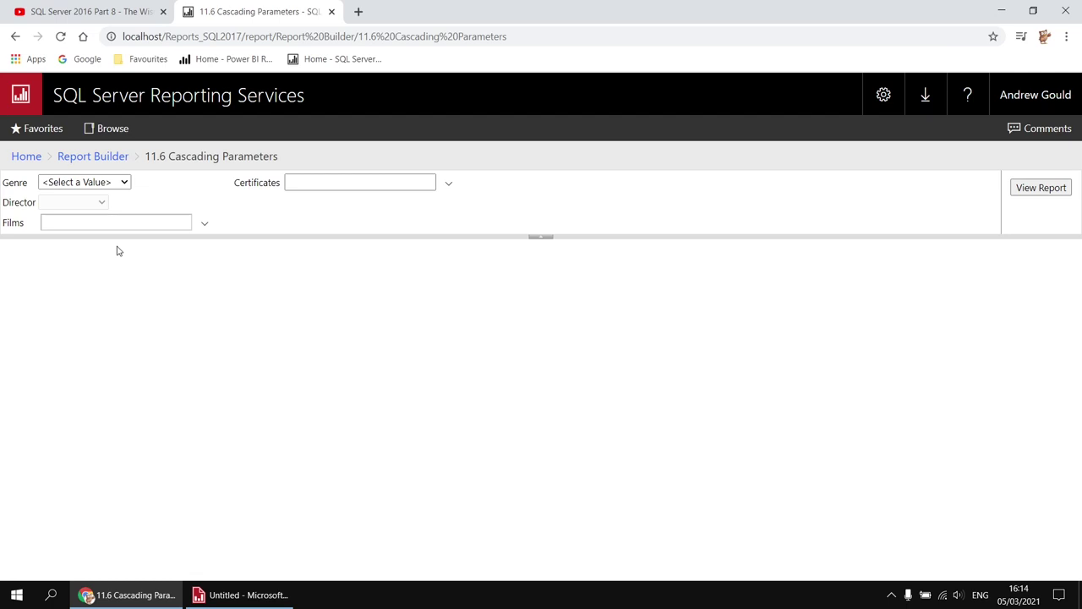
Step: Examine the choices offered by the Genre, Certificates and Films parameters before any value is selected
click(124, 184)
click(124, 183)
click(448, 185)
click(449, 185)
click(204, 225)
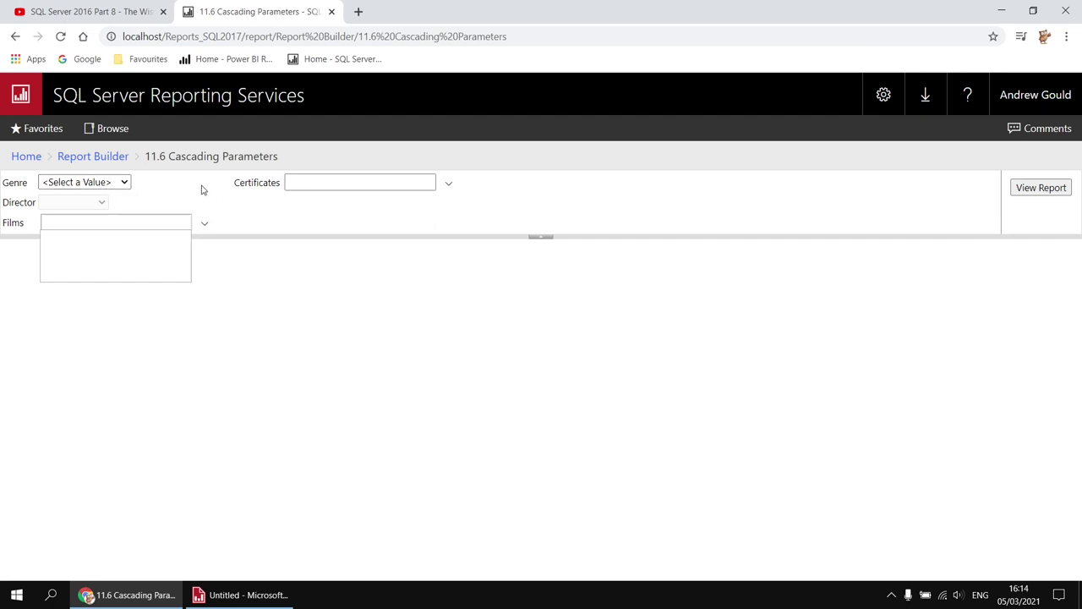
Step: Set the Genre parameter to Science Fiction and select certificate 15
click(127, 185)
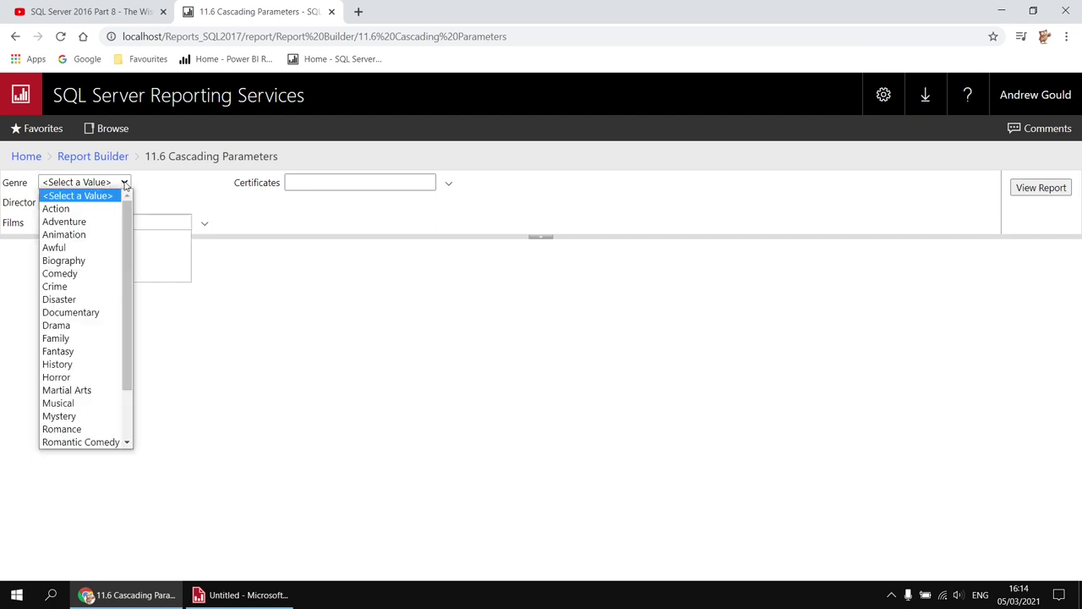
scroll(85, 341, down, 2)
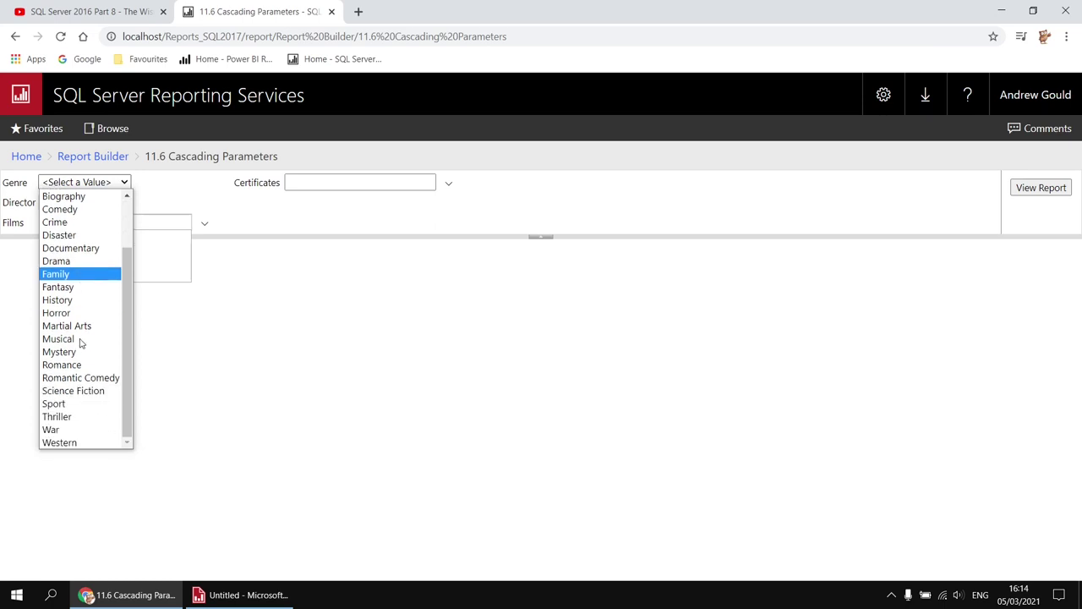
click(98, 385)
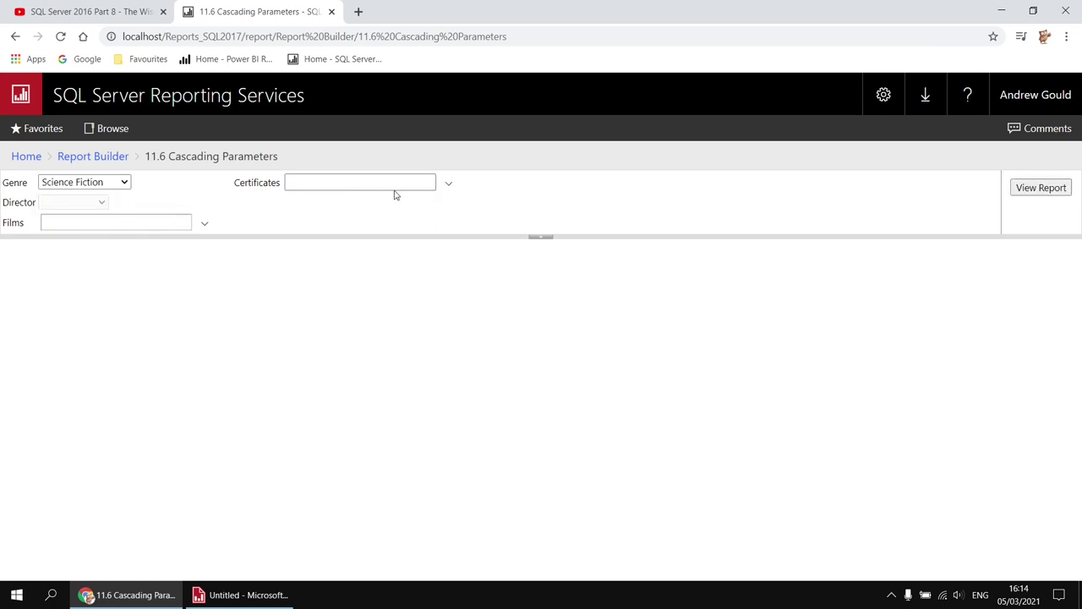
click(449, 184)
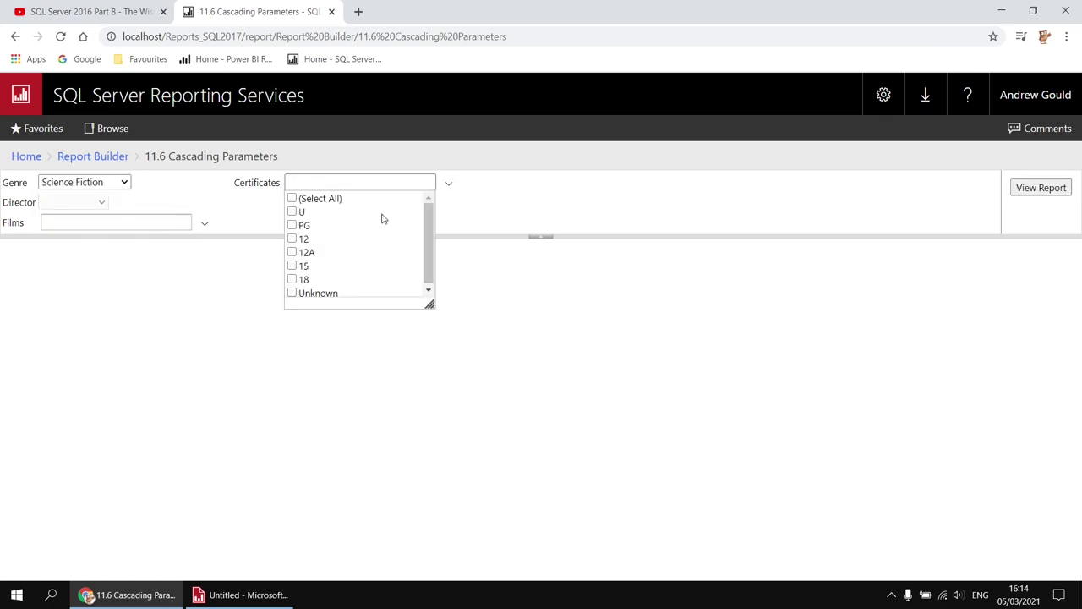
click(293, 266)
click(196, 195)
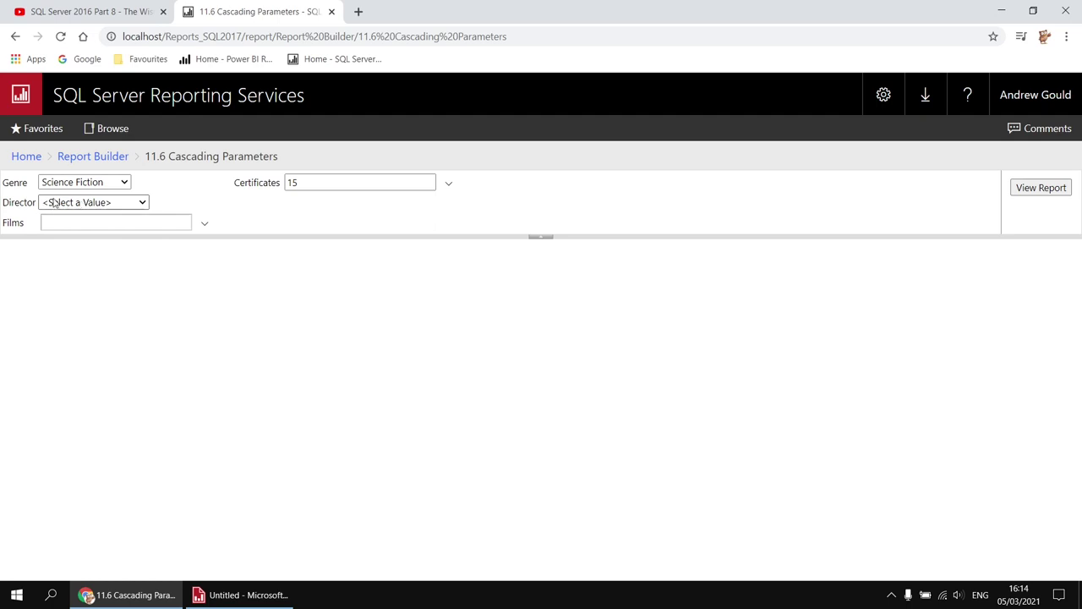
Step: Run the report for all of the films offered for director Ridley Scott
click(205, 226)
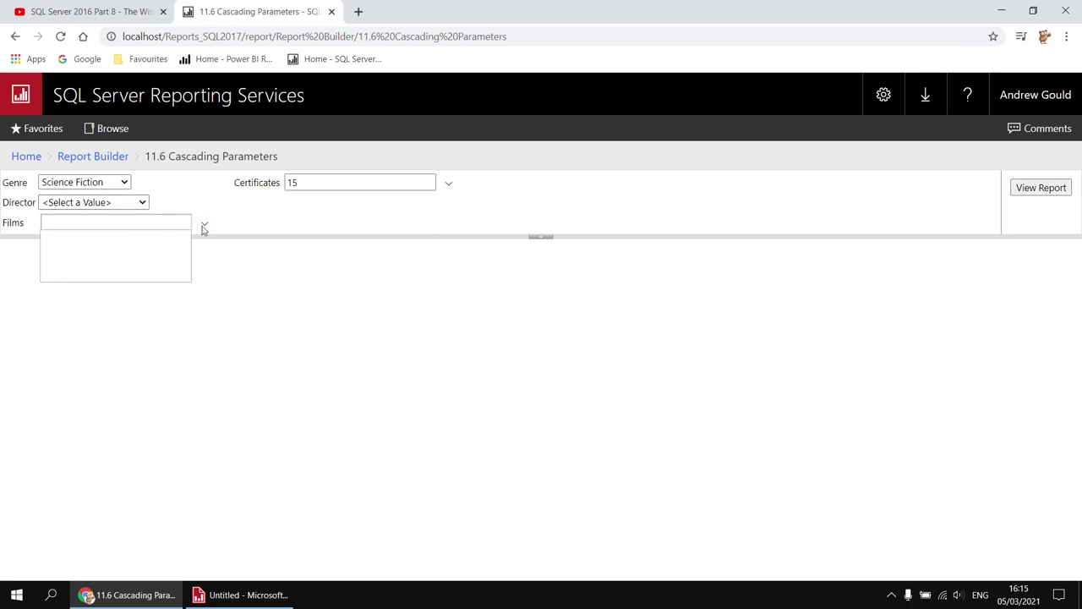
click(143, 202)
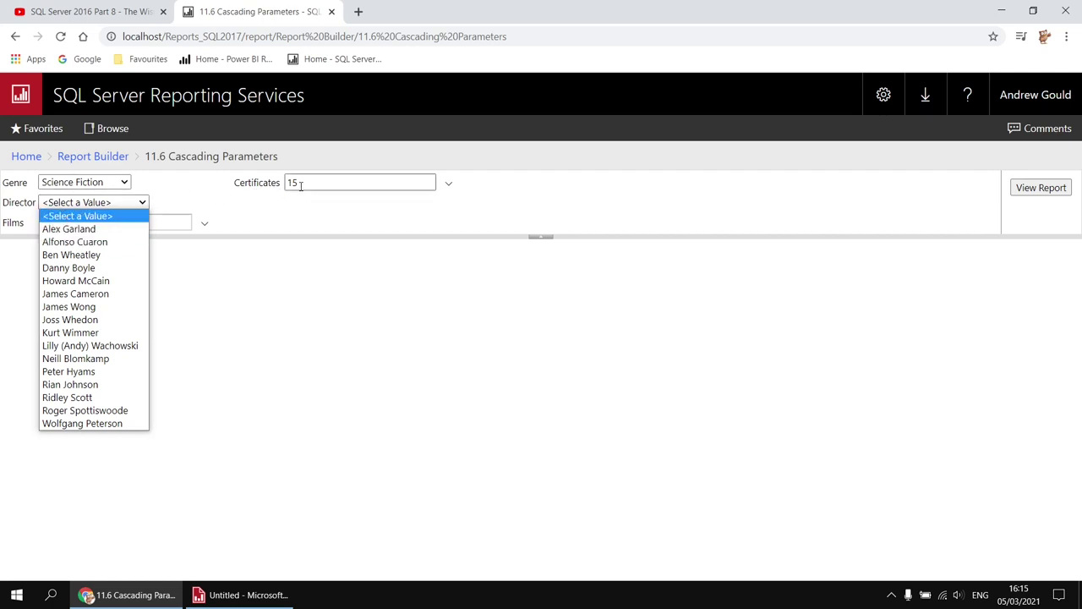
click(84, 399)
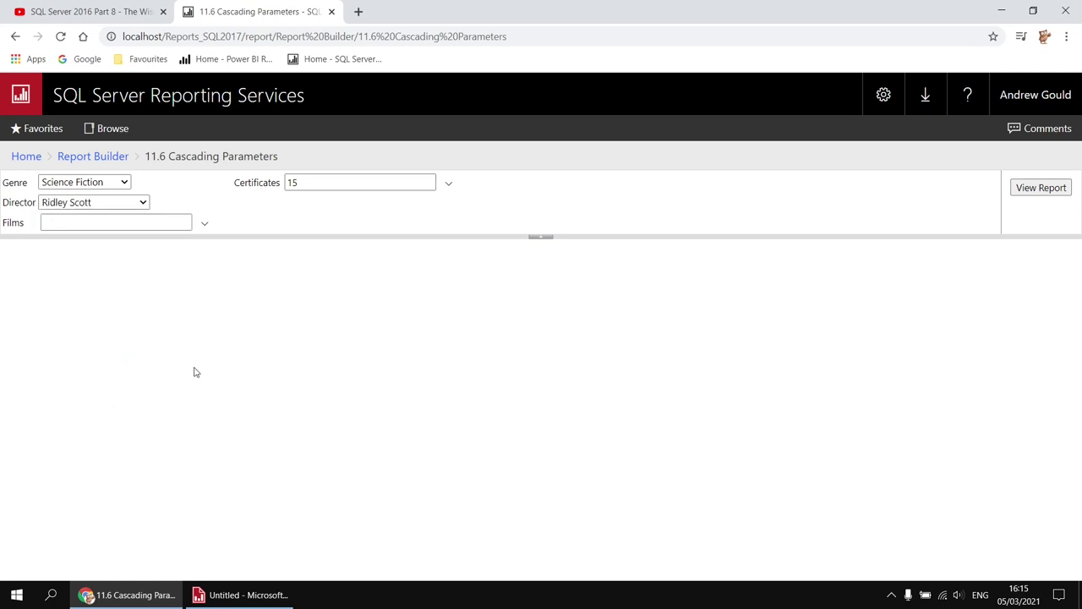
click(205, 227)
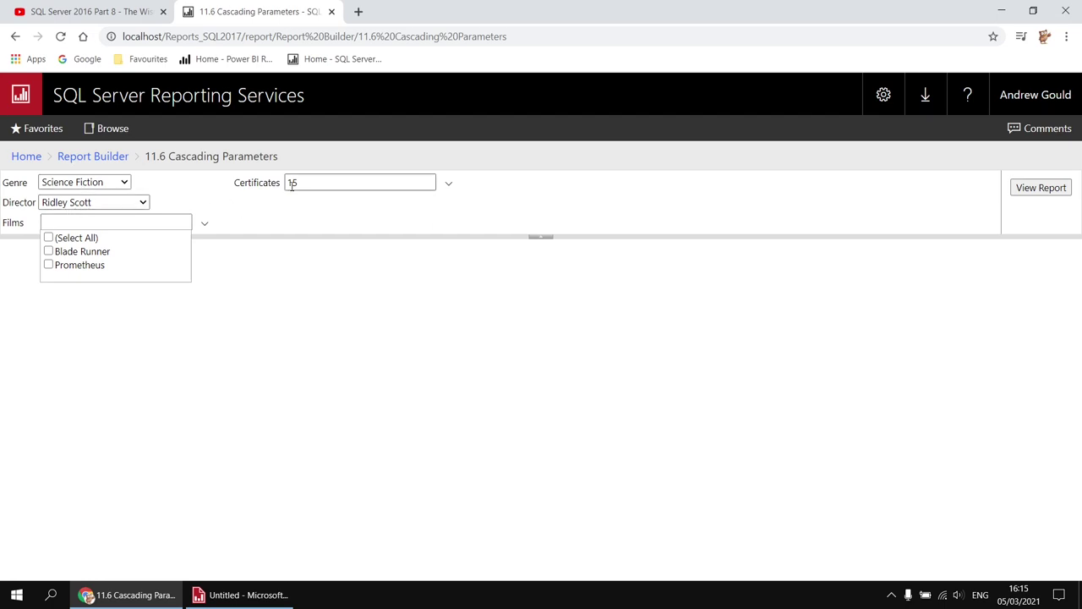
click(48, 238)
click(1040, 188)
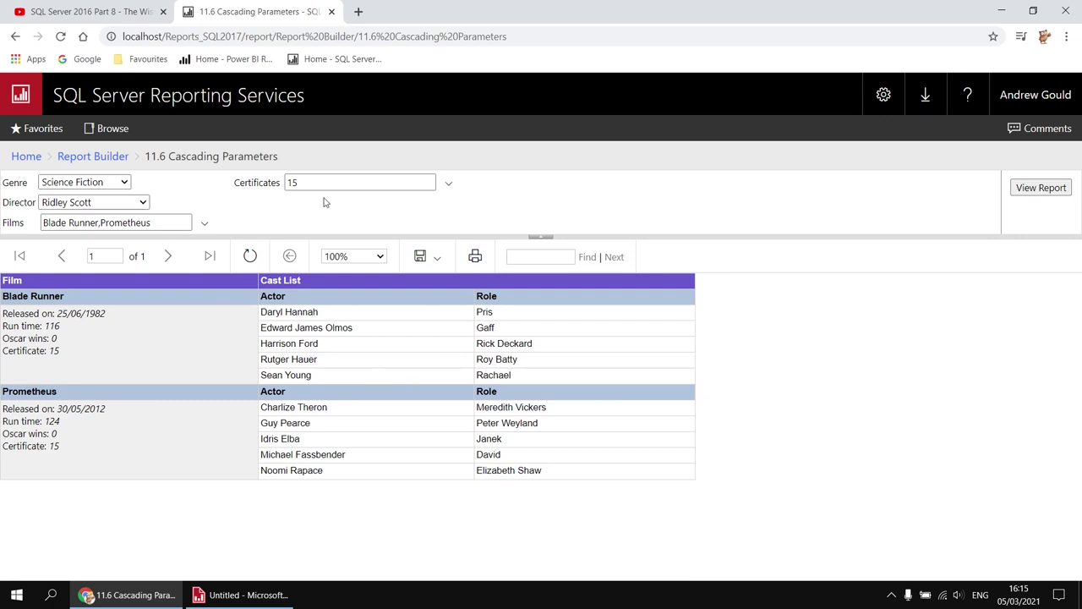
Step: Rerun the report with certificate 18 and the film Alien added to the parameter selections
click(449, 185)
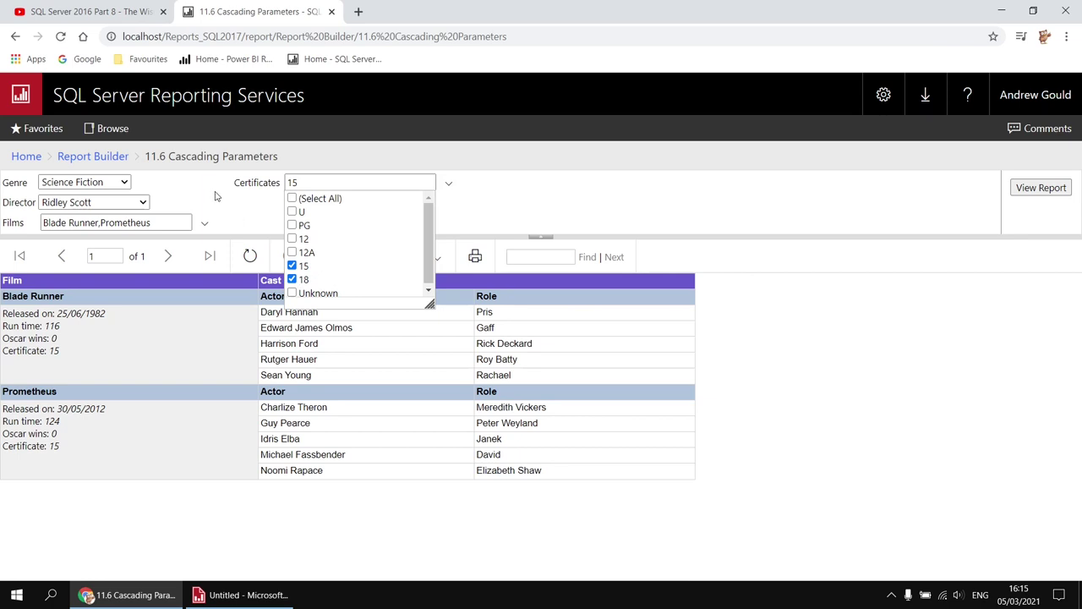
click(215, 196)
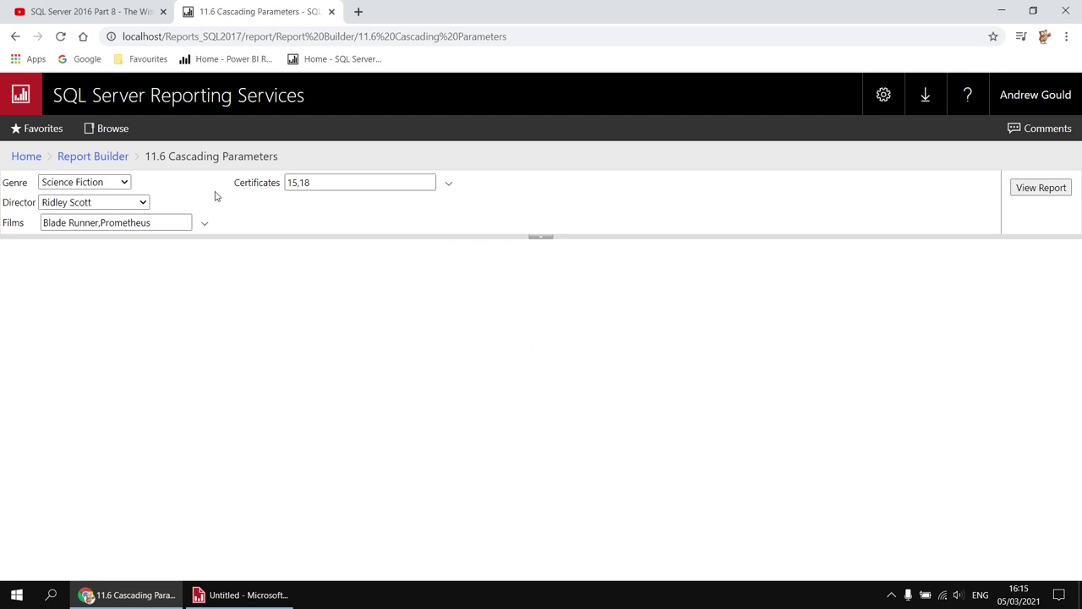
click(143, 205)
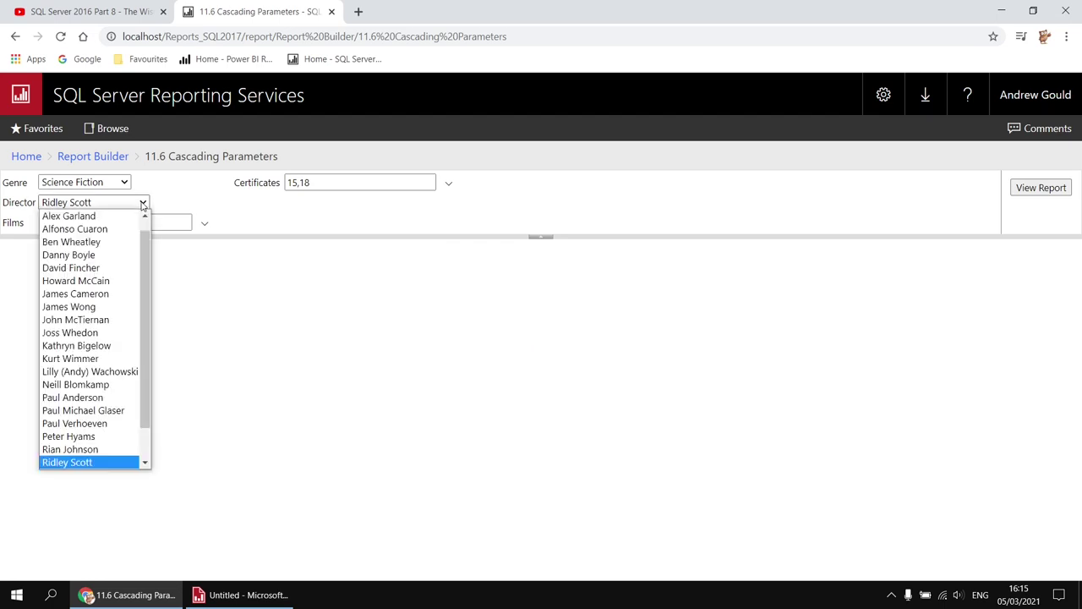
scroll(140, 339, up, 1)
scroll(141, 339, down, 2)
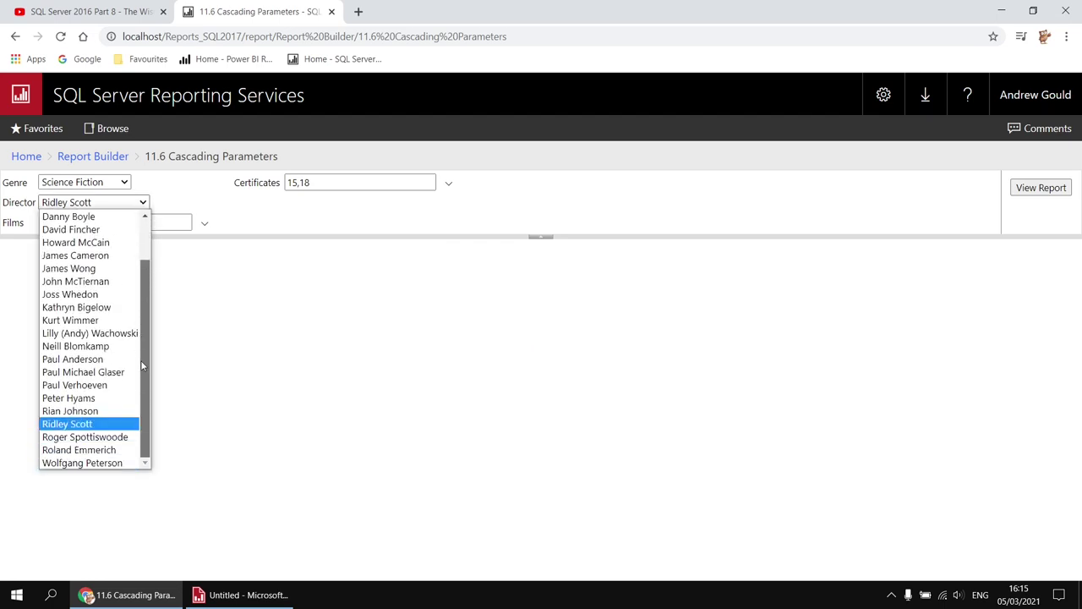
click(271, 214)
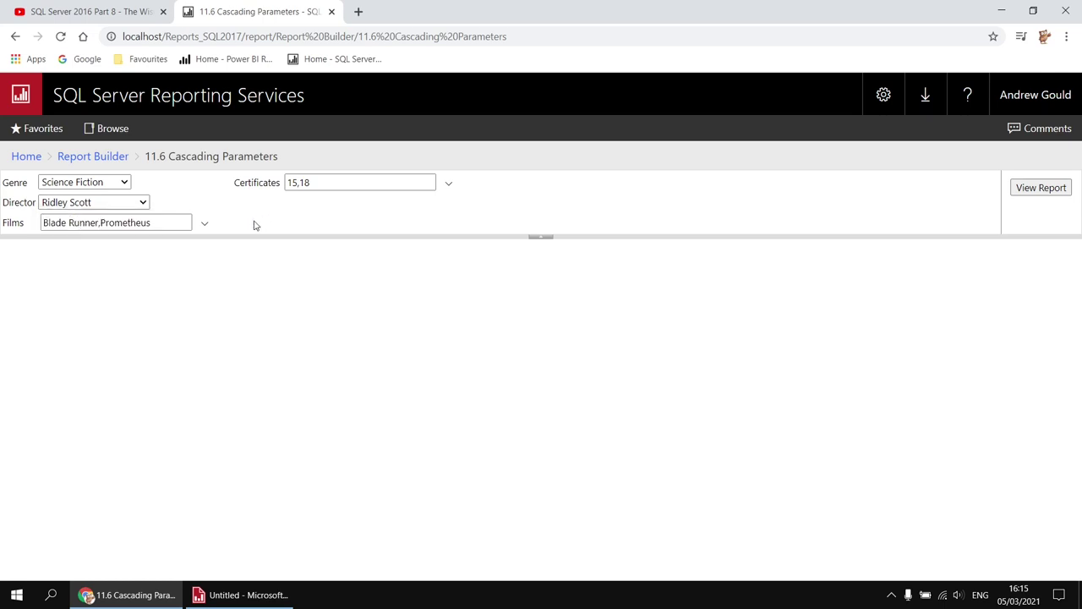
click(206, 226)
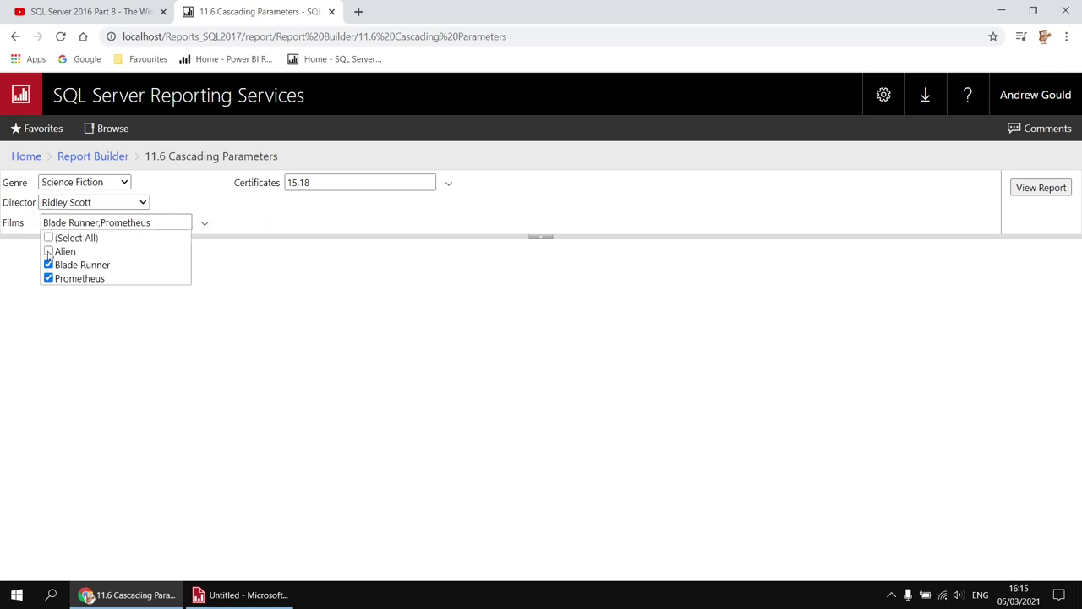
click(1036, 189)
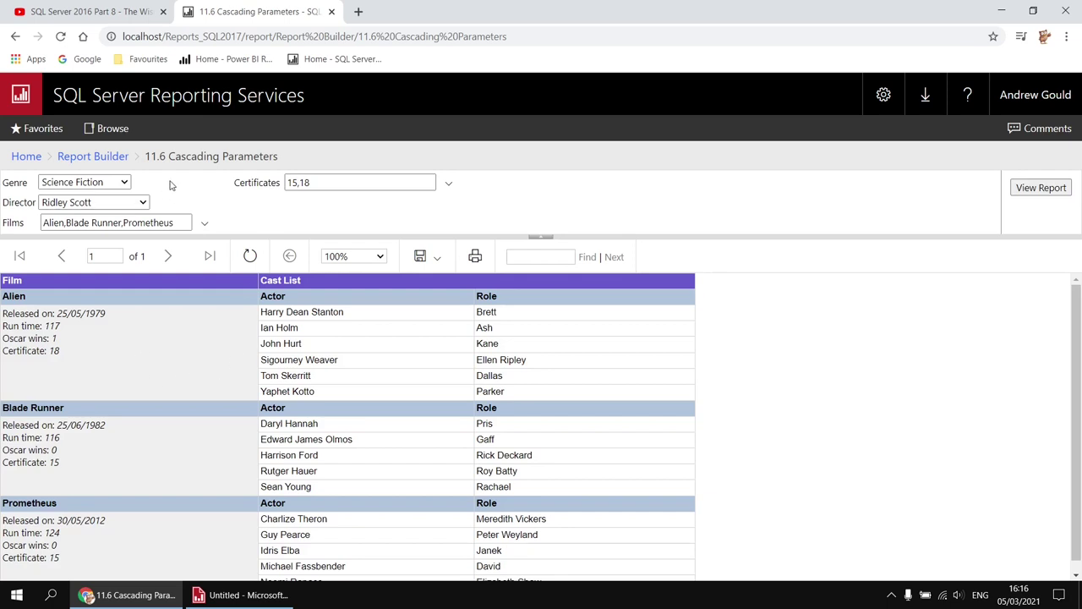
Step: Change the Genre parameter to Animation and select all certificates
click(125, 182)
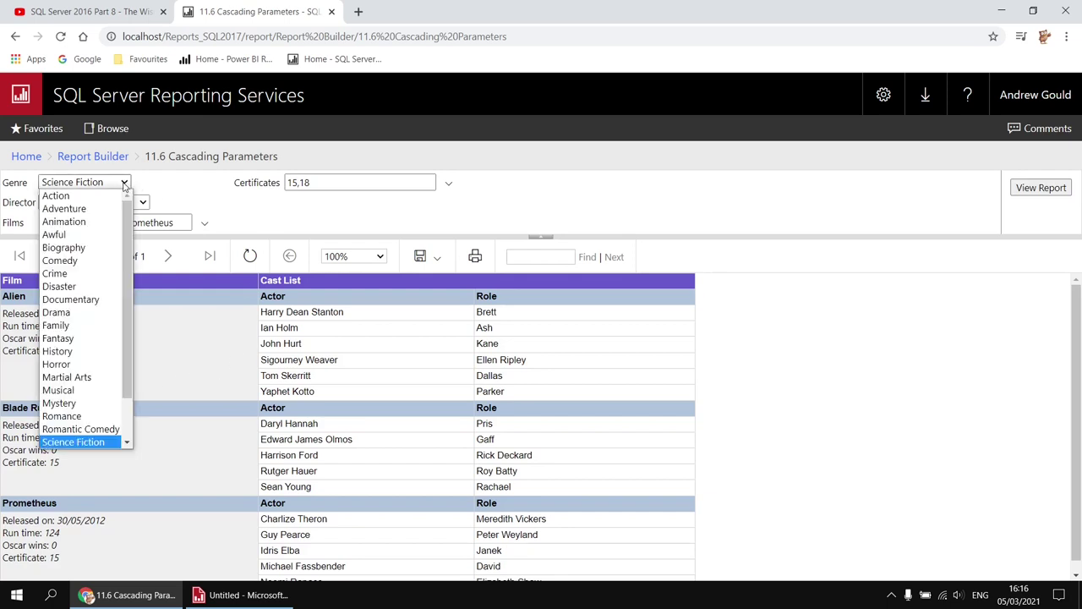
click(70, 222)
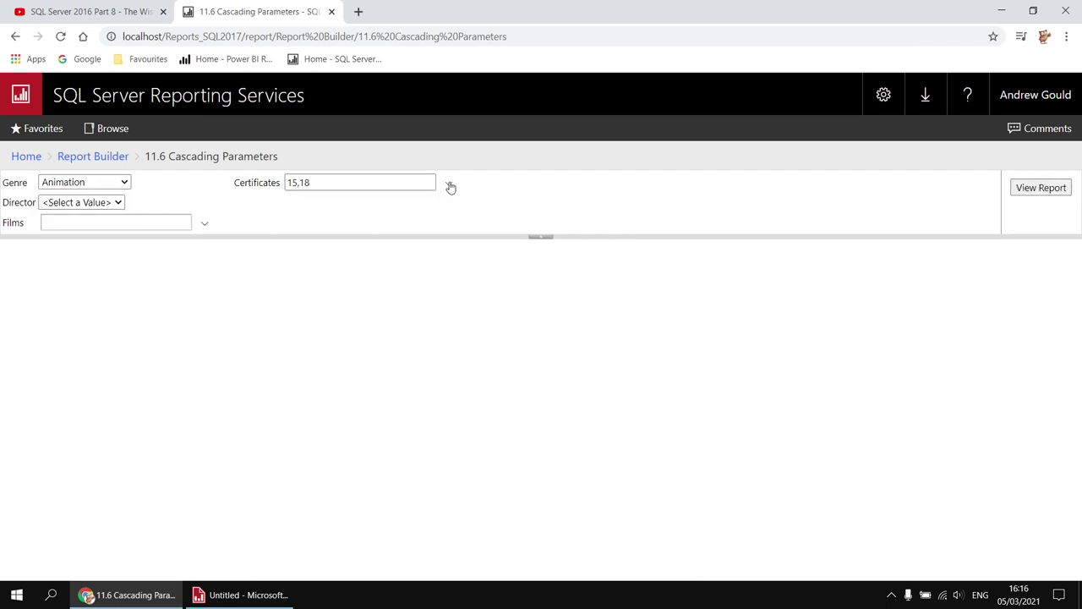
click(449, 185)
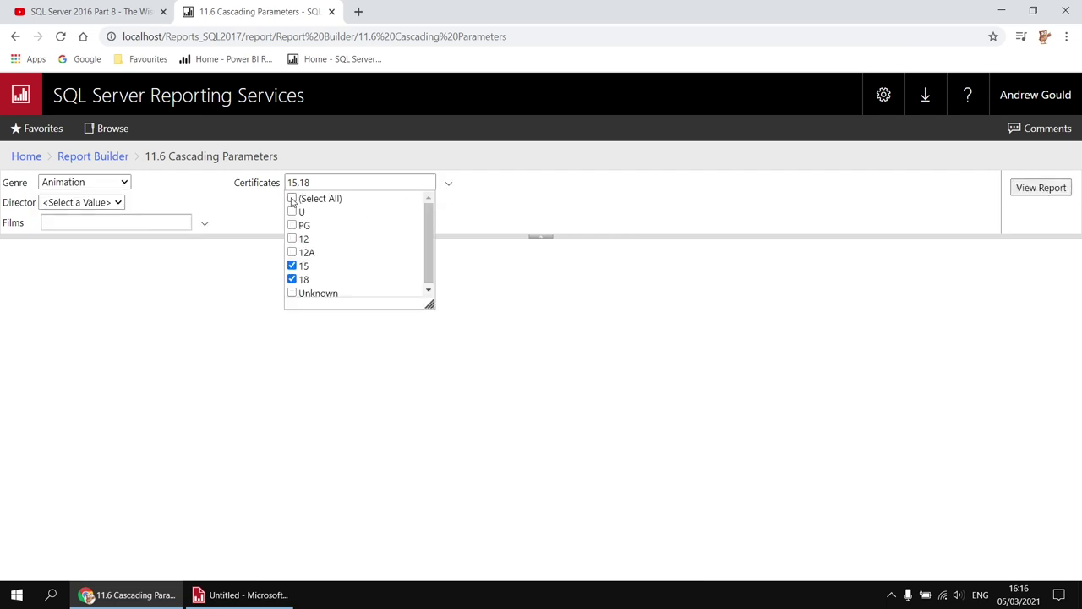
click(292, 200)
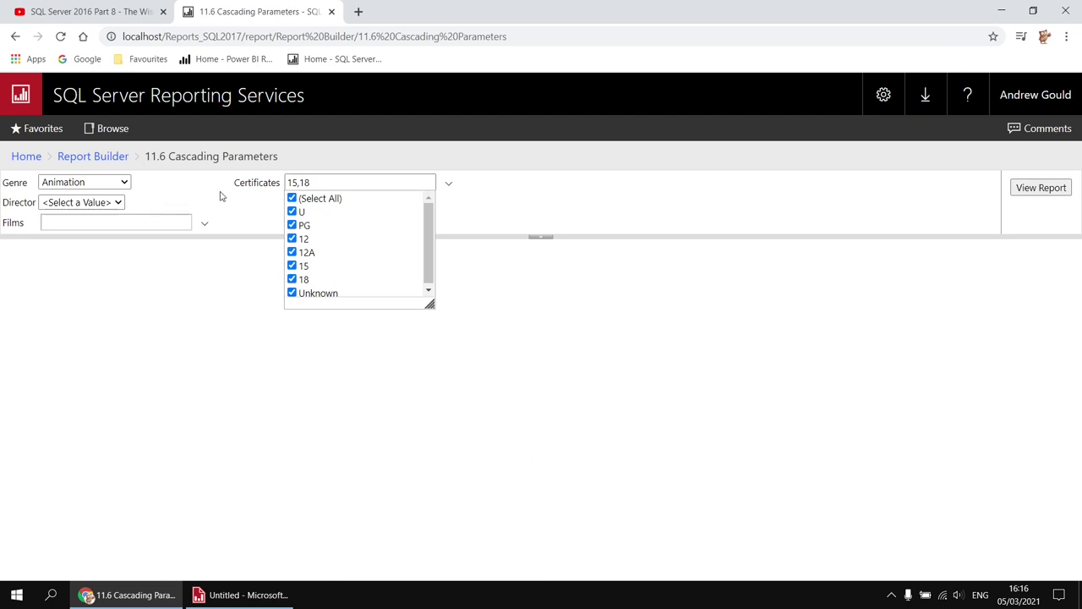
click(170, 203)
Step: Run the report for all of the films offered for director Phil Lord
click(138, 203)
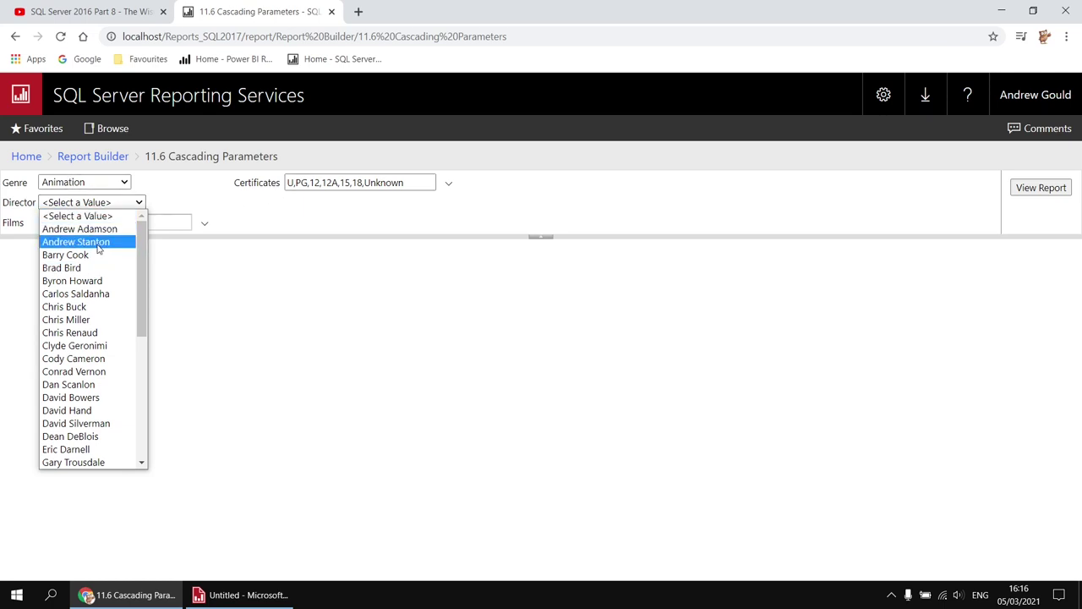
scroll(100, 283, down, 5)
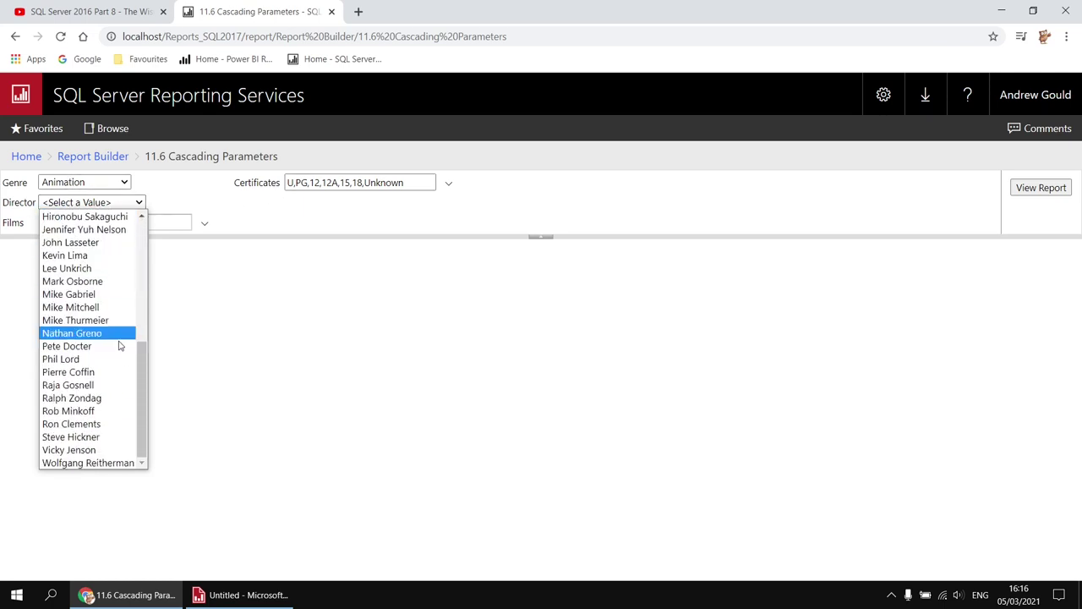
click(100, 360)
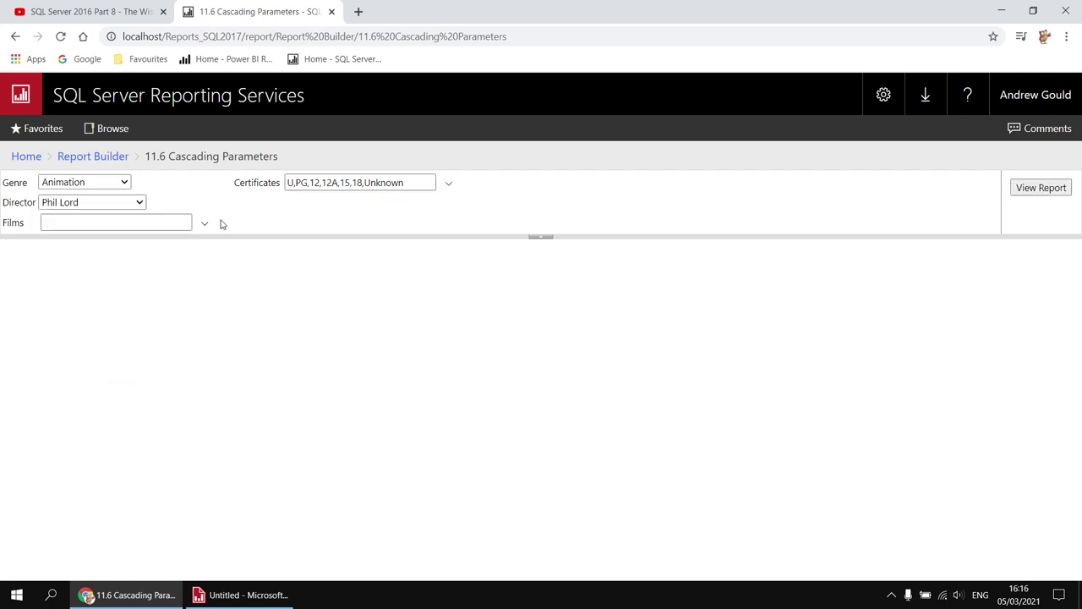
click(205, 225)
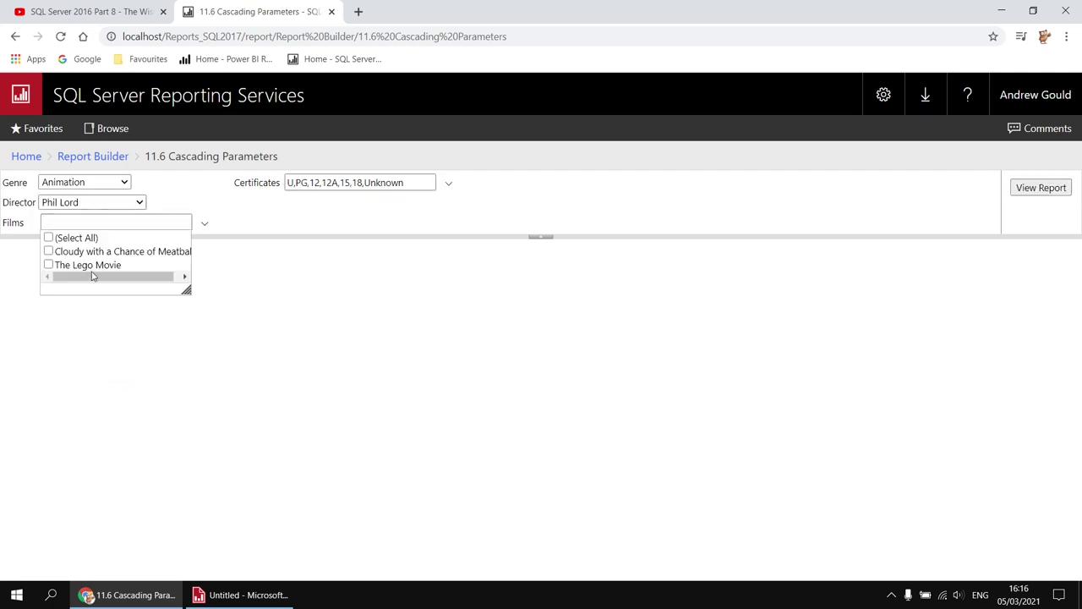
drag(188, 293, 227, 310)
click(54, 239)
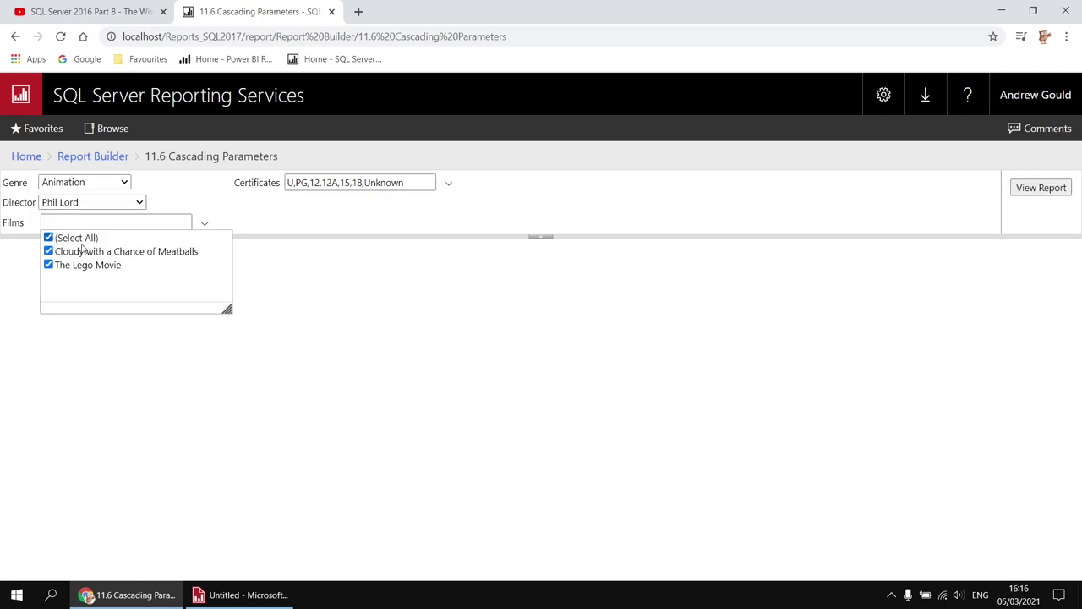
click(1030, 189)
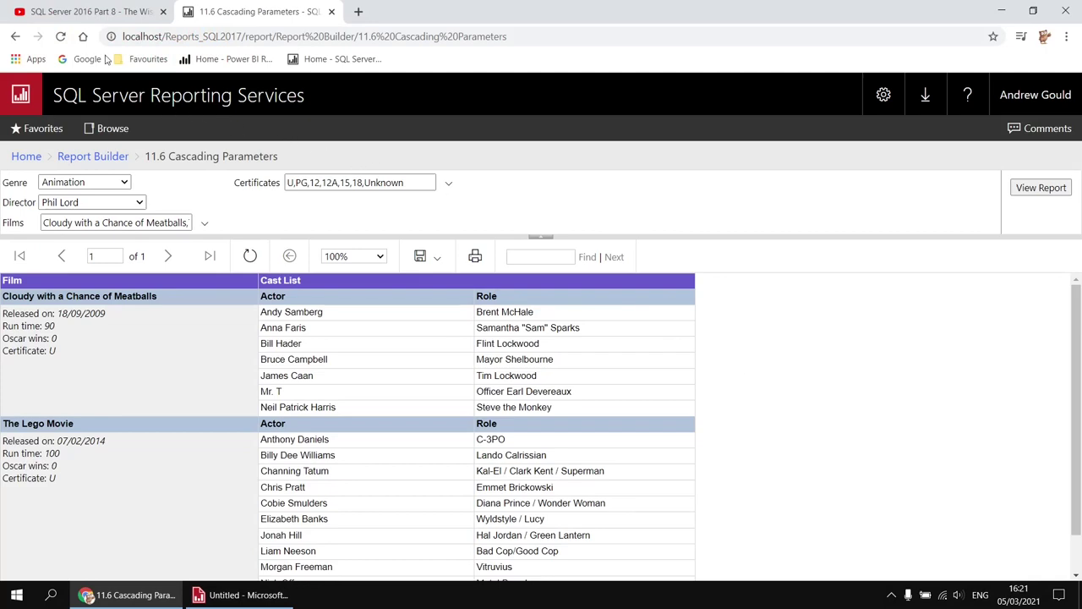
Step: Switch to the YouTube page of the Wise Owl Movies Database video to view its file download link
click(72, 15)
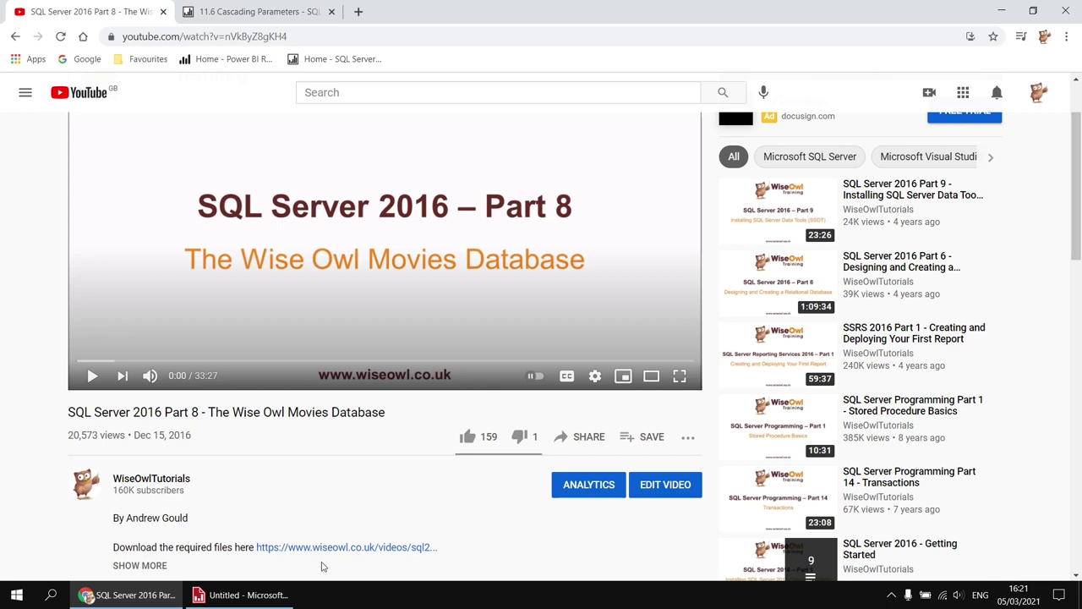
Step: Switch to Report Builder and add a data source named Movies that uses a connection embedded in the report
click(250, 597)
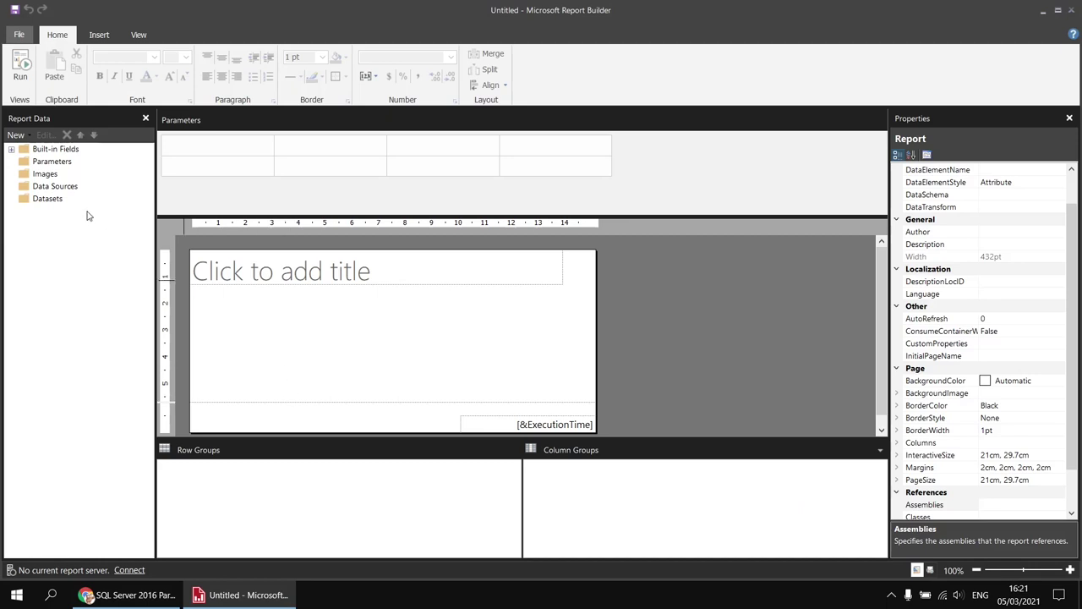
right_click(75, 188)
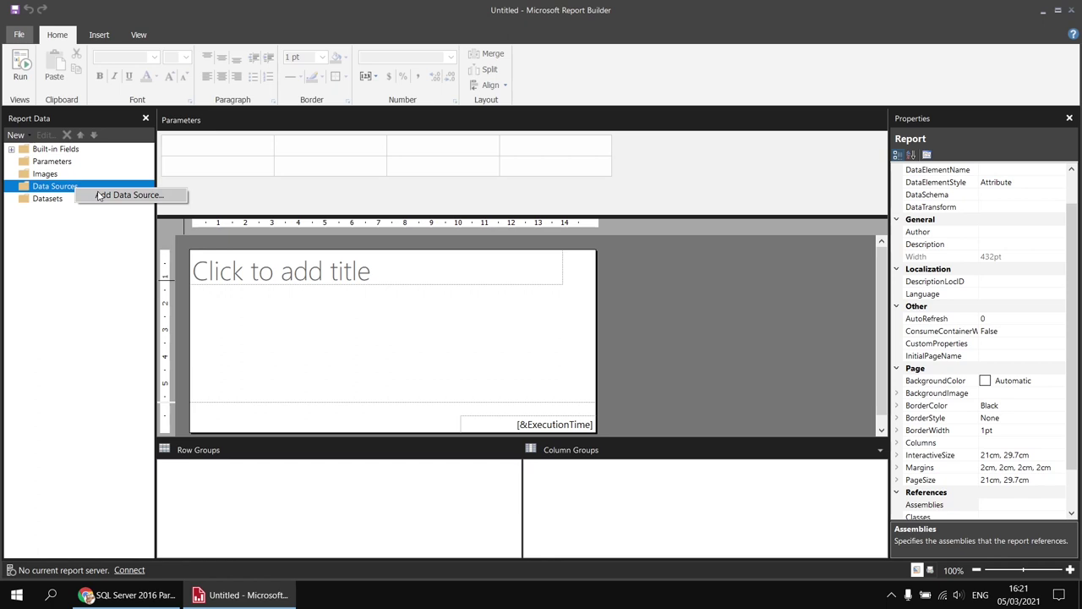
click(98, 195)
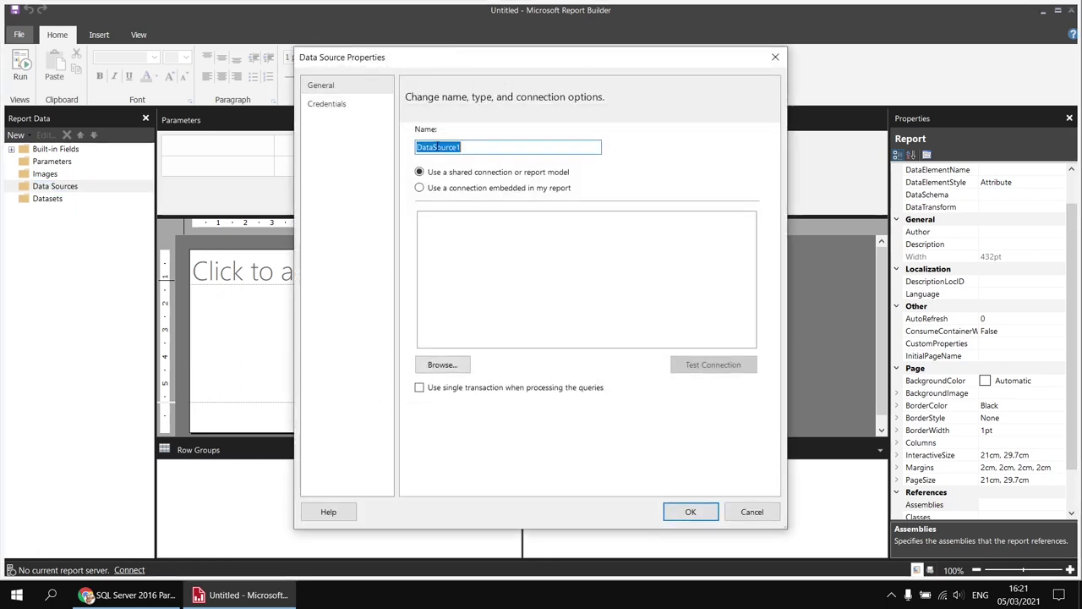
text(Movi)
click(461, 189)
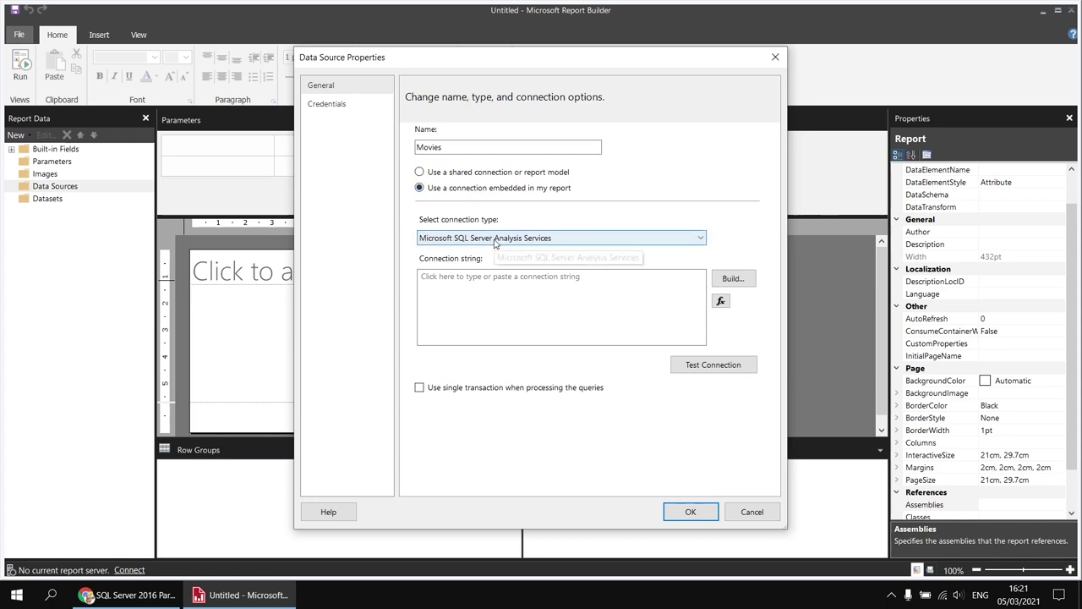
Step: Connect the data source to the Movies database on the Microsoft SQL Server instance .\sql2017 and save it
click(496, 240)
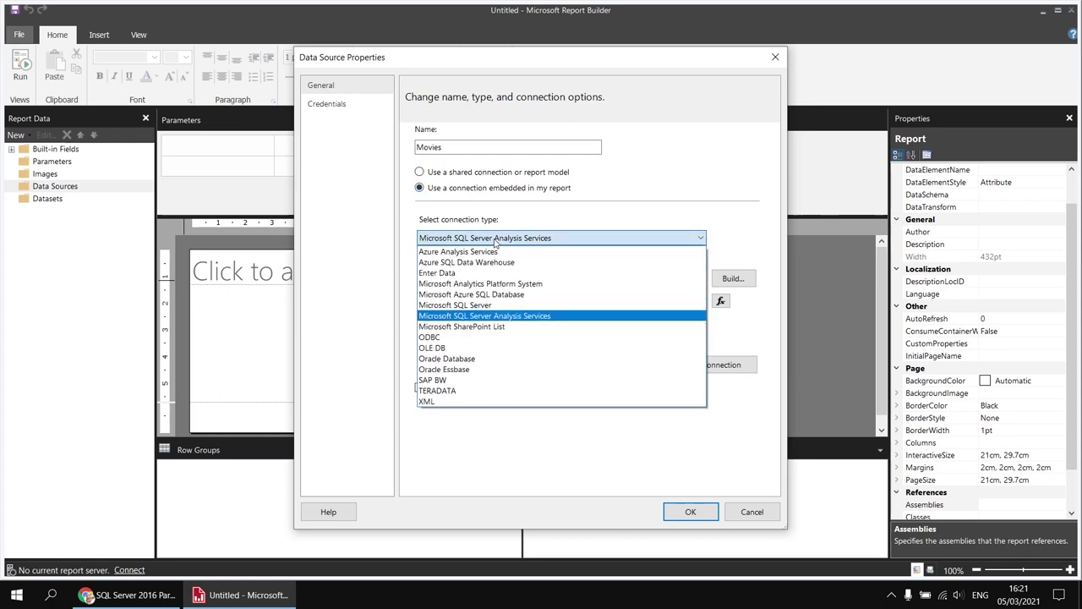
click(480, 306)
click(729, 279)
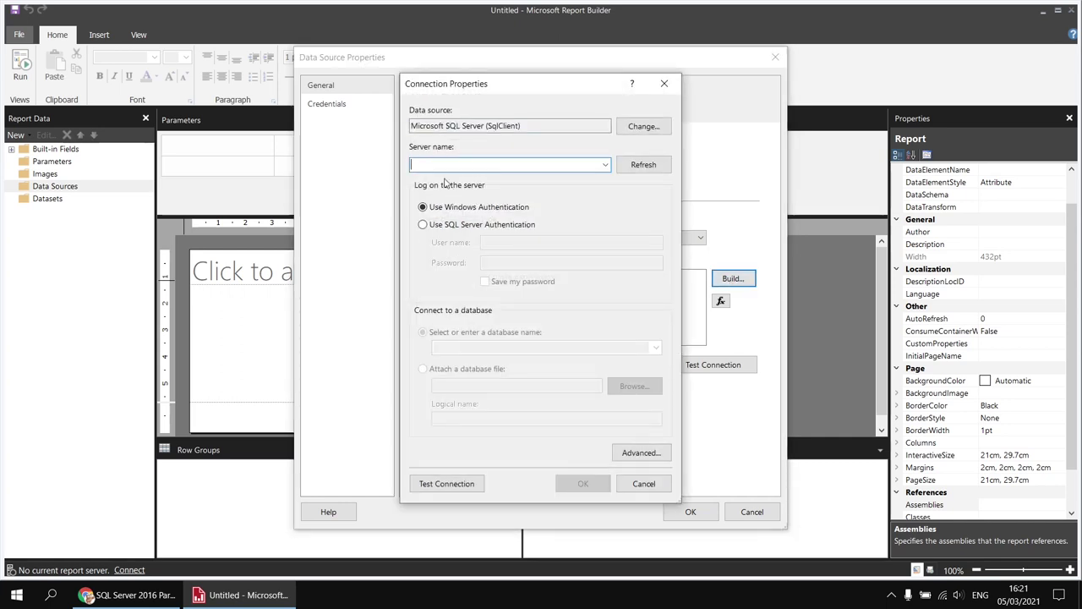
text(.\sql2017)
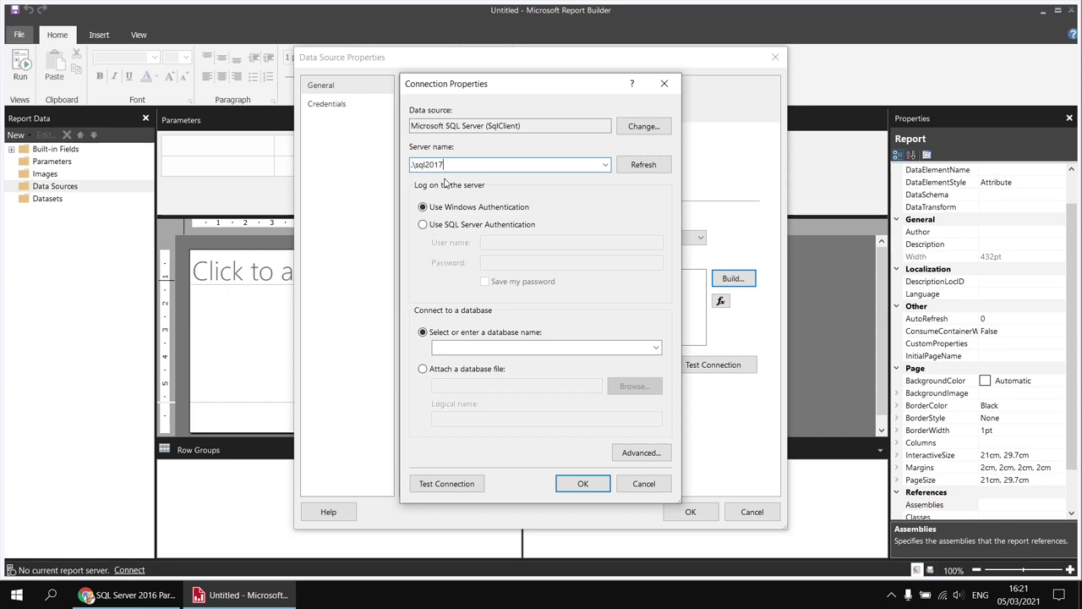
click(656, 348)
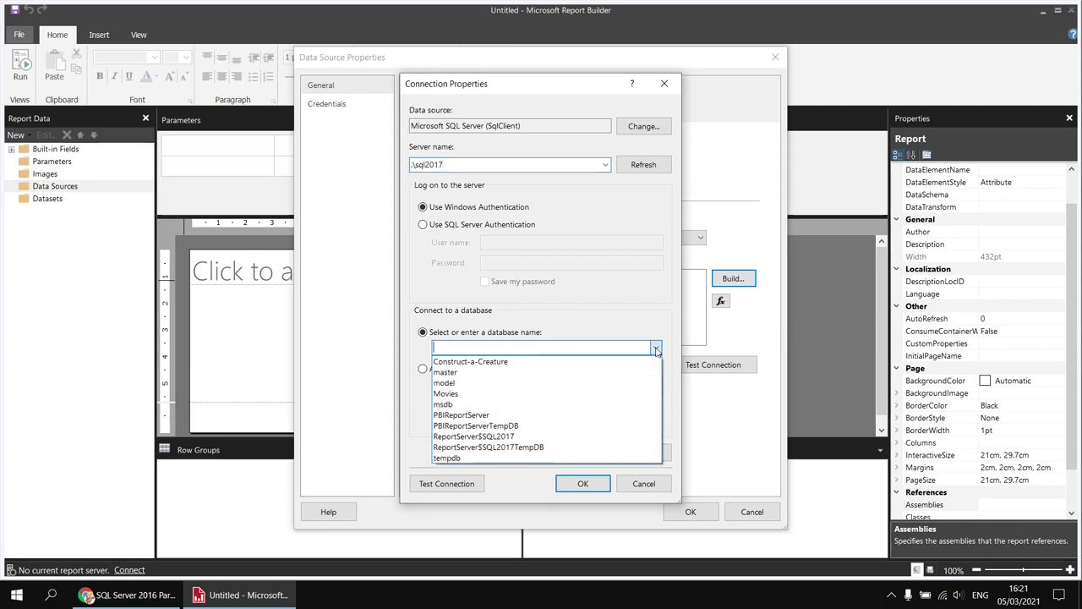
click(496, 395)
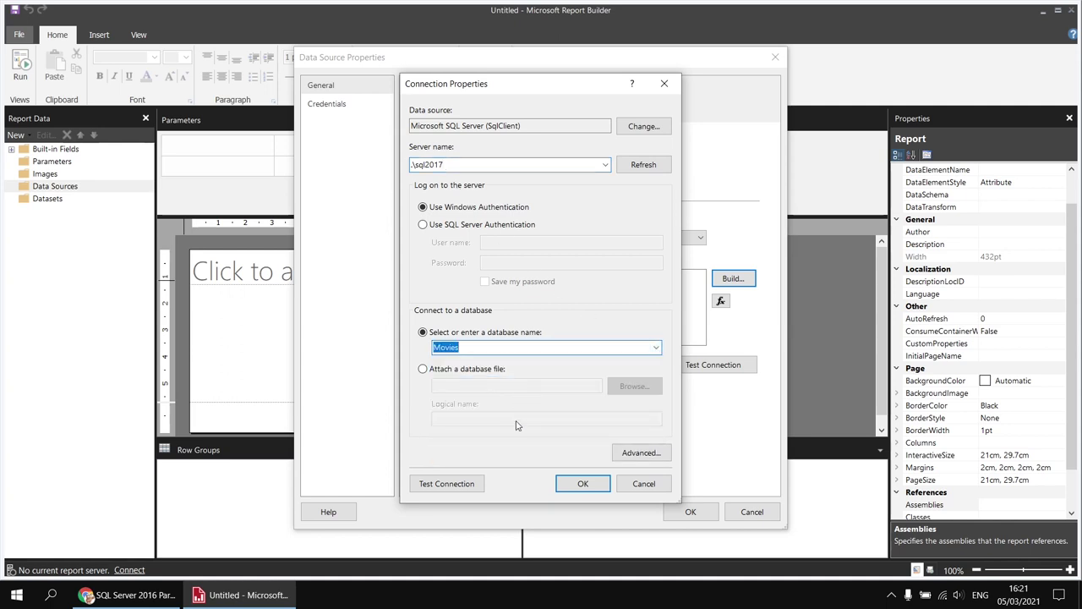
click(583, 484)
click(691, 511)
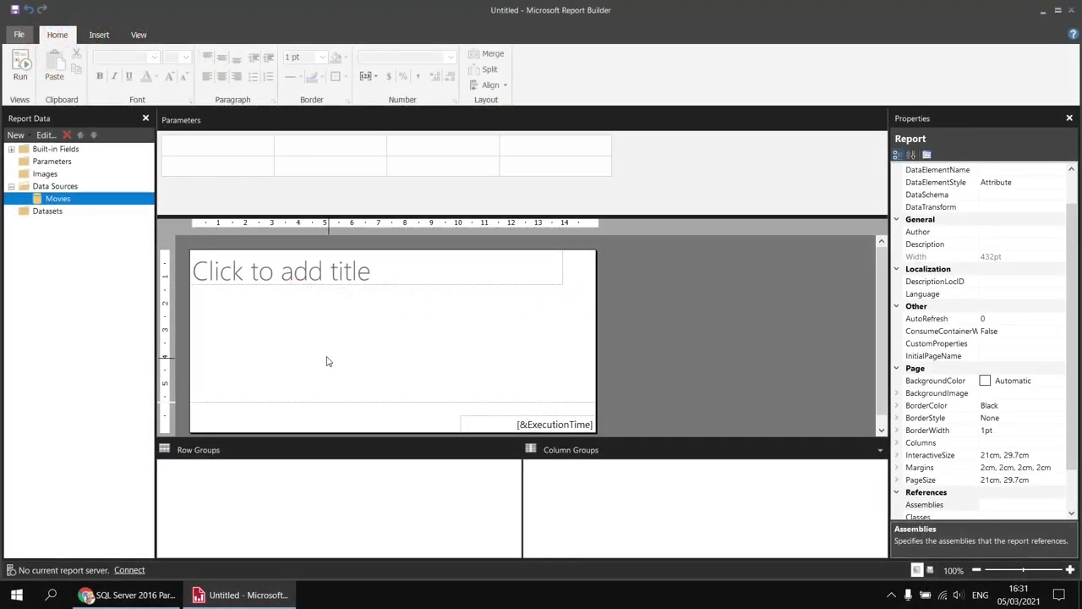
Step: Review the finished 11.6 Cascading Parameters report in the browser and return to Report Builder
click(95, 592)
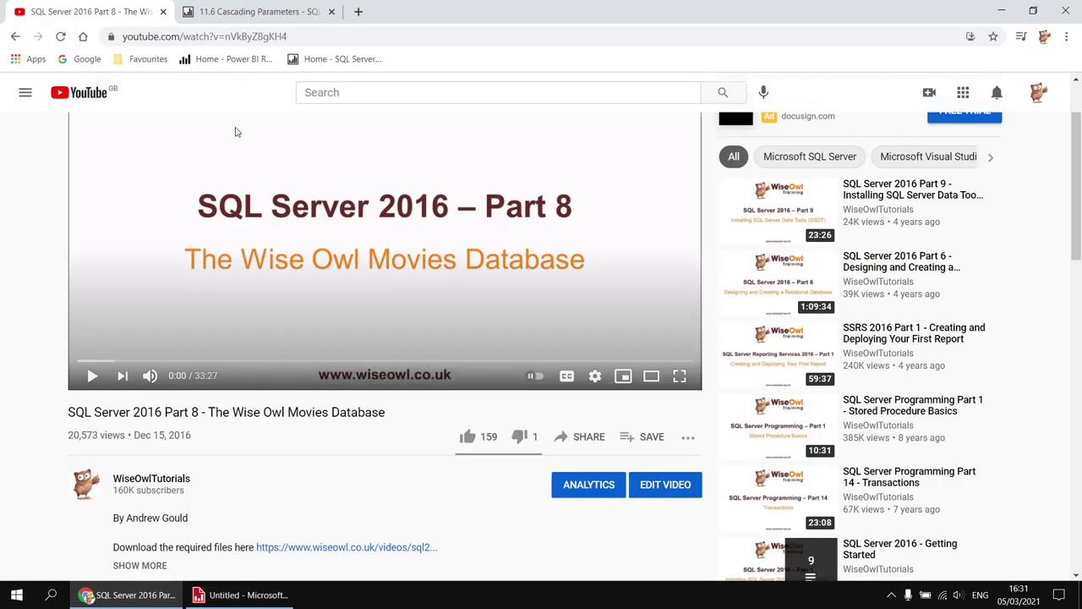
click(257, 12)
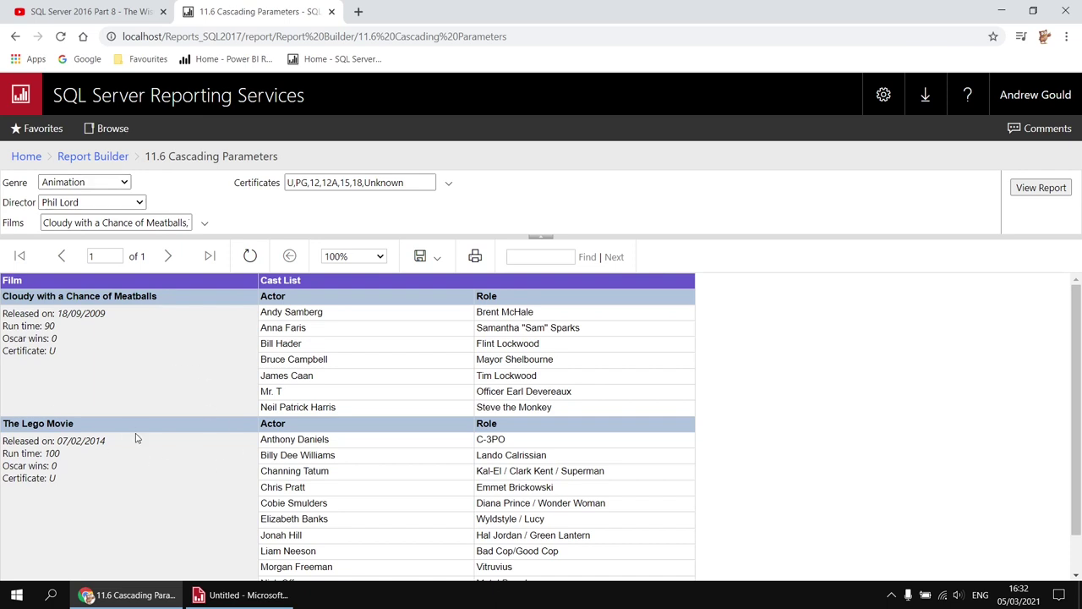
click(241, 595)
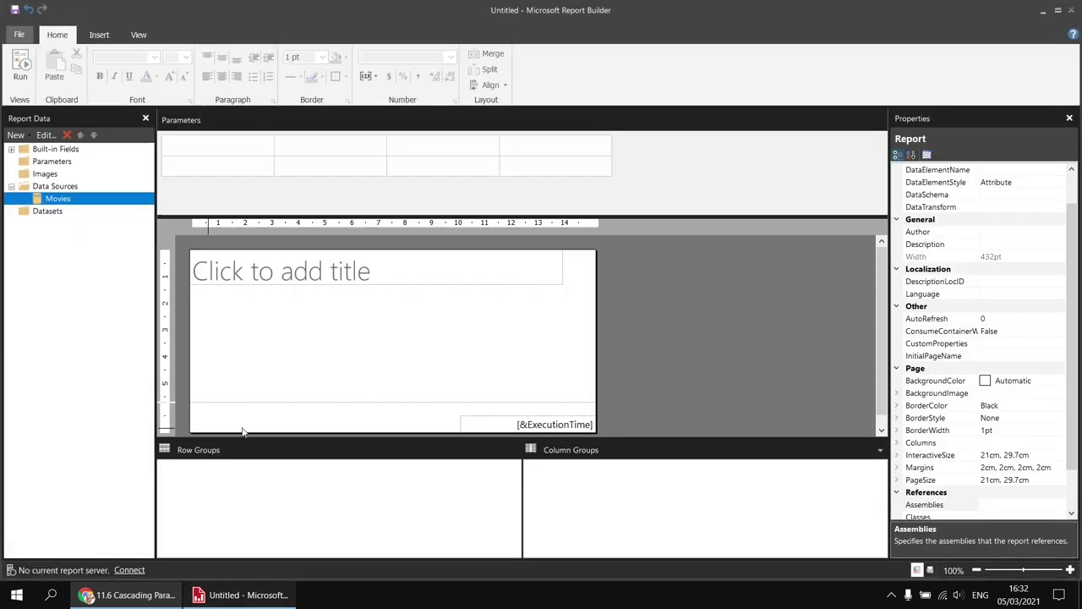
Step: Add an embedded dataset named FilmRoles based on the Movies data source
right_click(75, 204)
click(122, 208)
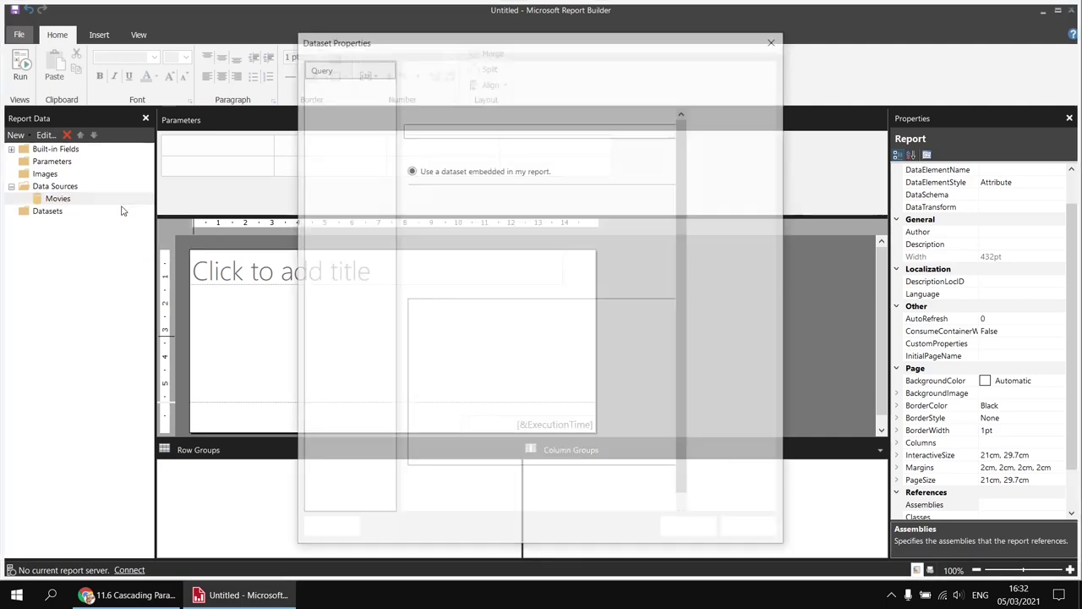
text(FilmRoles)
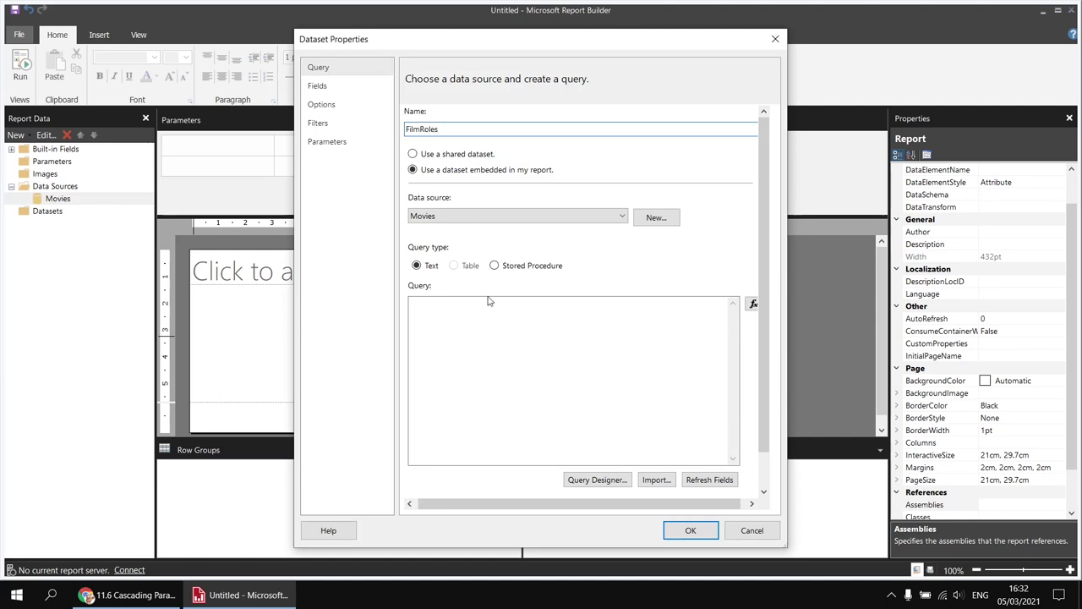
Step: Use the query designer to include FilmID, Title, ReleaseDate, RunTimeMinutes and OscarWins from the Film table
click(597, 480)
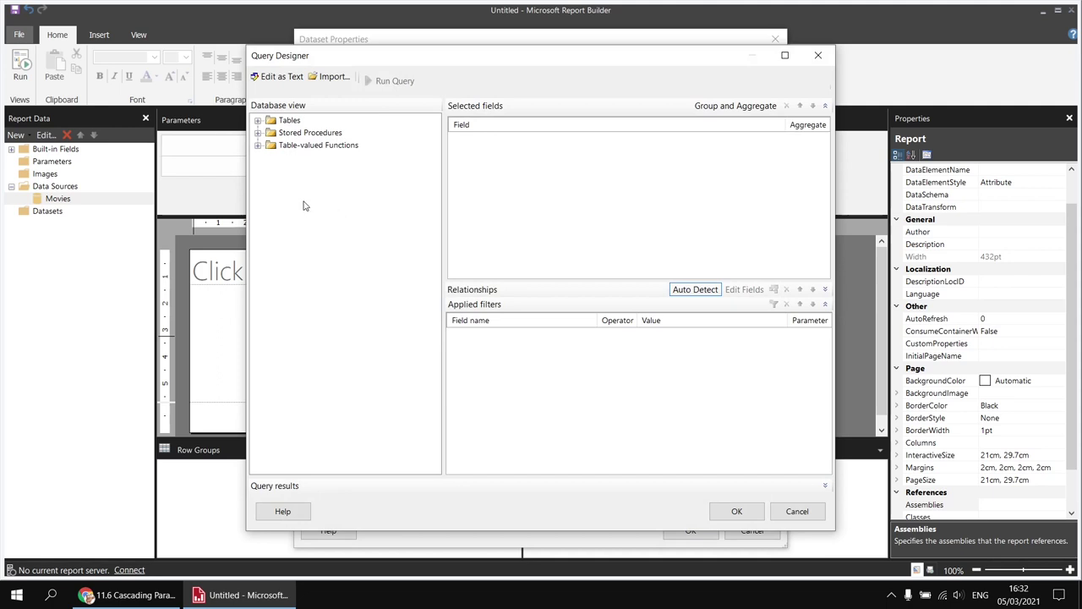
click(258, 121)
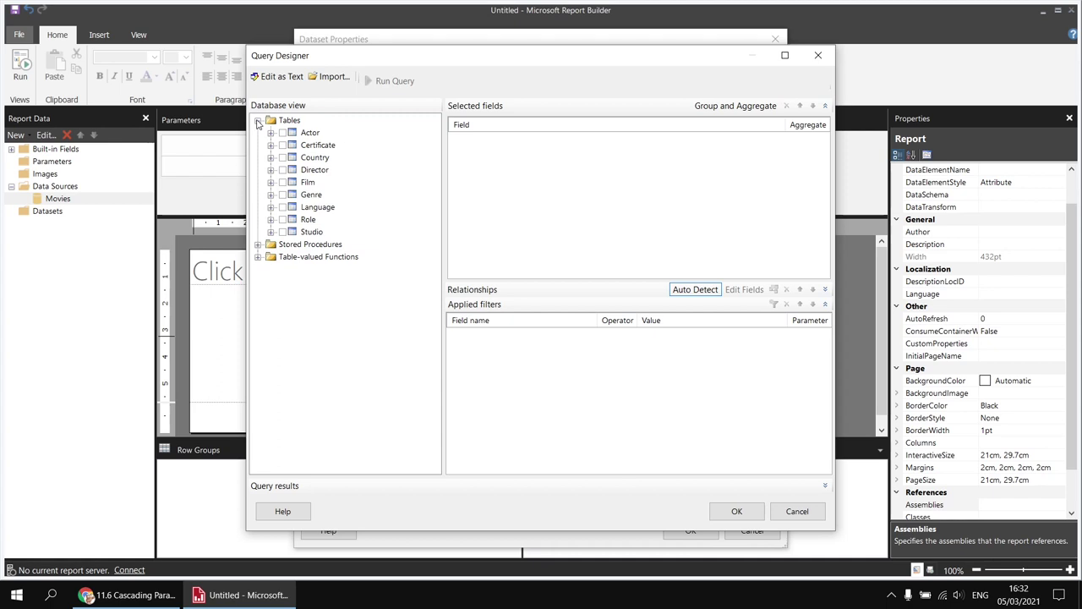
click(270, 183)
click(295, 194)
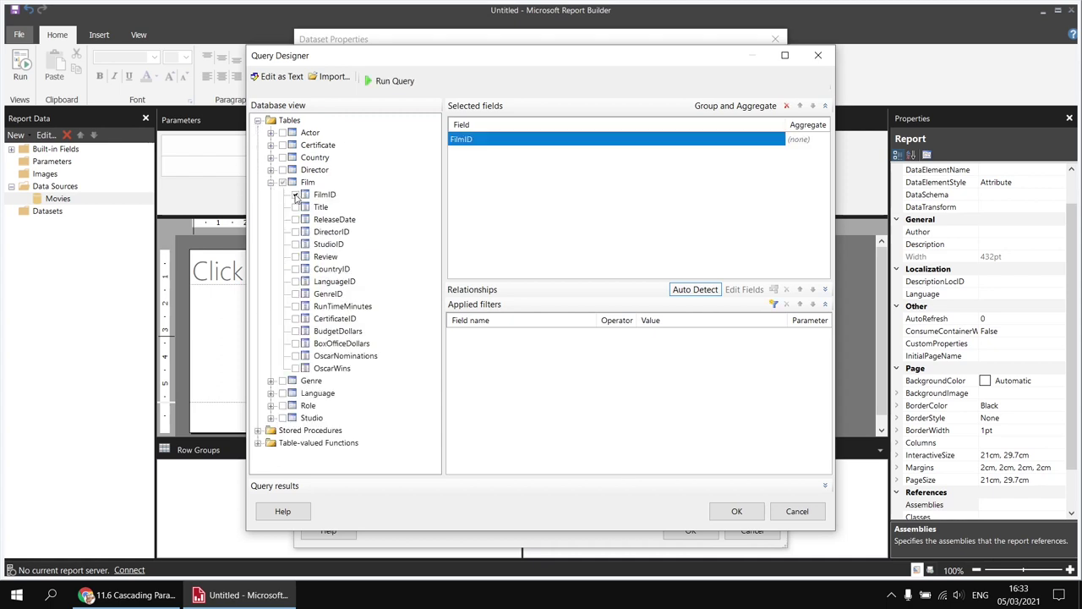
click(295, 207)
click(295, 219)
click(296, 306)
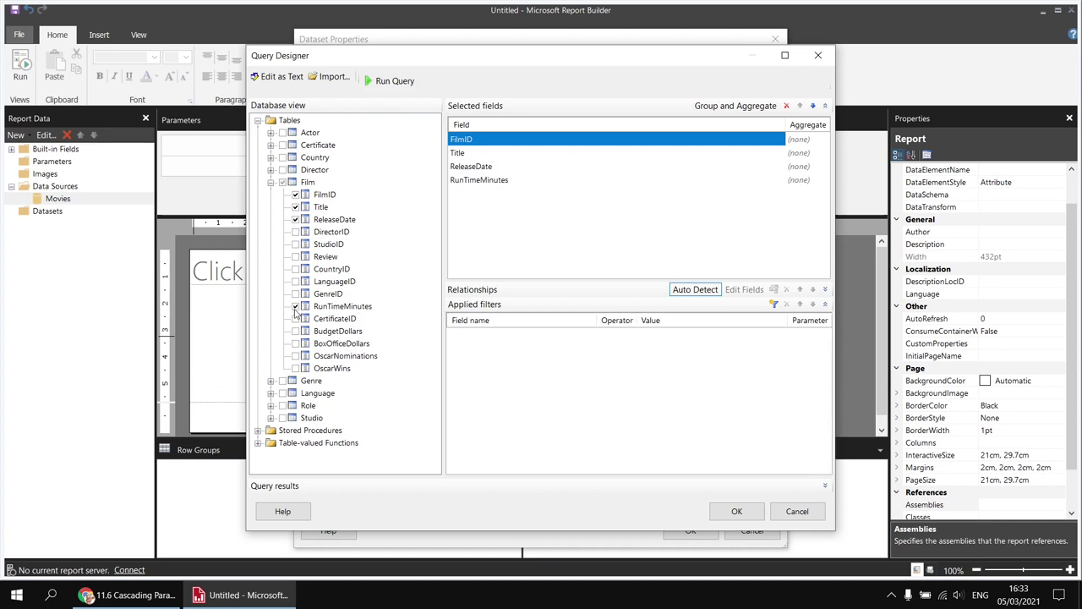
click(295, 369)
Step: Add the Actor table's FullName, the Role table's Role and the Certificate table's Certificate to the query, and save the dataset
click(270, 133)
click(295, 183)
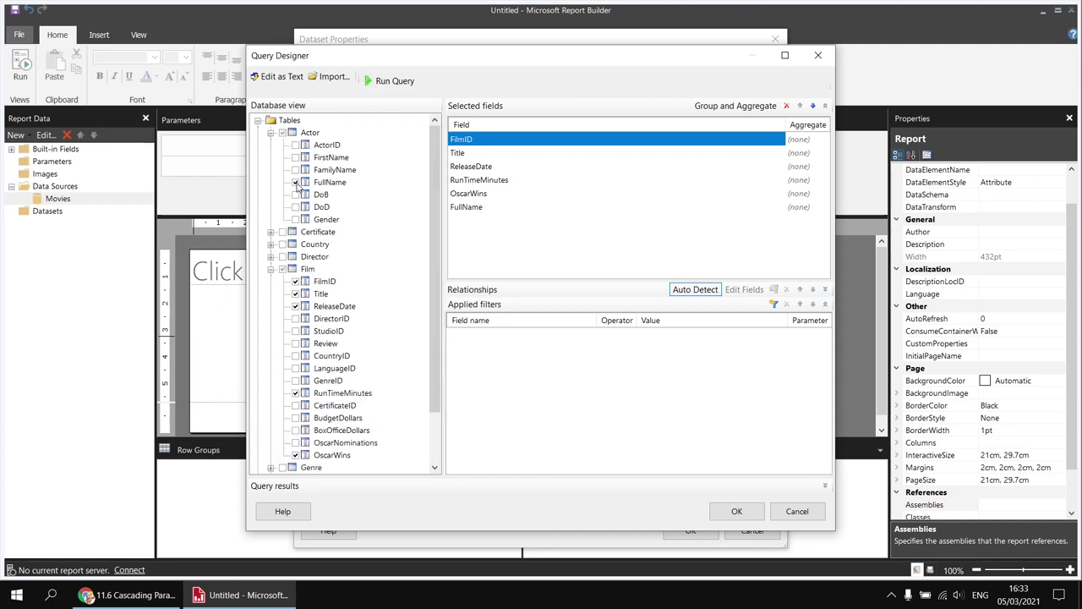
click(270, 269)
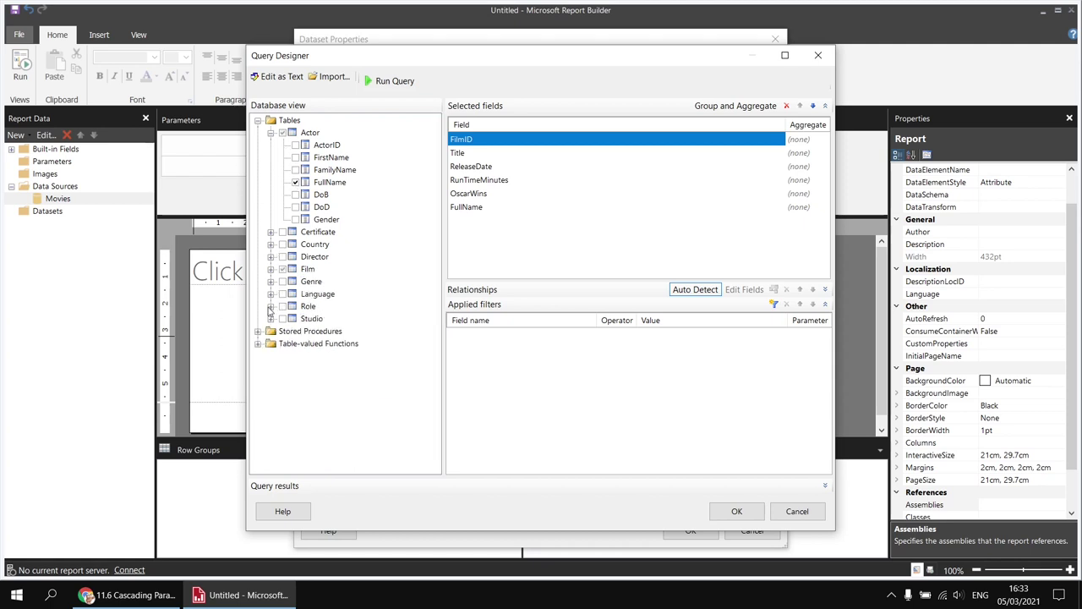
click(270, 306)
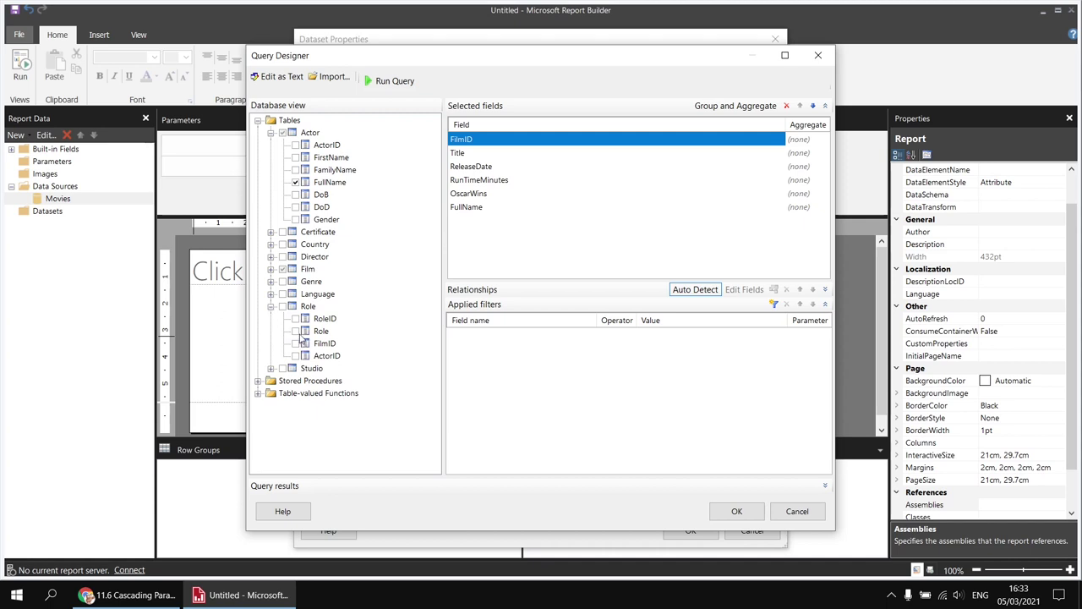
click(295, 331)
click(270, 232)
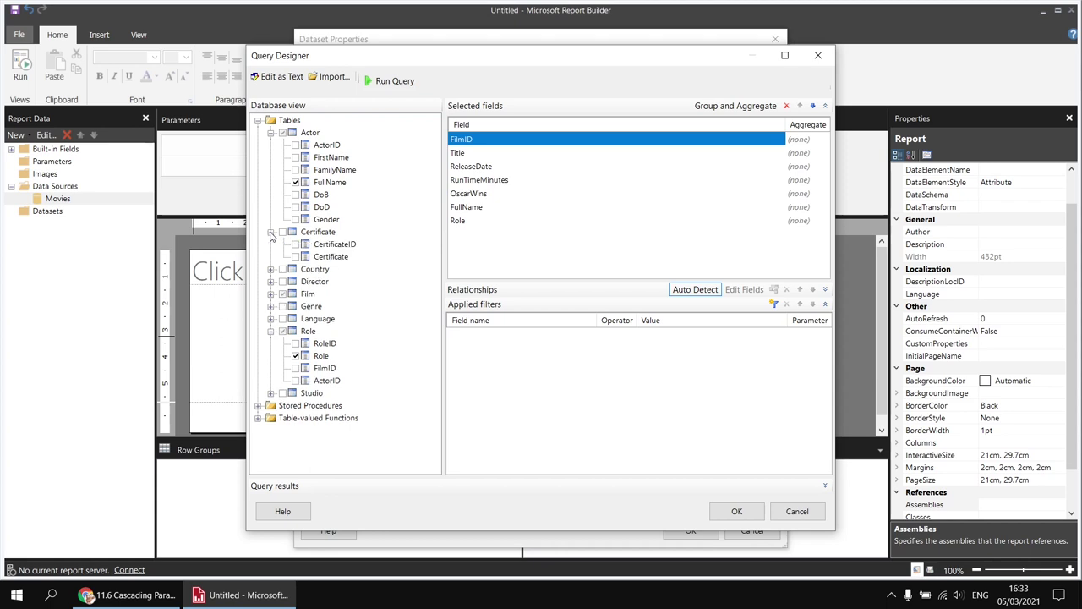
click(295, 257)
click(737, 510)
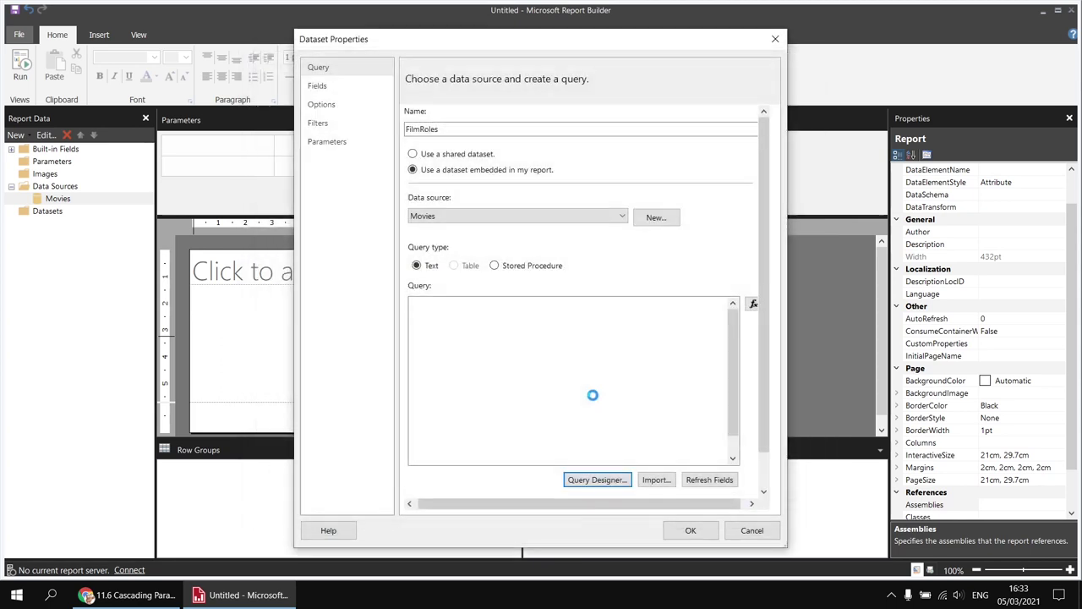
click(690, 530)
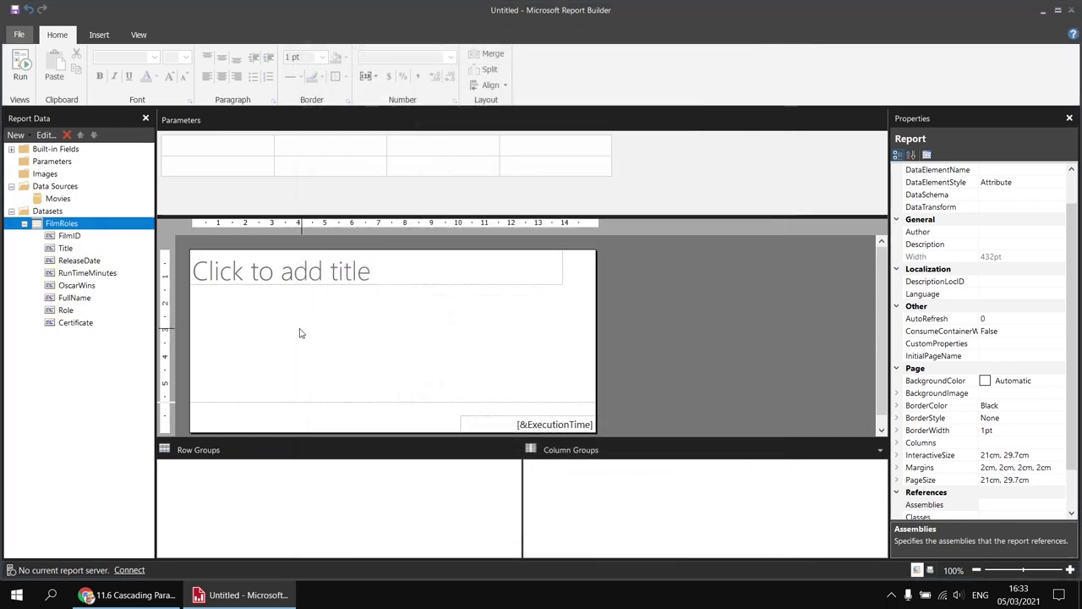
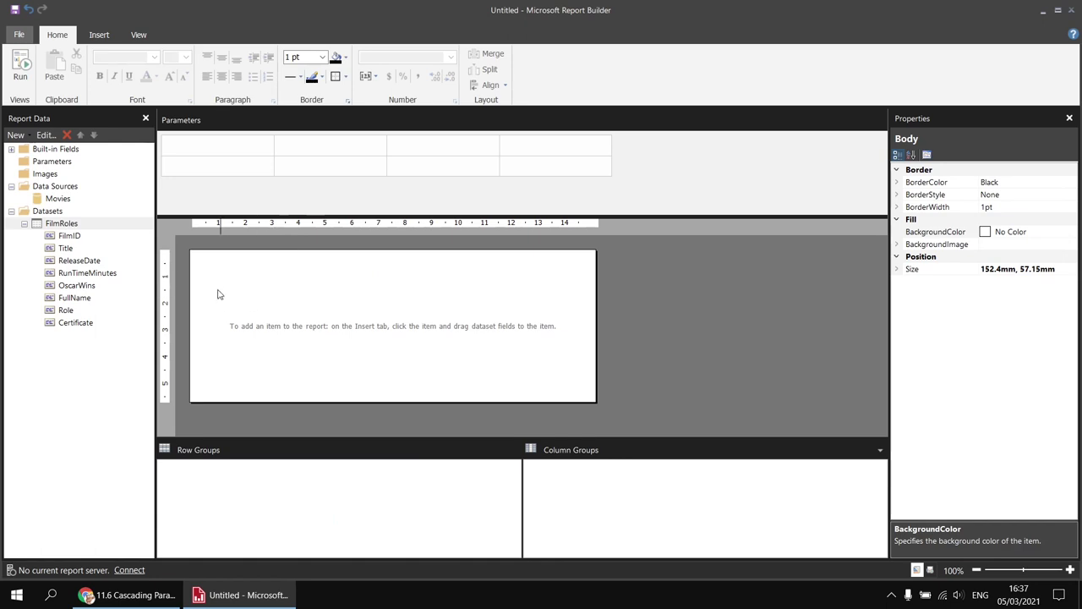
Step: Insert a blank table in the report body and move it to the body's top-left corner
right_click(218, 288)
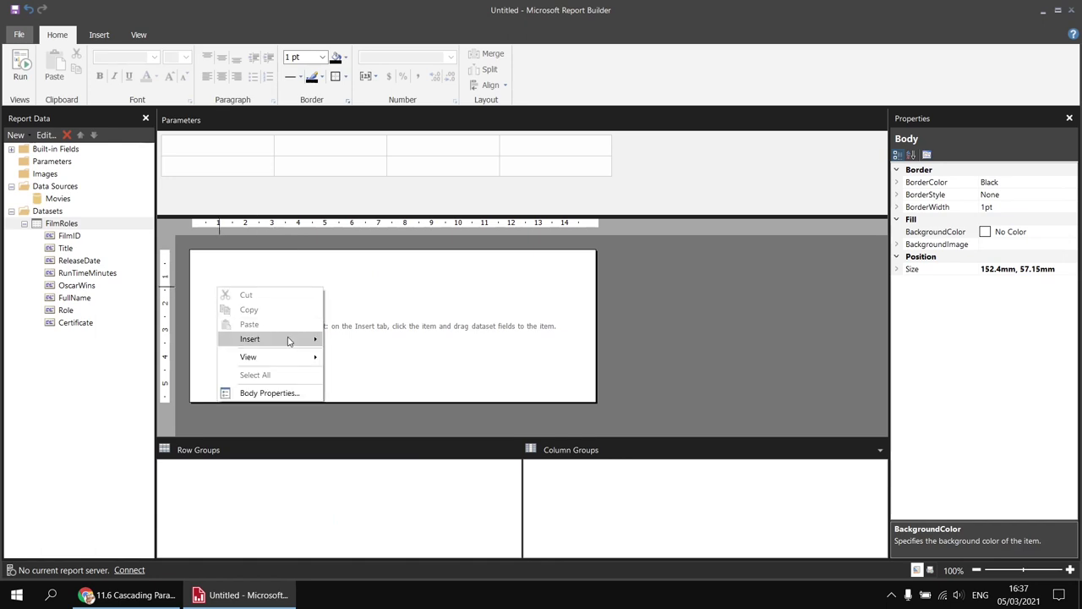
mouse_move(289, 340)
click(374, 370)
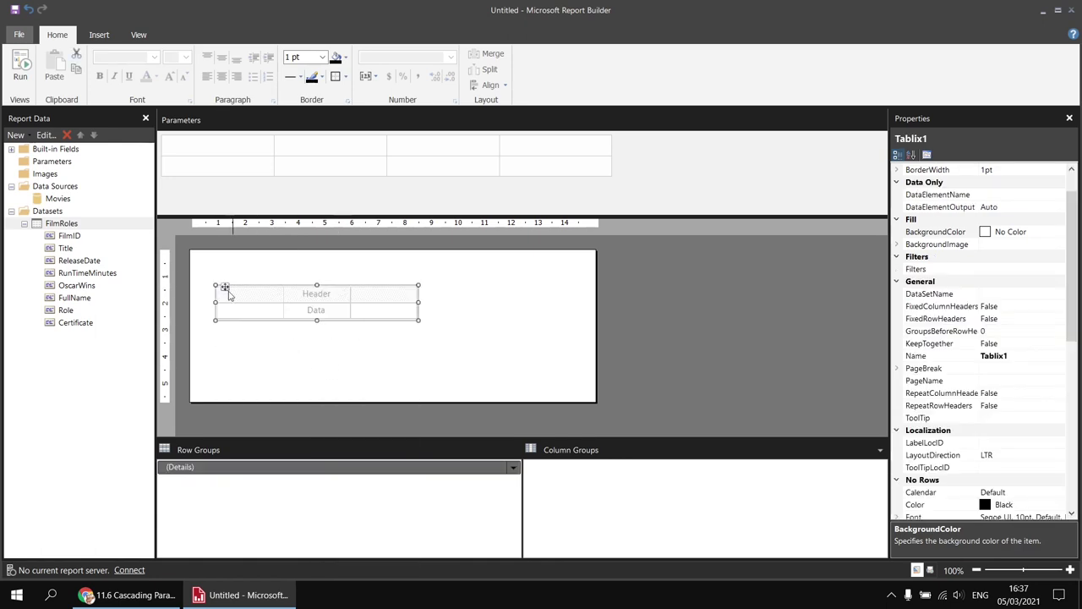
drag(225, 288, 197, 251)
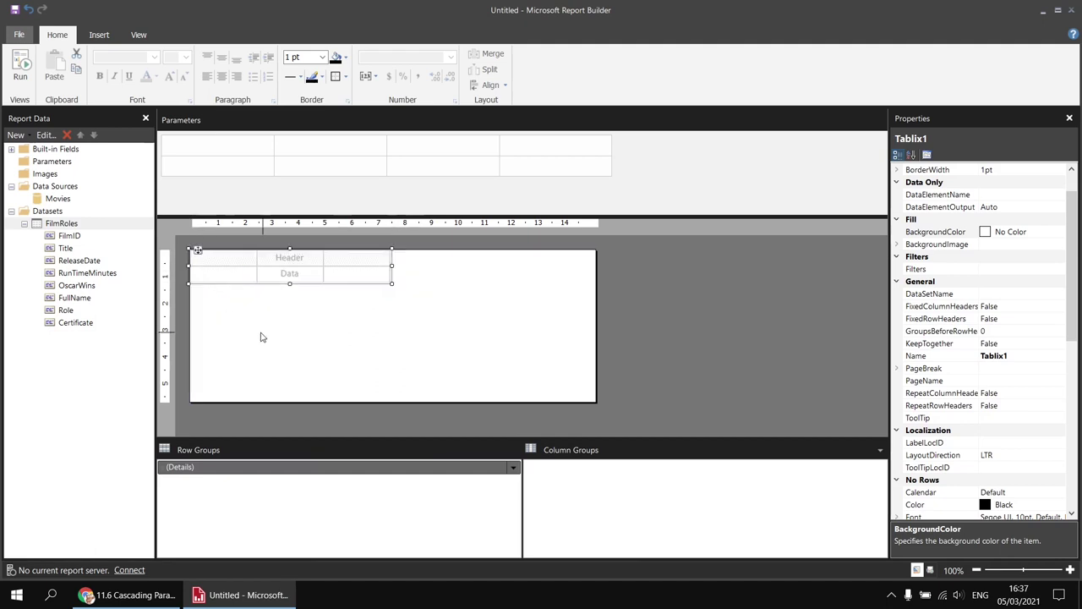
Step: Fill the table's first two data cells with FullName and Role, and delete the empty third column
click(252, 273)
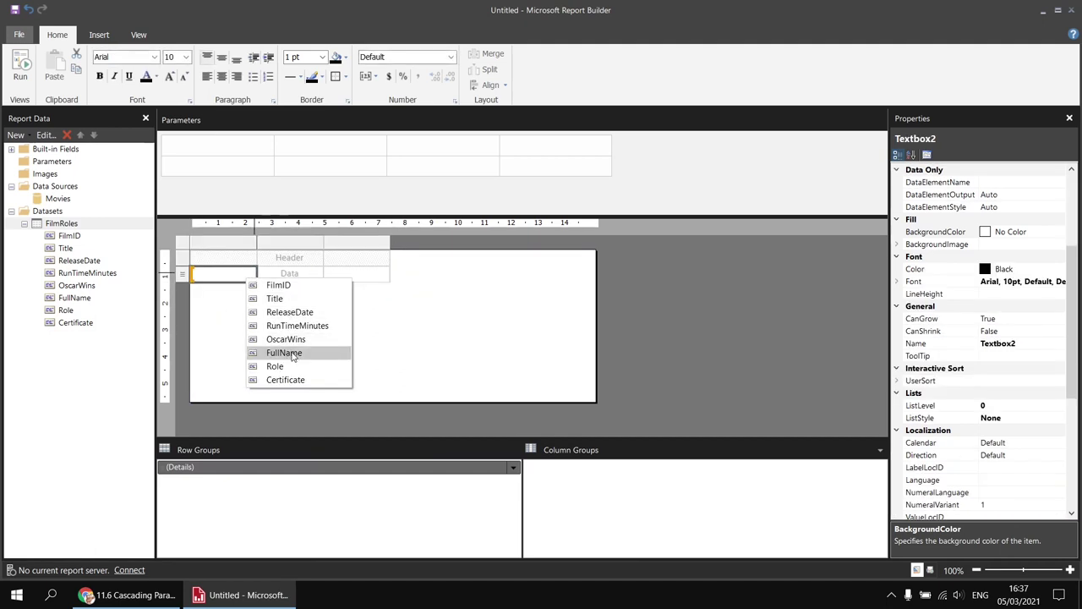
click(288, 353)
click(318, 273)
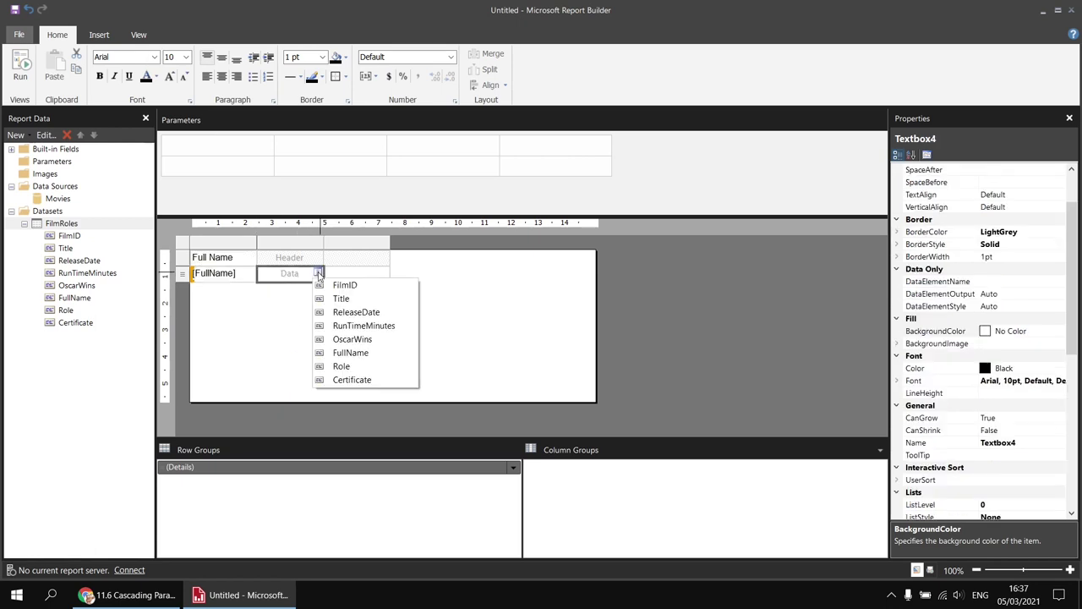
click(341, 366)
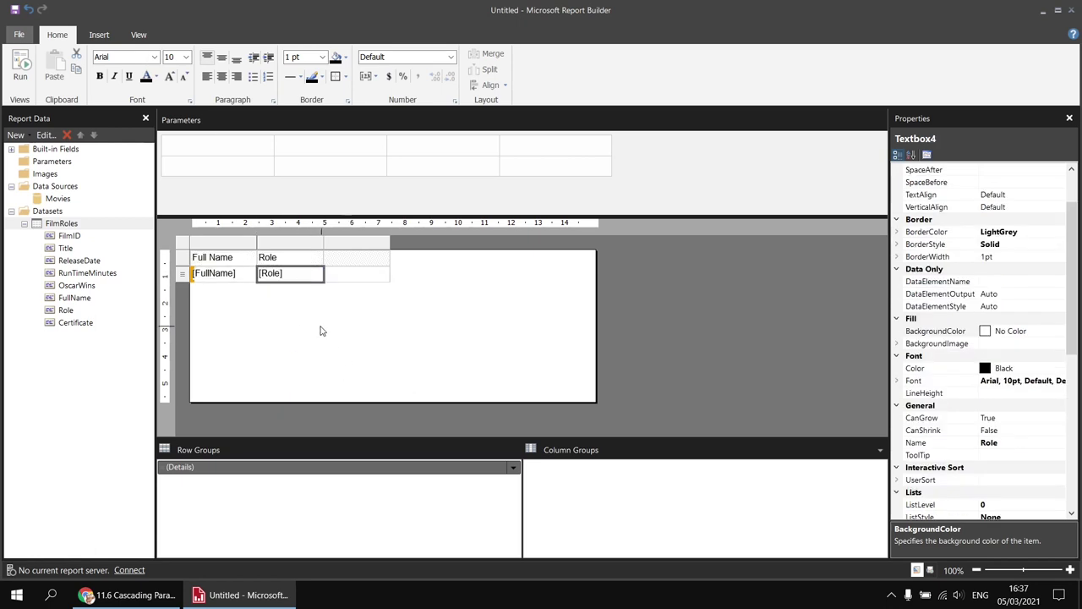
right_click(357, 246)
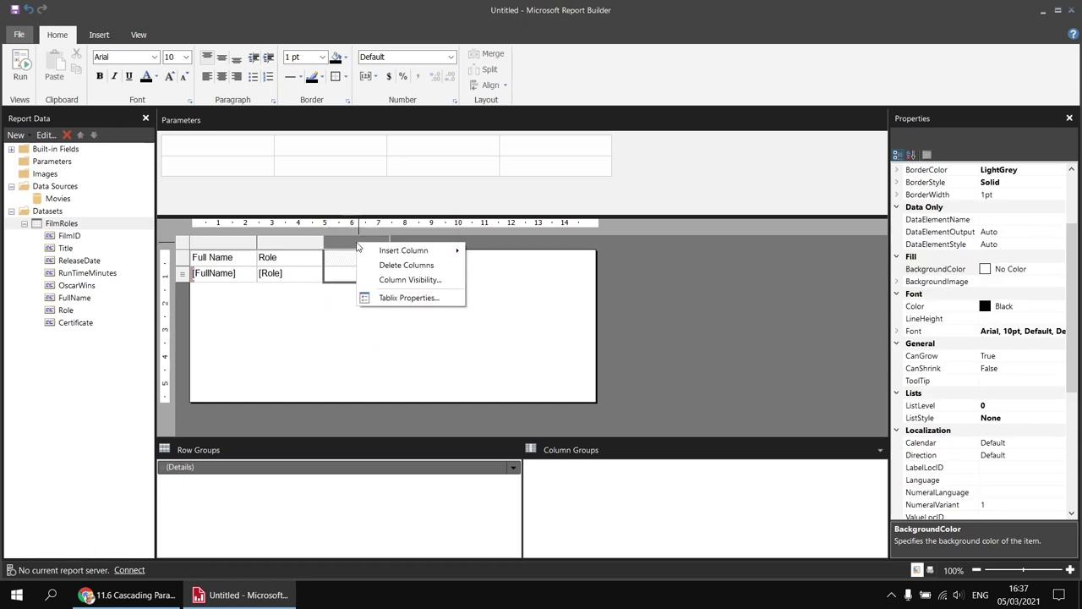
click(401, 265)
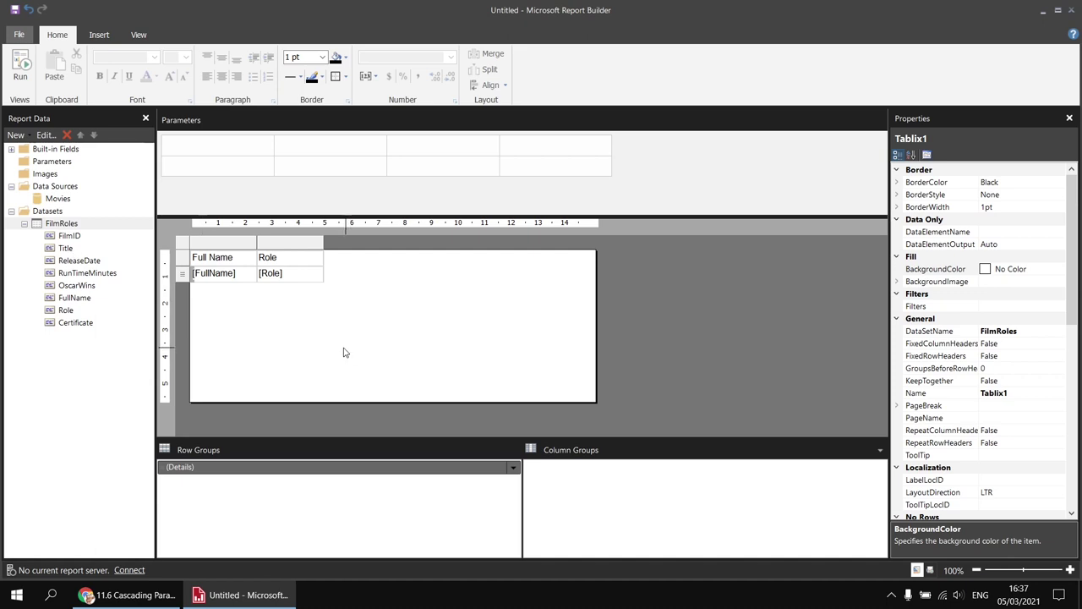
Step: Add a parent row group above the details, grouped by FilmID and with a group header
click(260, 467)
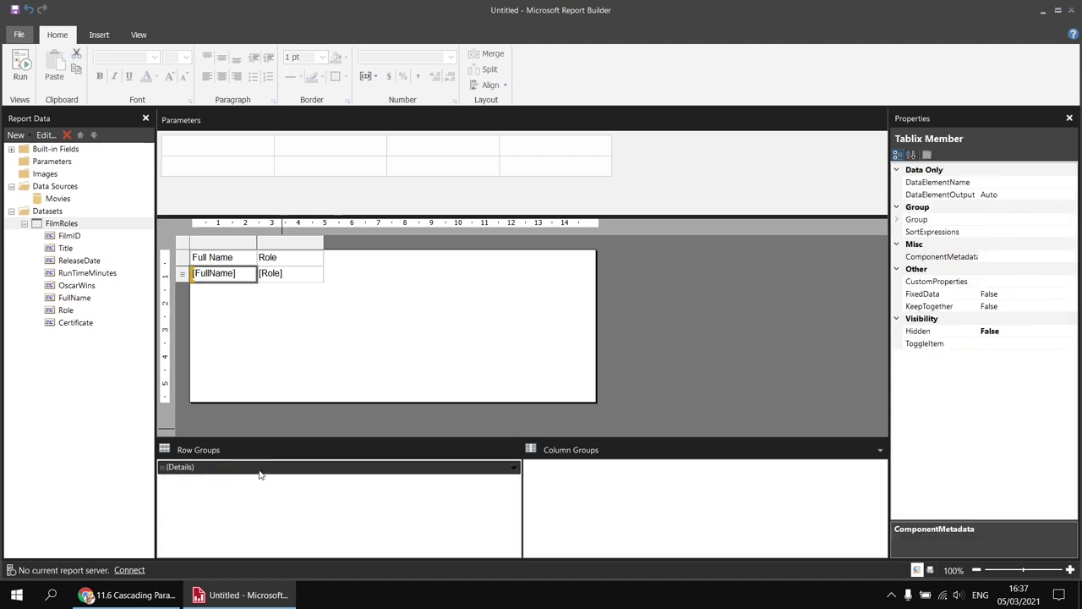
right_click(254, 472)
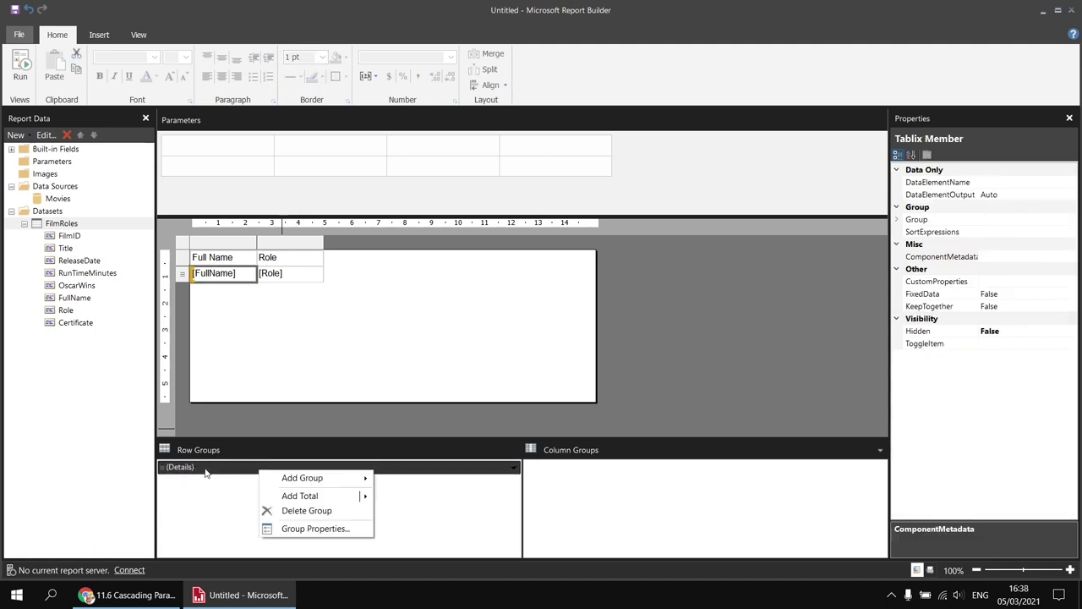
mouse_move(341, 481)
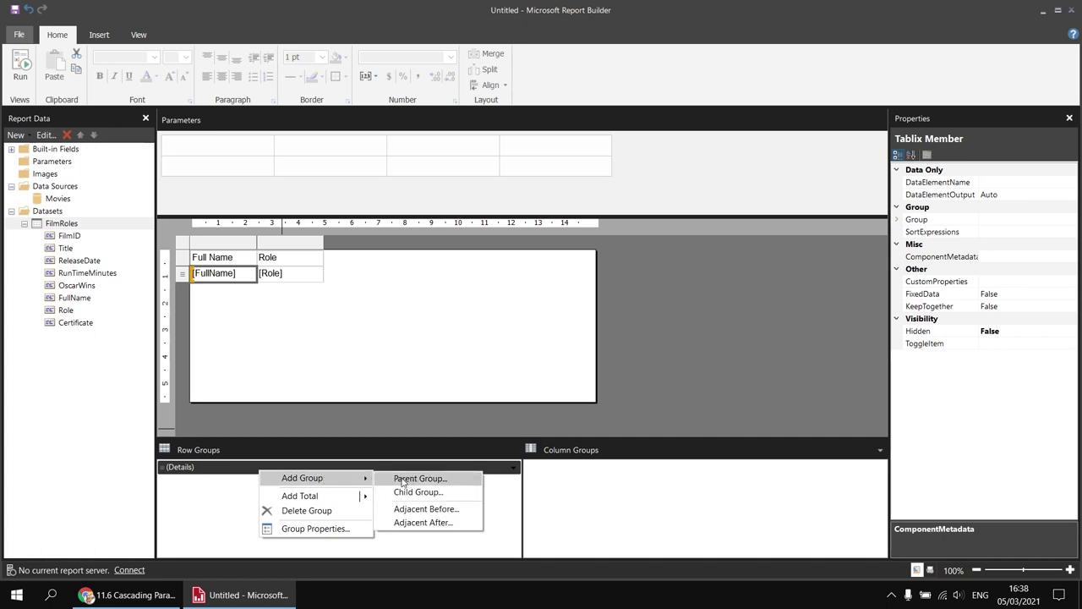
click(404, 479)
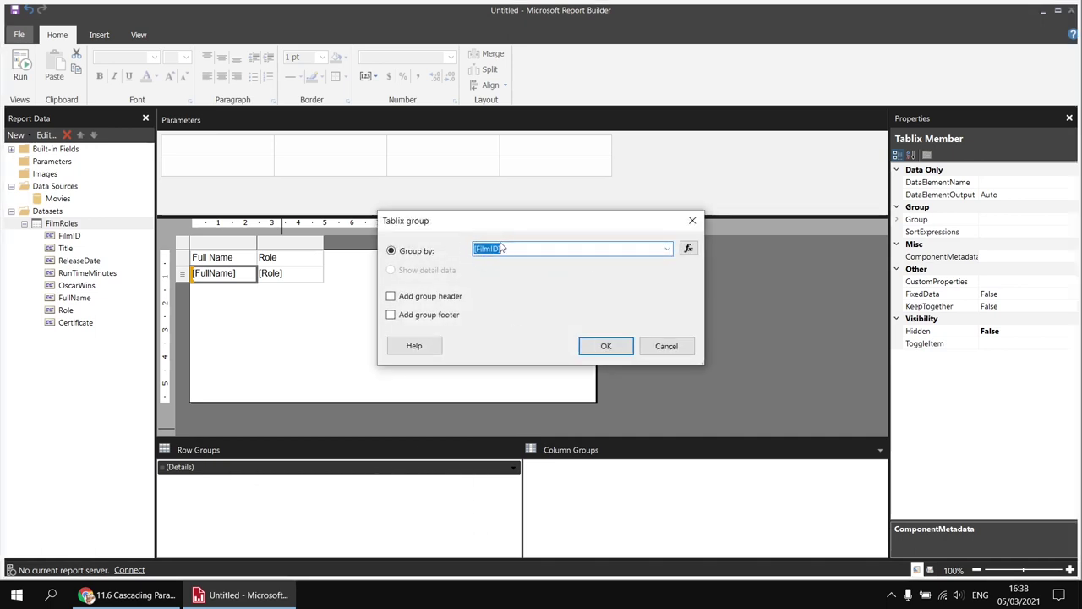
click(391, 295)
click(610, 345)
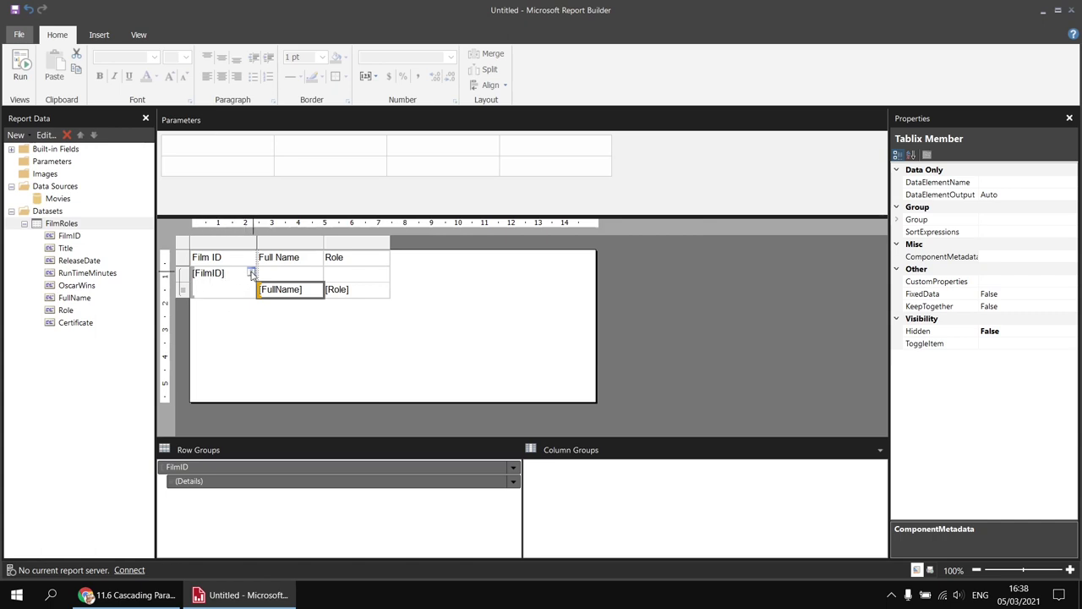
Step: Show Title instead of FilmID in the group cell and sort the FilmID group by Title, A to Z
click(251, 273)
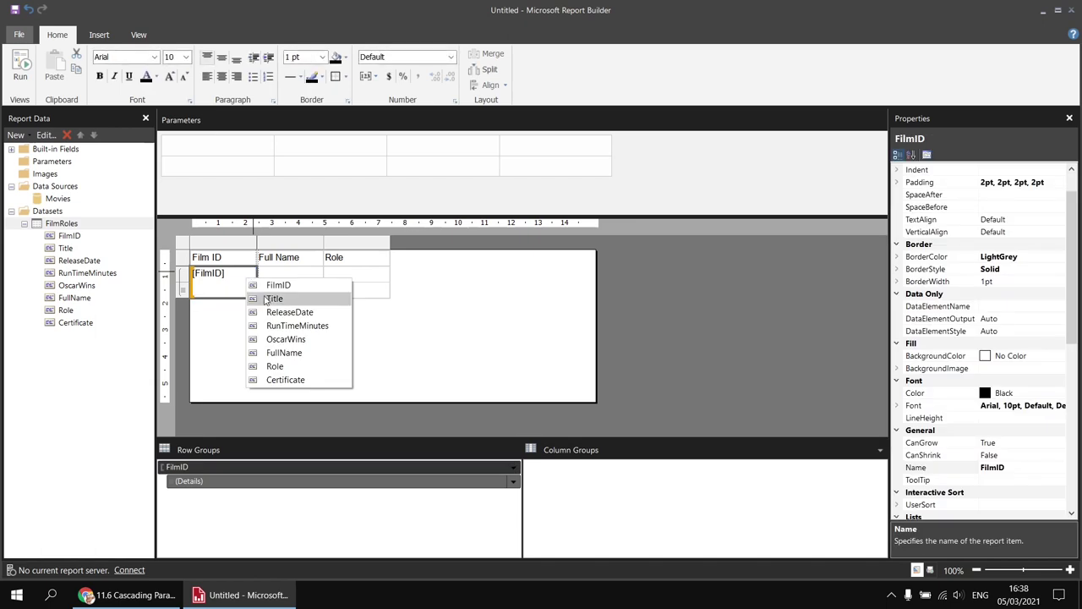
click(275, 300)
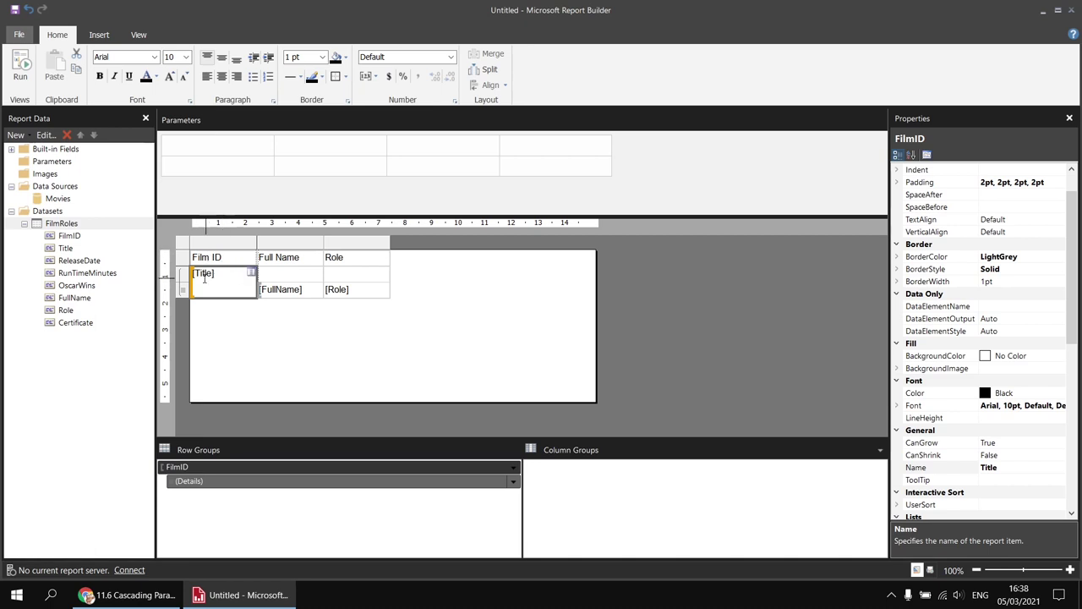
right_click(203, 471)
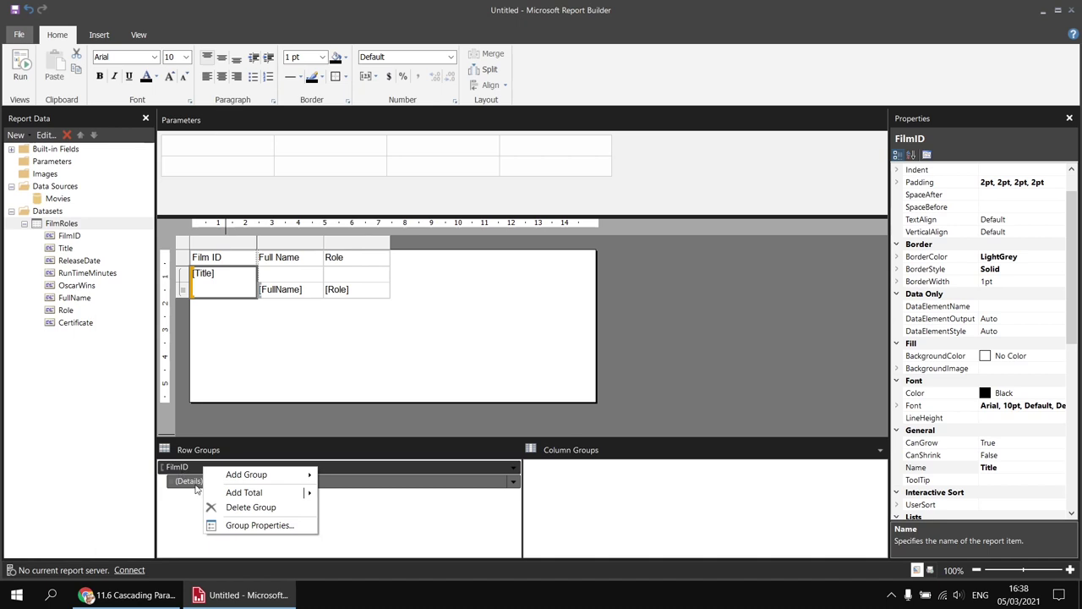
click(248, 528)
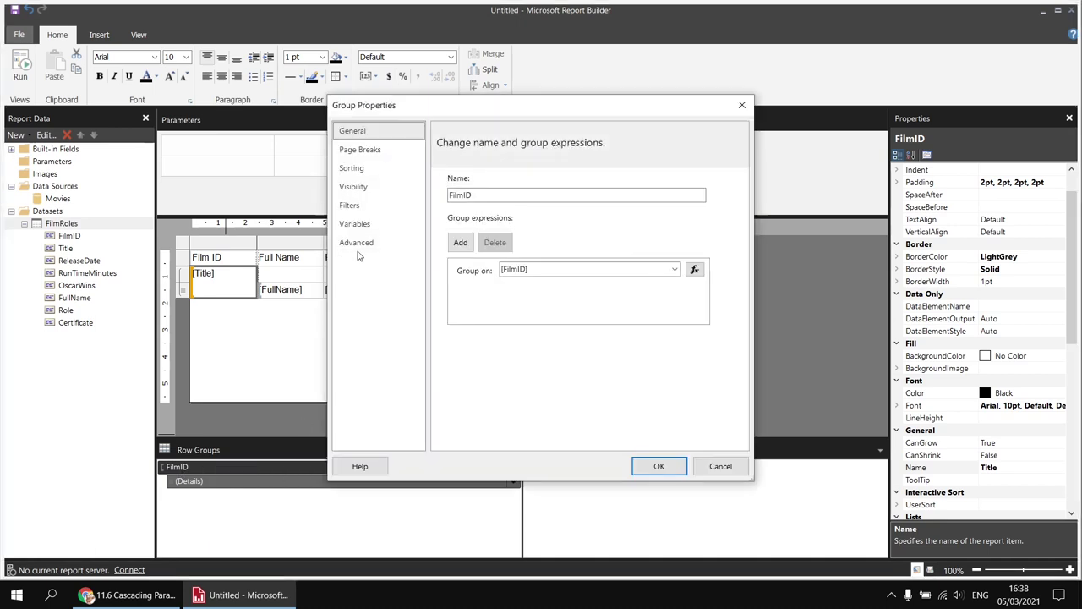
click(351, 168)
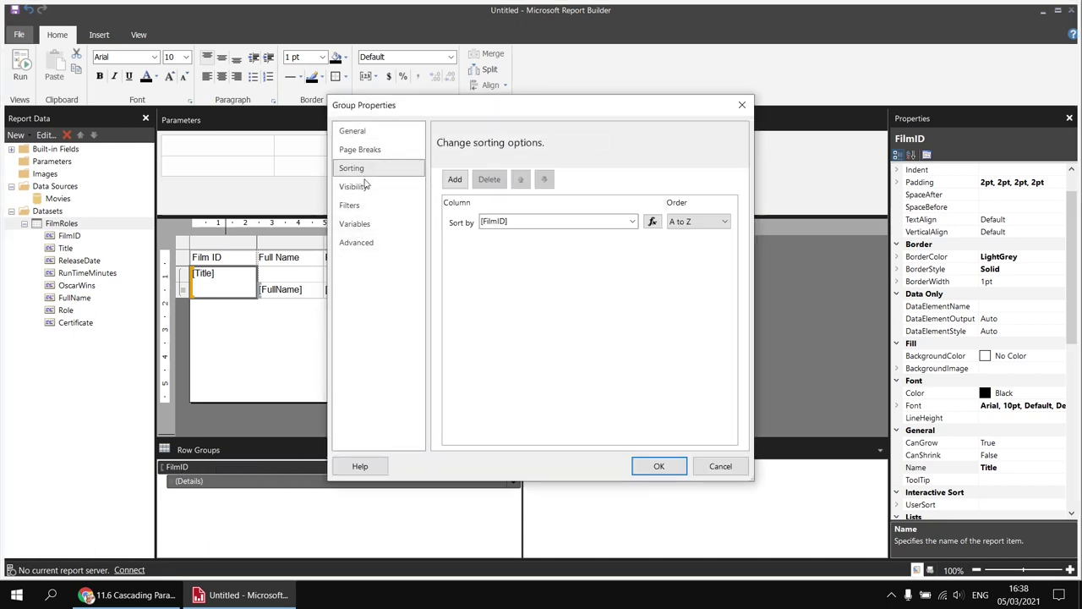
click(632, 222)
click(498, 248)
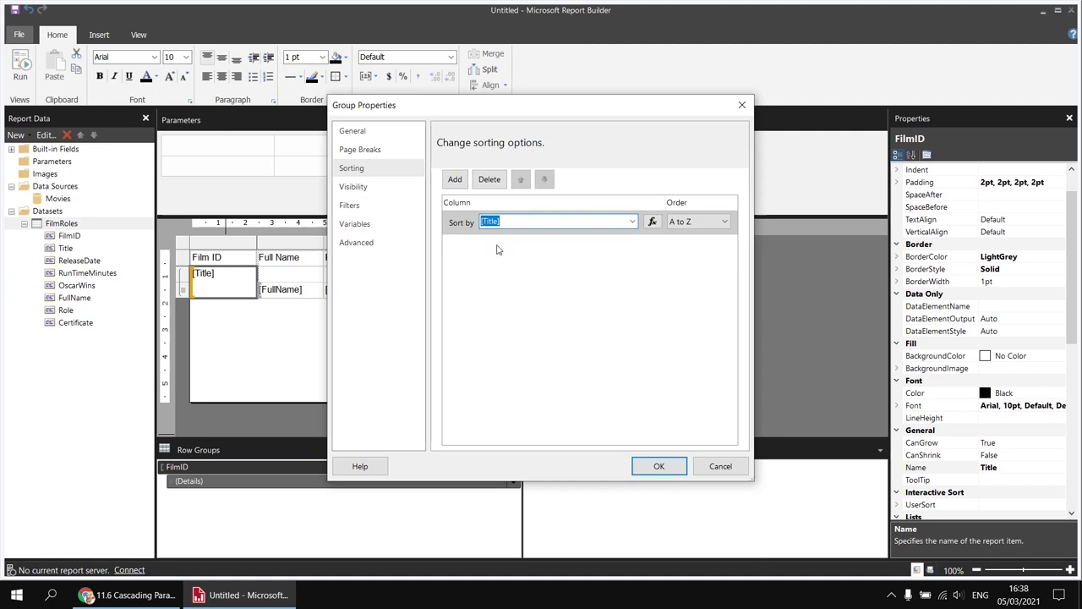
click(653, 471)
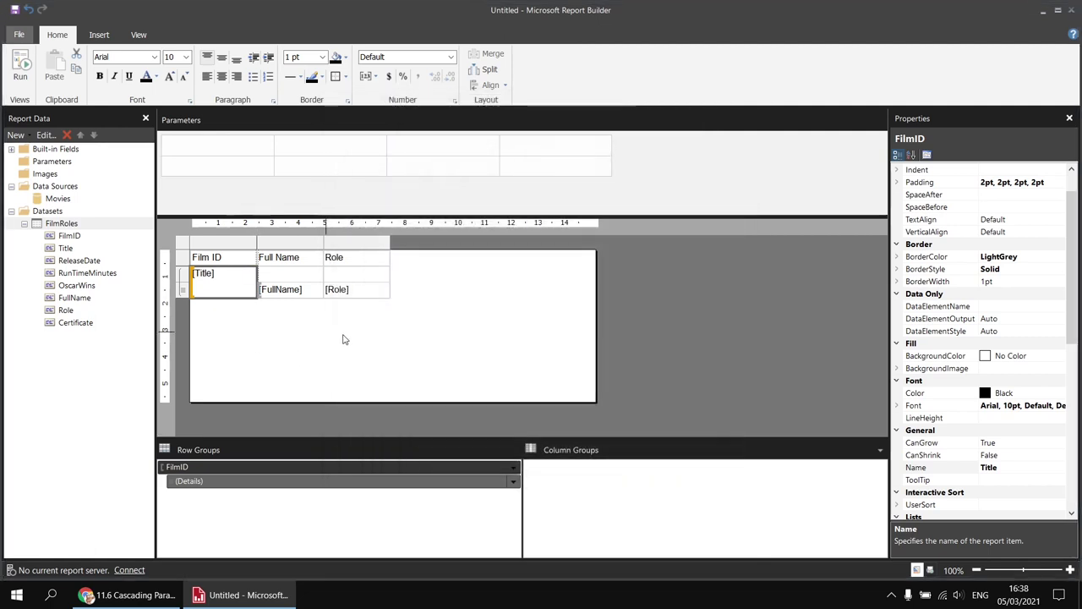
Step: Switch the font of all the table's cells to Arial Black and back to Arial
click(233, 277)
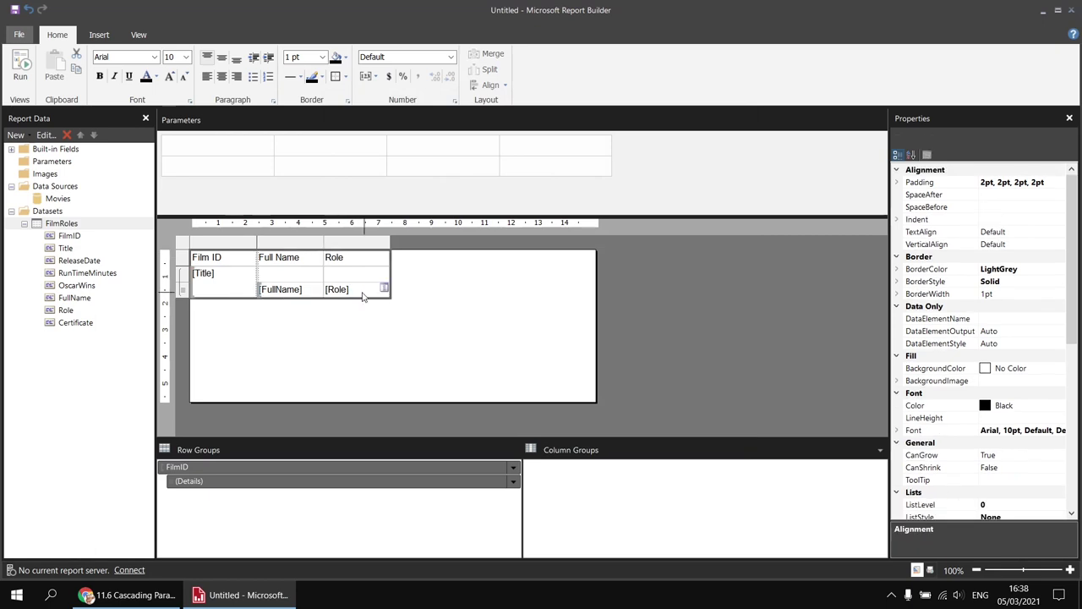
click(152, 60)
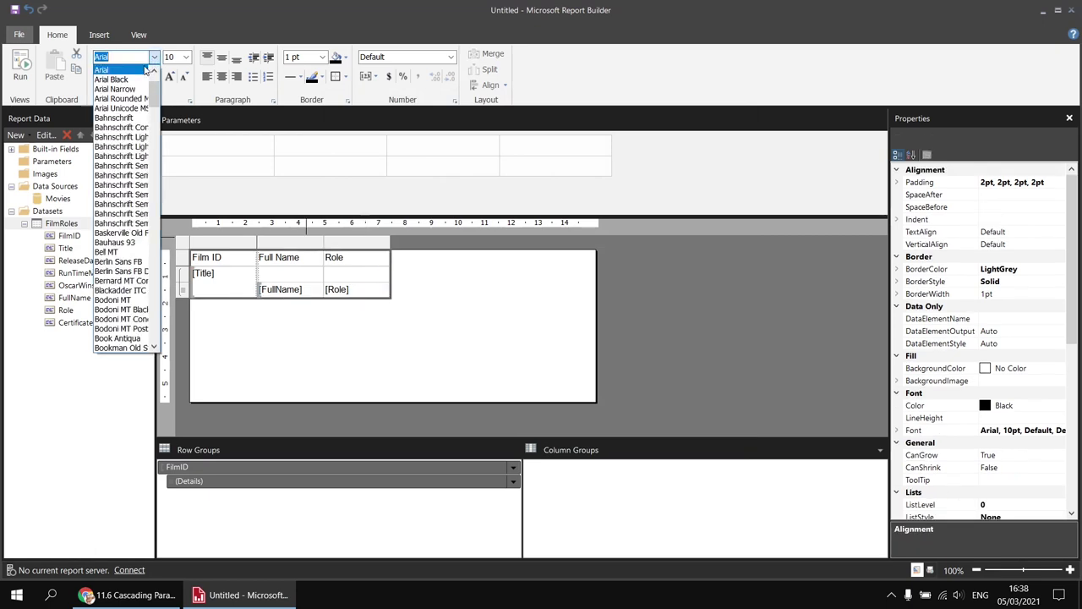
click(111, 79)
click(154, 57)
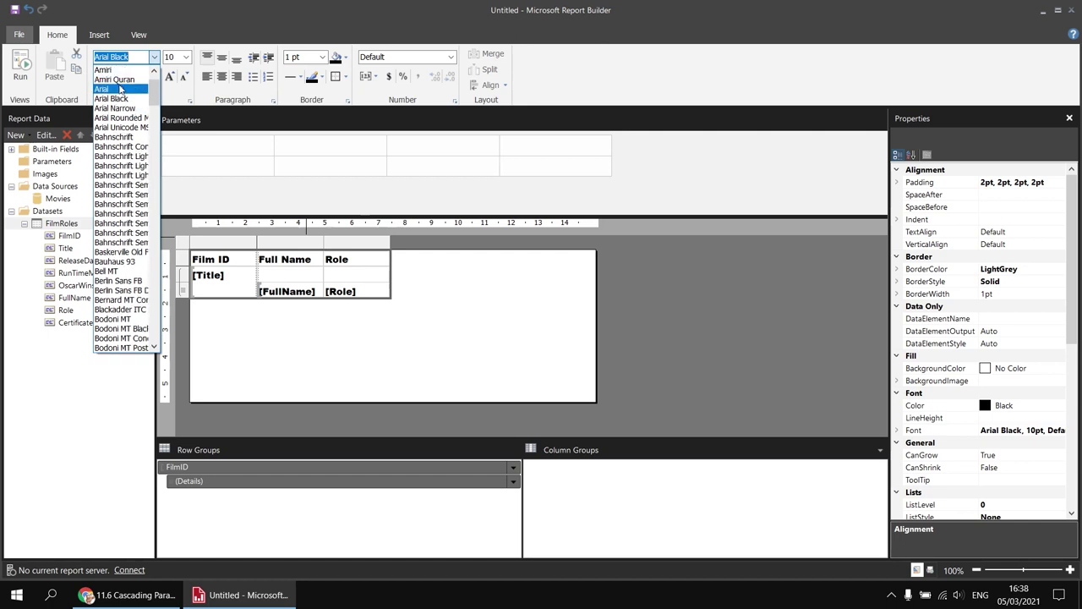
click(118, 90)
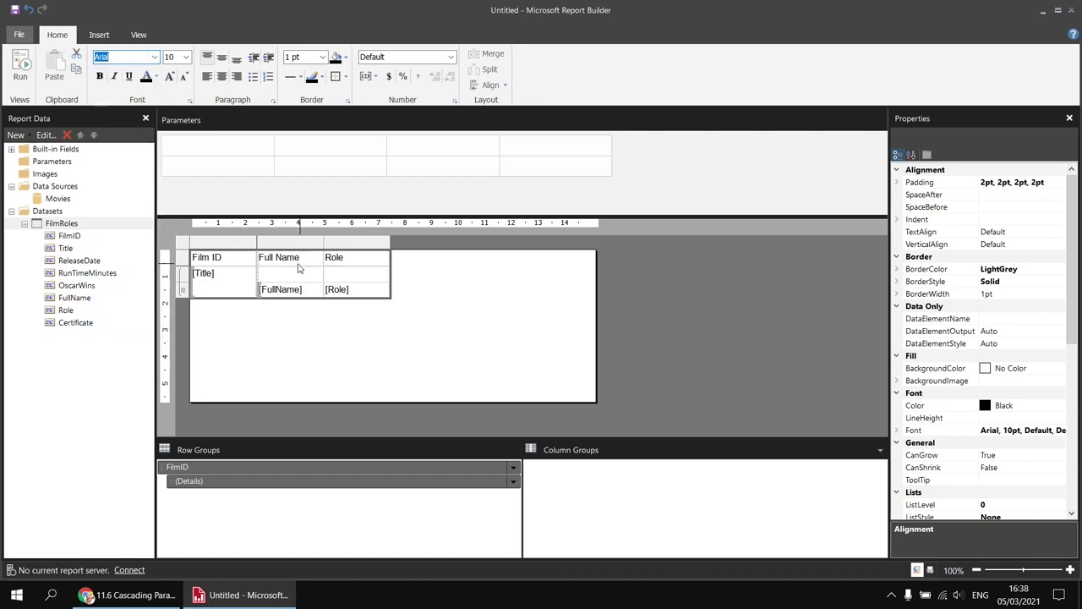
Step: Shorten the first column's header text to Film
mouse_move(301, 276)
click(223, 257)
double_click(213, 257)
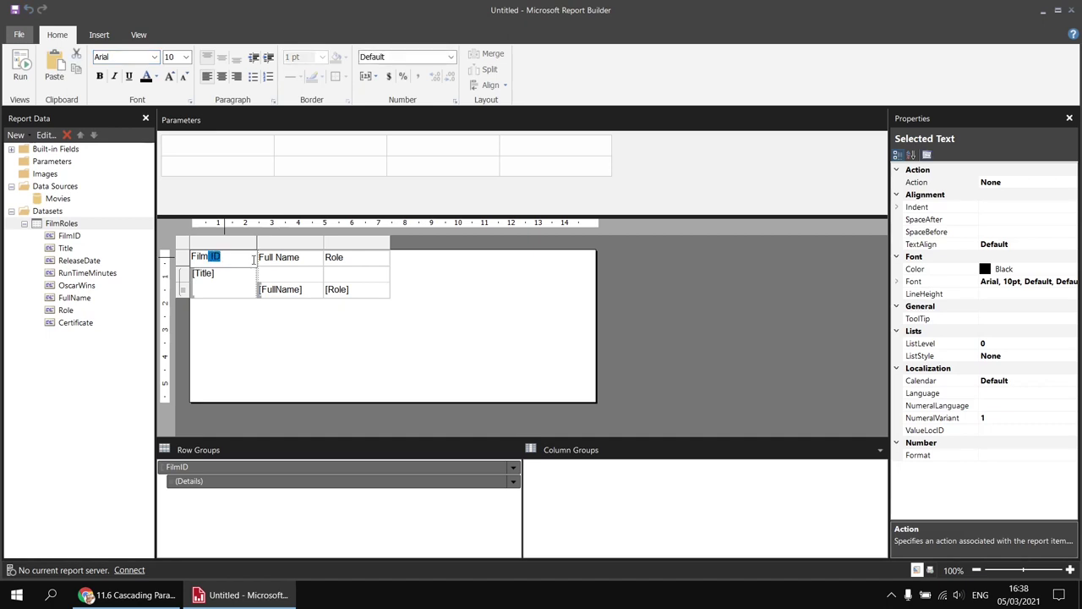
key(BackSpace)
click(279, 257)
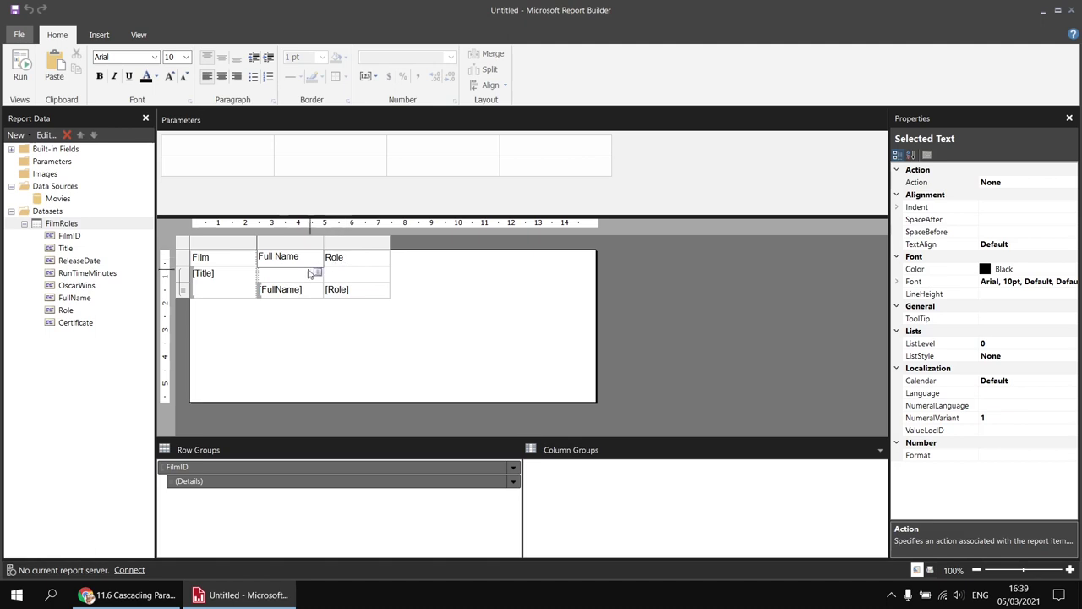
Step: Label the group header row's two empty cells Actor and Character
click(294, 277)
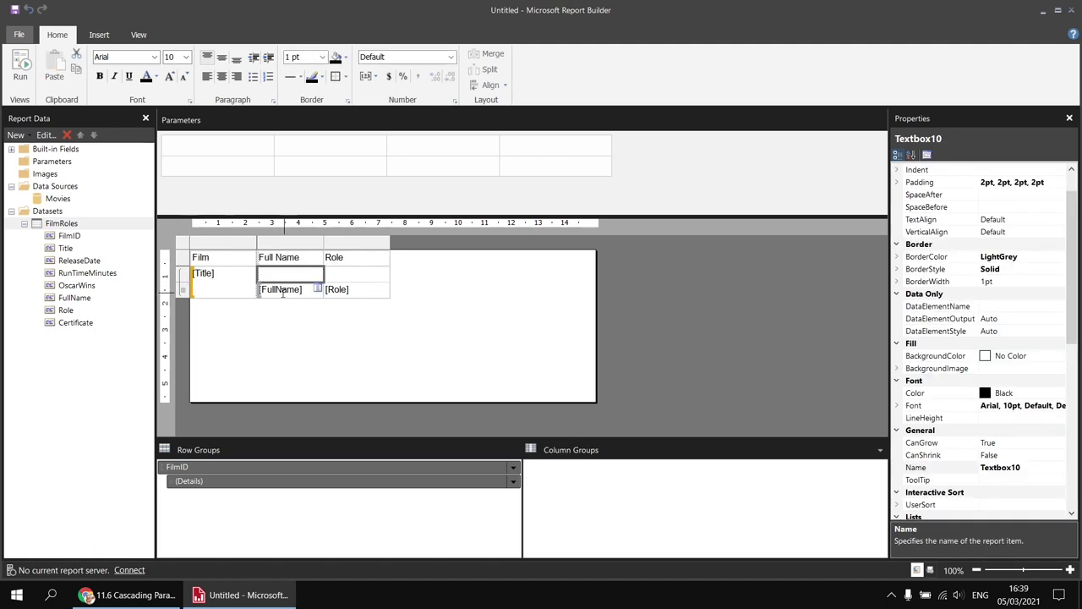
text(Actor)
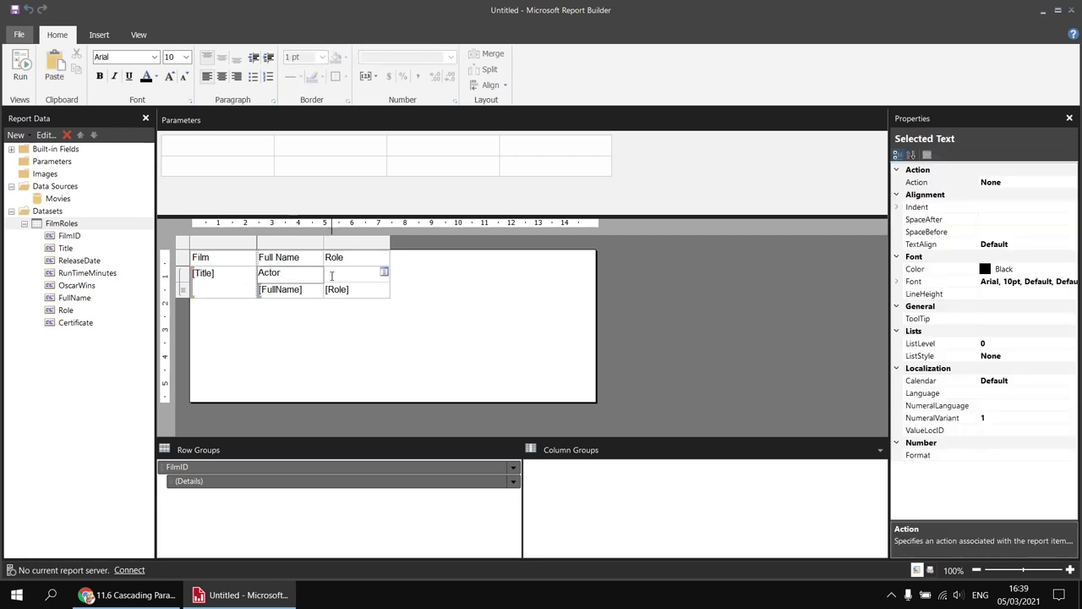
click(341, 279)
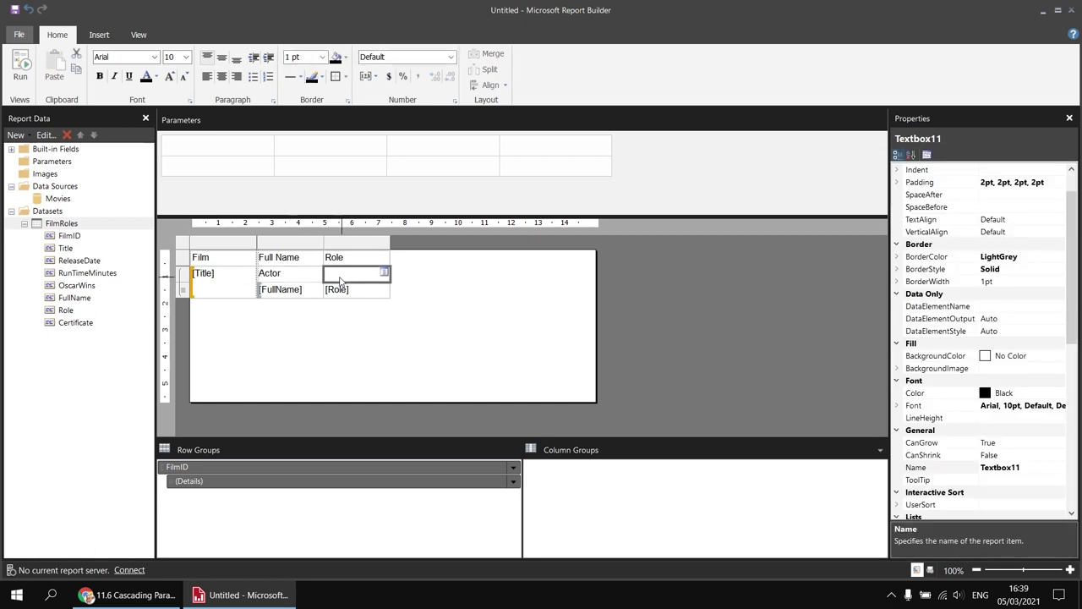
text(Character)
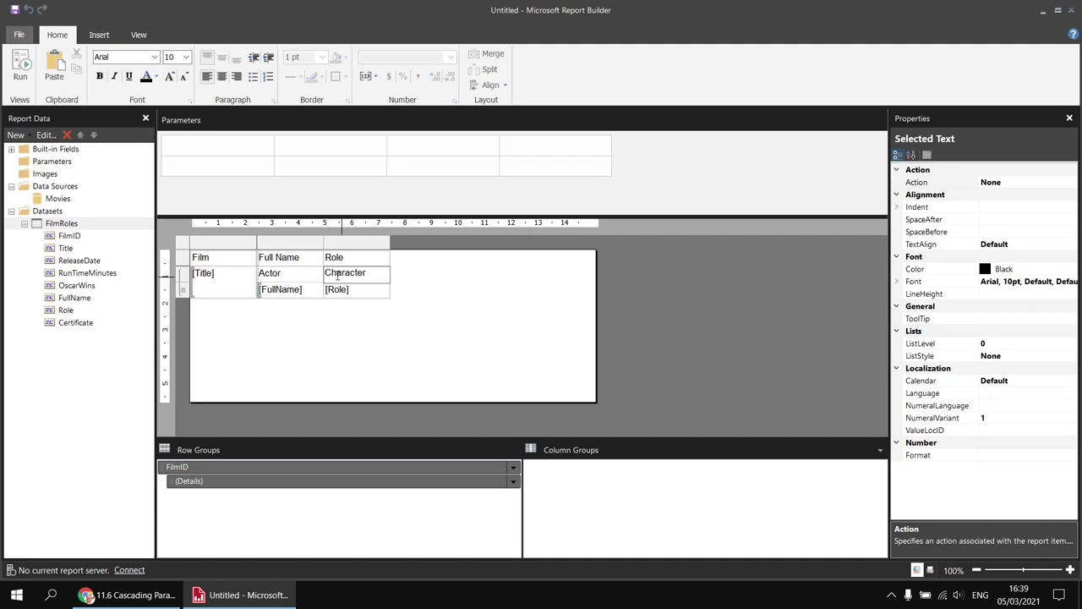
Step: Replace the Full Name and Role column headers with a single merged header cell reading Cast List
drag(359, 264, 302, 262)
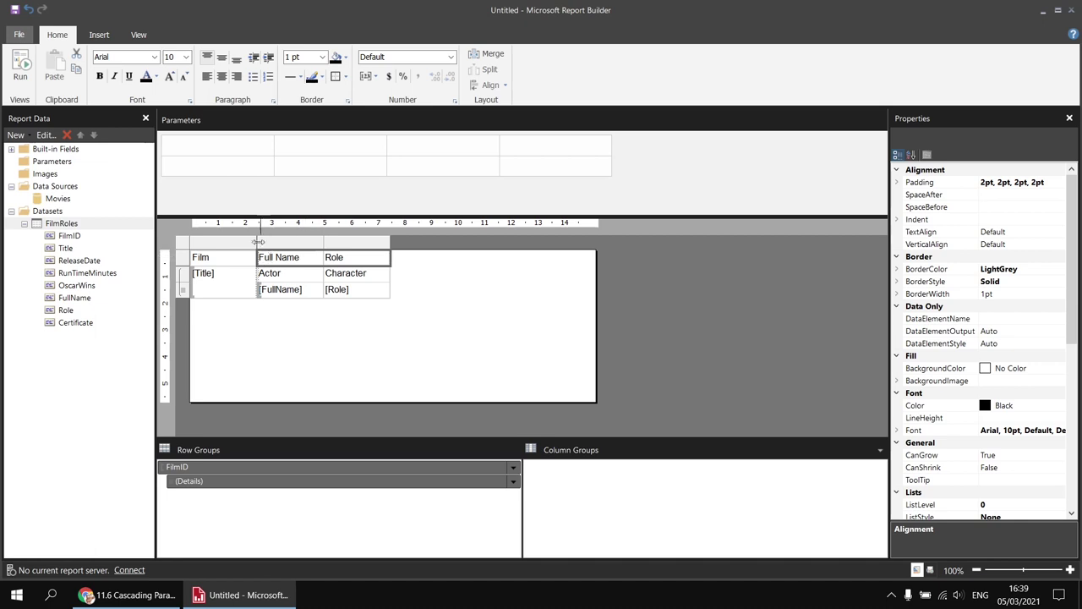
key(Delete)
click(491, 53)
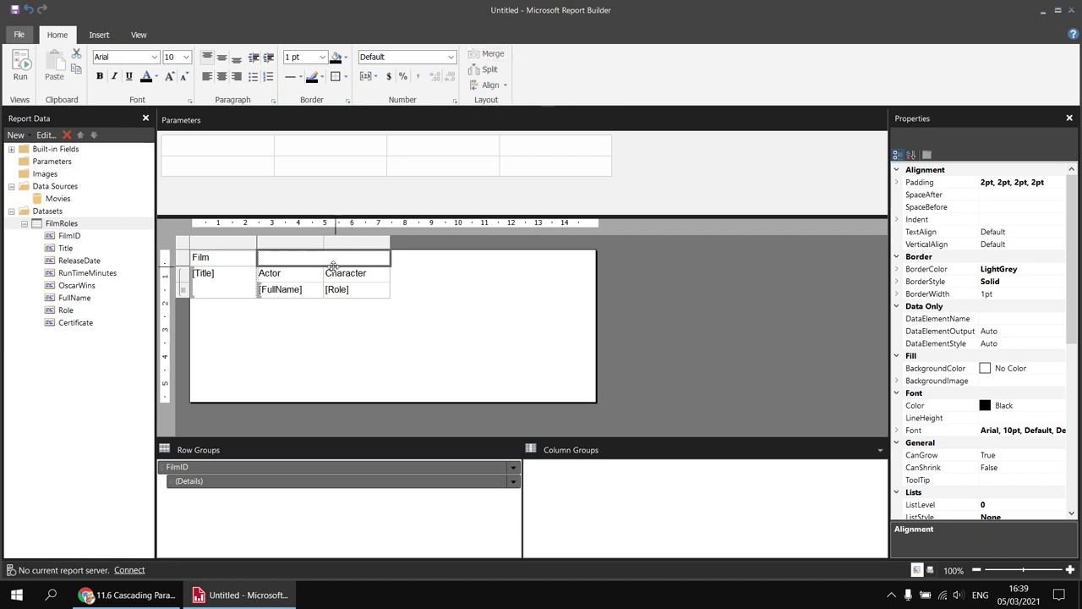
click(283, 260)
text(Cast L)
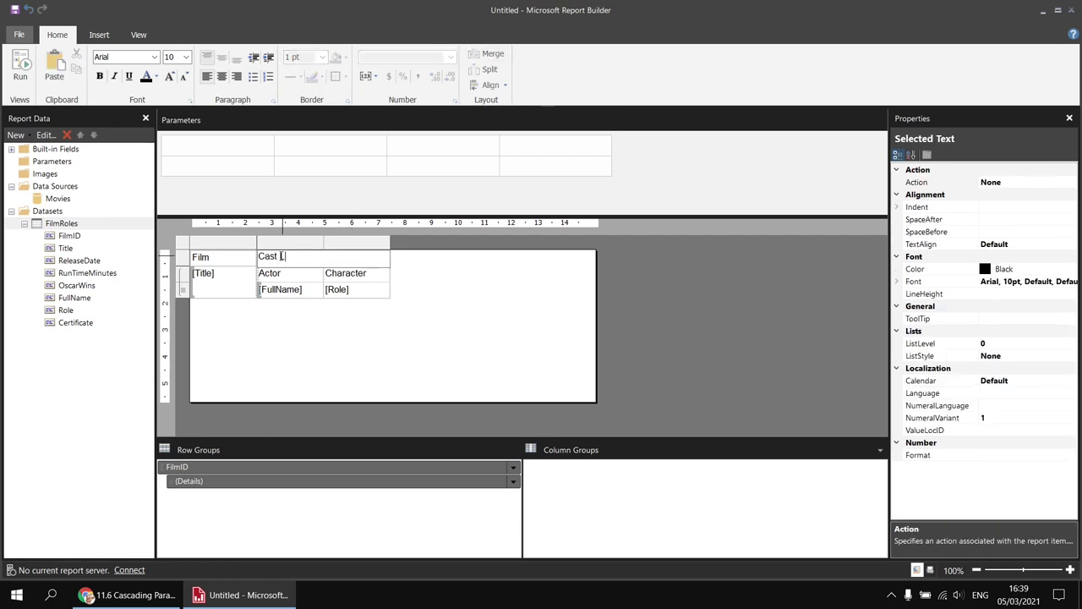
Step: Widen the whole table to about 24.7 cm, stretching its three columns equally
click(430, 292)
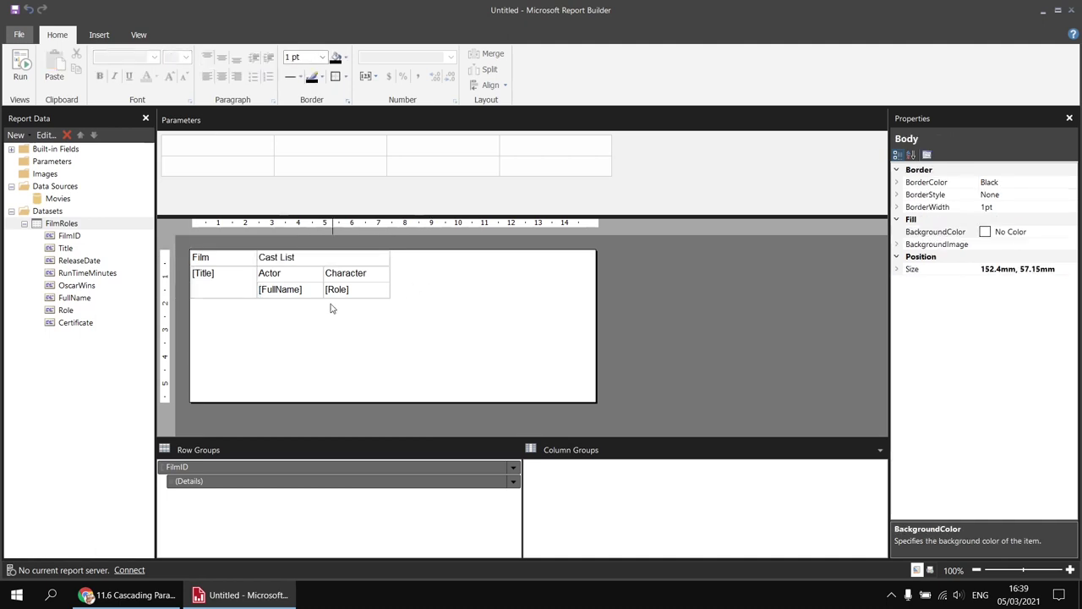
click(388, 286)
drag(391, 274, 849, 263)
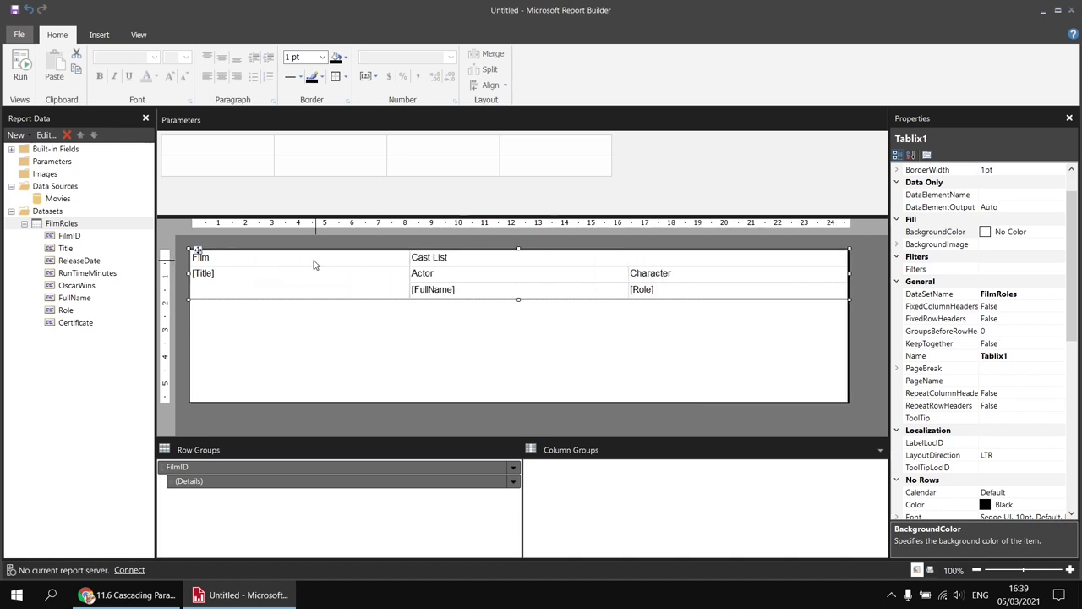
Step: Format the Film and Cast List header row with a SlateBlue fill and bold white text
click(510, 259)
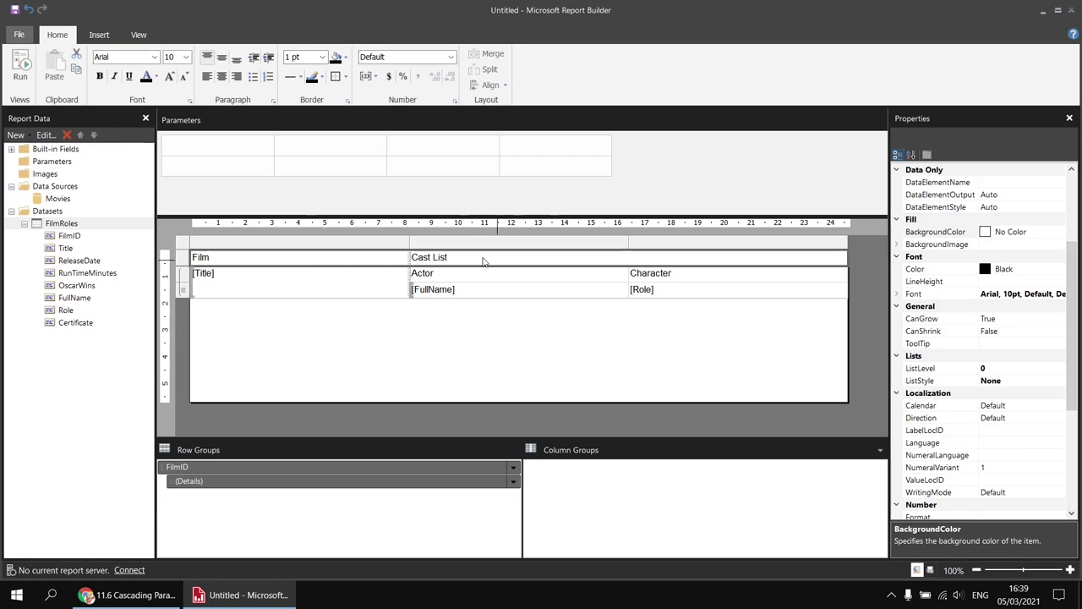
click(347, 59)
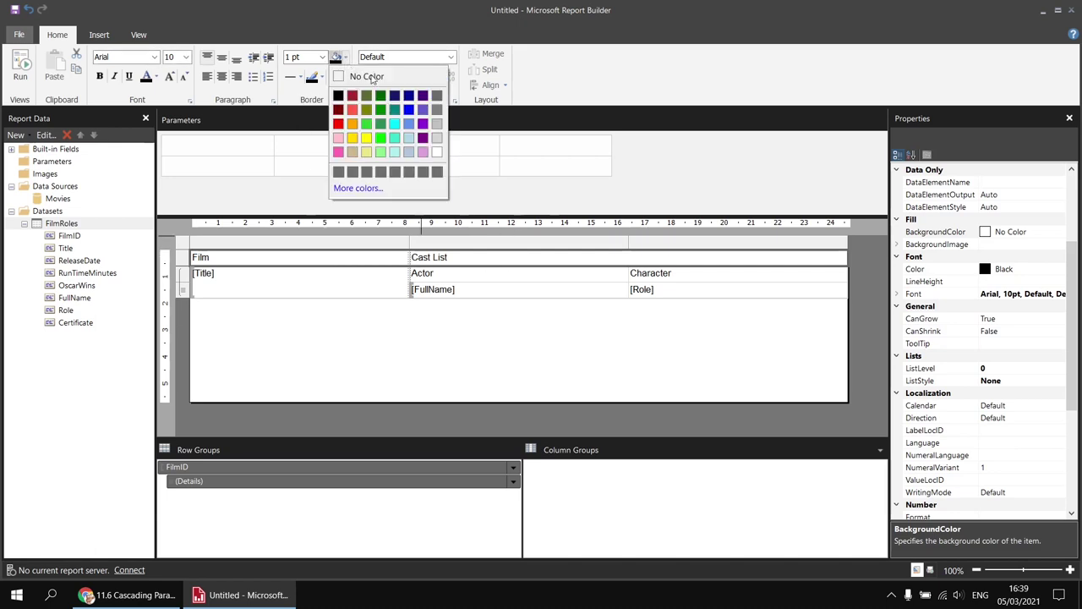
click(420, 118)
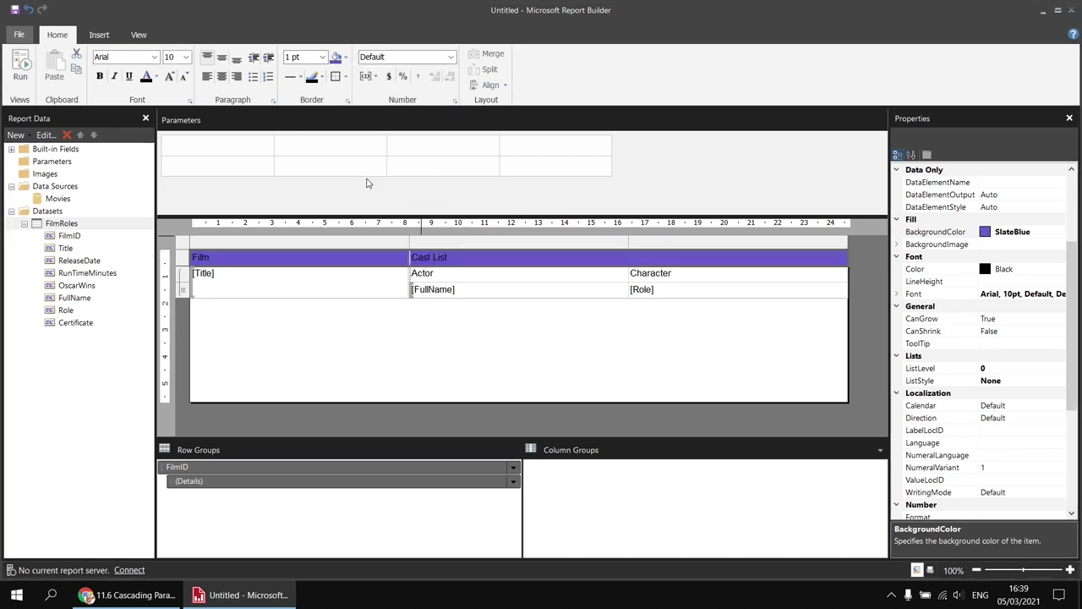
click(99, 76)
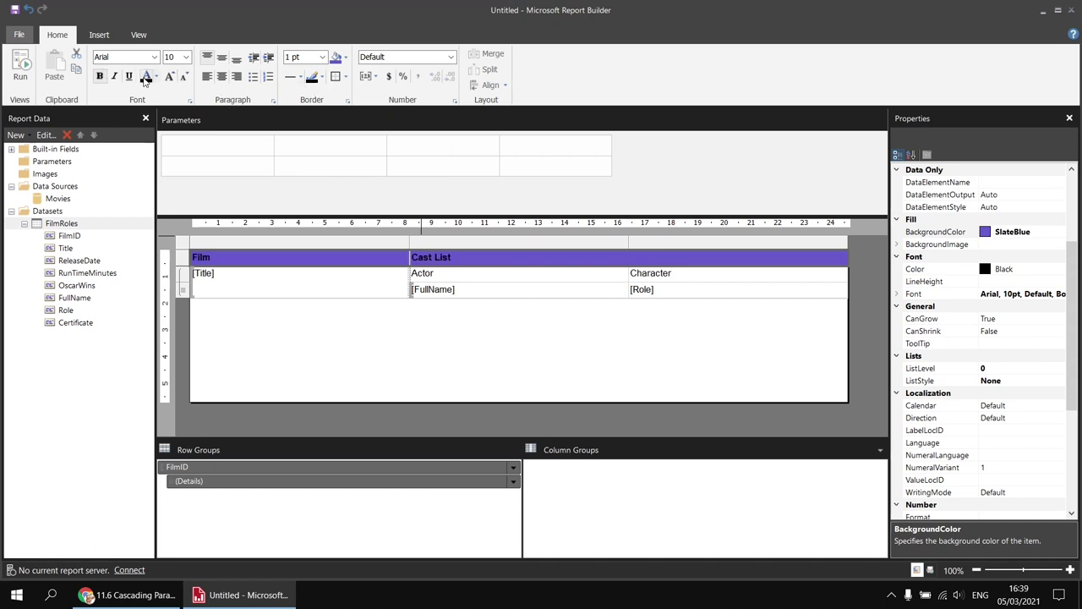
click(156, 78)
click(247, 151)
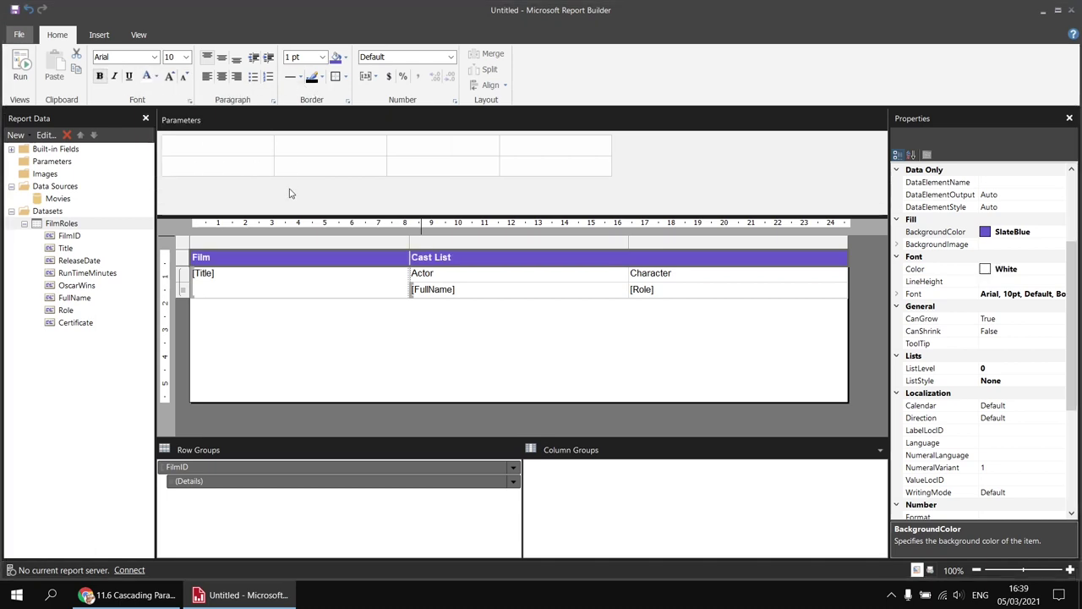
Step: Give the Actor and Character cells a LightSteelBlue fill and bold text, and make the Title cell bold
click(453, 280)
ctrl+click(676, 276)
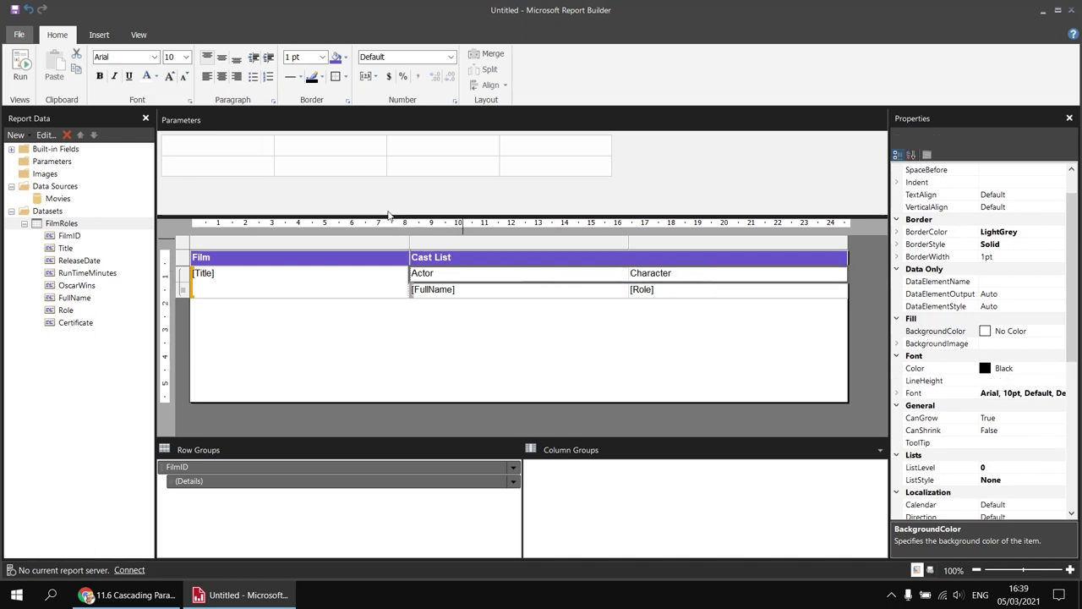
click(346, 57)
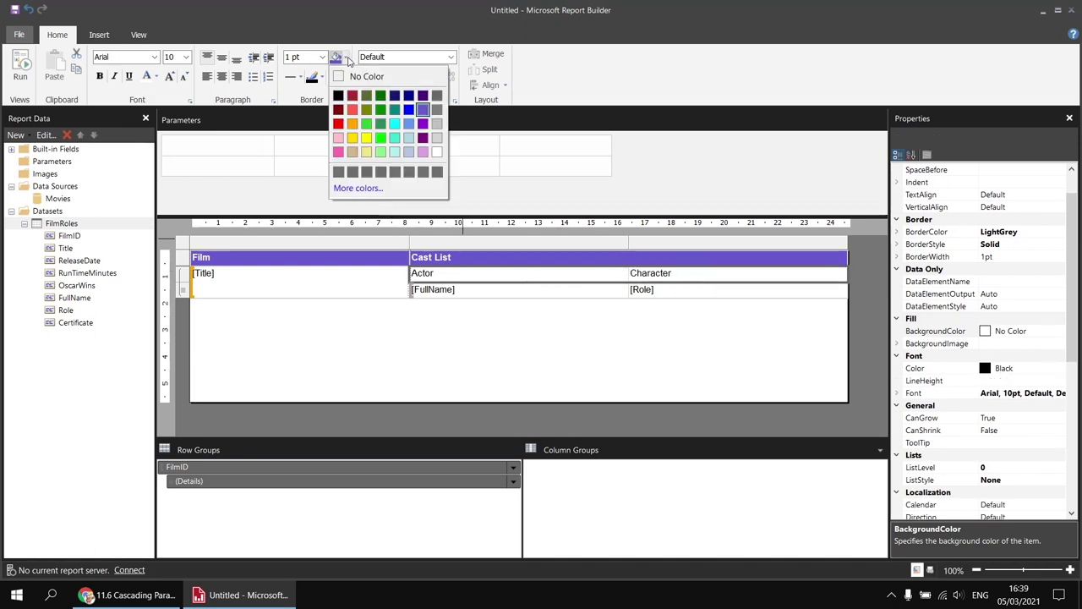
click(409, 152)
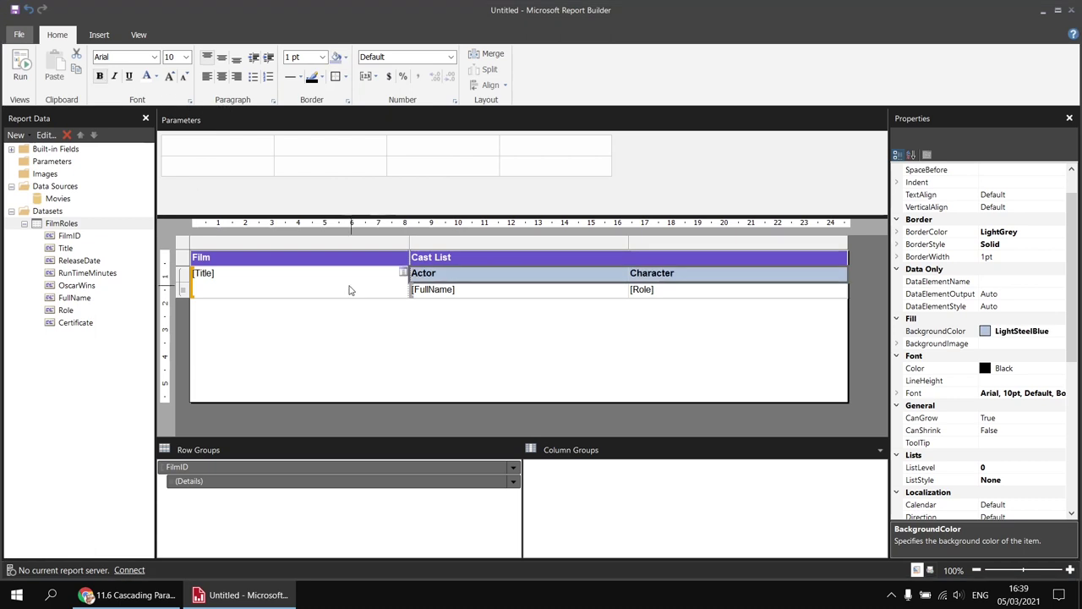
click(300, 290)
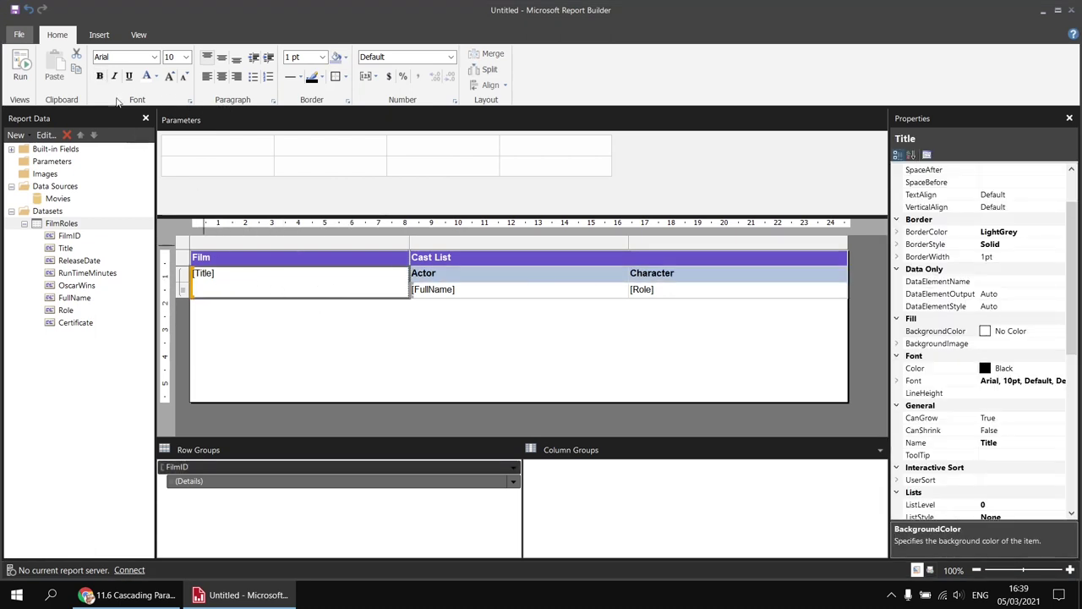
click(99, 77)
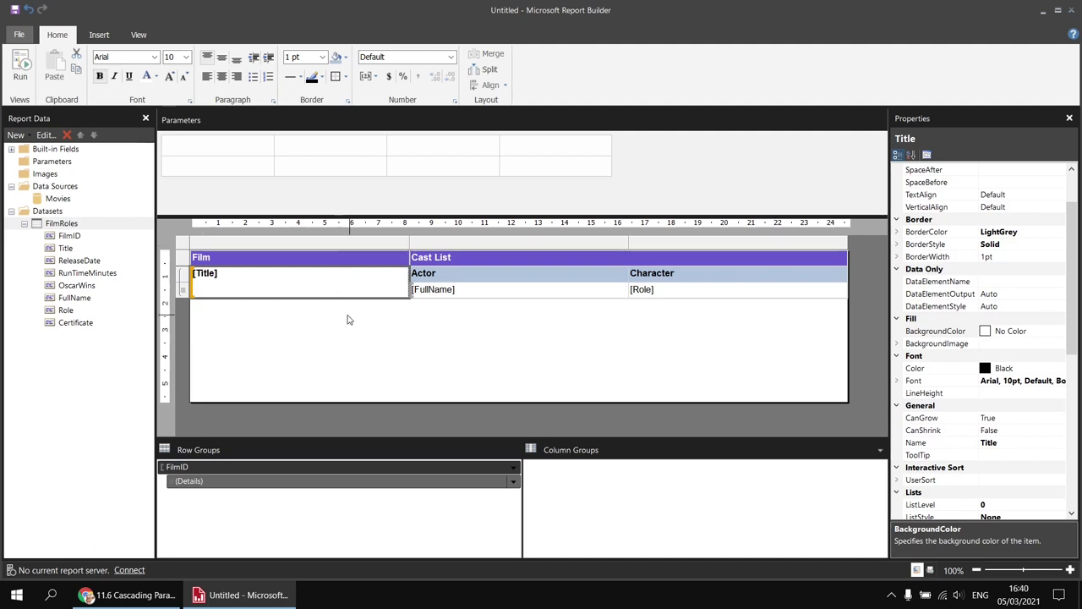
Step: Run the report to check the films and their cast lists, and return to the design view
click(20, 67)
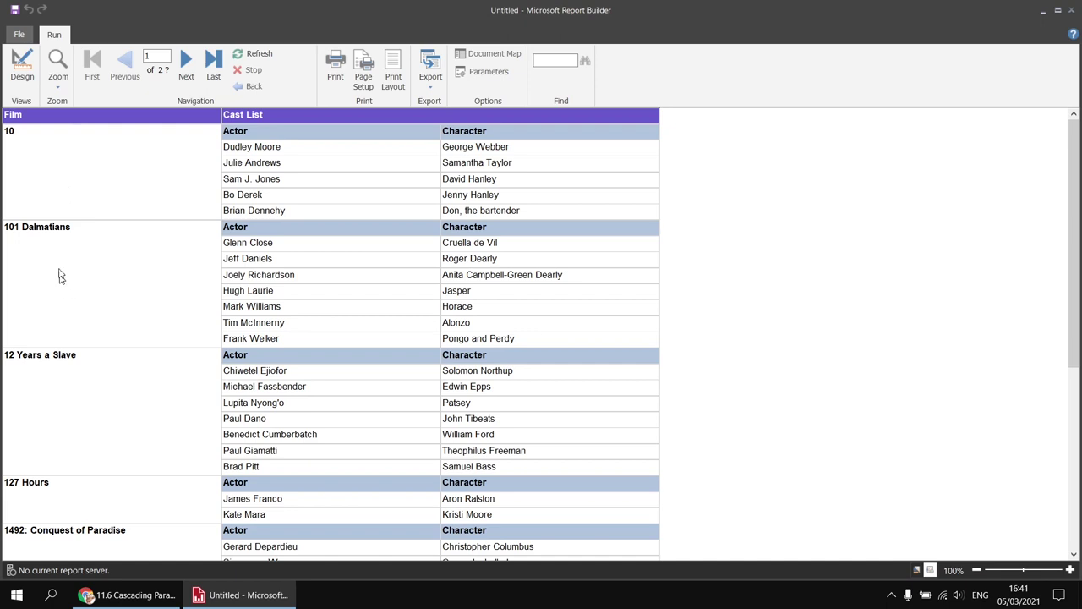
click(22, 66)
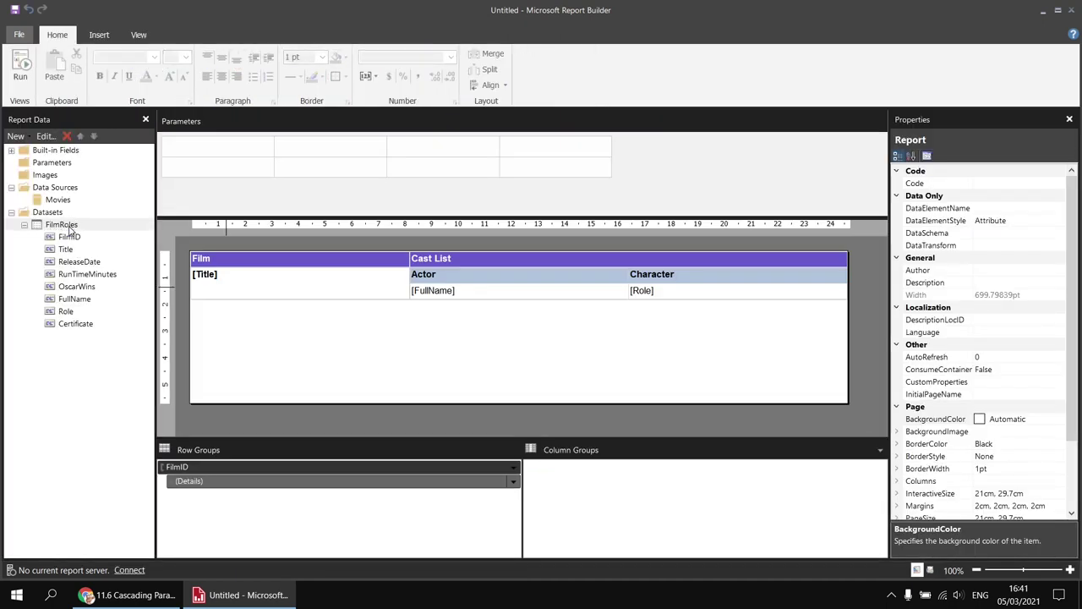
right_click(71, 227)
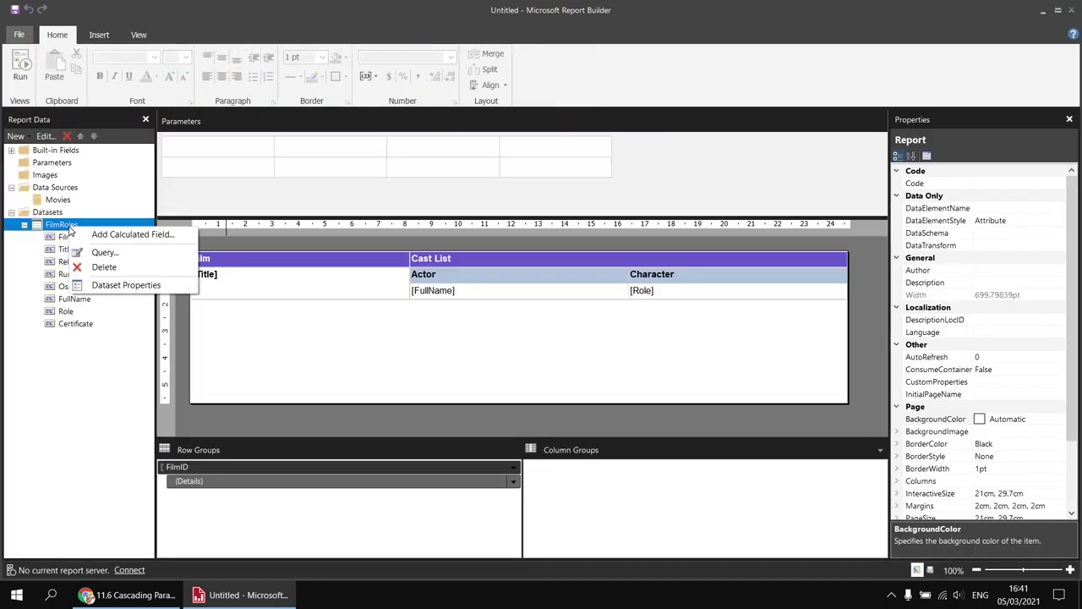
click(125, 285)
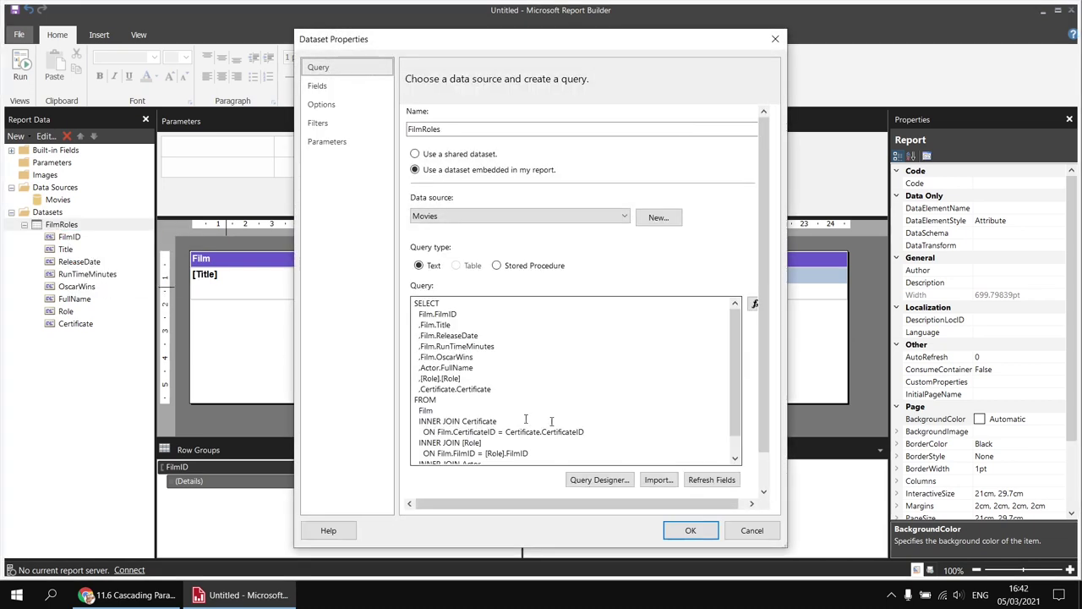
drag(735, 337, 733, 356)
click(565, 455)
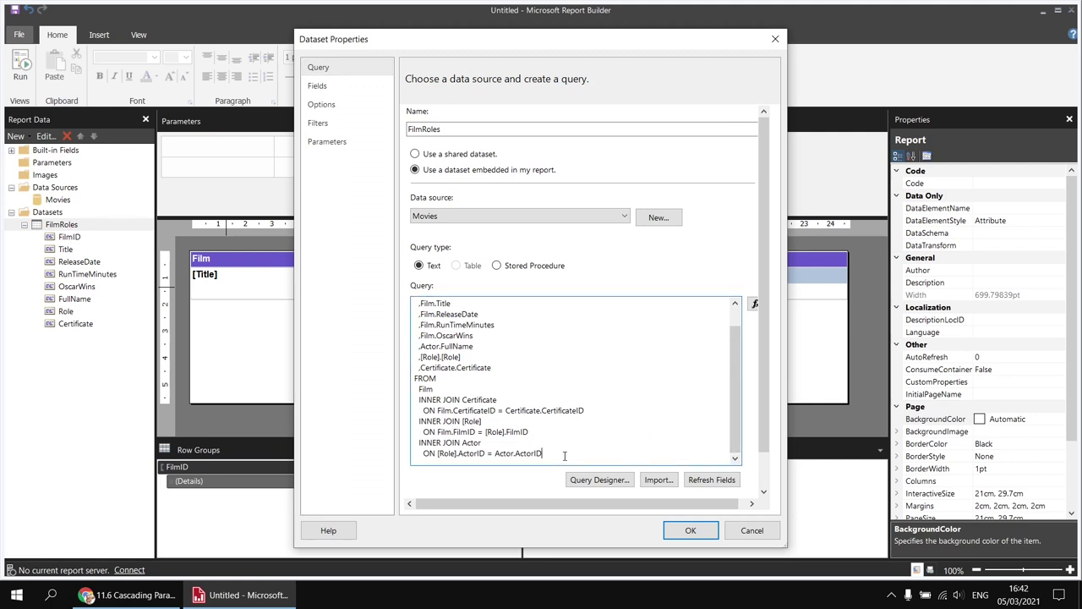
key(Return)
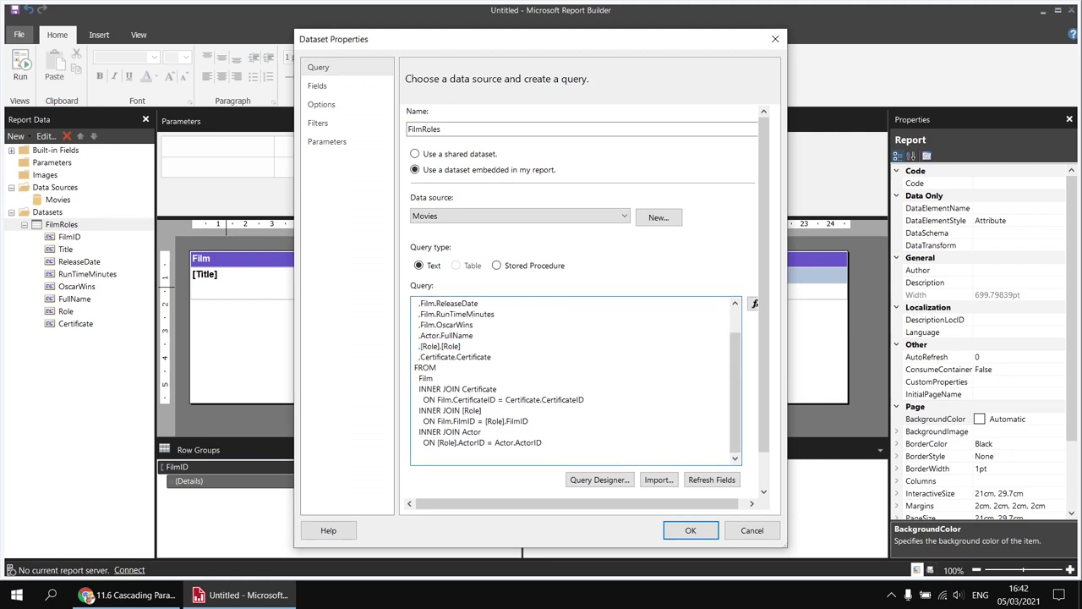
text(WHERE)
key(Return)
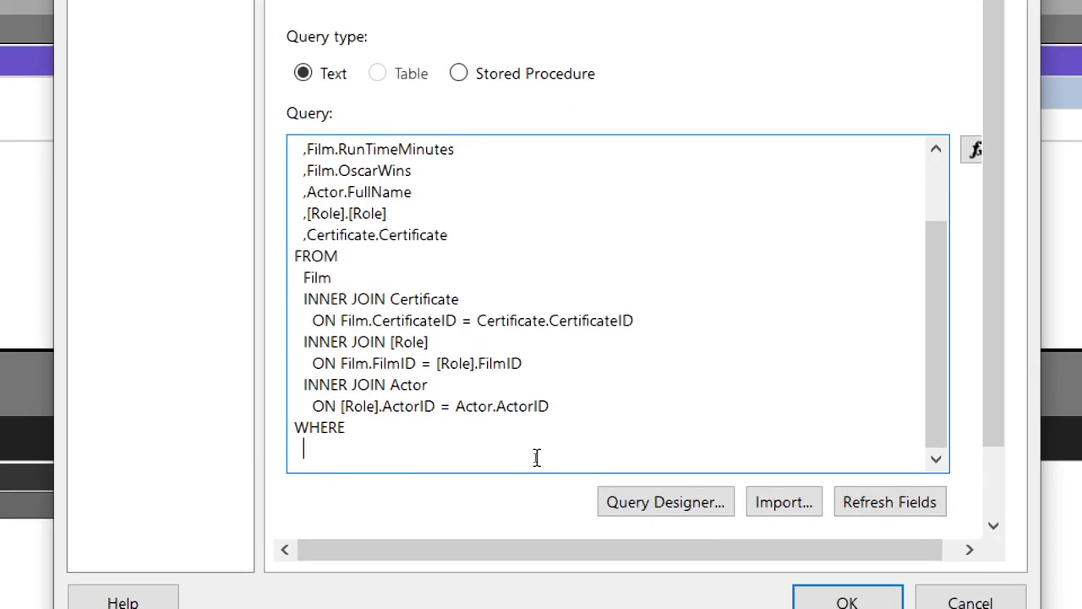
text(Film.FilmID IN)
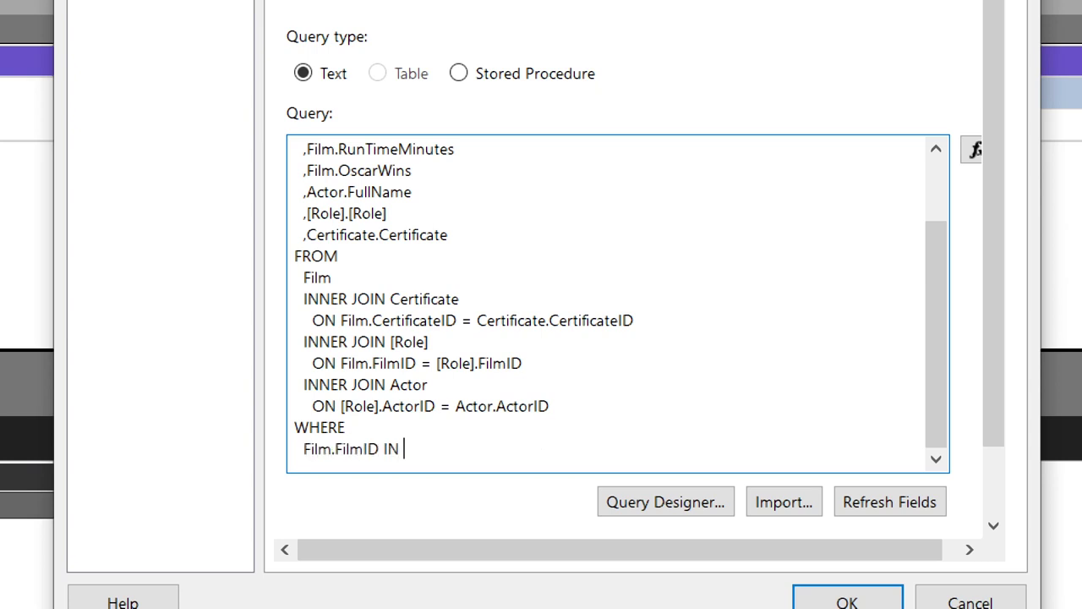
text( (@FilmIDs)
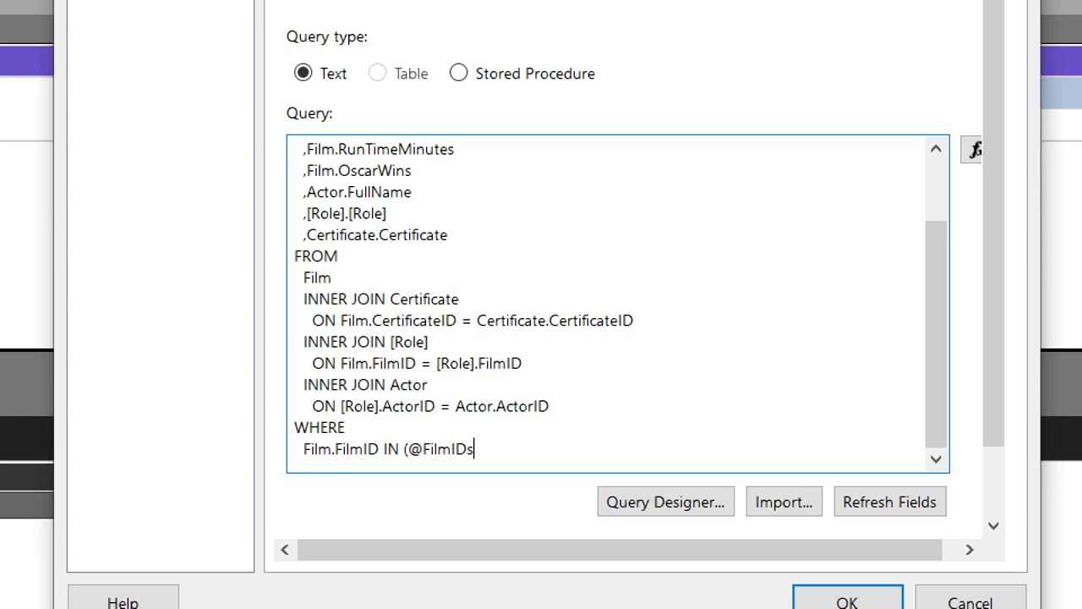
text())
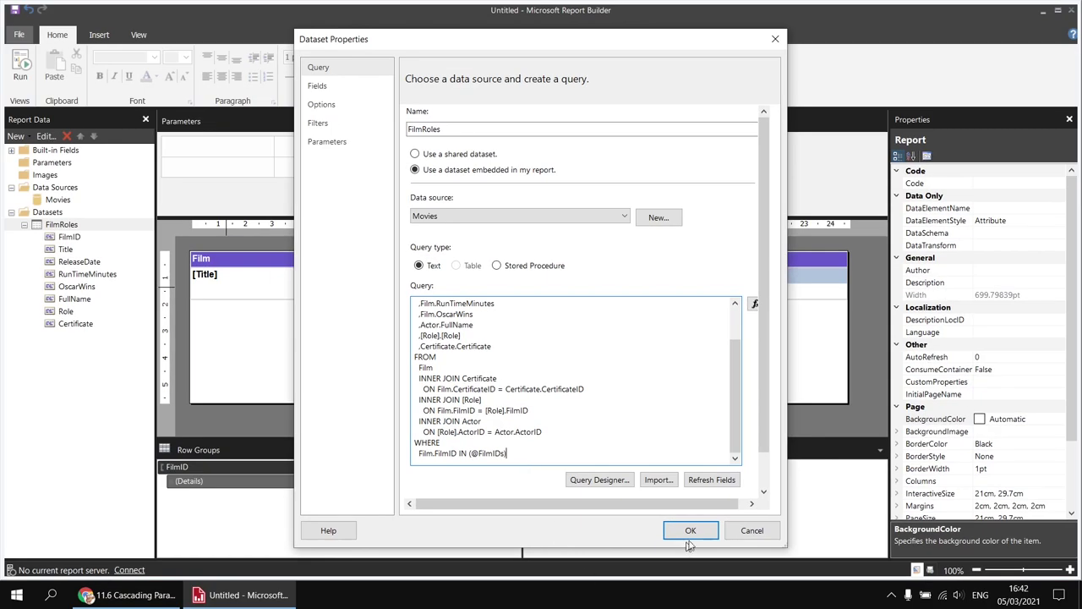
click(691, 530)
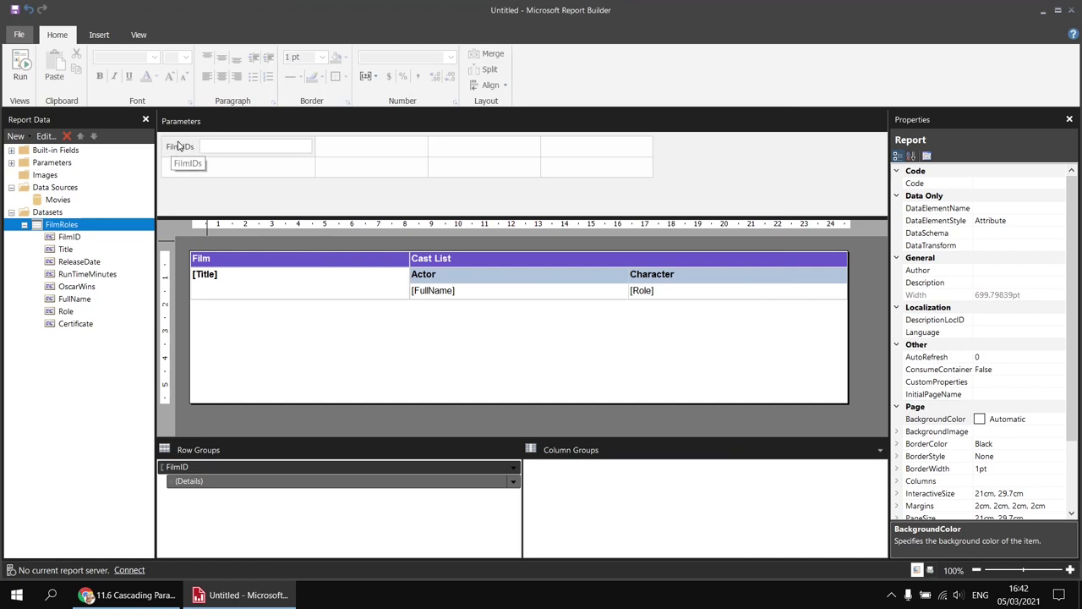
Step: Set the FilmIDs parameter's data type to Integer and allow it to accept multiple values
click(11, 162)
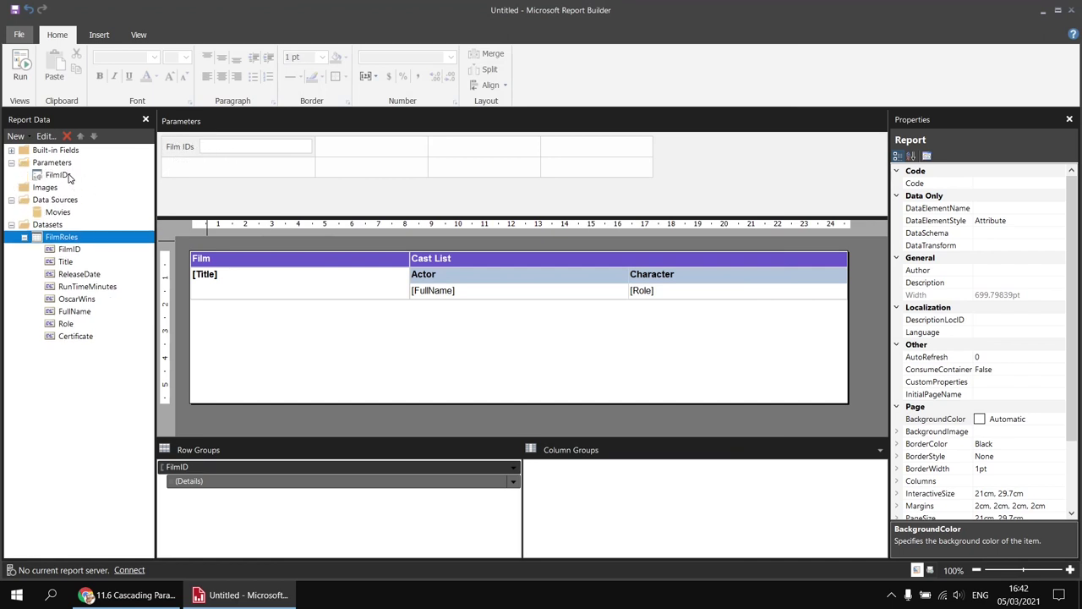
double_click(180, 150)
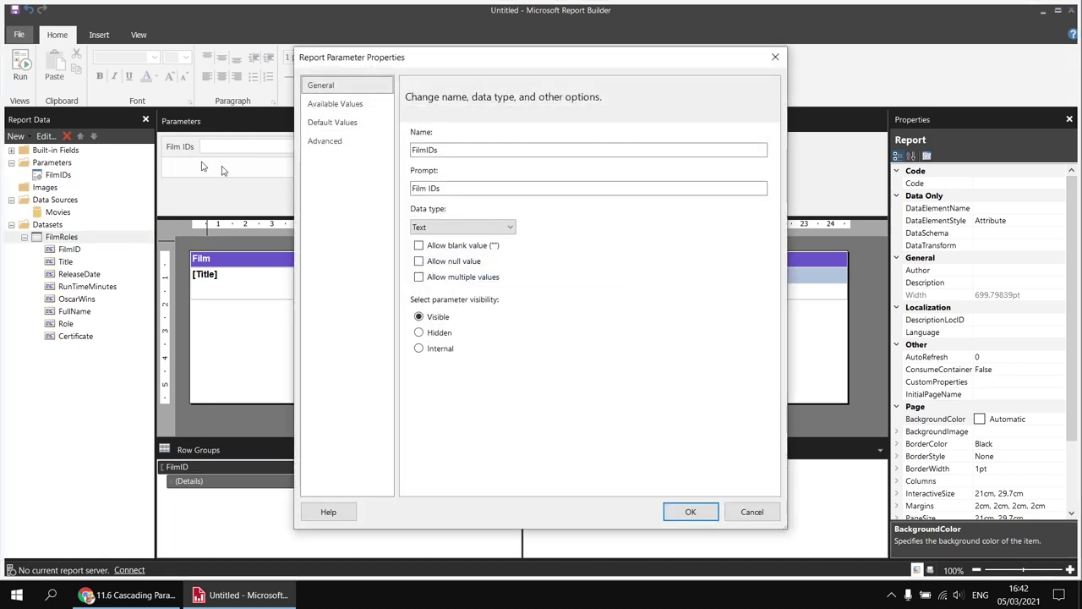
click(441, 228)
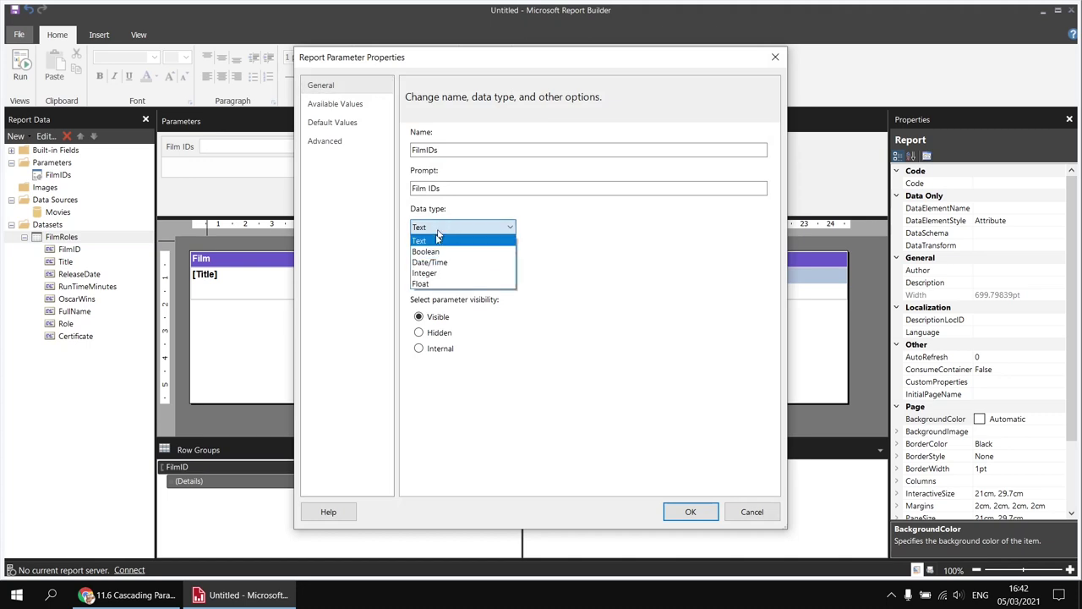
click(435, 275)
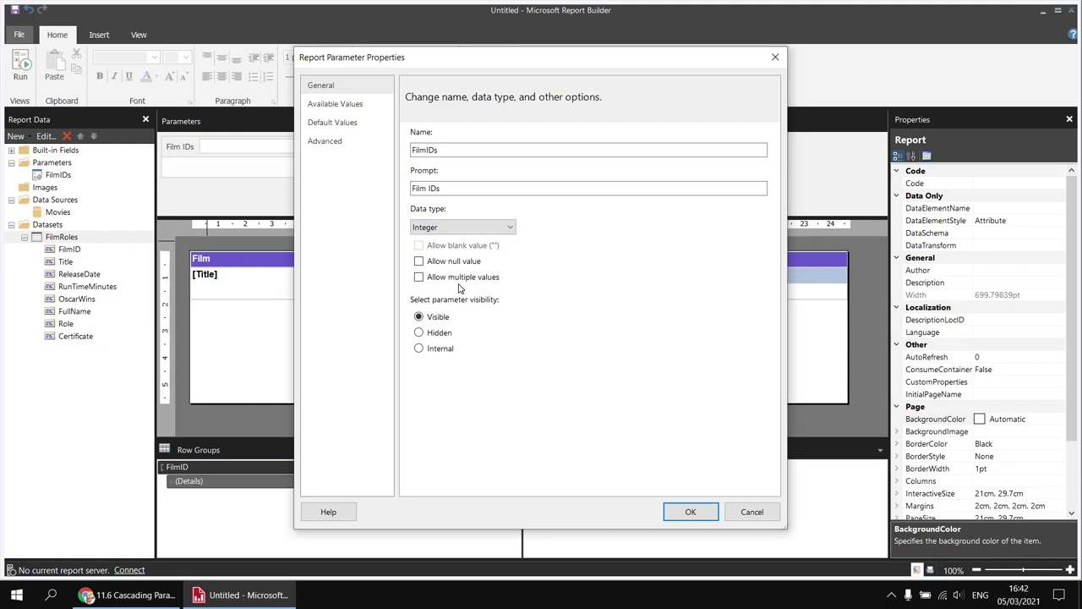
click(419, 278)
click(689, 512)
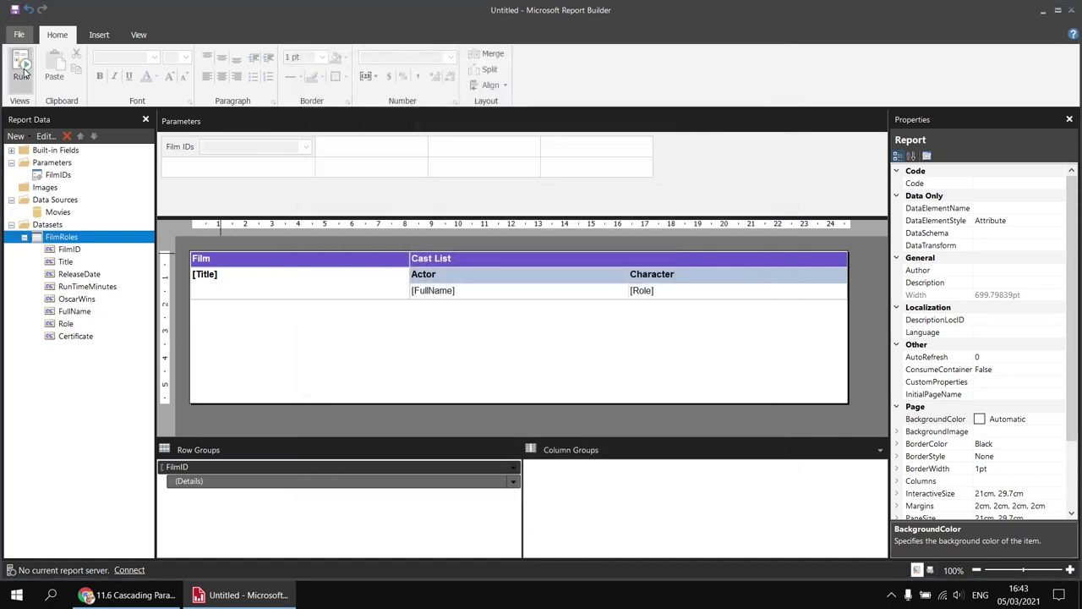
Step: Run the report for film IDs 1, 2 and 3, review the cast lists, and return to the design view
click(24, 75)
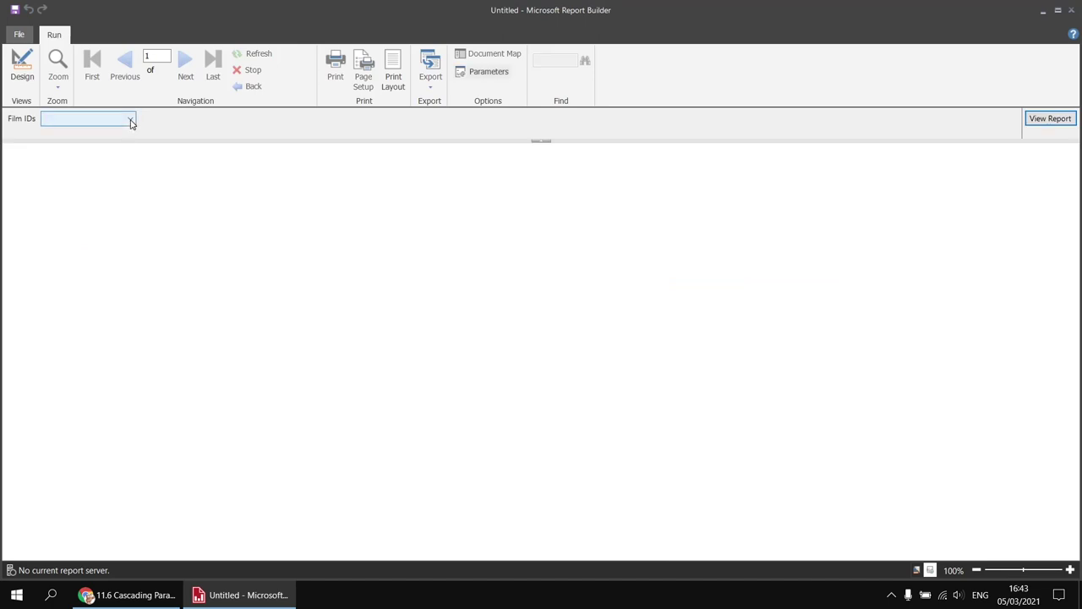
click(131, 121)
text(1)
text(2)
text( 3)
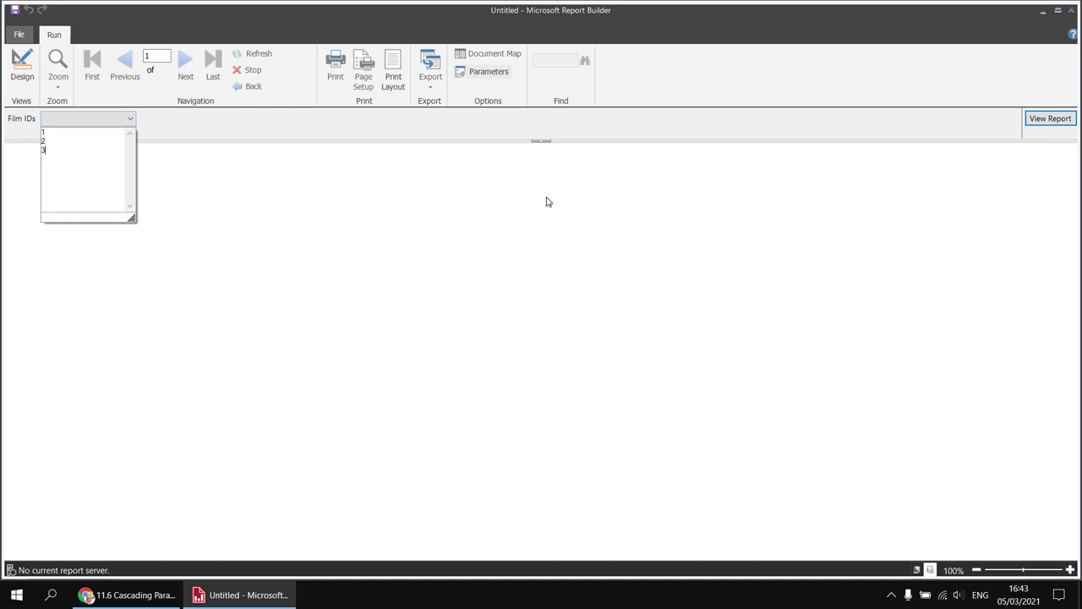
click(1051, 118)
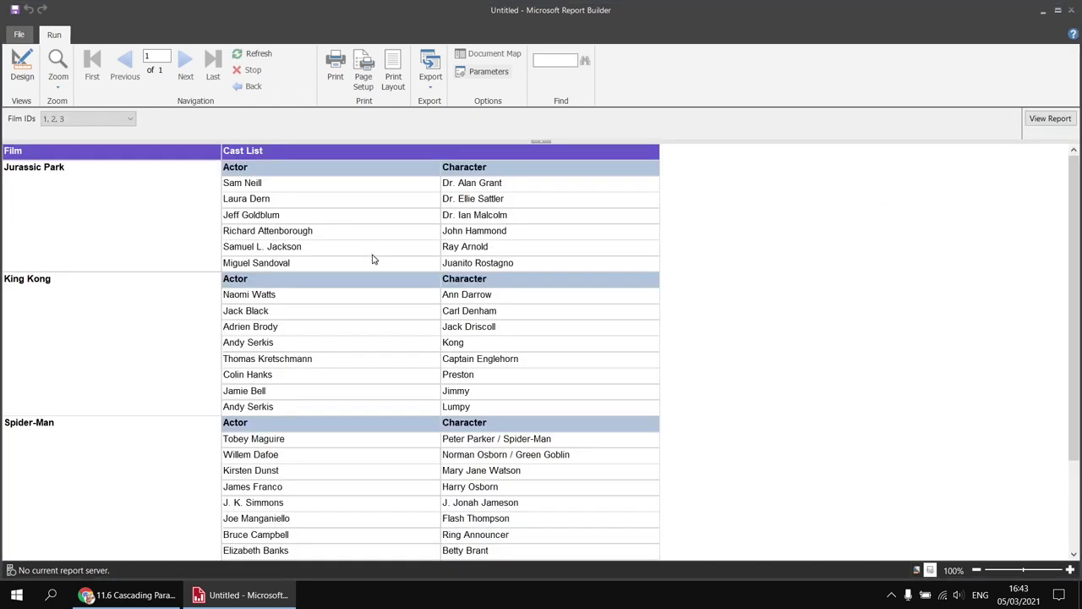
scroll(156, 387, down, 3)
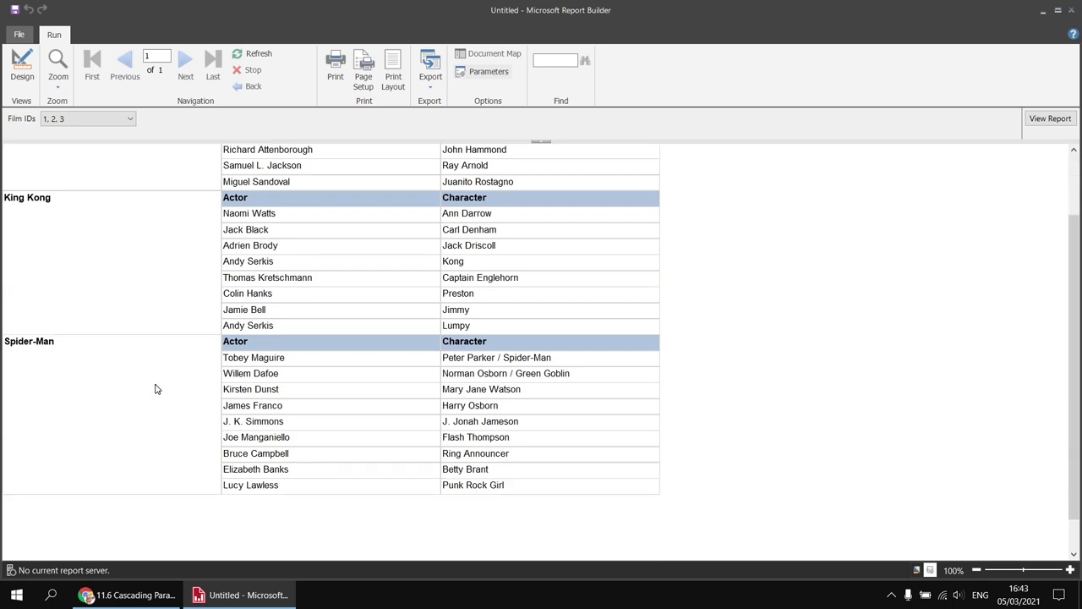
scroll(157, 399, up, 3)
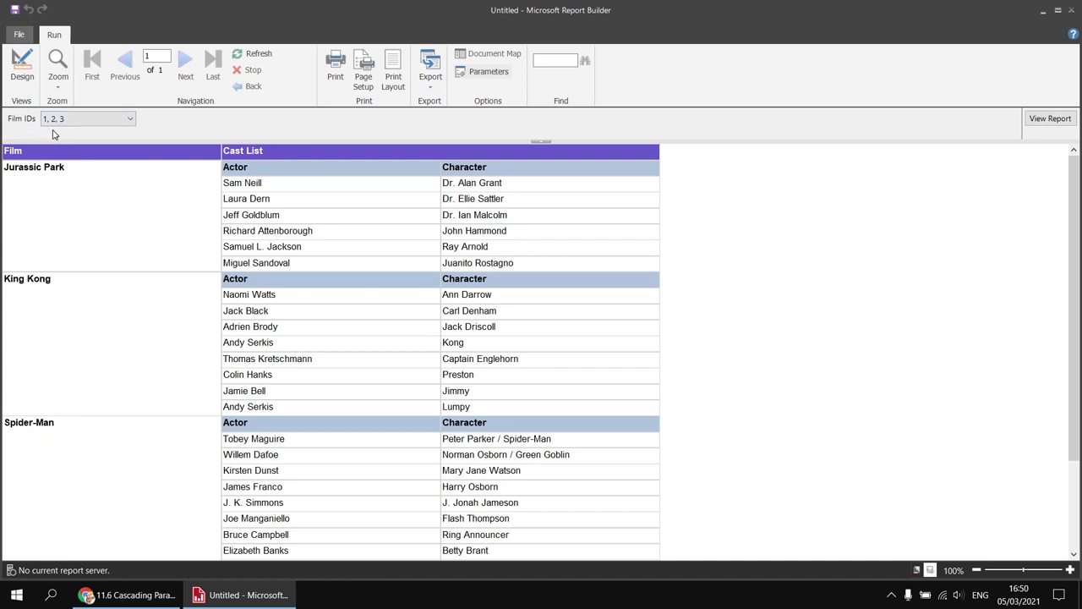
click(23, 69)
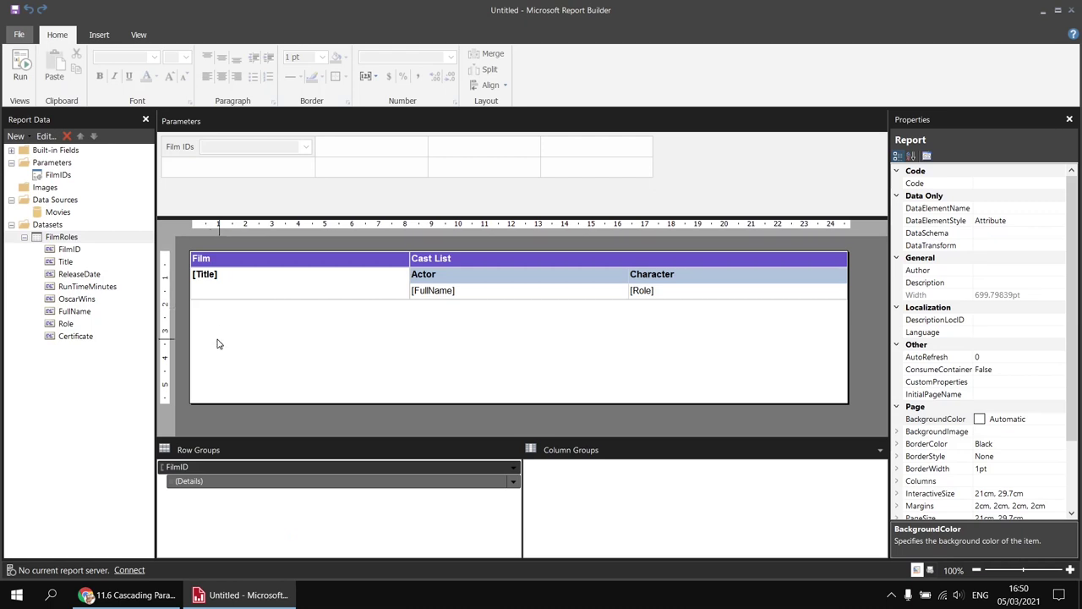
Step: Add a dataset based on the Movies data source and name it FilmList
right_click(68, 214)
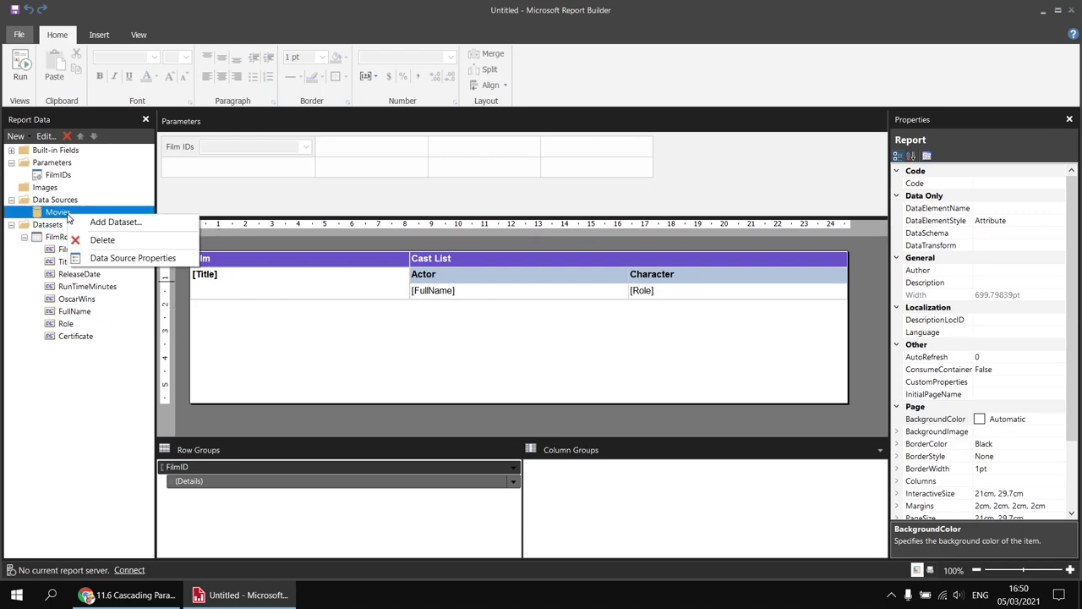
click(115, 222)
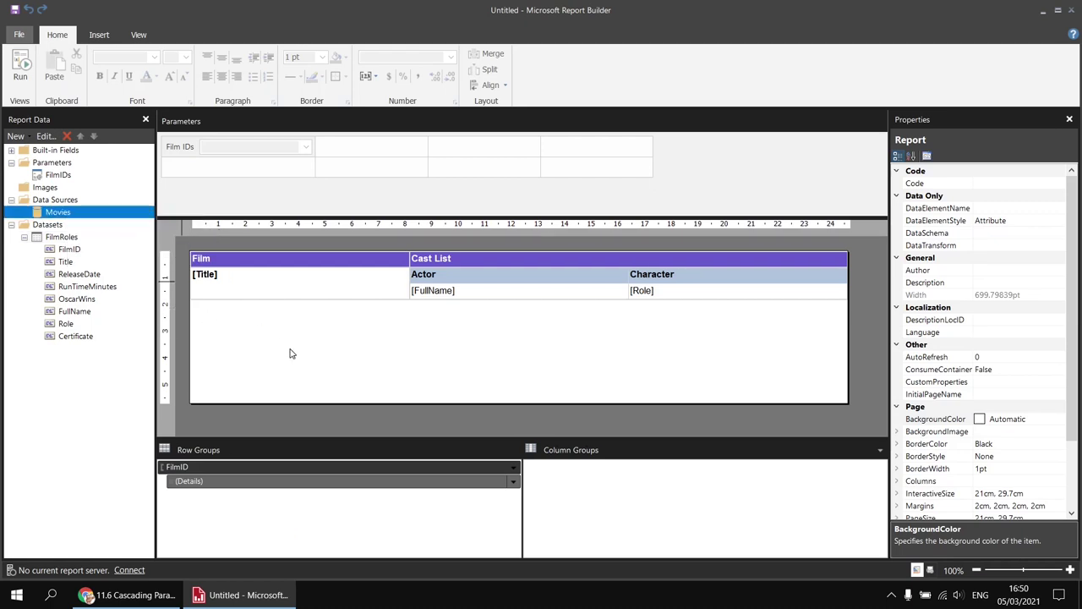
double_click(439, 129)
text(FilmList)
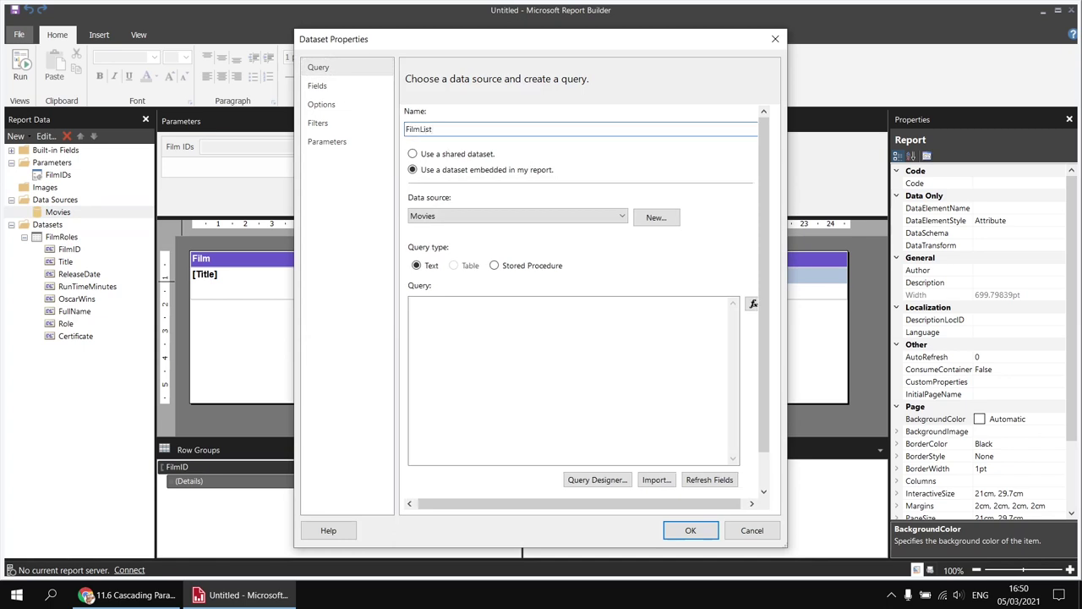
Step: Build the FilmList query in the Query Designer with the FilmID and Title fields from the Film table
click(582, 484)
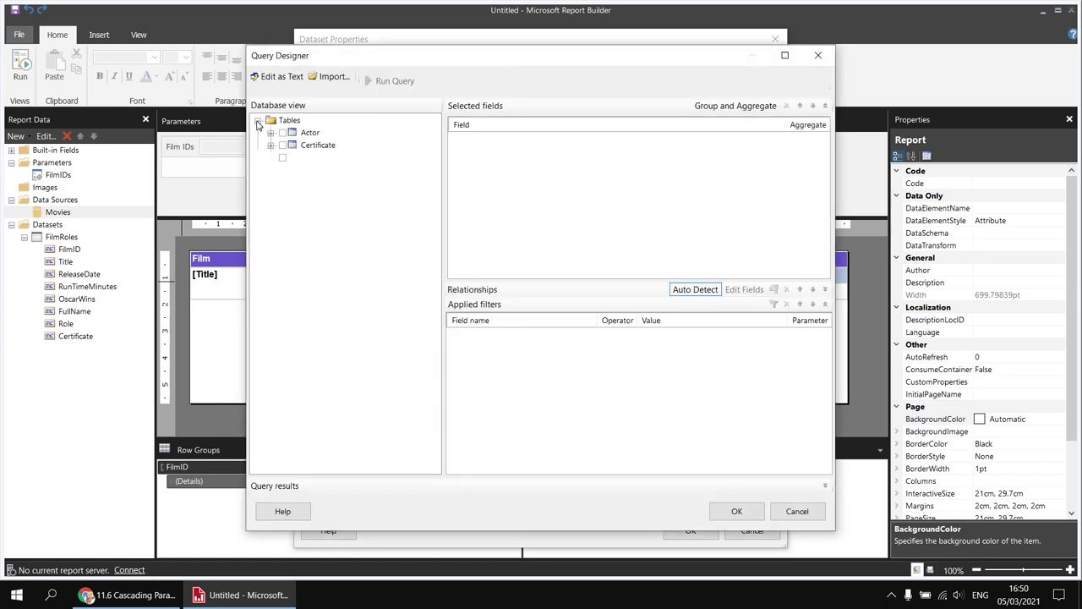
click(258, 121)
click(272, 183)
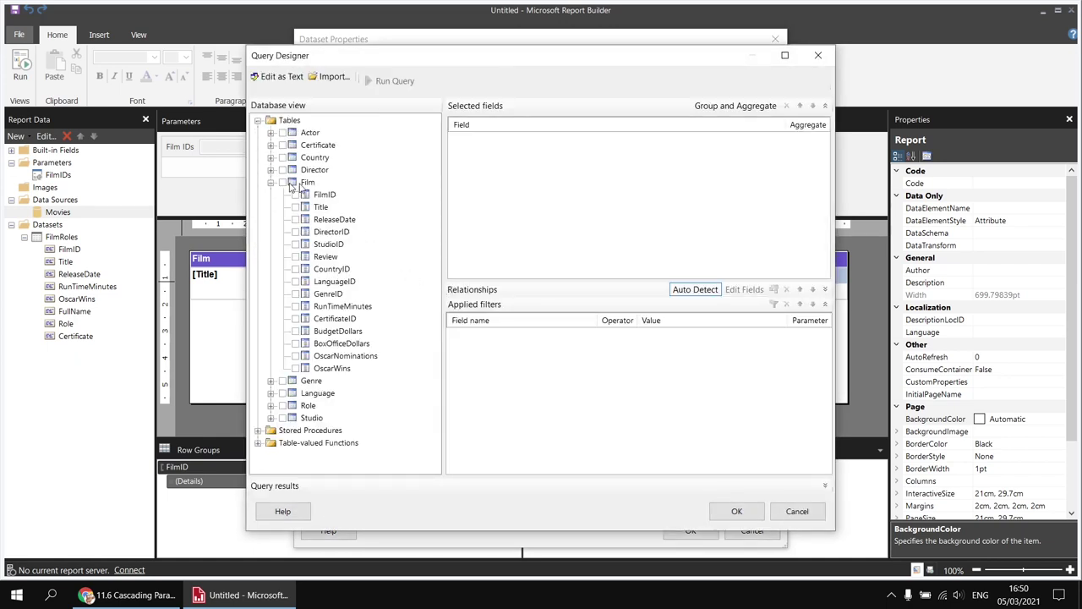
click(296, 195)
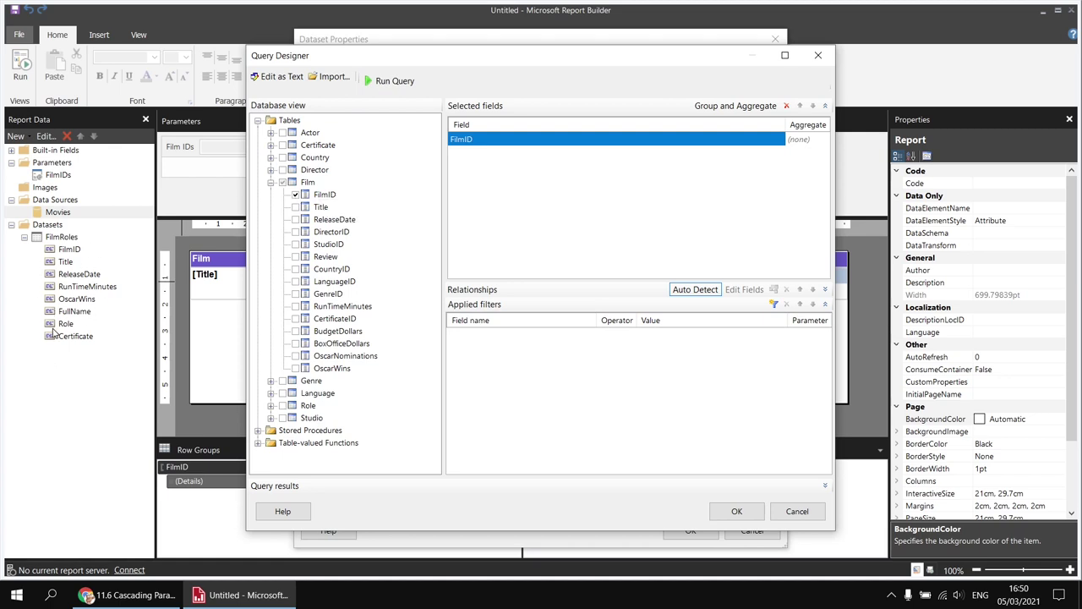
click(296, 207)
click(736, 511)
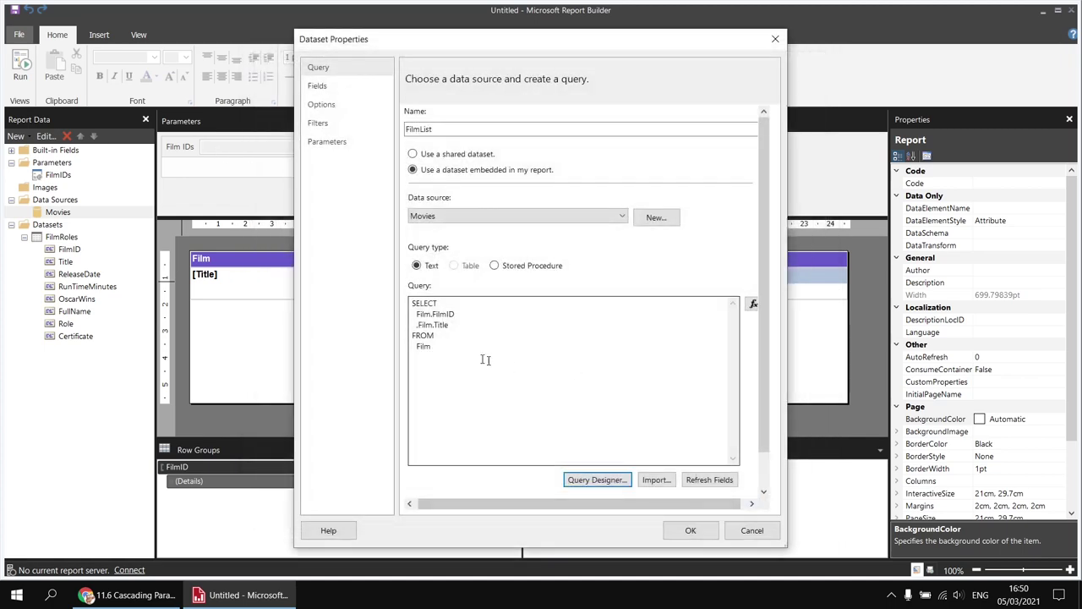
Step: Add an ORDER BY Film.Title clause to the end of the FilmList query and save the dataset
click(452, 347)
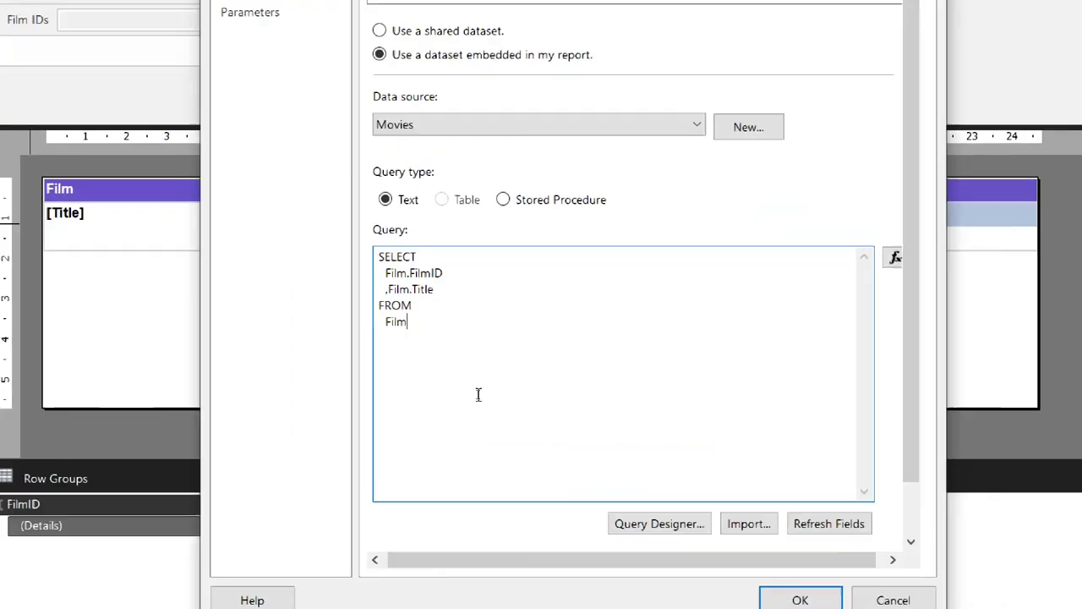
key(Return)
text(ORDER BY)
key(Return)
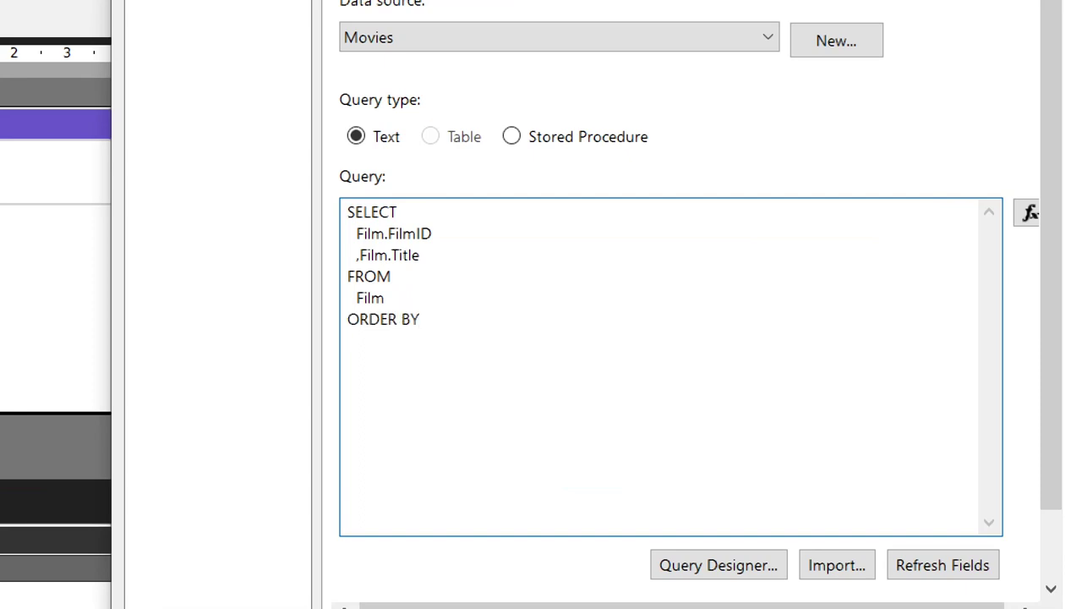
text(Film.)
key(BackSpace)
key(BackSpace)
key(BackSpace)
key(BackSpace)
text(ilm.Title)
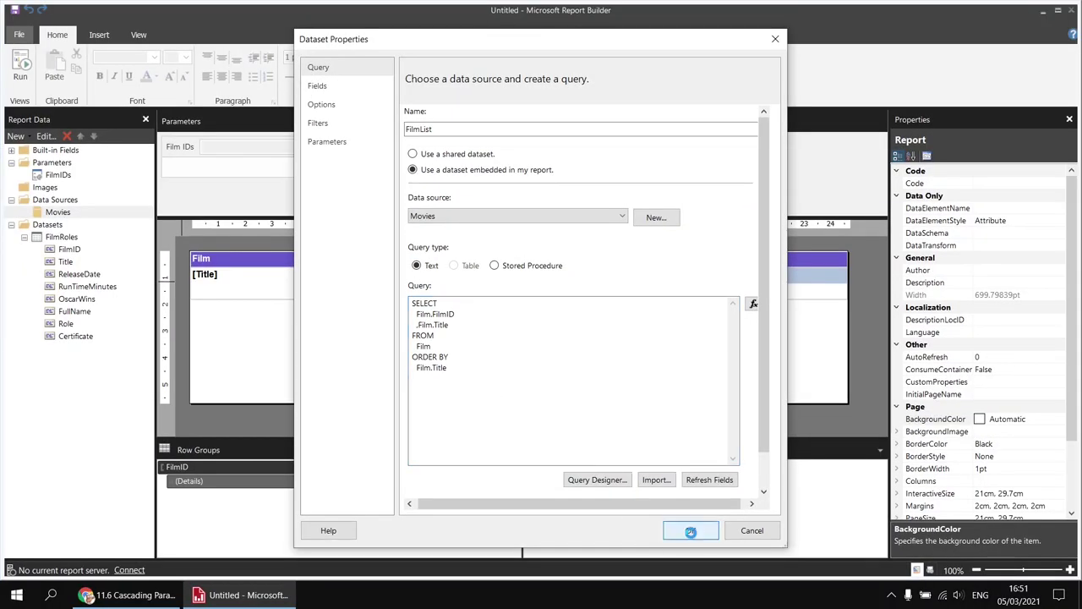
click(691, 531)
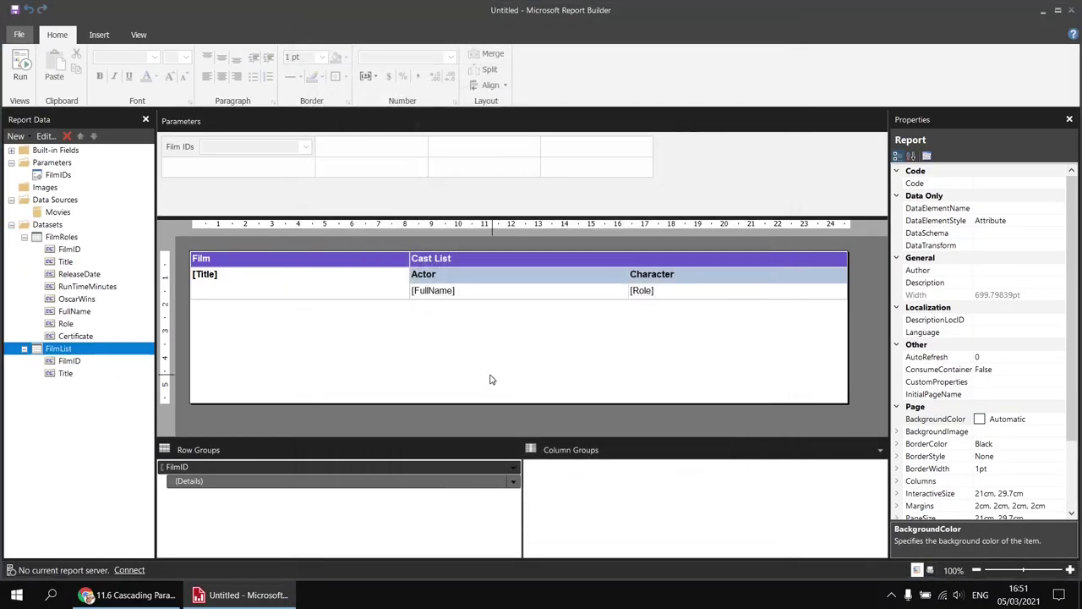
Step: Change the FilmIDs parameter's prompt to Films
double_click(179, 150)
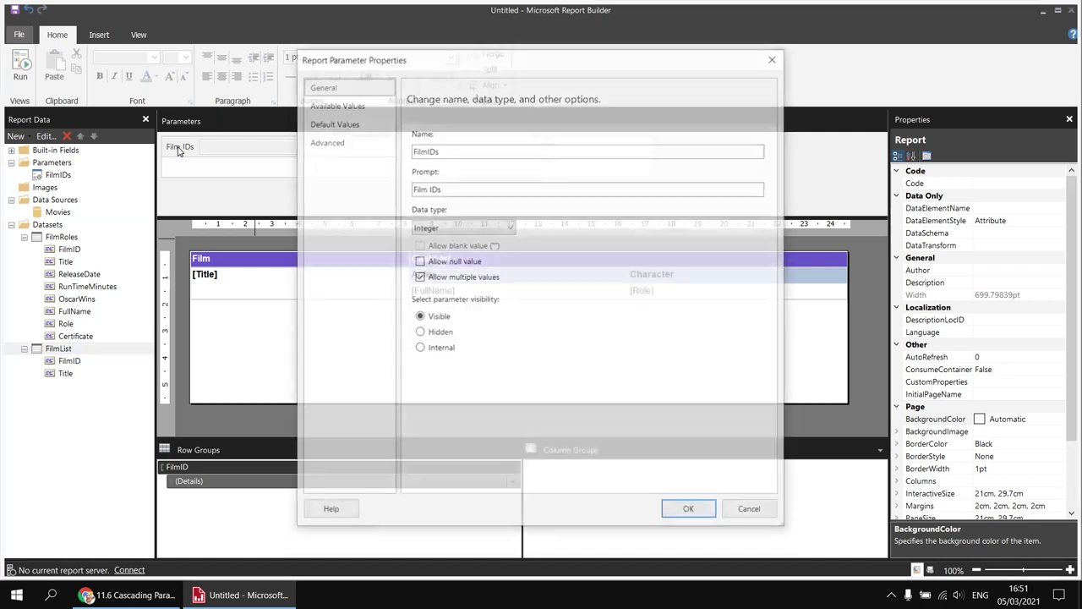
click(434, 188)
double_click(434, 188)
key(BackSpace)
key(BackSpace)
text(s)
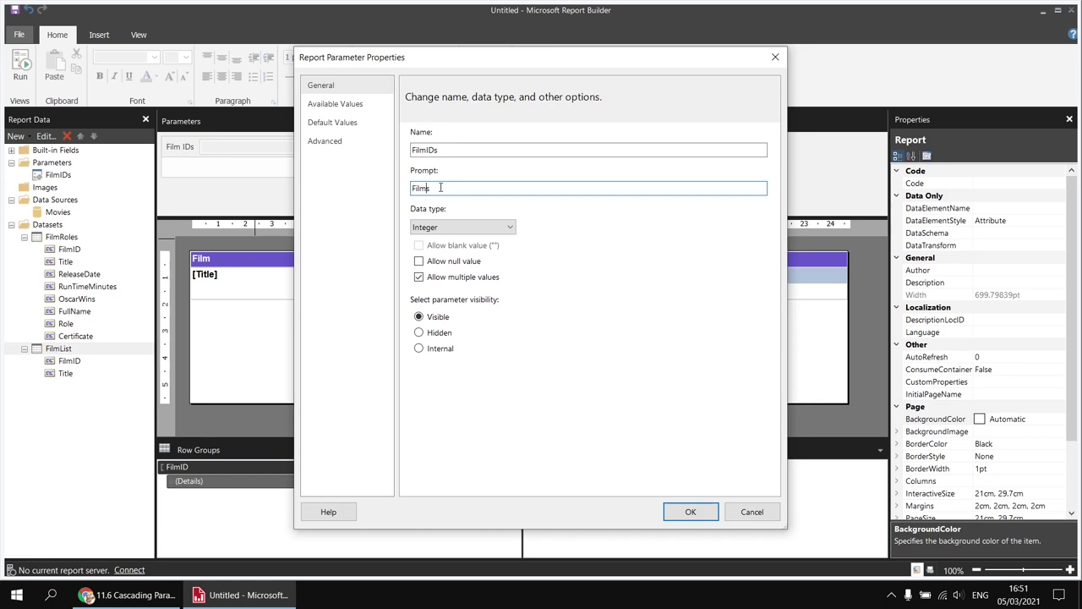
Step: Set the FilmIDs parameter's available values to come from the FilmList dataset, with FilmID as the value field and Title as the label field
click(348, 105)
click(418, 183)
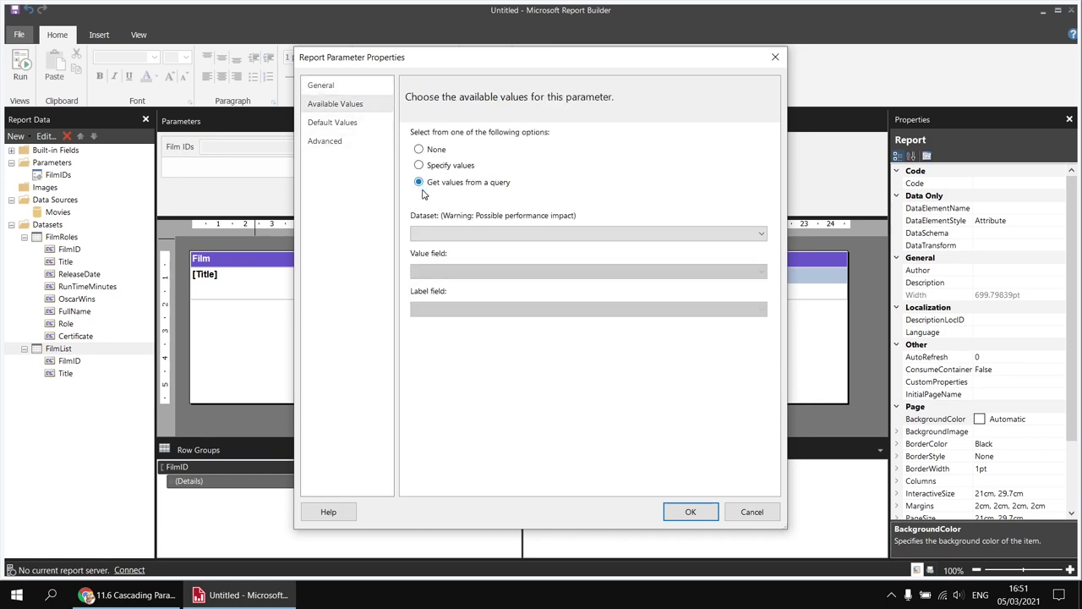
click(468, 236)
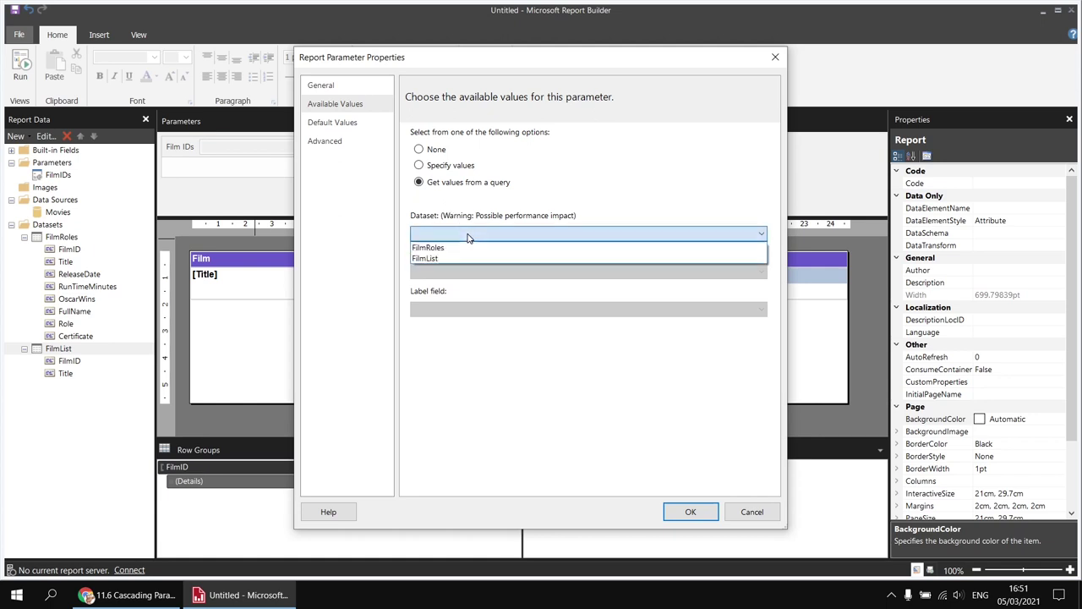
click(439, 260)
click(442, 272)
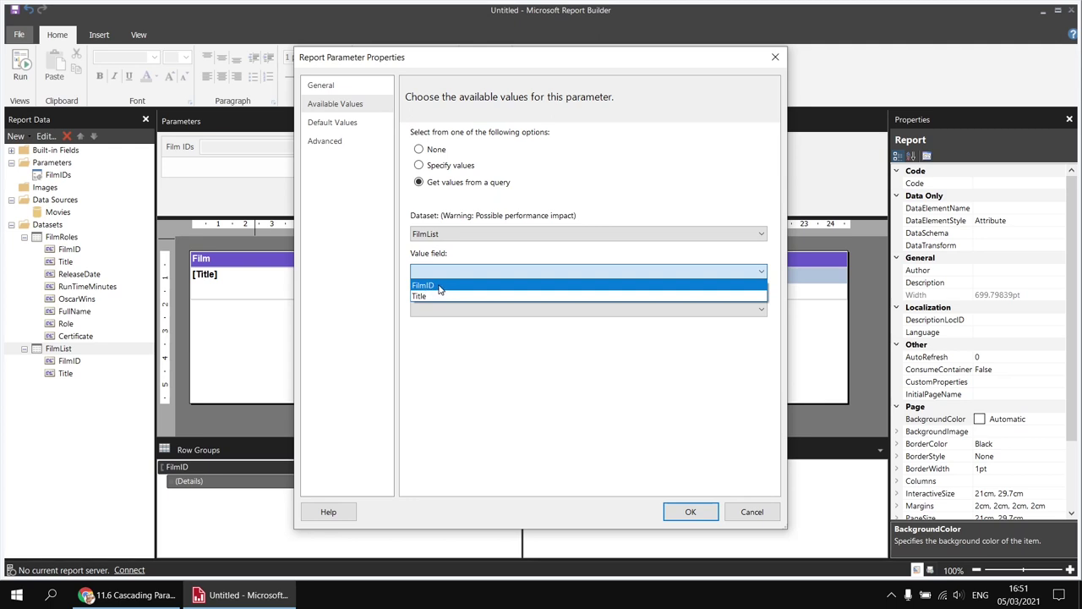
click(439, 288)
click(442, 313)
click(433, 335)
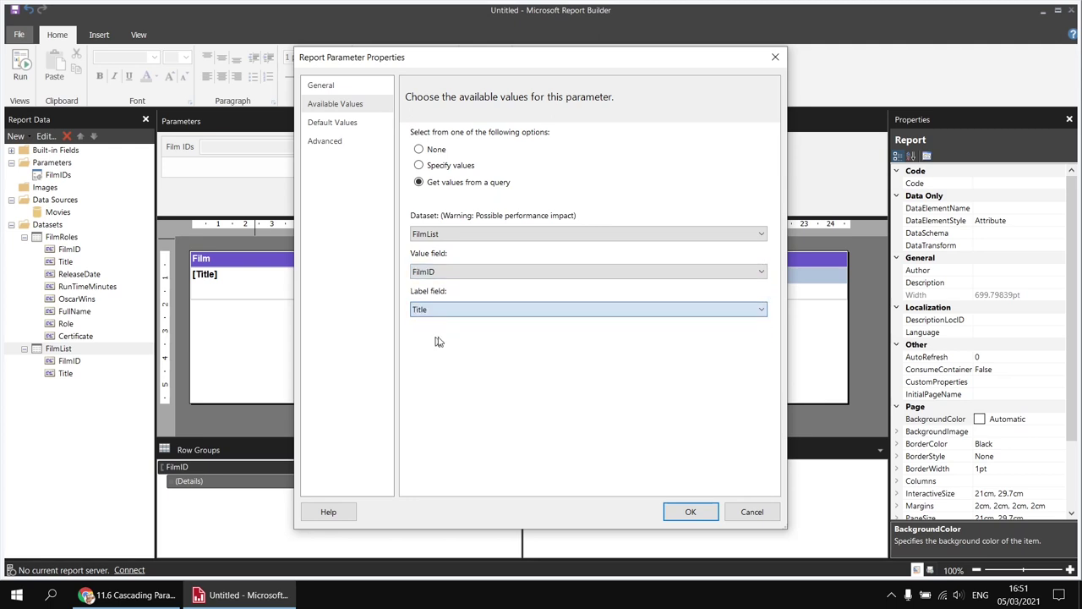
click(690, 511)
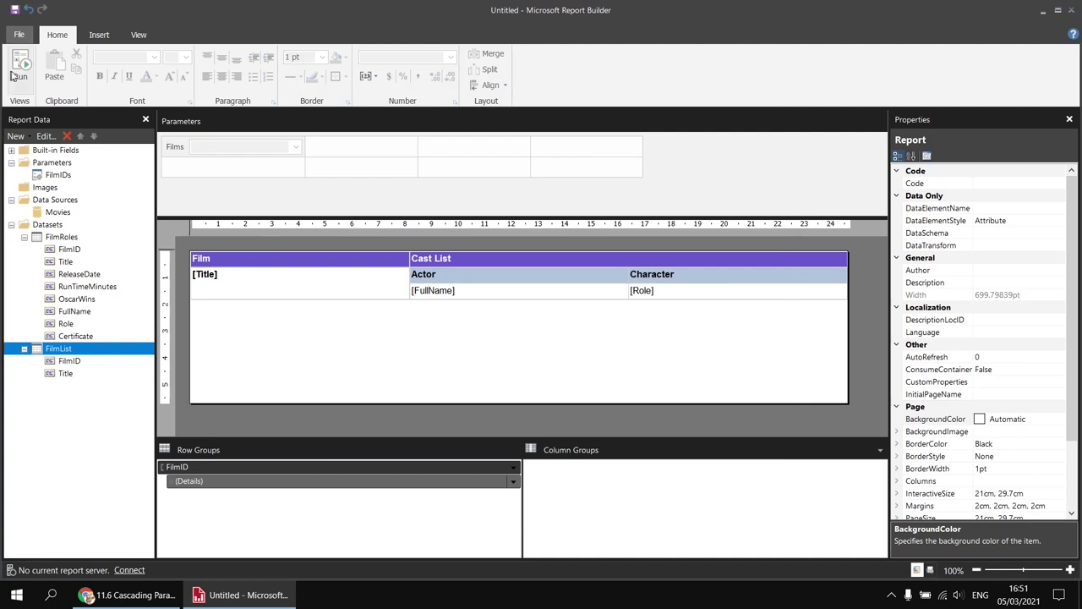
Step: Run the report for the films 12 Years a Slave, 127 Hours and 1492: Conquest of Paradise
click(12, 76)
click(121, 119)
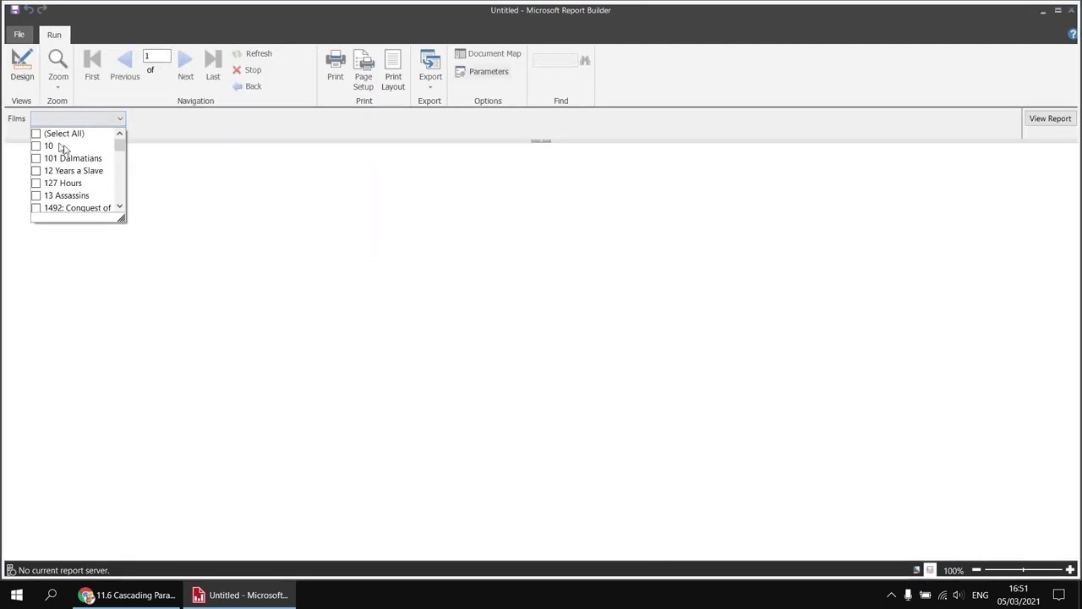
drag(123, 217, 196, 315)
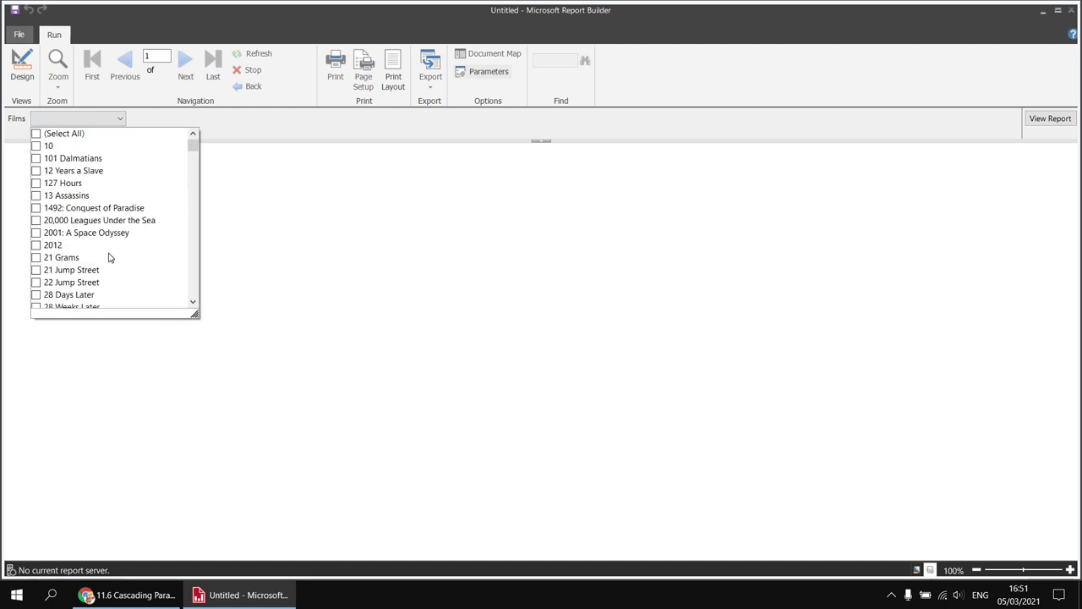
click(36, 208)
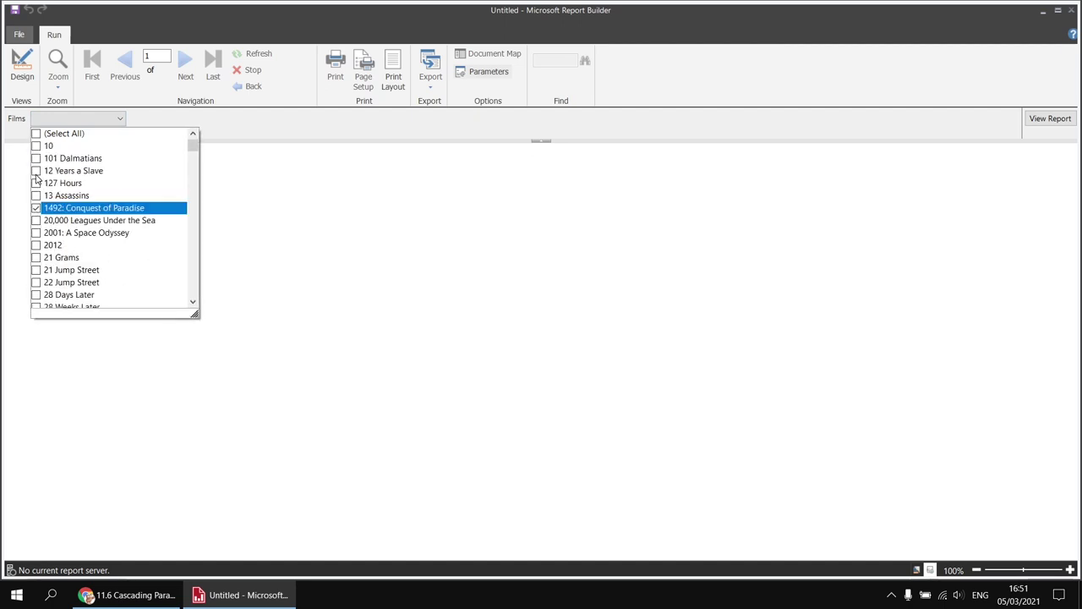
click(36, 171)
click(36, 183)
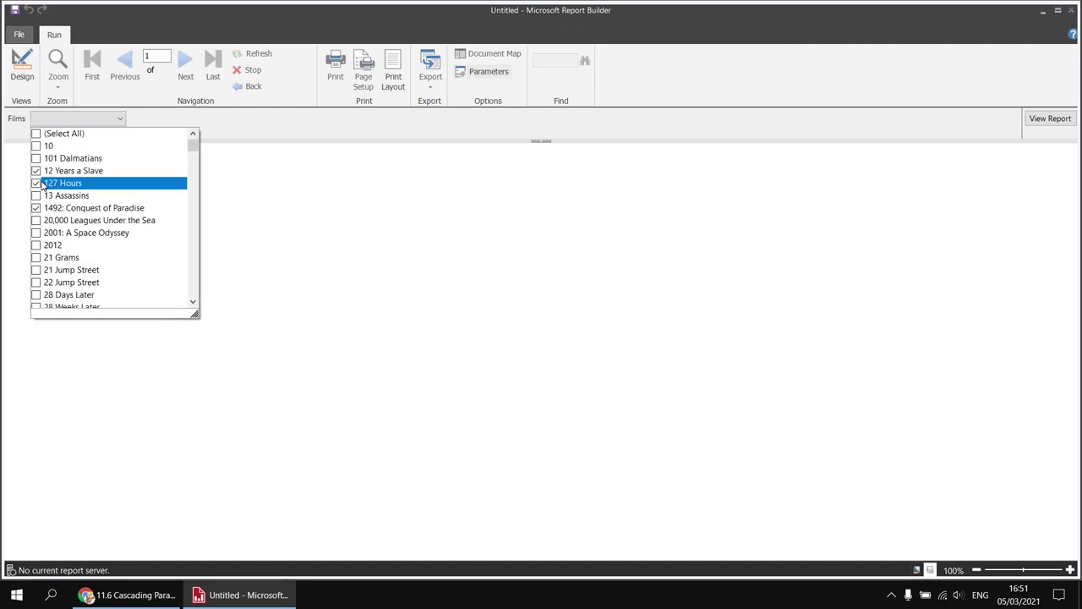
click(1049, 120)
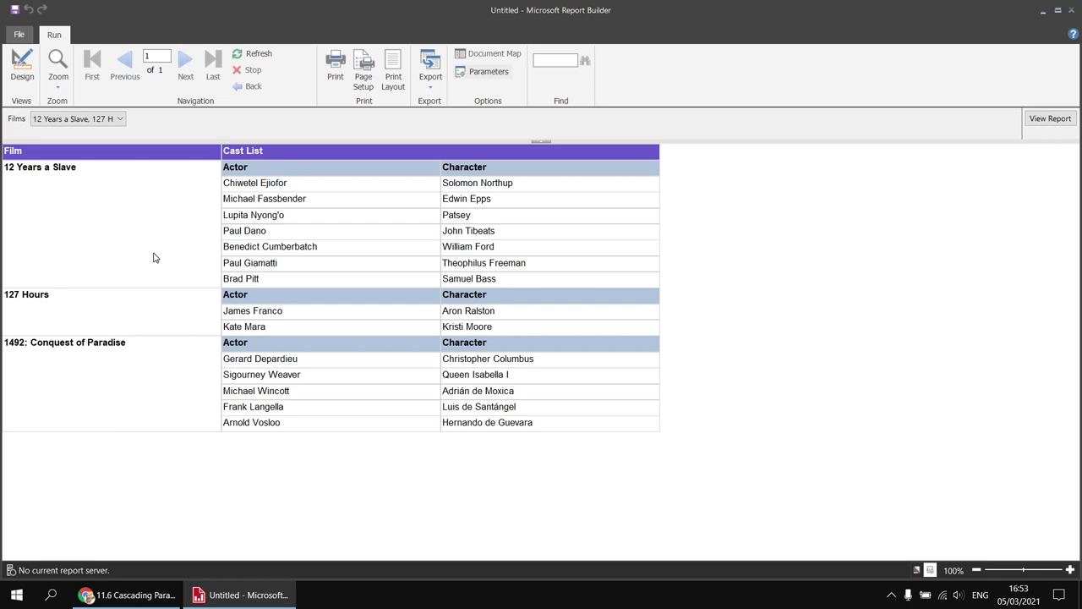
Step: Return to design view and comment out both lines of the WHERE clause in the FilmRoles dataset query
click(22, 67)
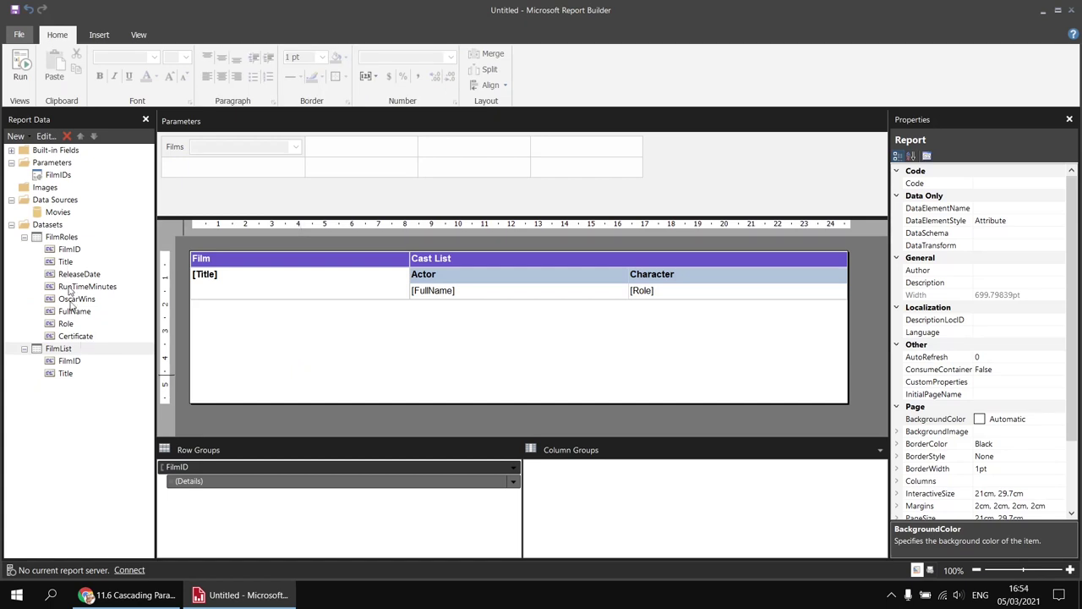
right_click(77, 238)
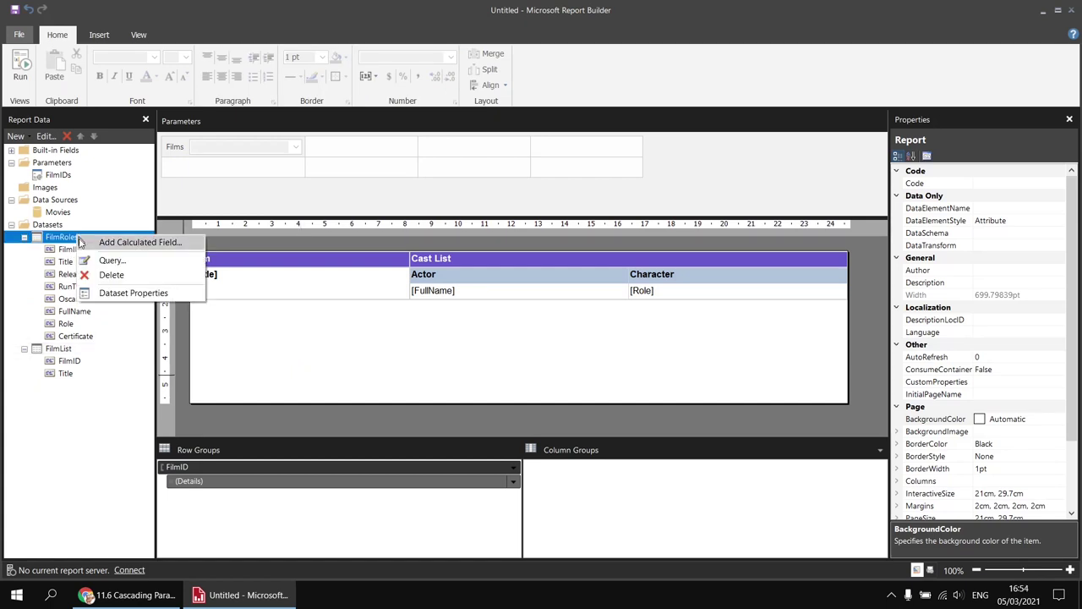
click(143, 293)
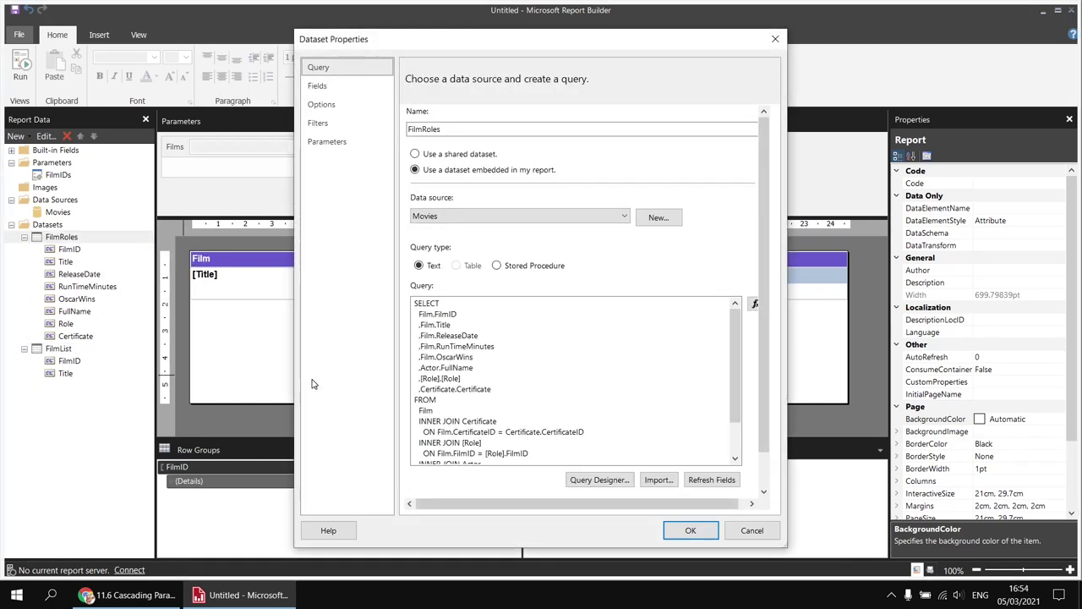
scroll(565, 380, down, 2)
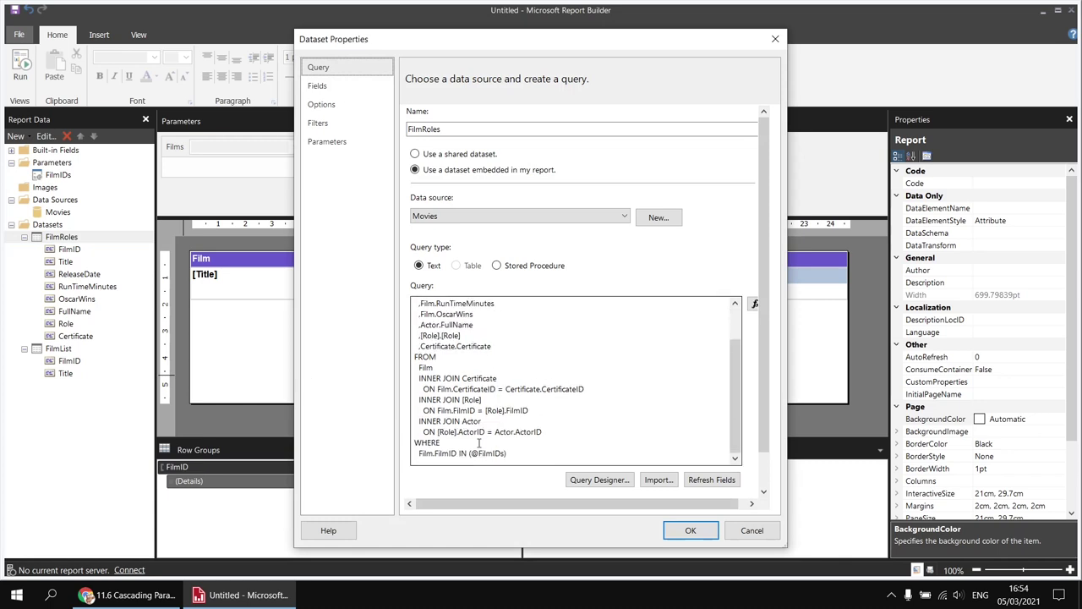
click(413, 442)
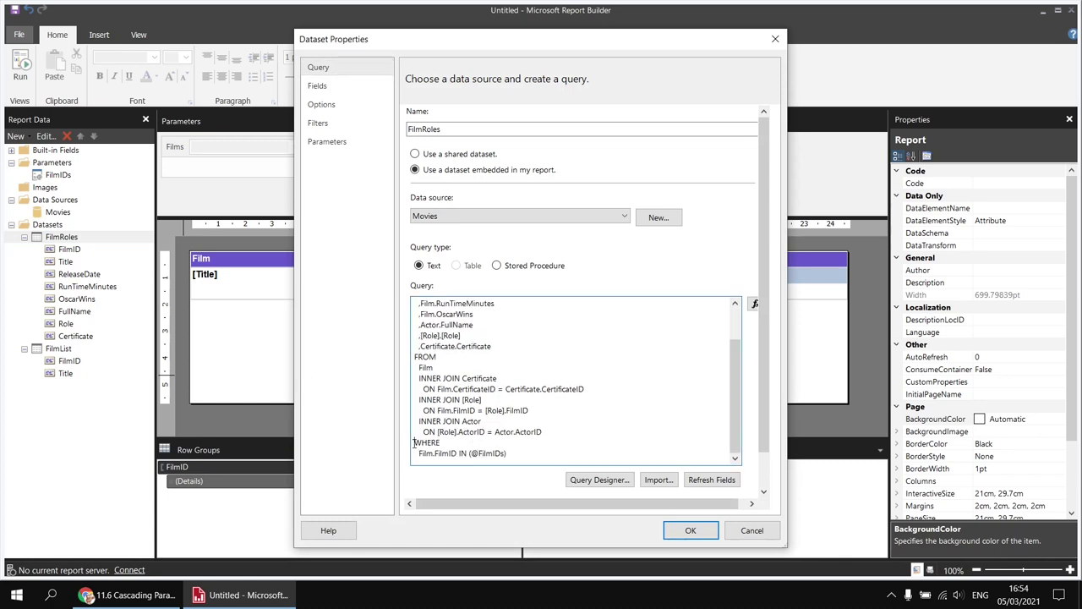
text(--)
click(414, 453)
text(--)
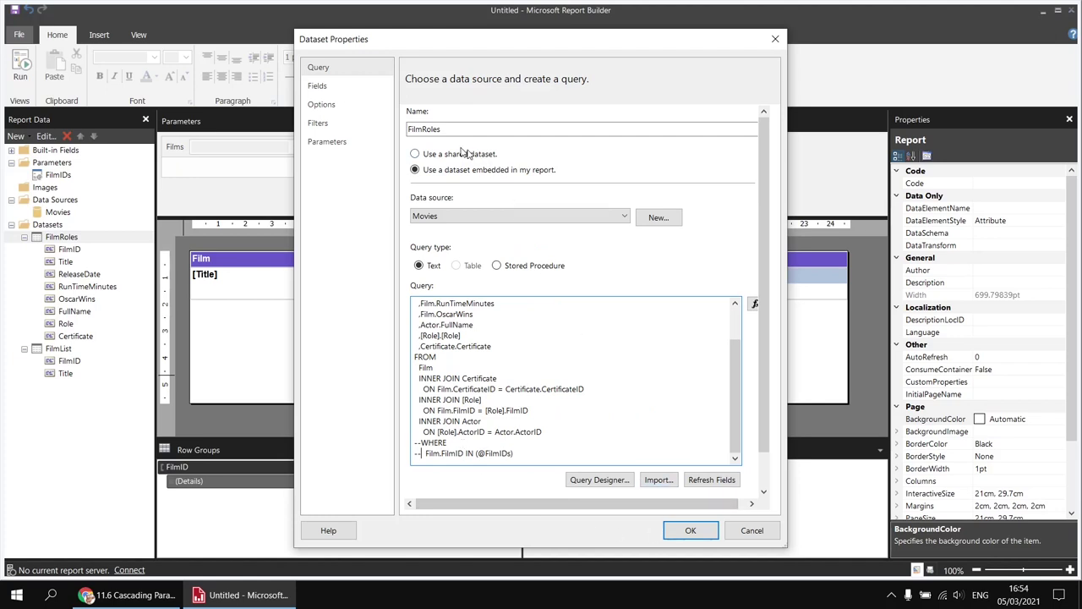
Step: Add a filter to the FilmRoles dataset on the [FilmID] expression with the In operator
click(332, 125)
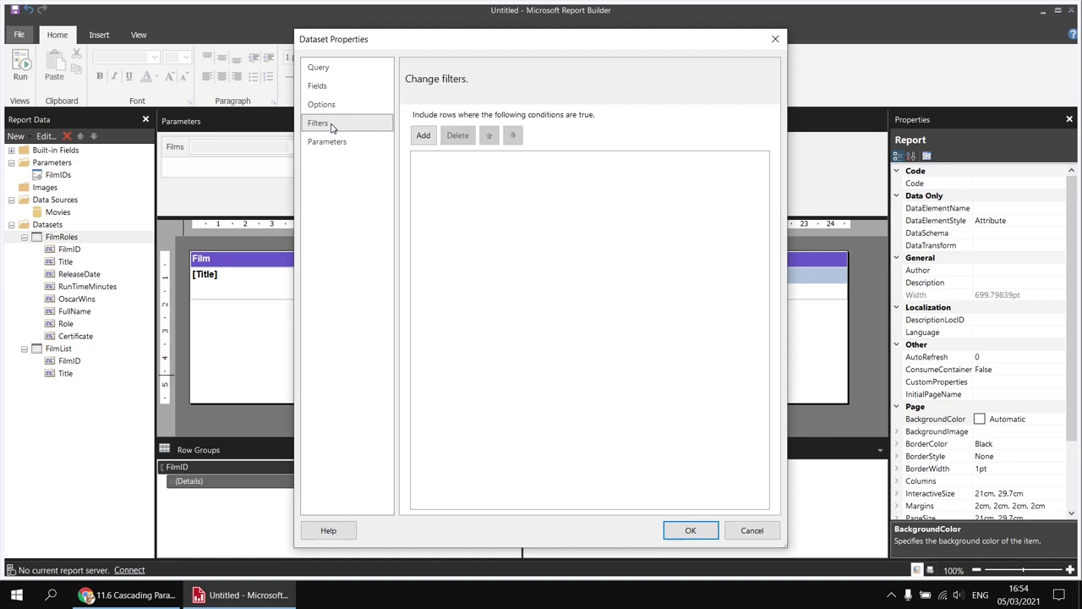
click(426, 137)
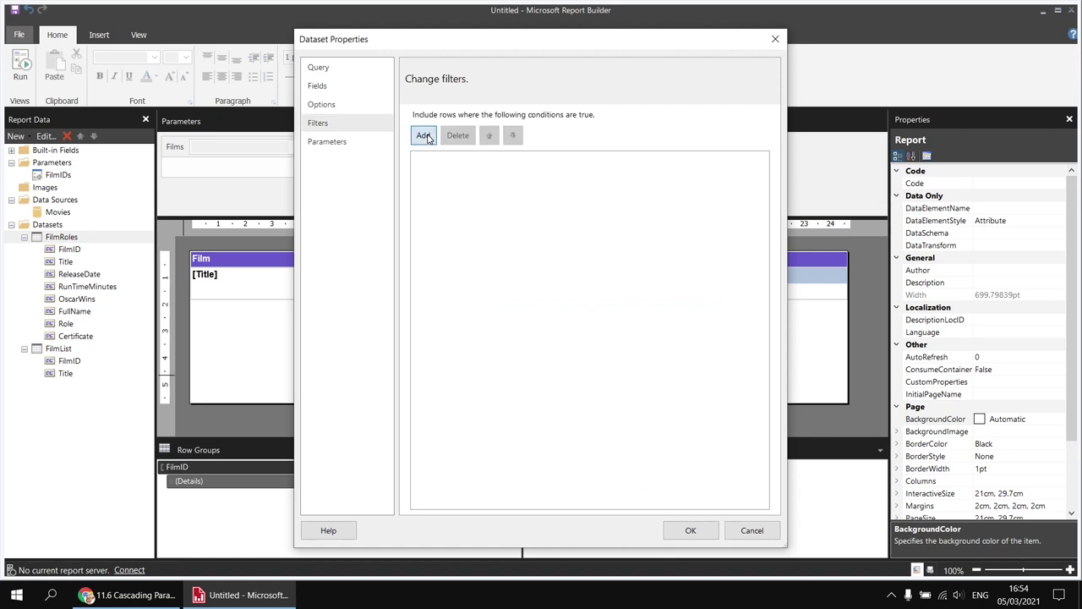
click(641, 166)
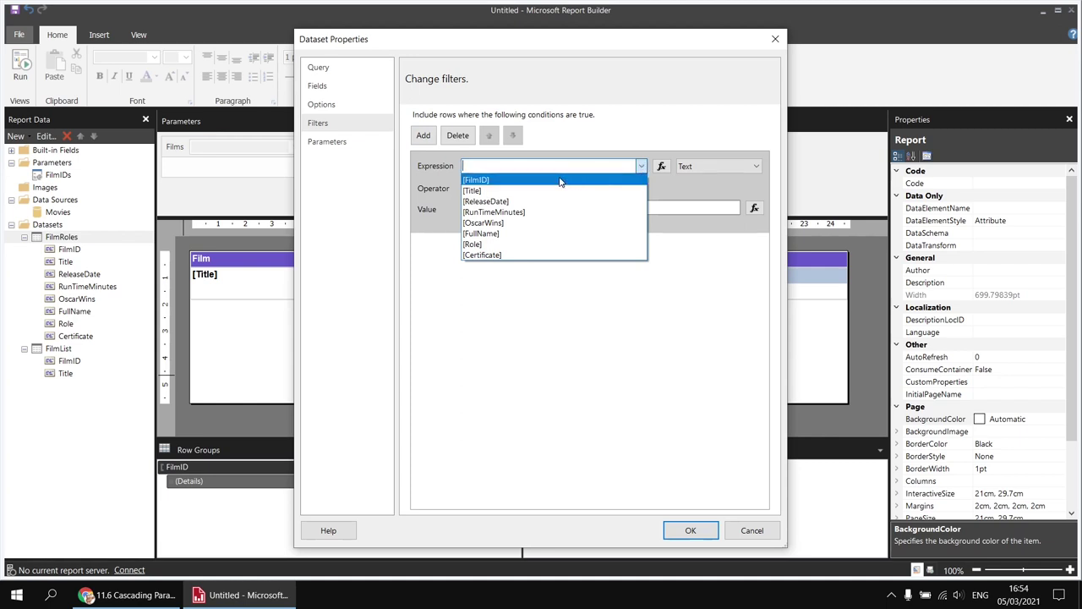
click(559, 181)
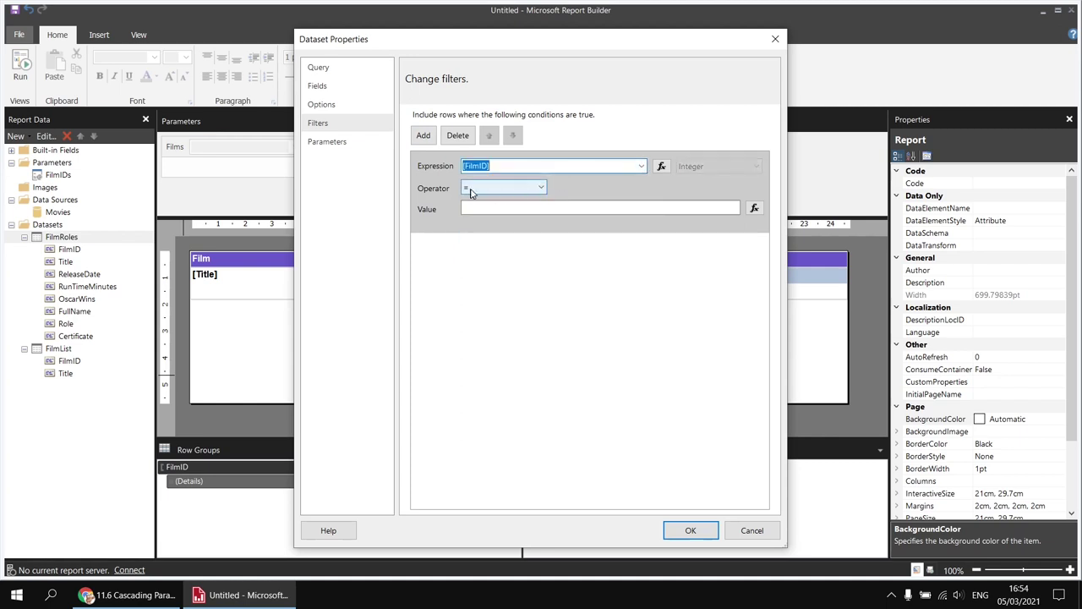
click(545, 191)
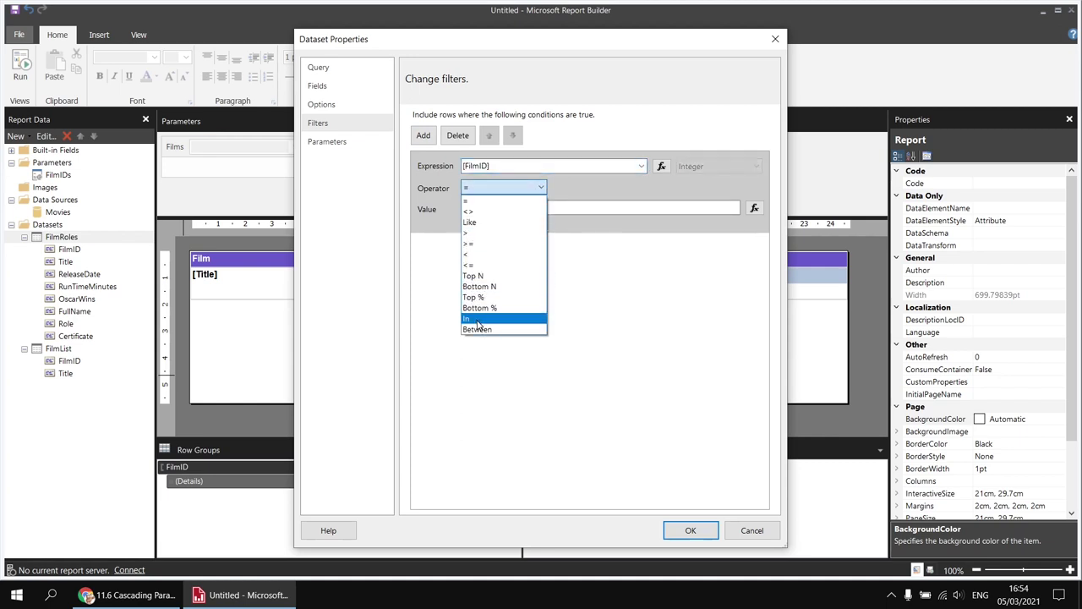
click(504, 313)
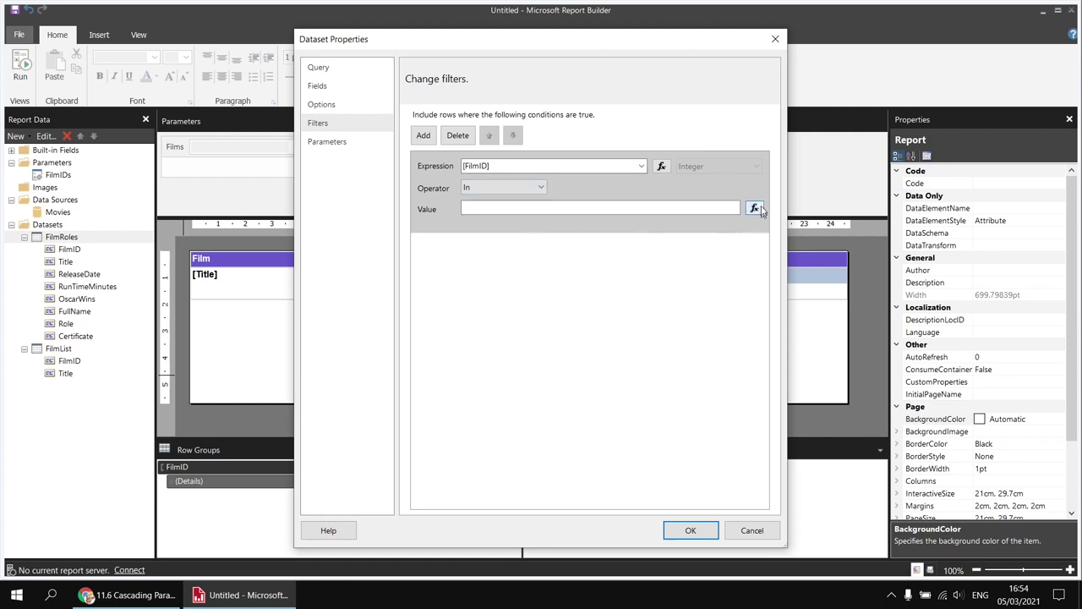
Step: Set the filter's value to the expression =Parameters!FilmIDs.Value, without the (0) index, and save the dataset
click(753, 208)
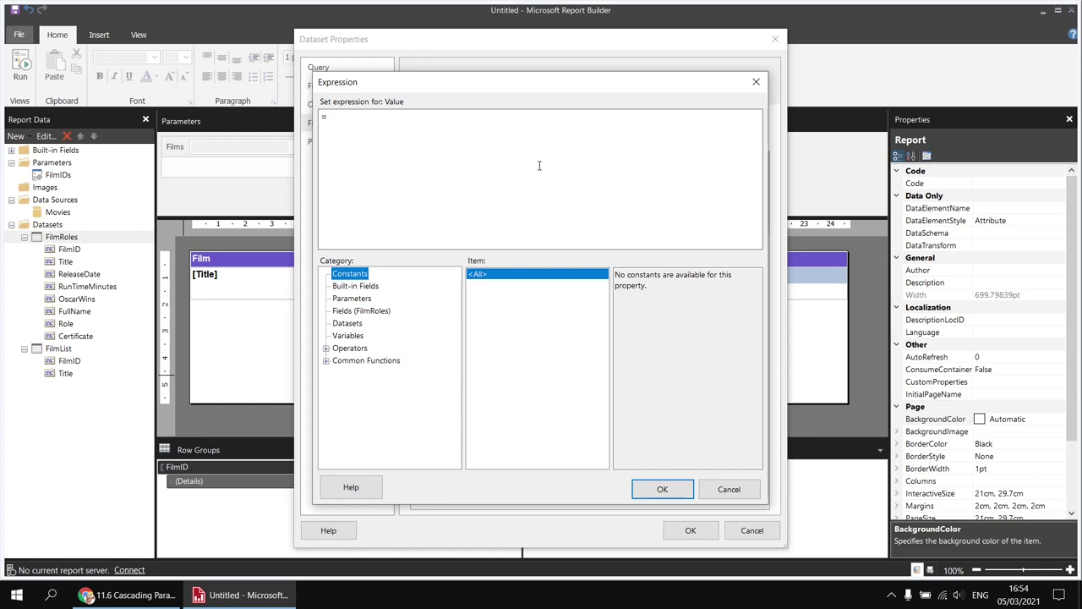
click(361, 299)
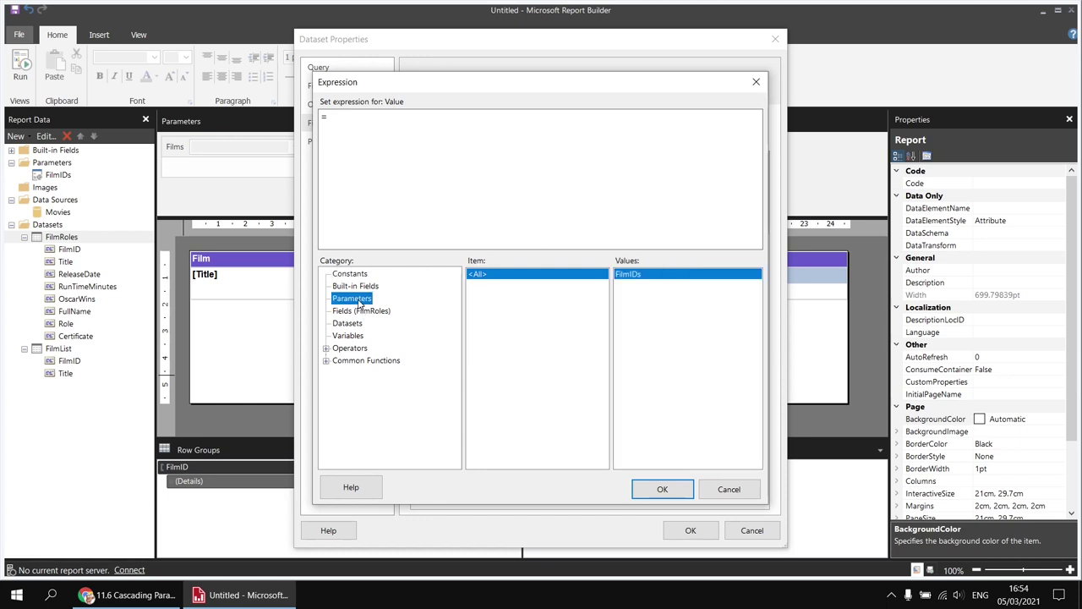
double_click(629, 276)
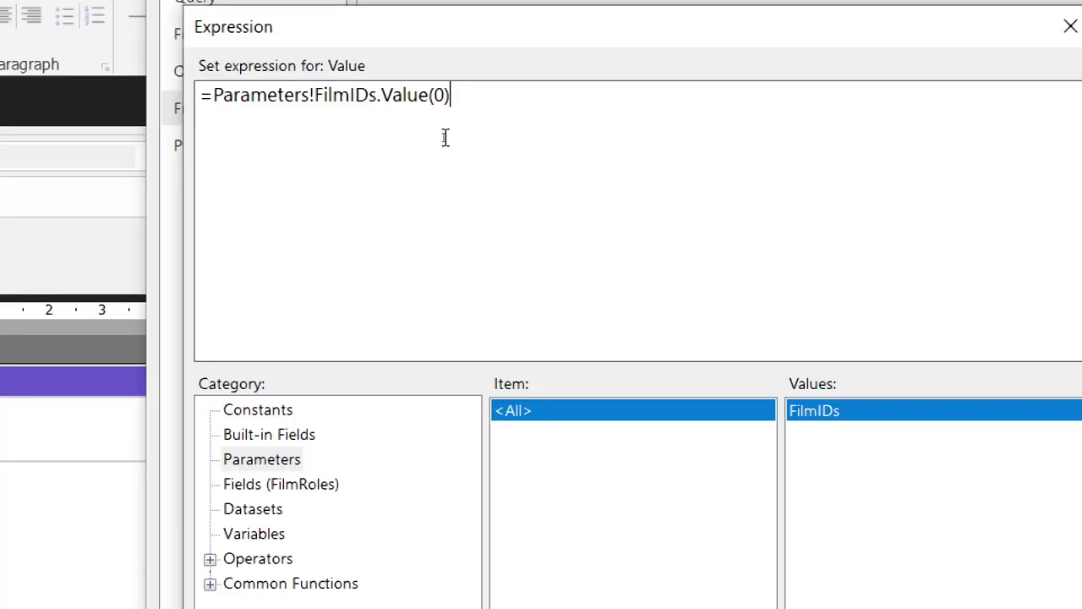
key(BackSpace)
key(BackSpace)
key(BackSpace)
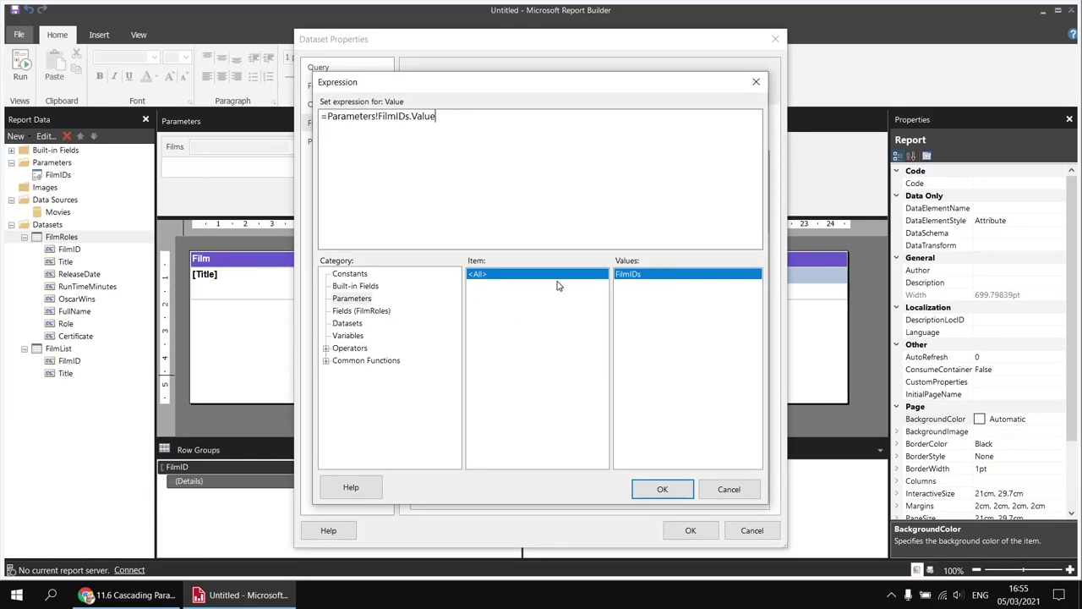
click(648, 486)
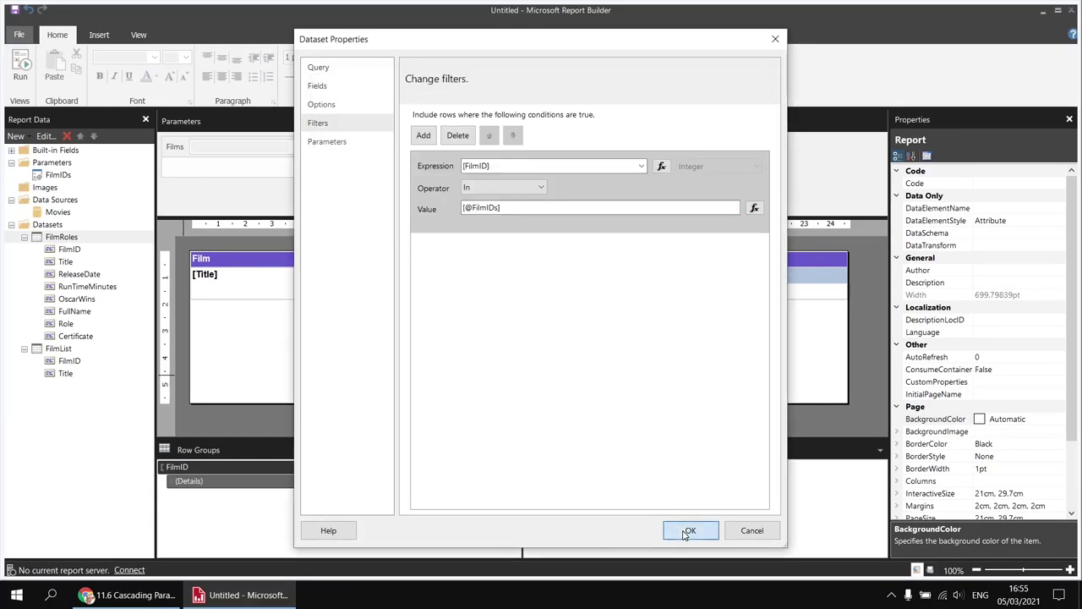
click(687, 530)
Step: Run the report for the films 10, 101 Dalmatians and 12 Years a Slave
click(20, 68)
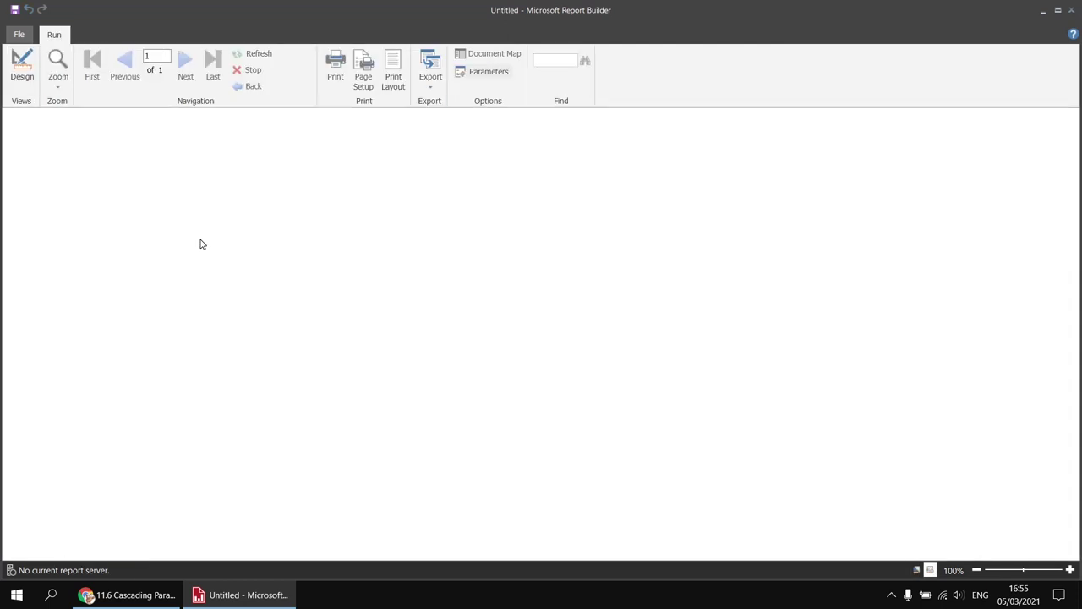
click(117, 119)
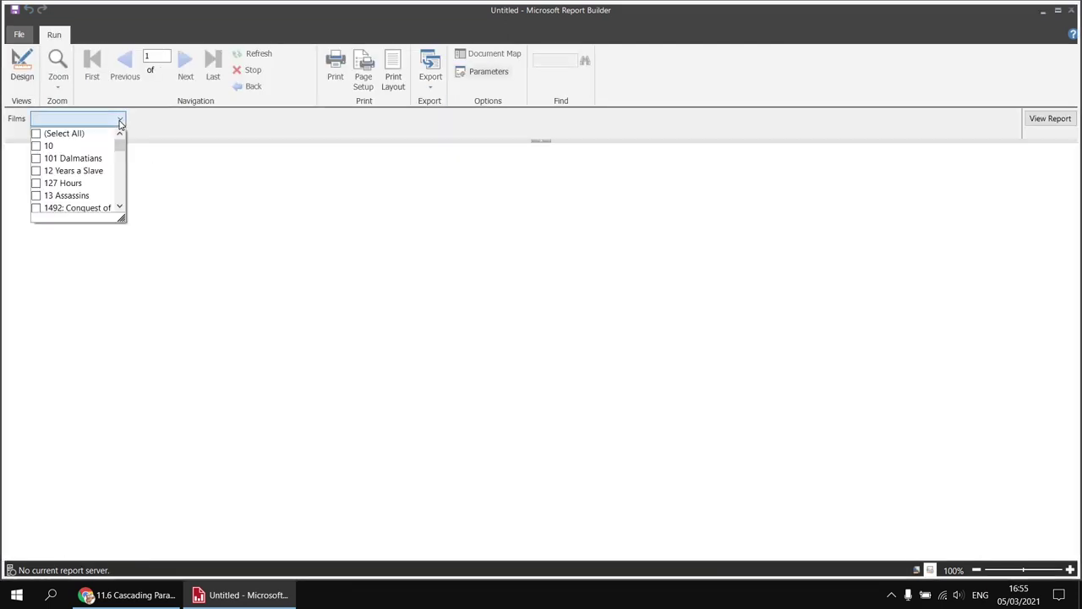
click(36, 145)
click(35, 158)
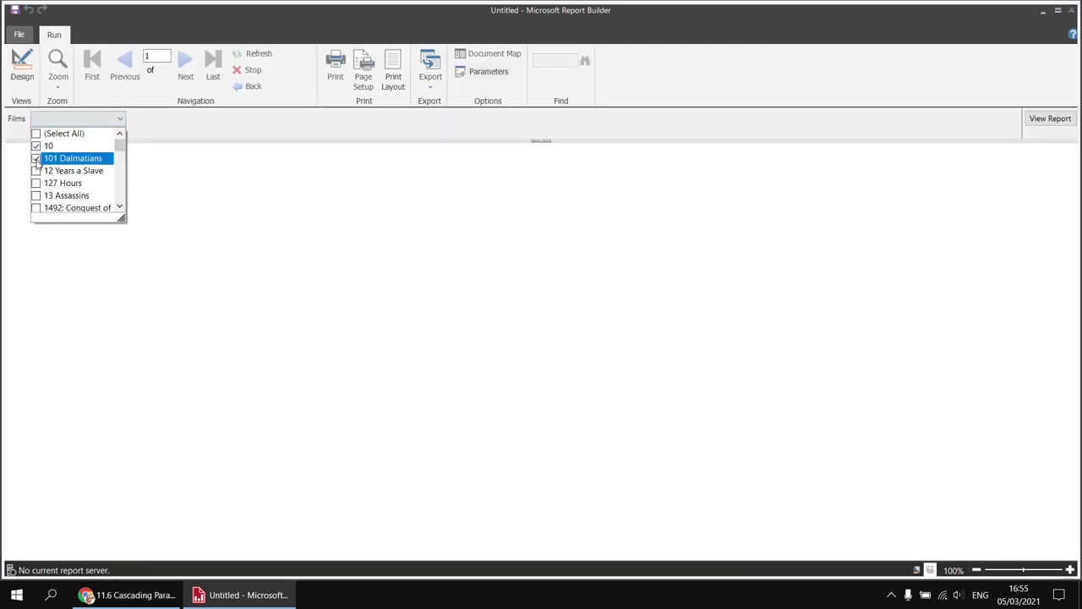
click(36, 170)
click(1049, 121)
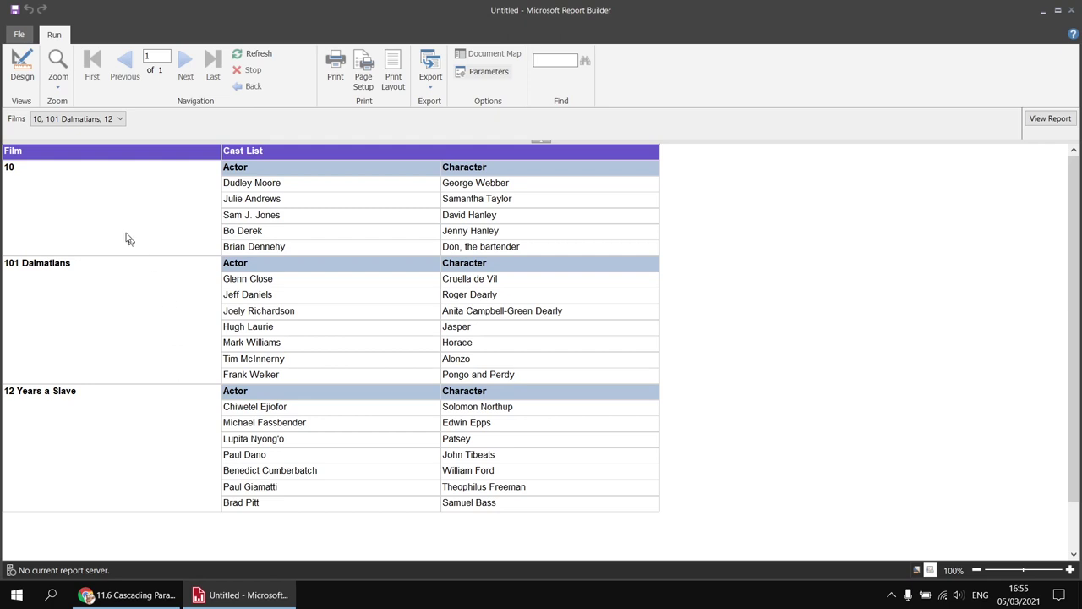
Step: Return to design view and delete the [FilmID] filter from the FilmRoles dataset
click(22, 68)
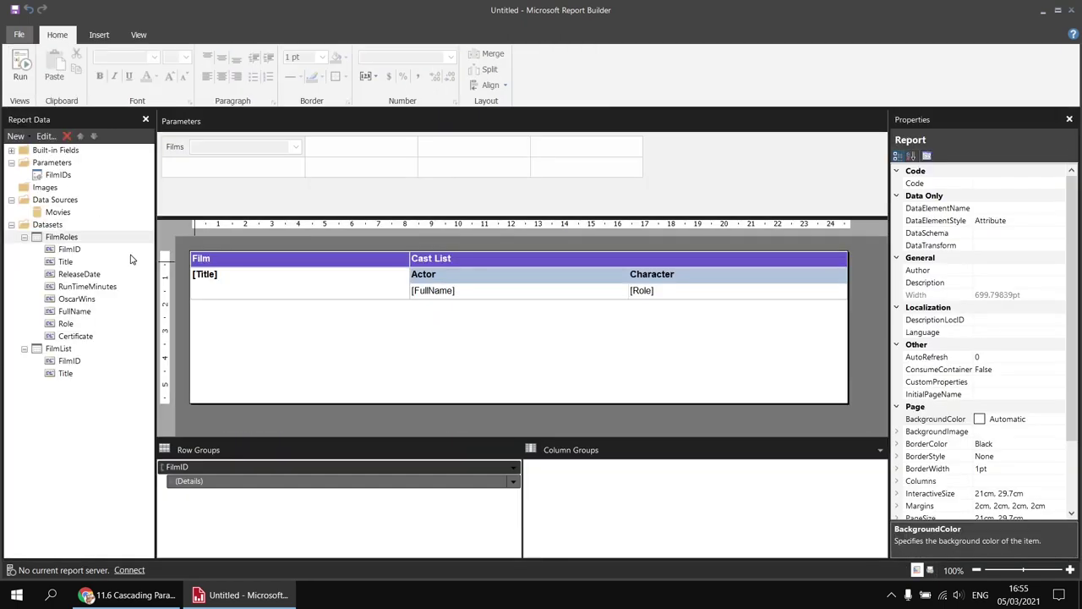
right_click(82, 239)
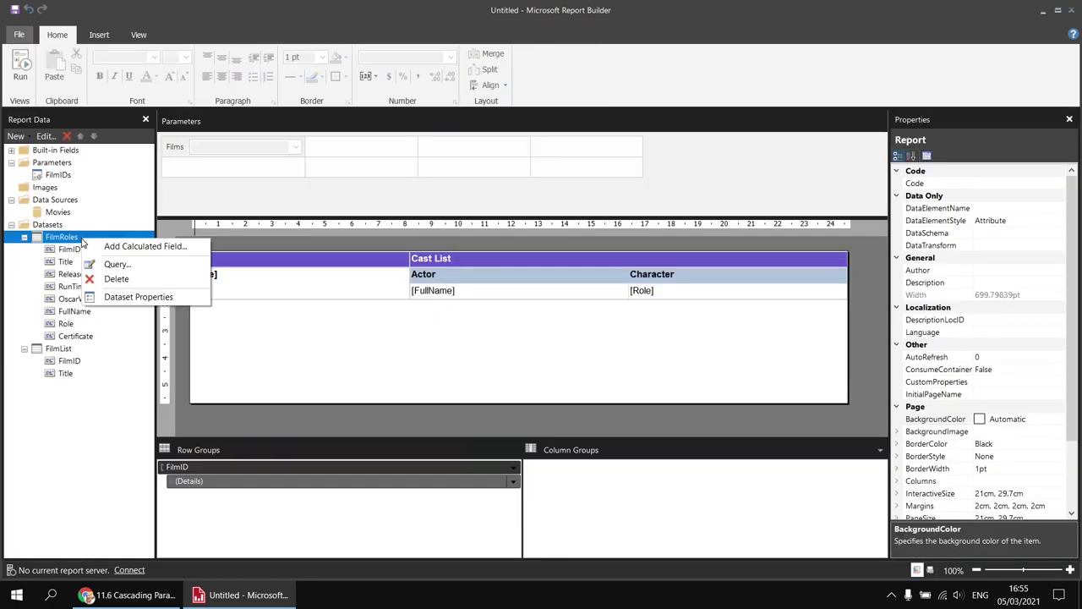
click(133, 299)
click(318, 123)
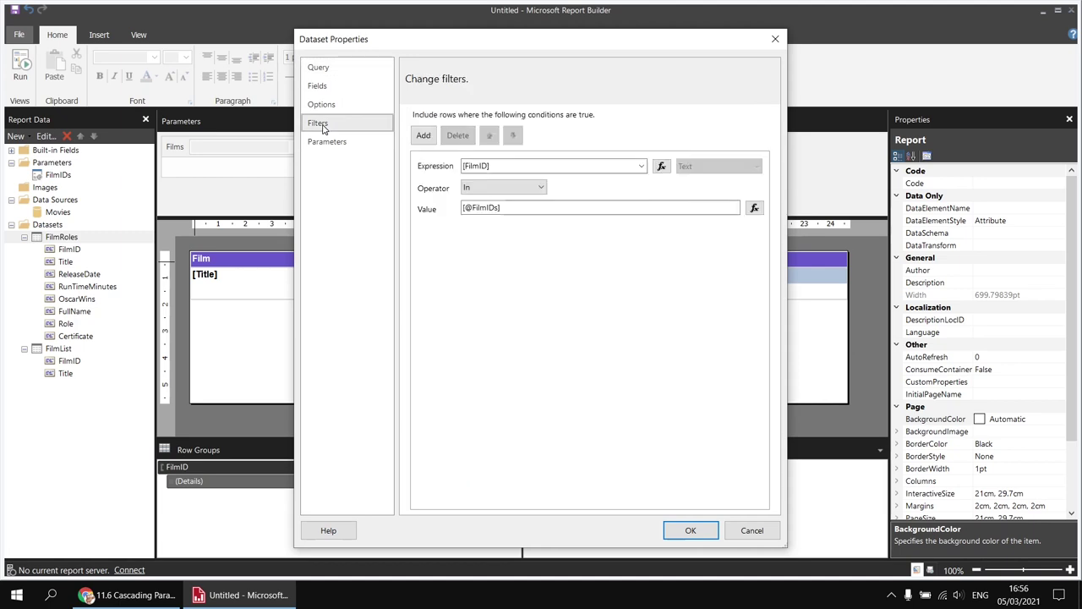
click(434, 189)
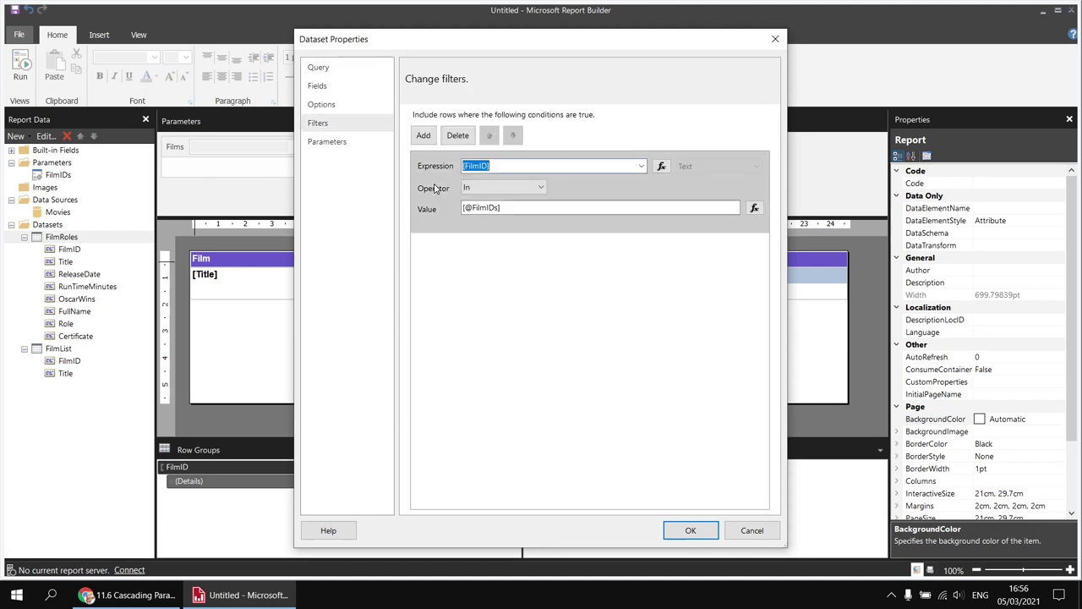
click(457, 136)
Step: Uncomment both lines of the WHERE clause in the FilmRoles query and save the dataset
click(318, 67)
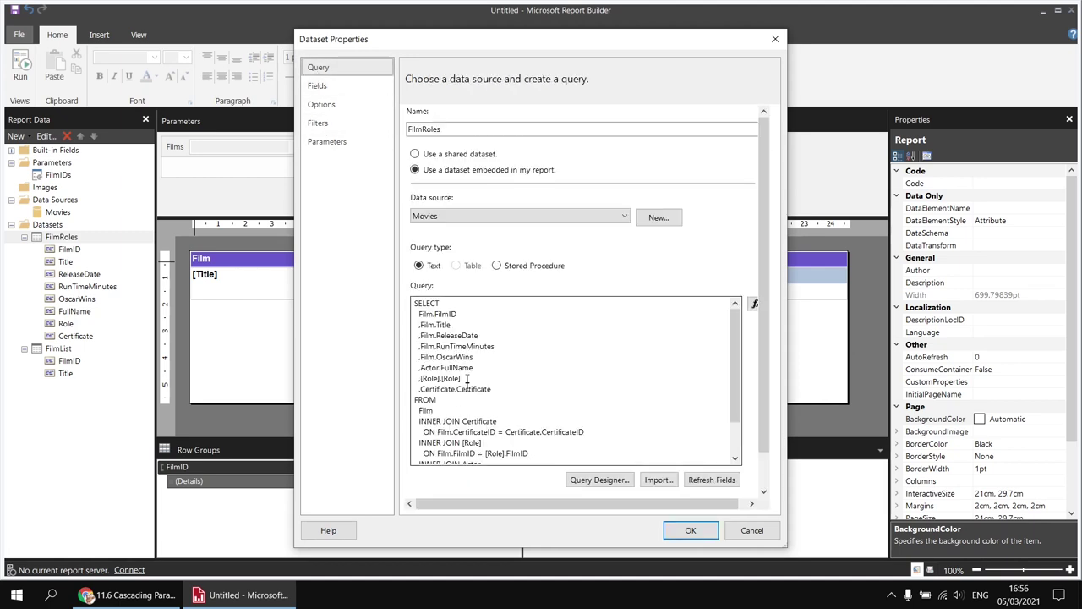
scroll(455, 436, down, 2)
click(420, 443)
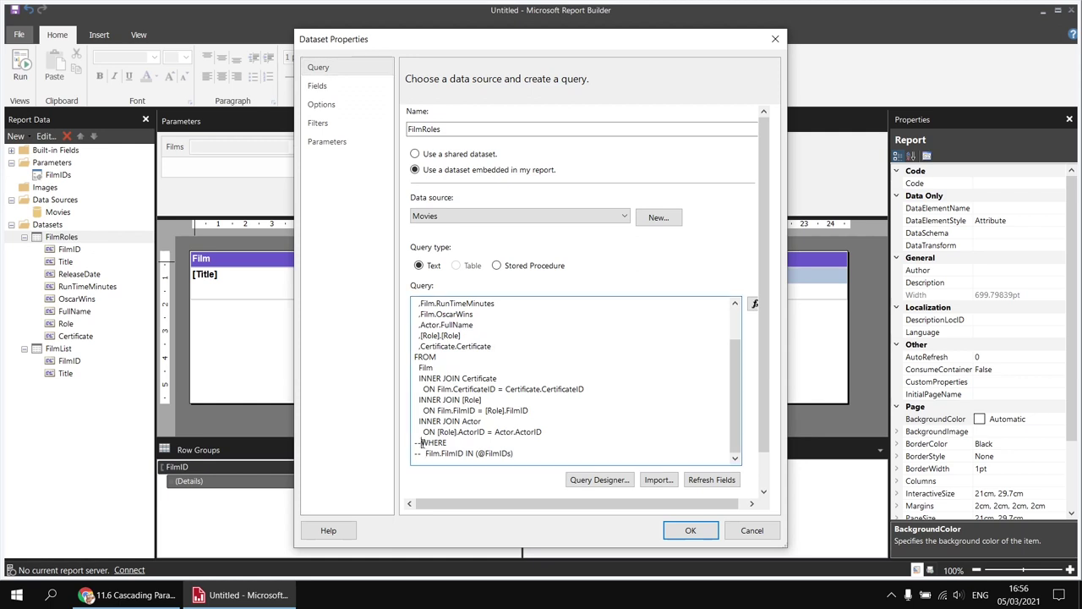
key(BackSpace)
key(BackSpace)
key(BackSpace)
key(BackSpace)
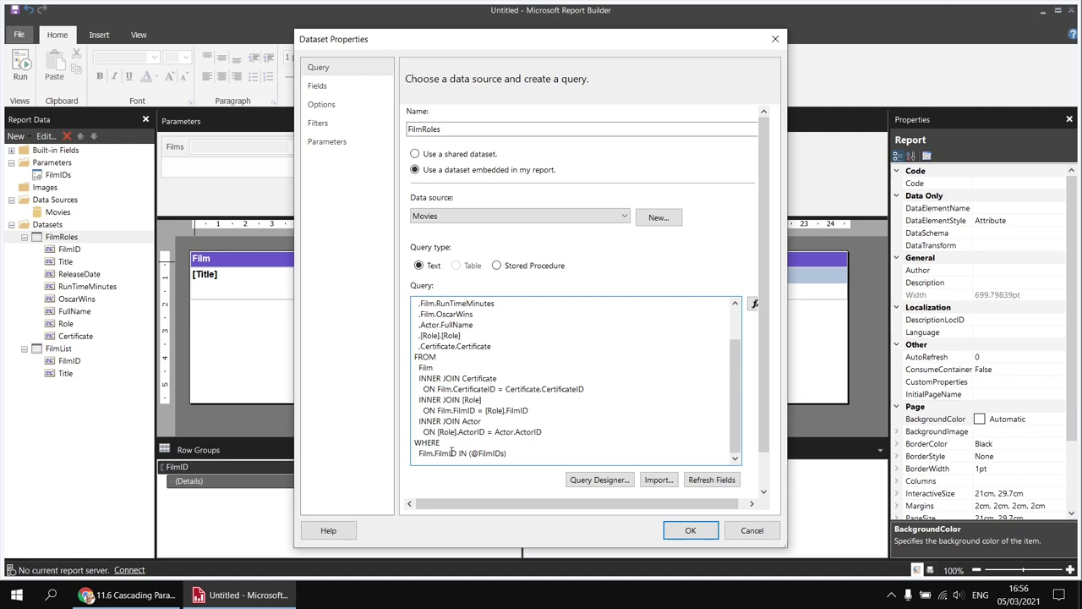
click(690, 531)
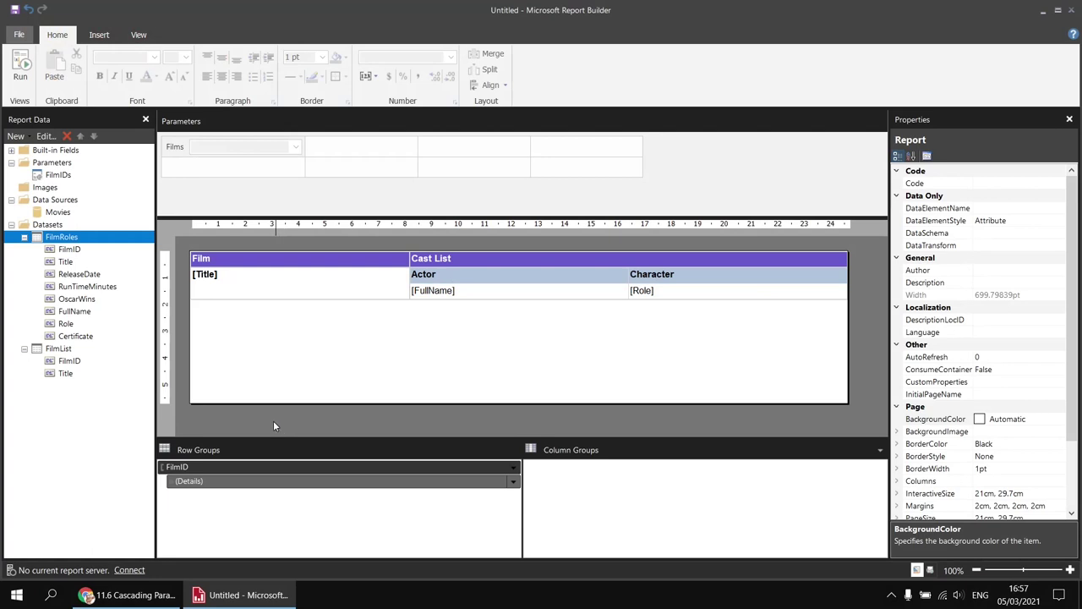
Step: Check the finished 11.6 Cascading Parameters report in Chrome, and open the FilmList dataset's properties back in Report Builder
click(144, 595)
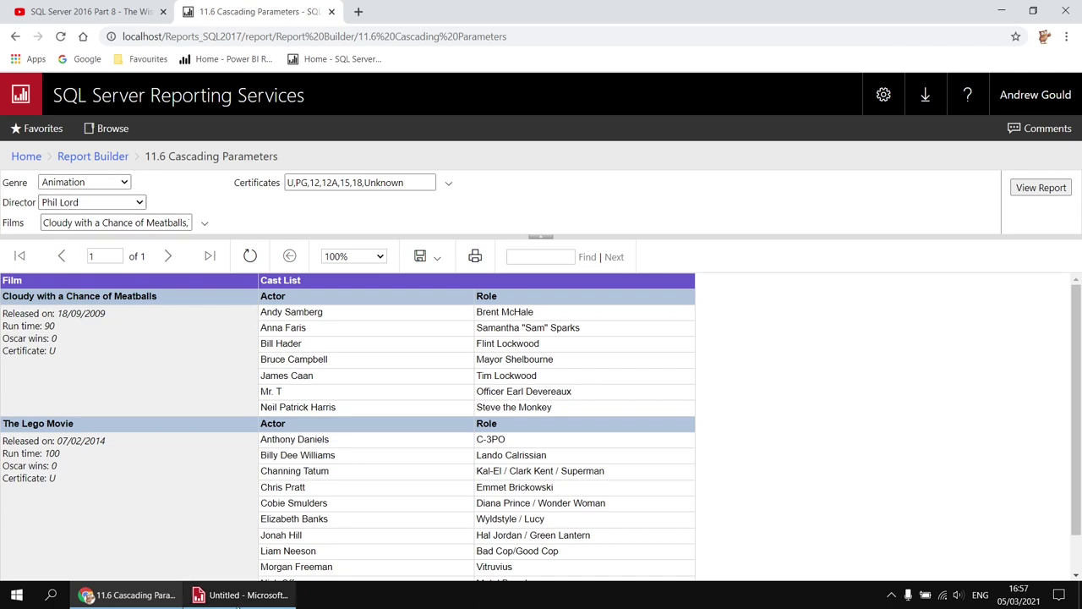
click(224, 592)
click(71, 350)
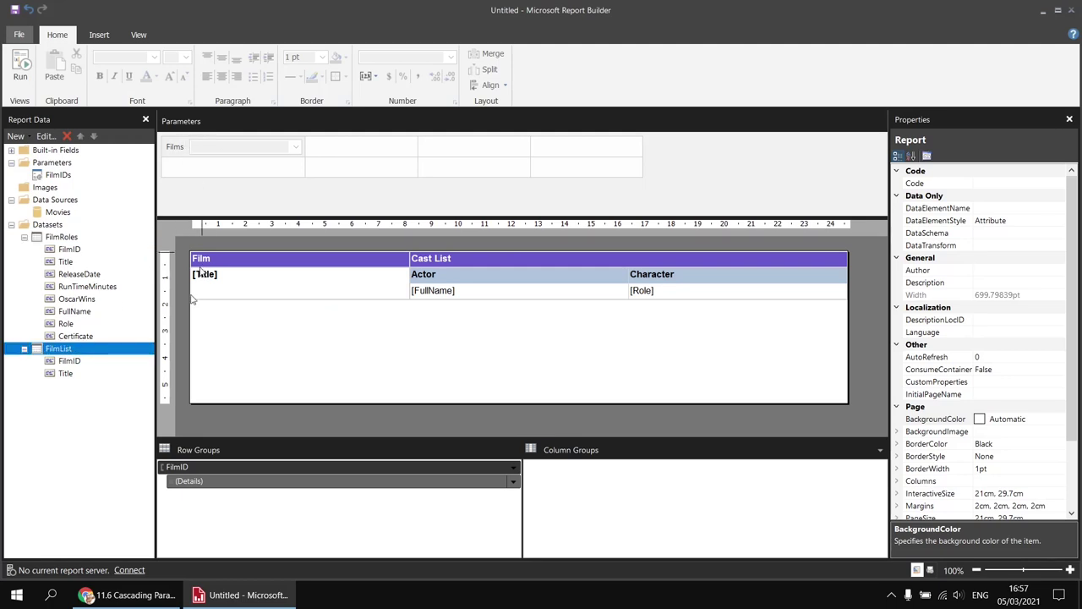
right_click(83, 351)
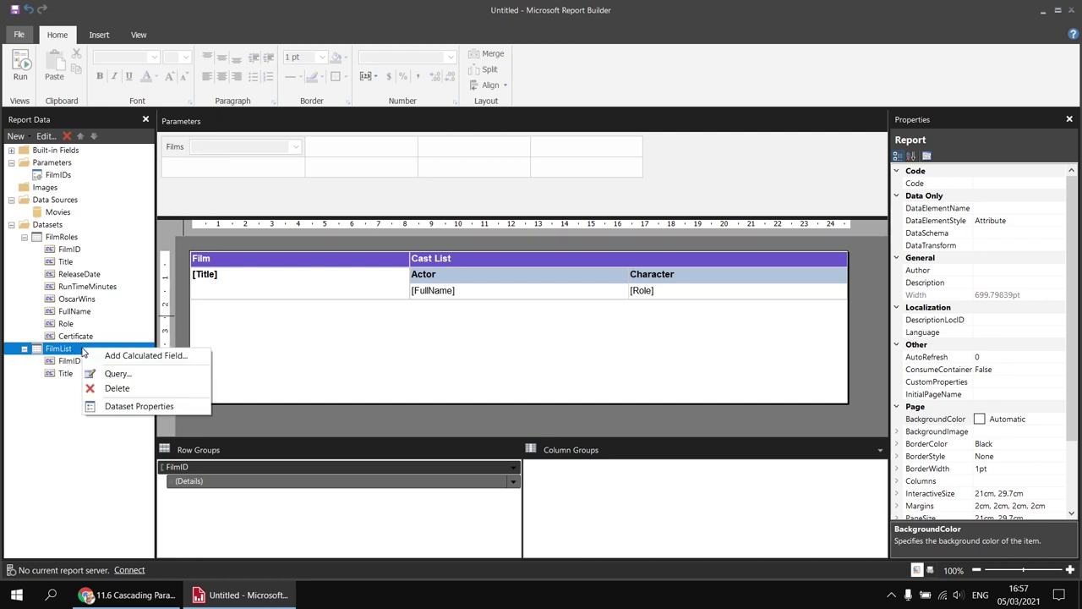
click(142, 408)
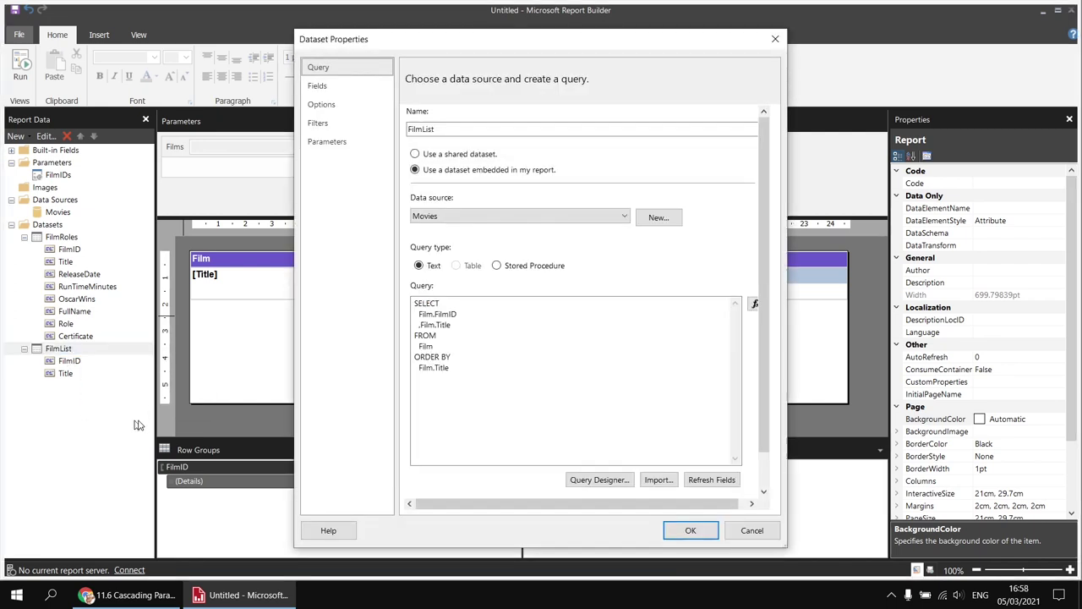
click(452, 370)
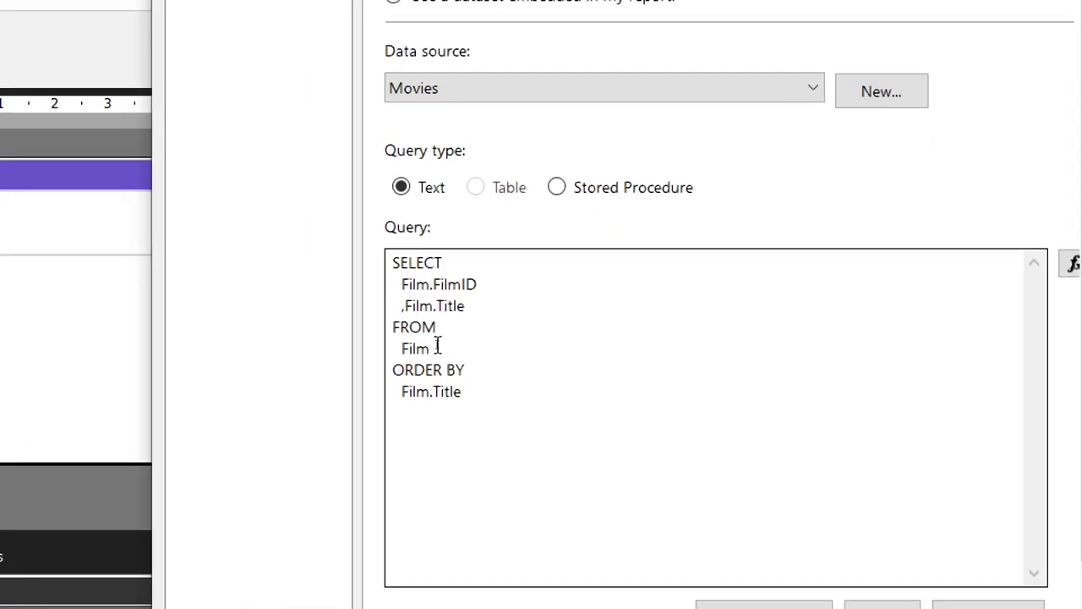
click(437, 344)
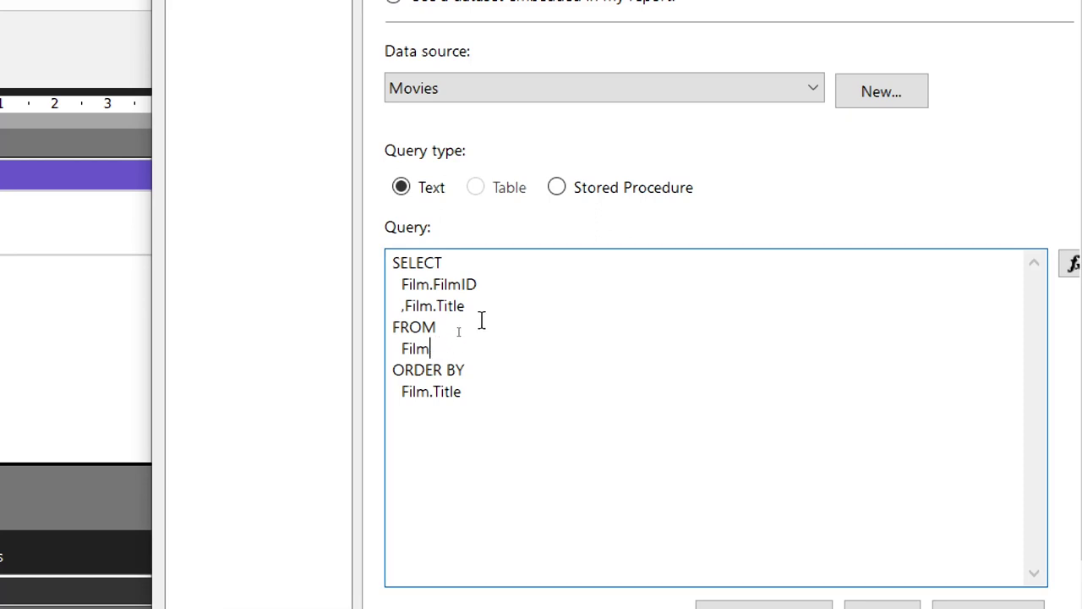
key(Return)
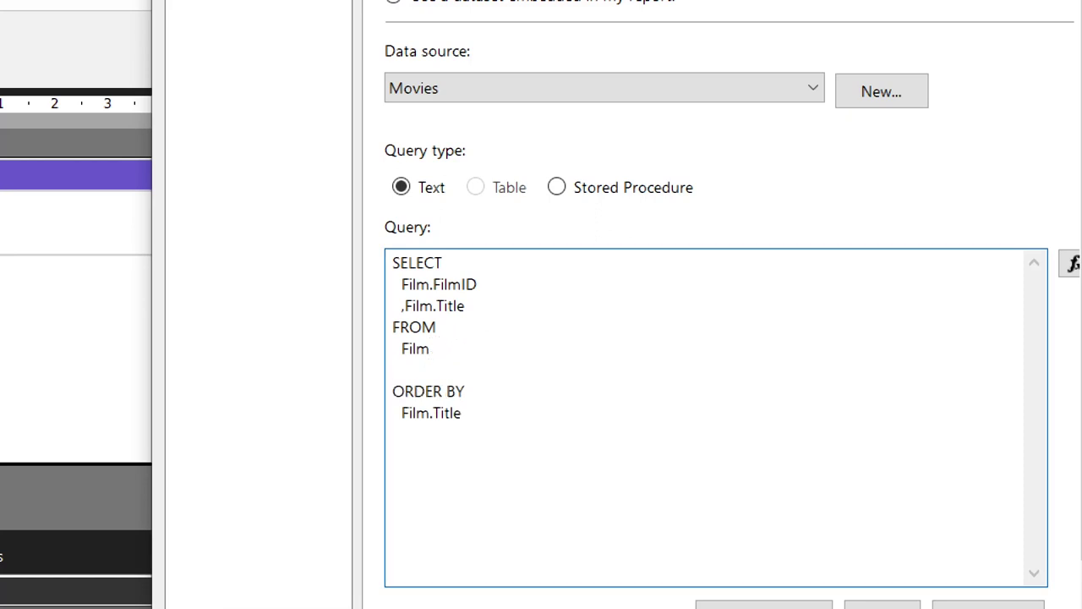
text(WHERE)
key(Return)
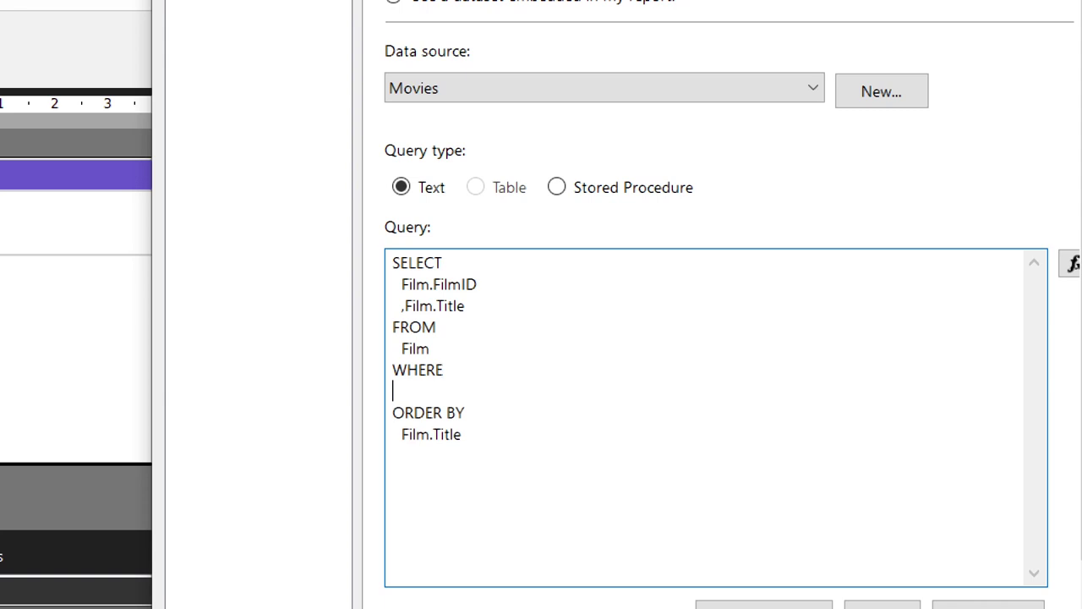
text(Film.DirectorID )
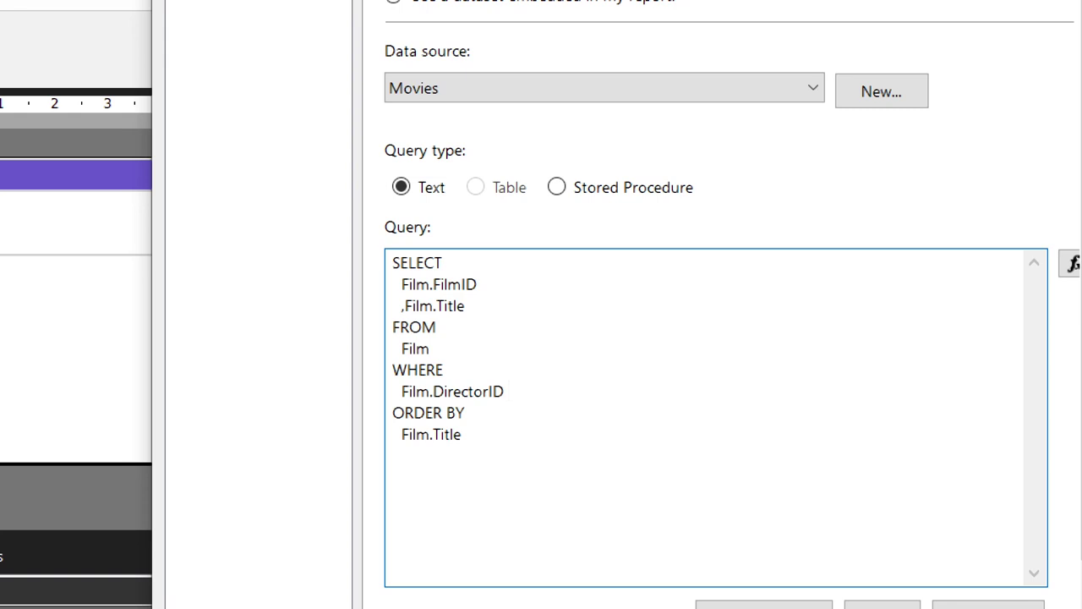
text(IN)
key(BackSpace)
key(BackSpace)
text(= @Directr)
key(BackSpace)
text(orID)
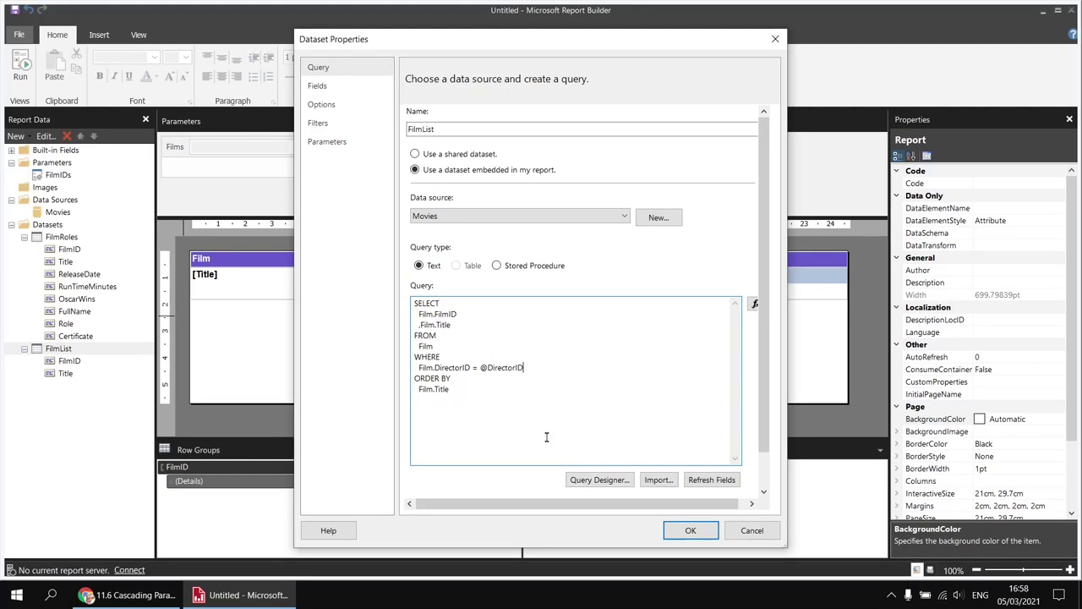
click(693, 531)
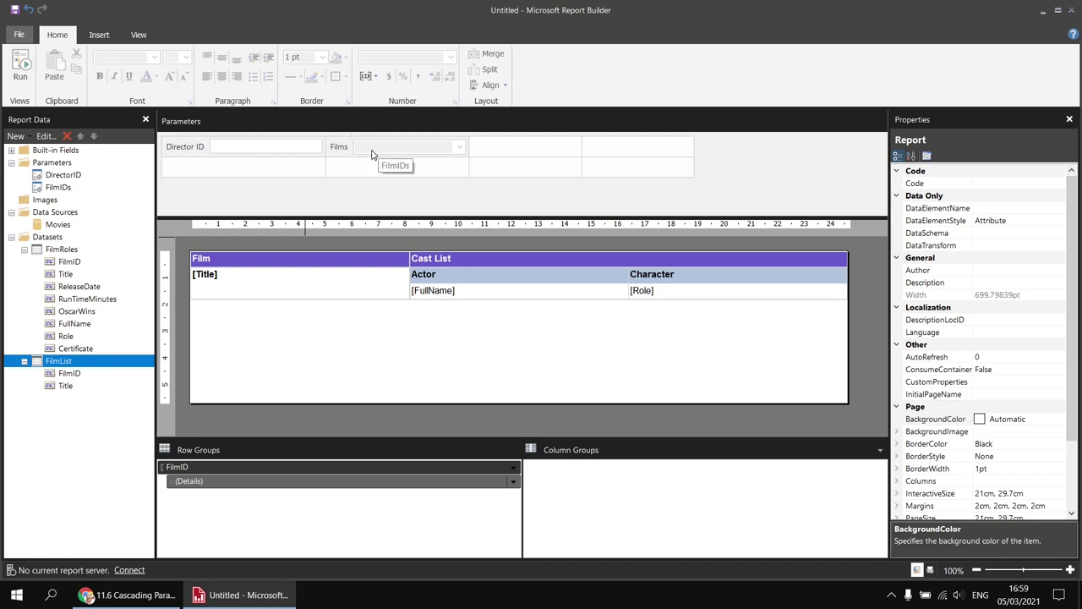
Step: Run the report and enter 4 as the Director ID
click(21, 67)
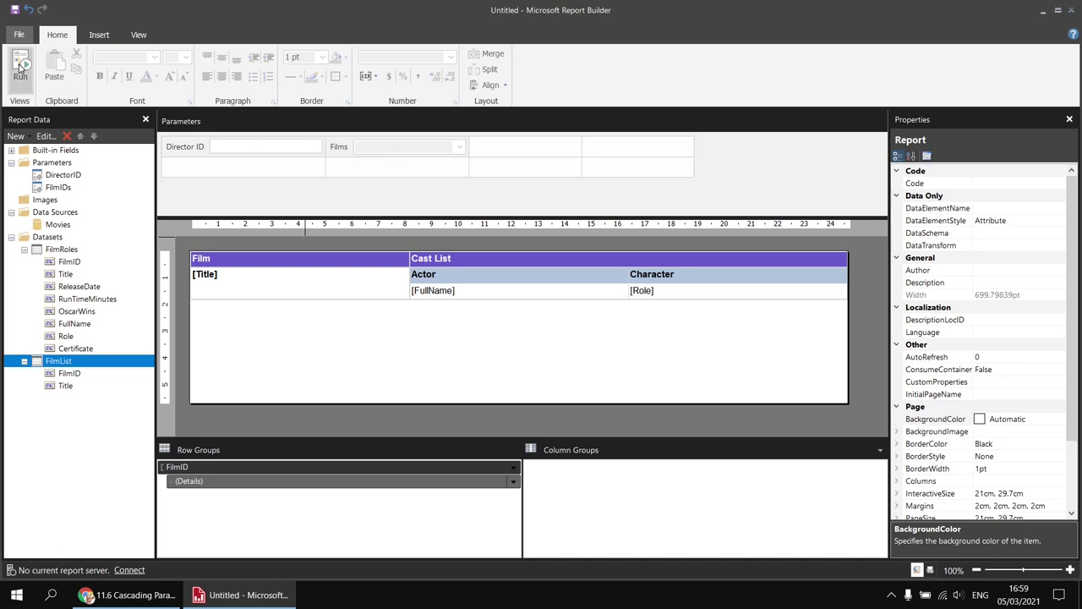
click(20, 68)
click(86, 119)
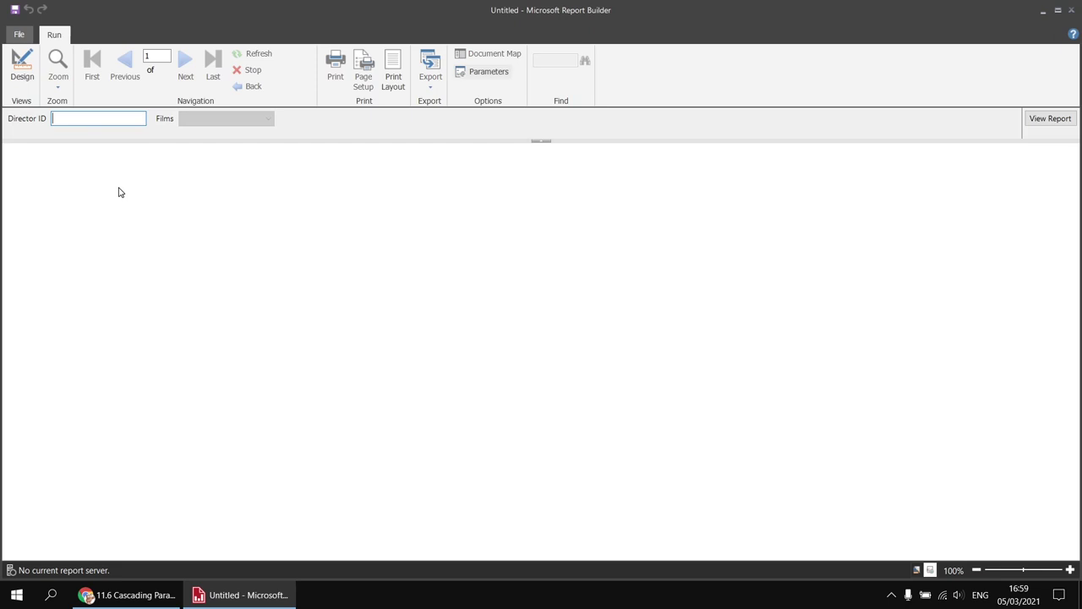
text(4)
key(Tab)
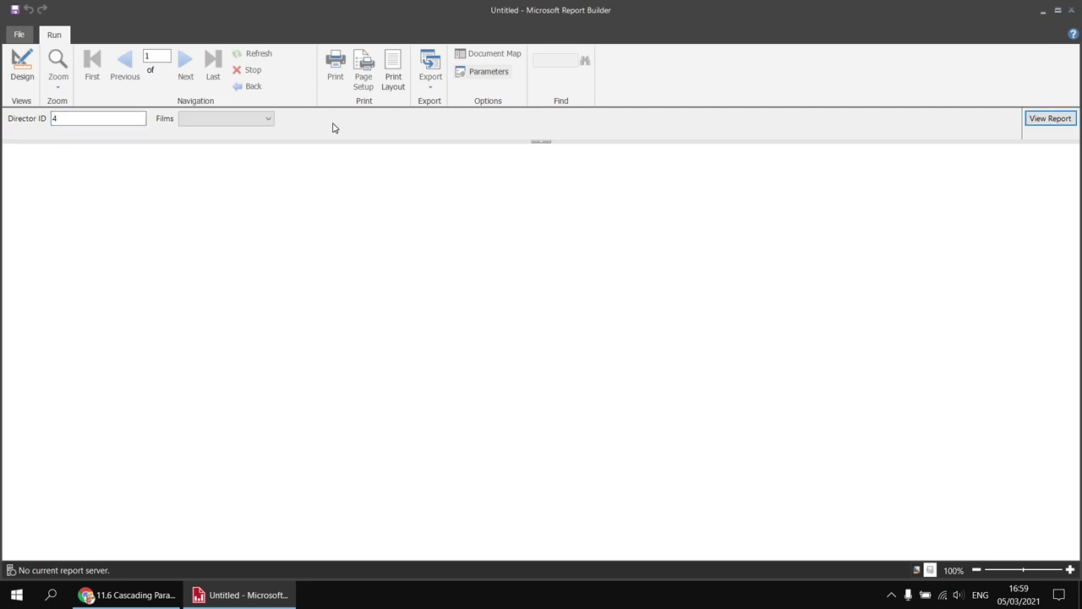
Step: Select the films Minority Report, Munich and Raiders of the Lost Ark, and view the report
click(268, 121)
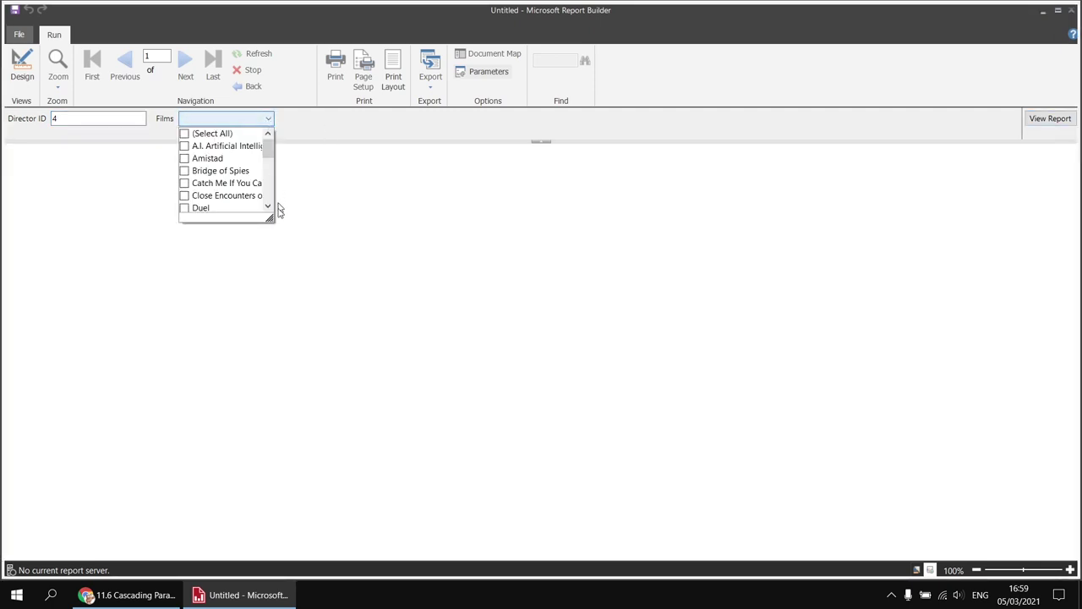
drag(270, 218, 324, 311)
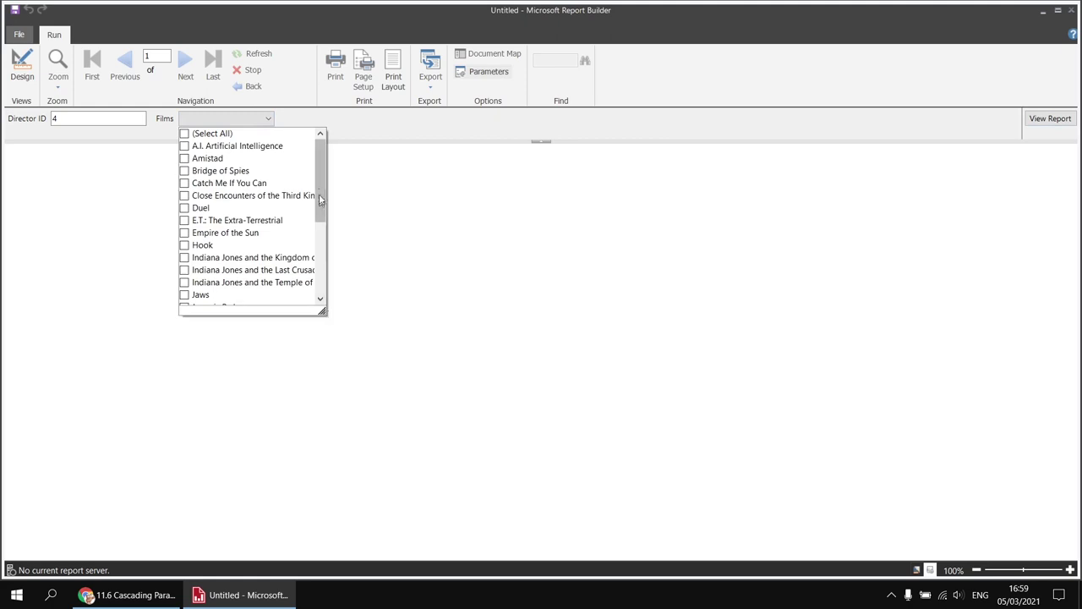
drag(320, 176, 318, 273)
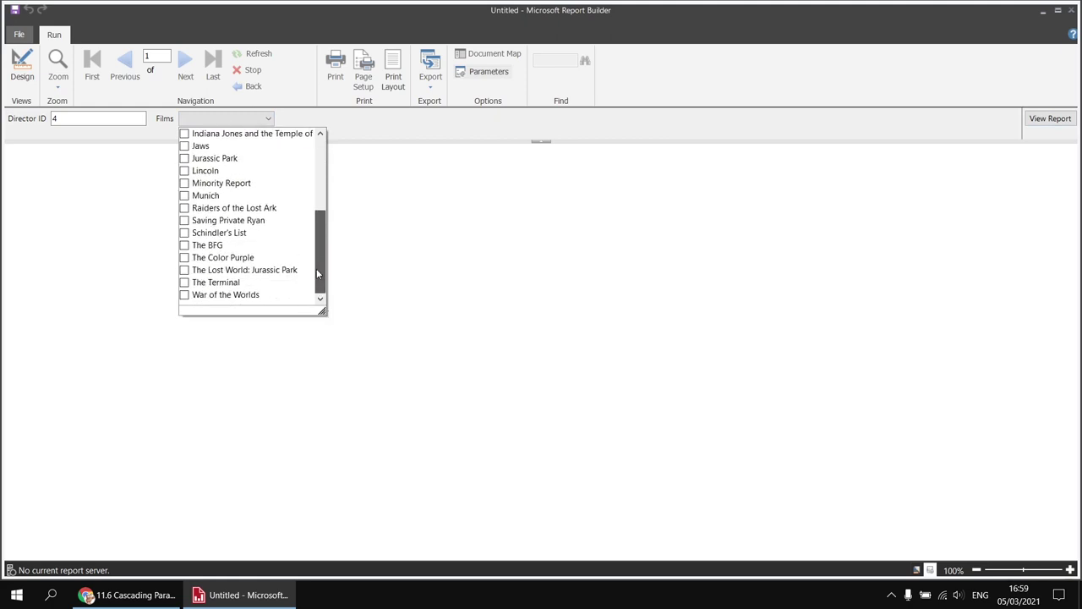
click(185, 208)
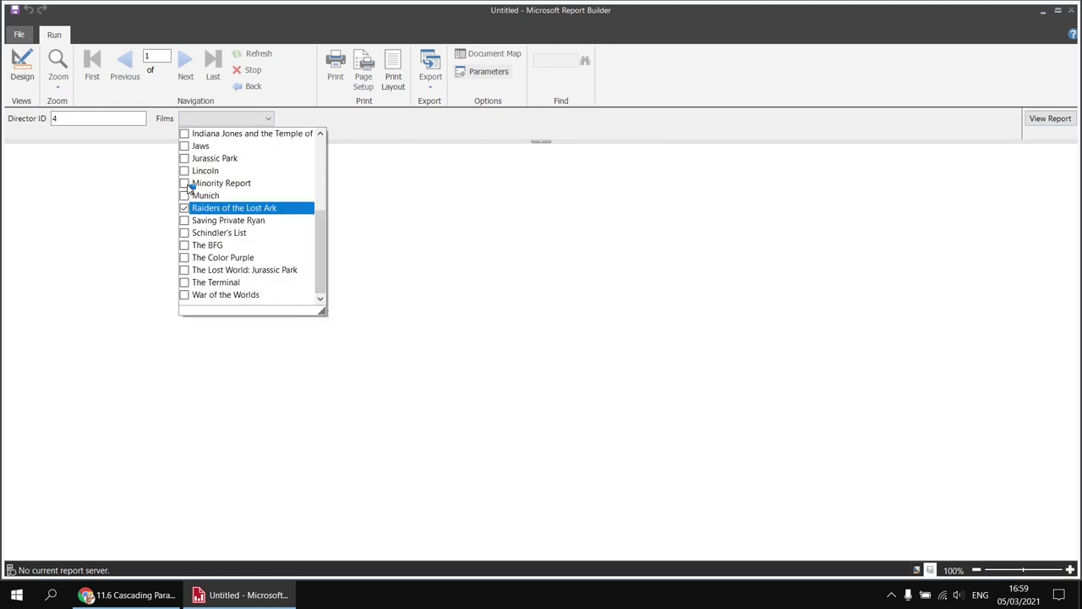
click(186, 182)
click(198, 196)
click(1035, 119)
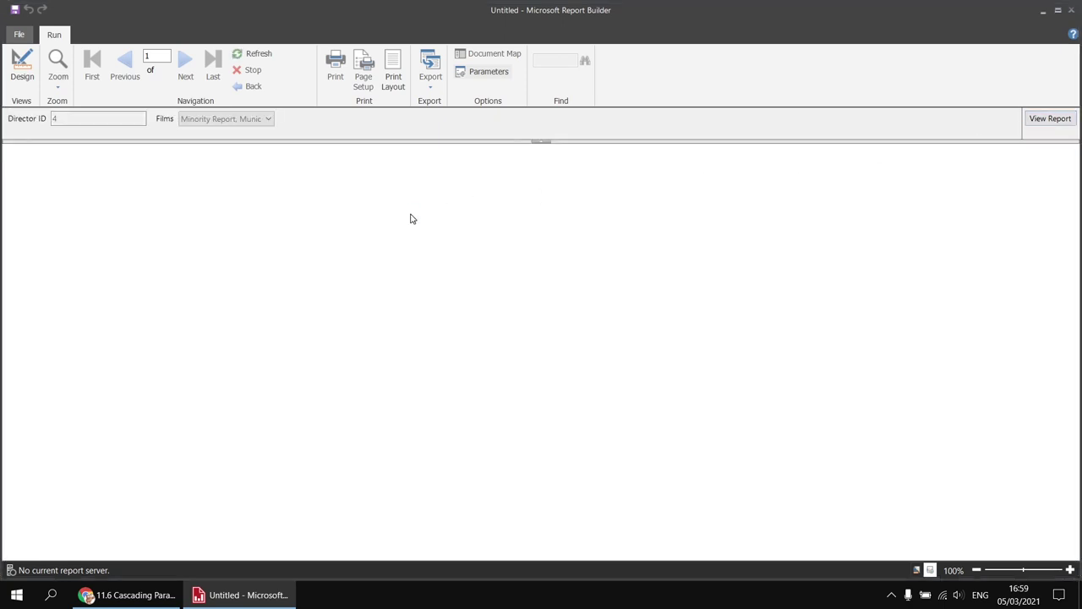
Step: View the report for Director ID 27 with all of that director's films selected, and return to design view
double_click(54, 118)
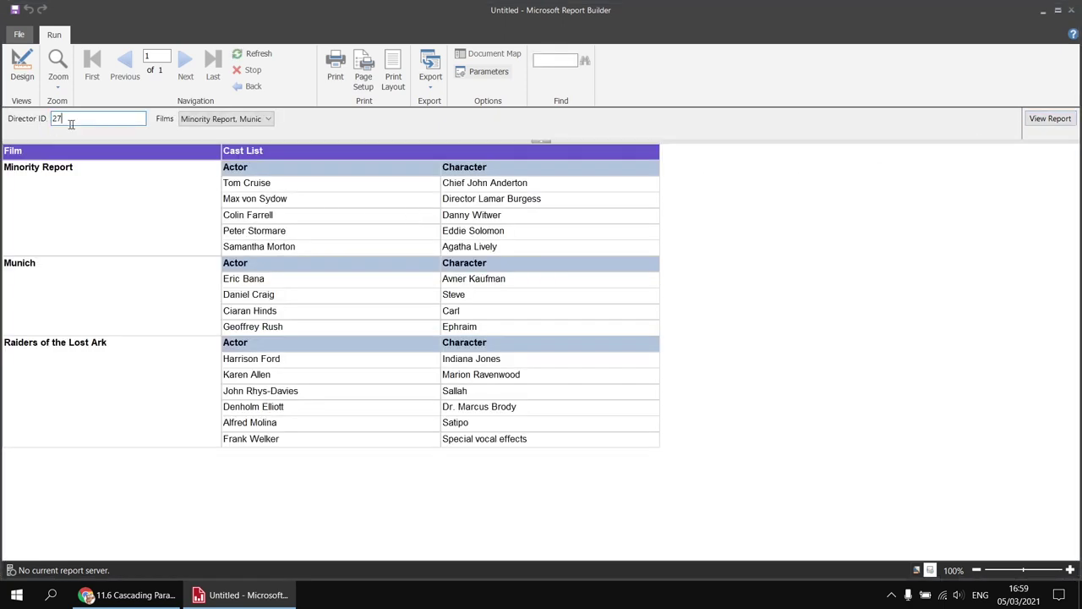
text(27)
key(Tab)
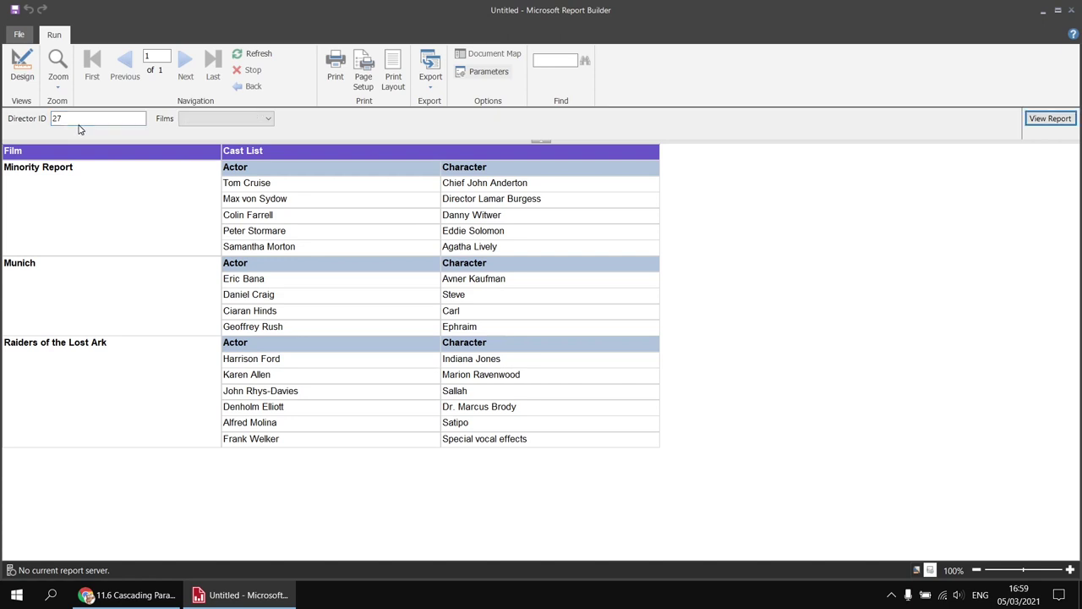
click(269, 121)
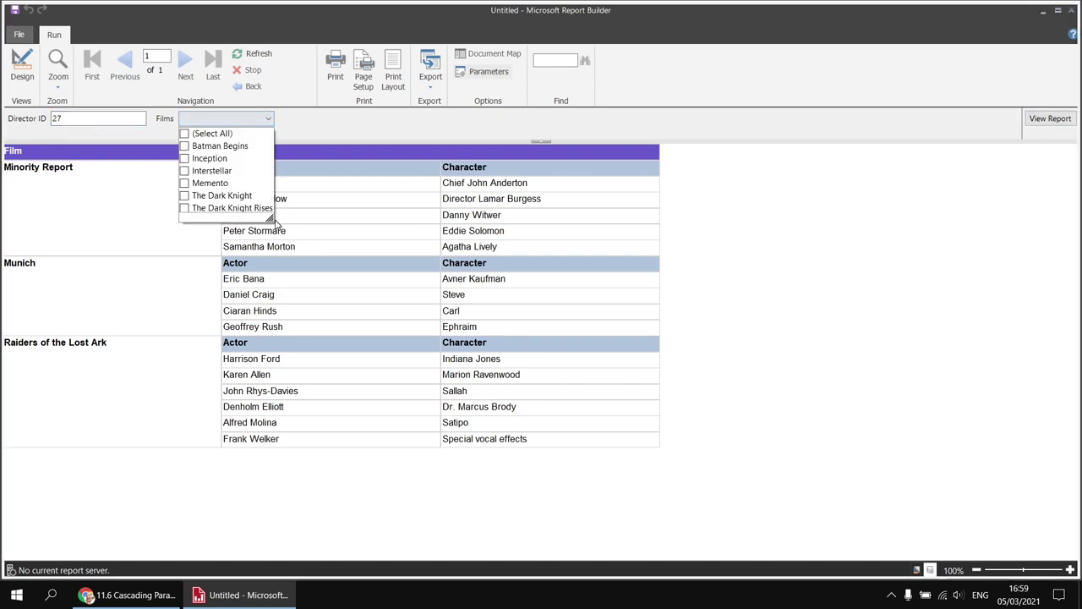
drag(271, 219, 323, 297)
click(185, 134)
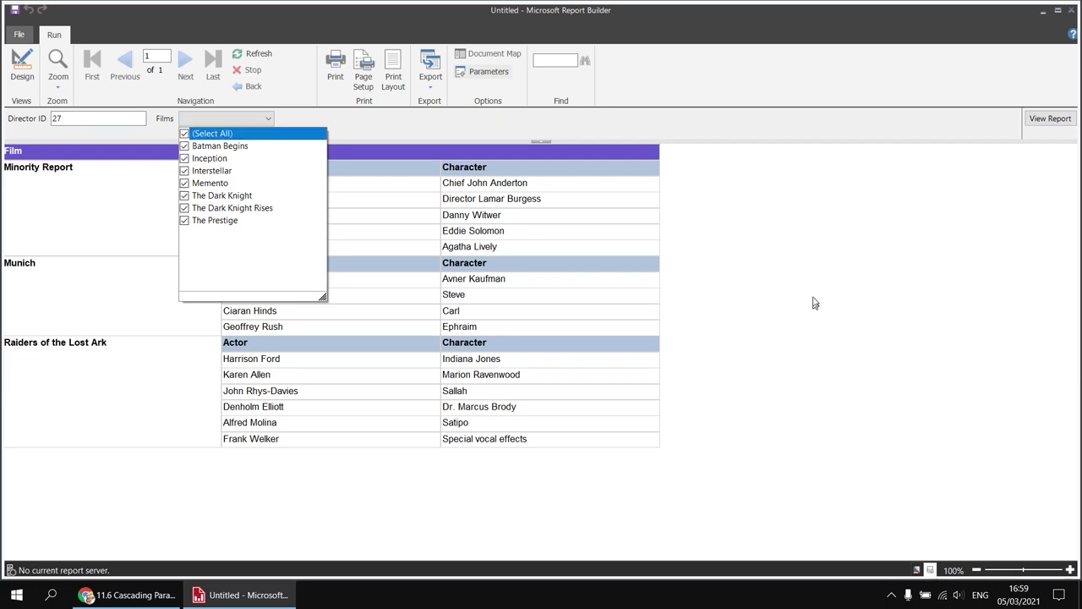
click(1053, 119)
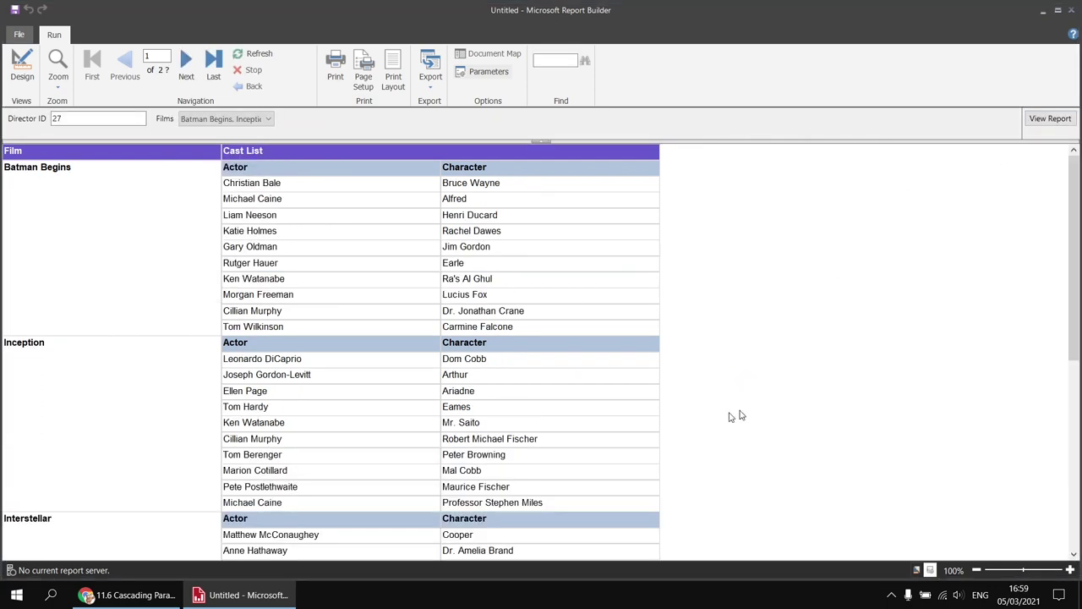
scroll(630, 427, down, 3)
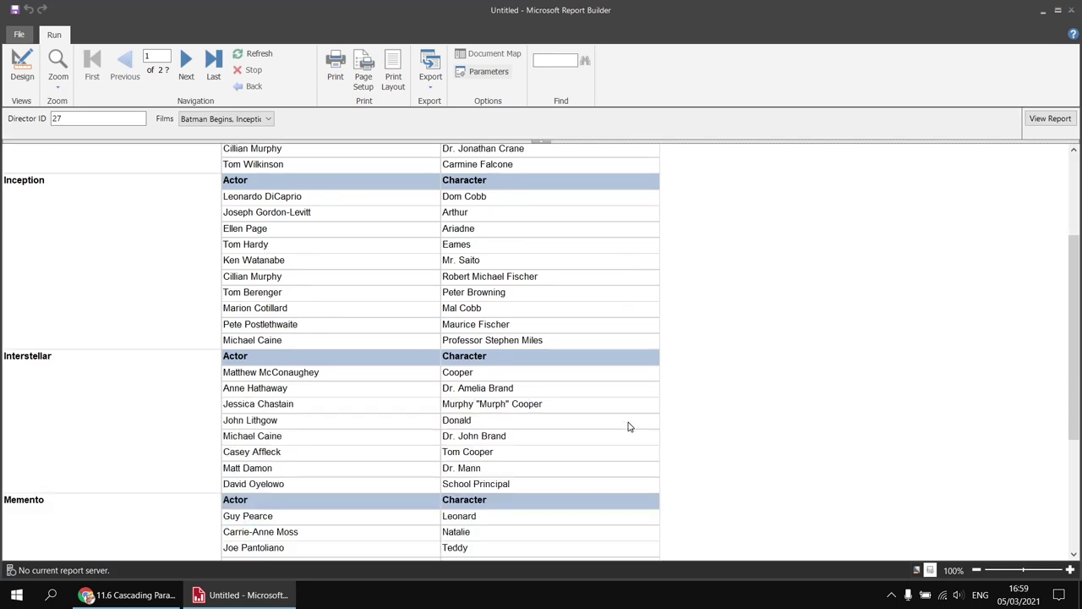
scroll(629, 427, up, 3)
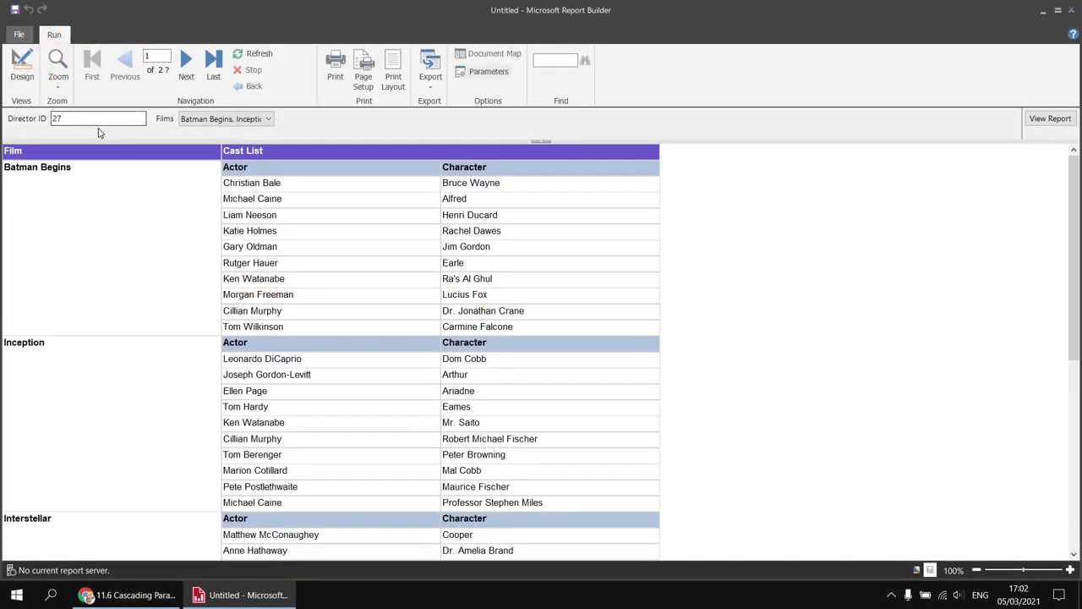
click(22, 65)
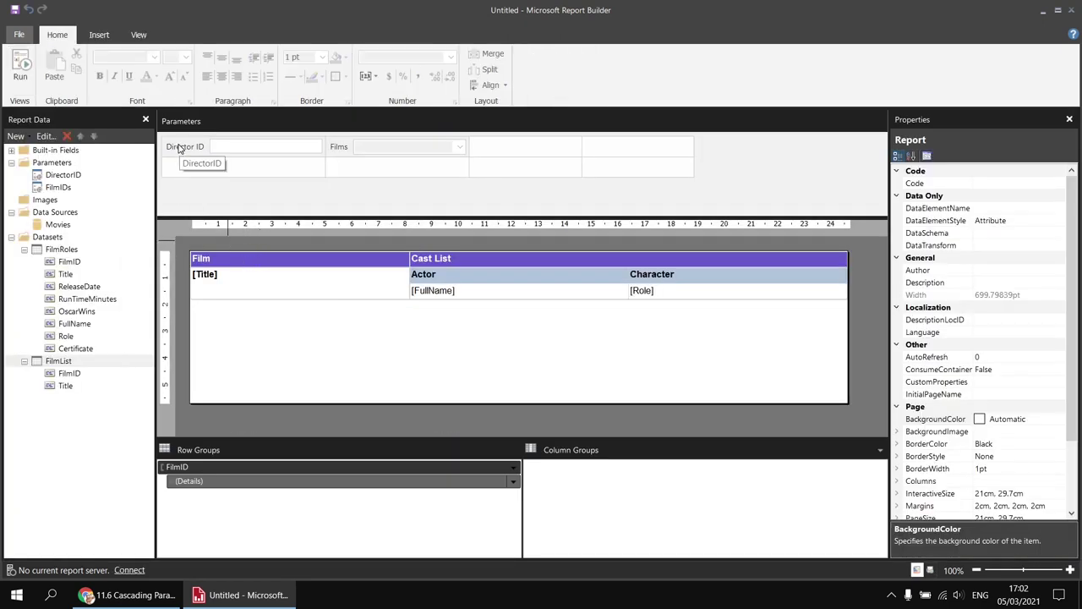
Step: Try running the report with the Director ID parameter placed after Films, examine the error details, and return to design view
drag(180, 149, 494, 152)
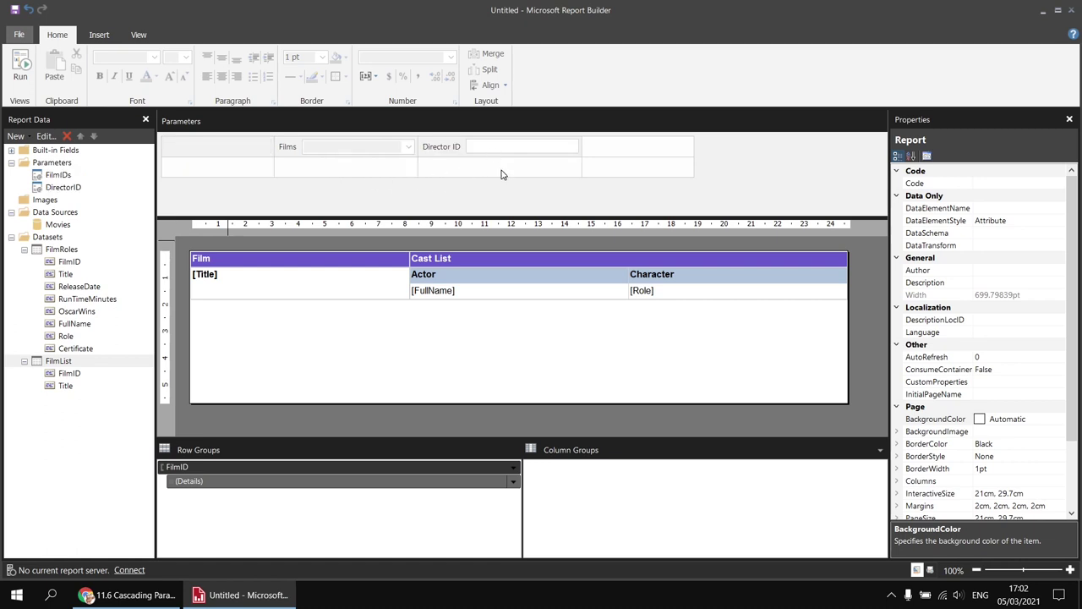
click(22, 73)
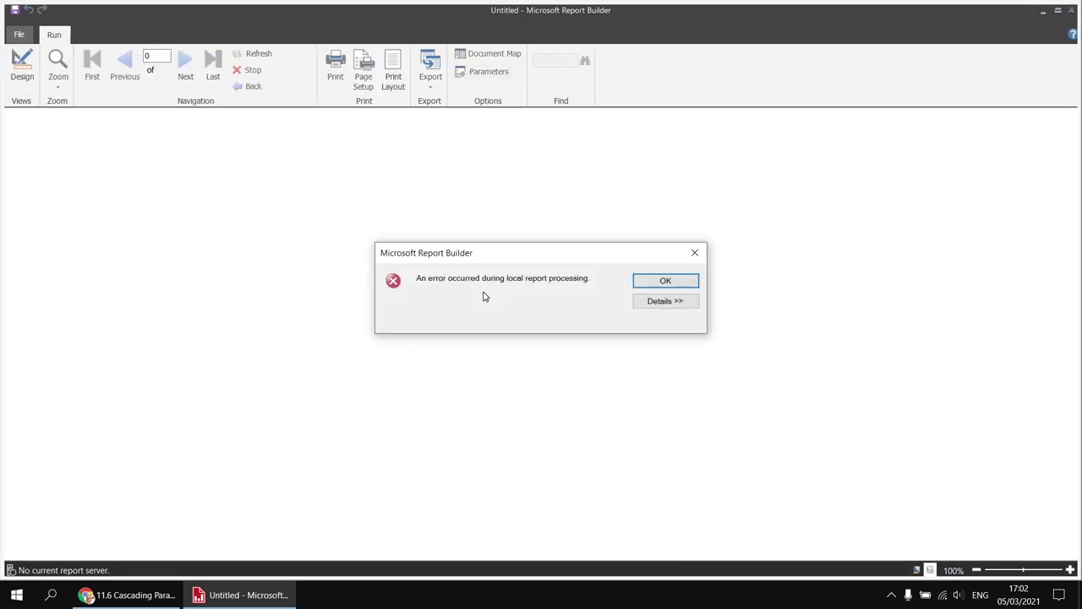
click(667, 303)
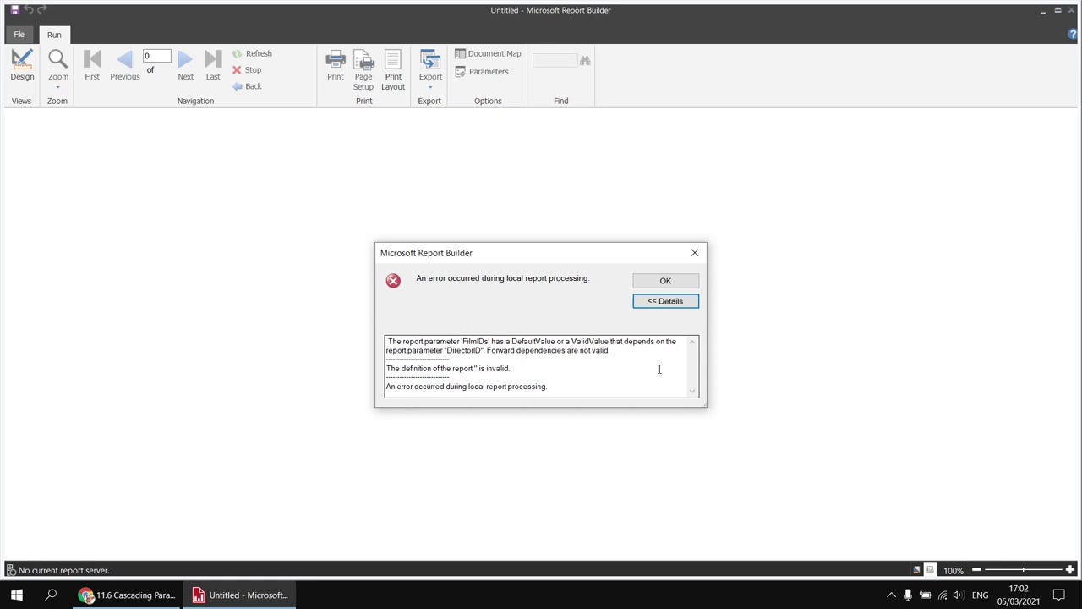
click(666, 283)
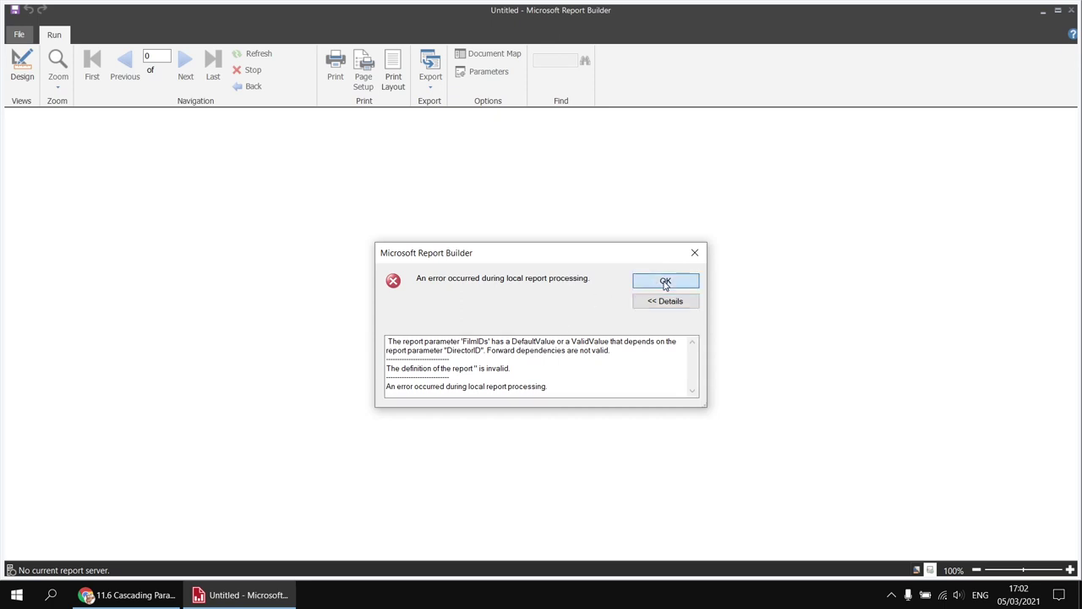
click(21, 67)
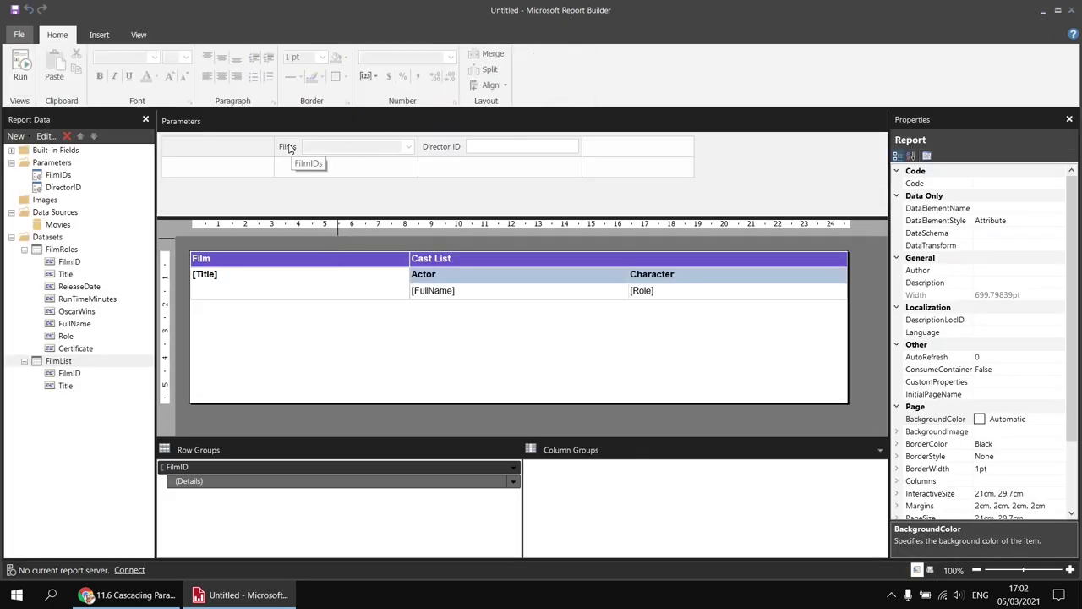
Step: Arrange the Director ID parameter directly above Films in the first column, and test the report's Films list with Director ID 4
drag(288, 147, 192, 171)
drag(438, 150, 234, 143)
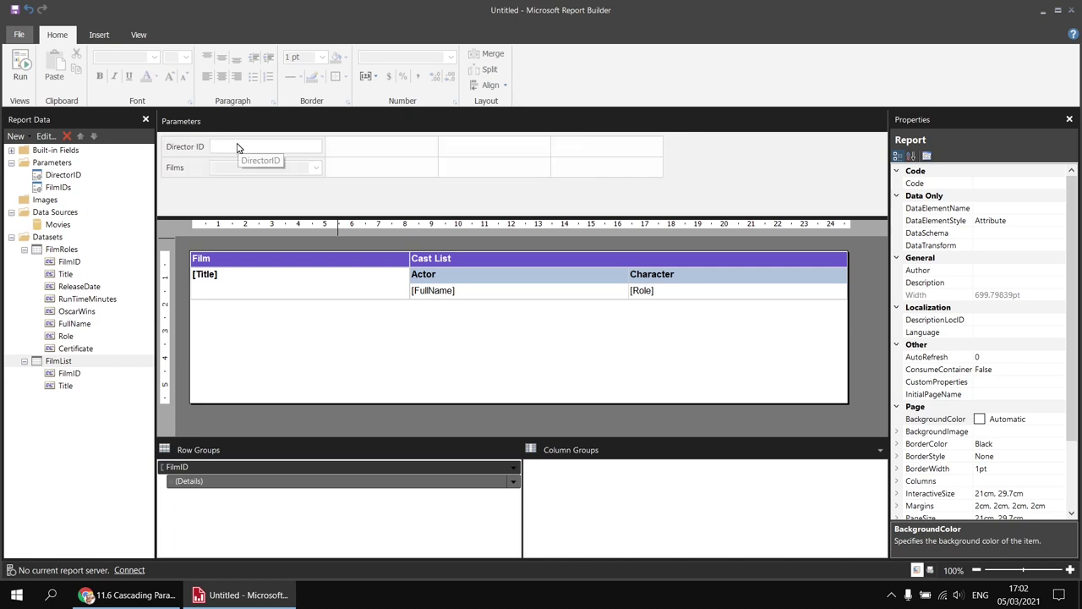
click(22, 67)
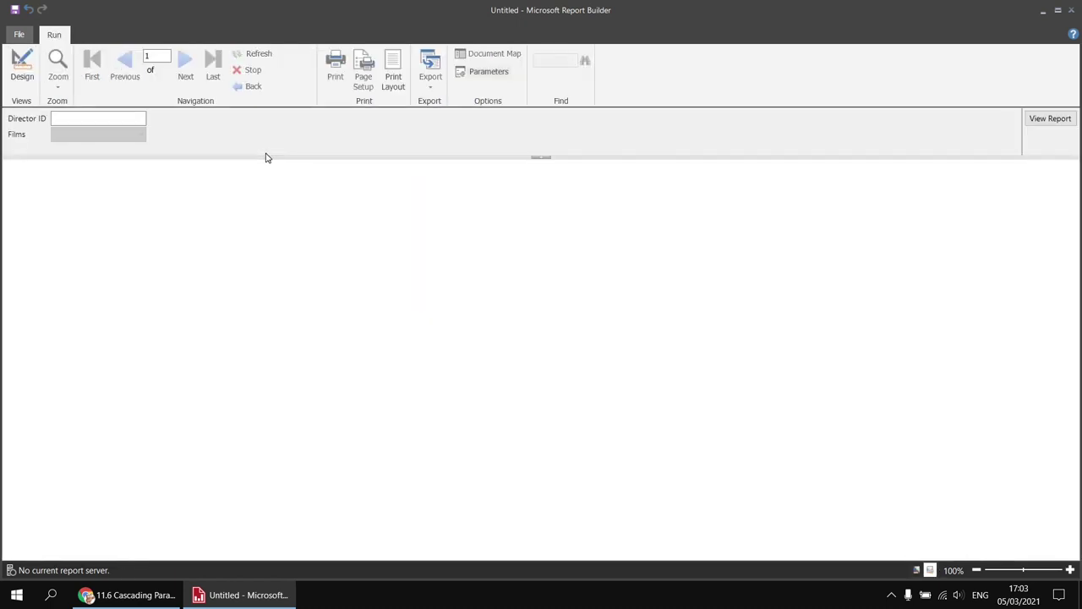
text(4)
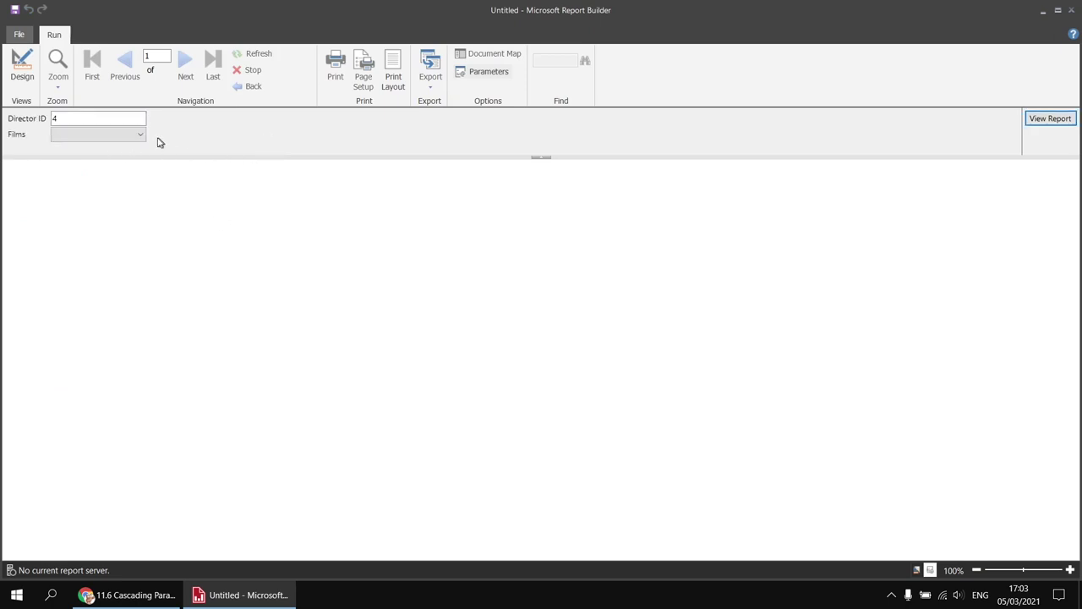
click(141, 136)
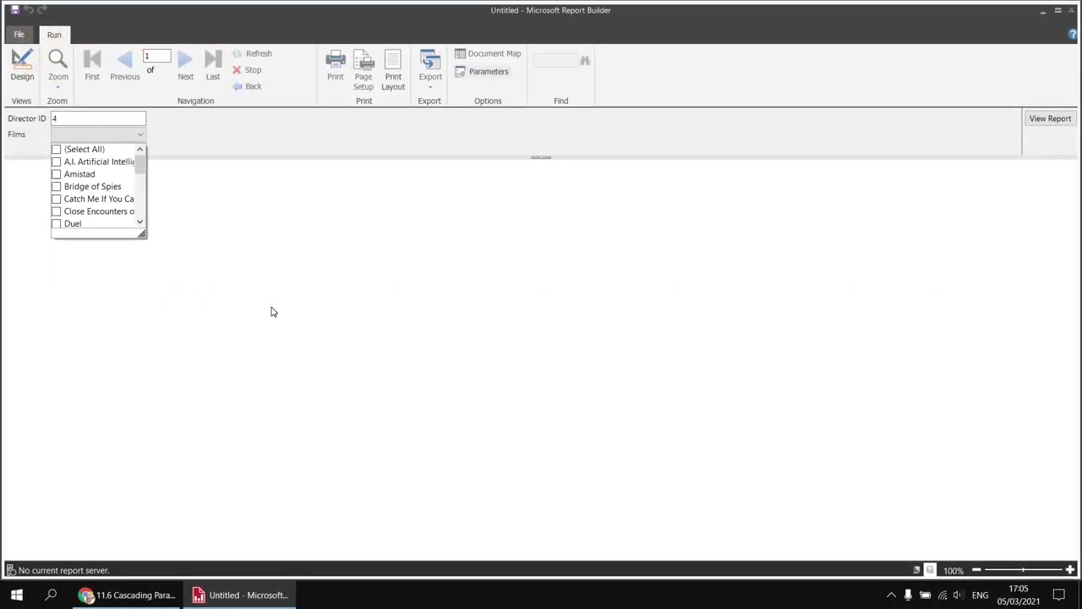
click(77, 118)
click(22, 68)
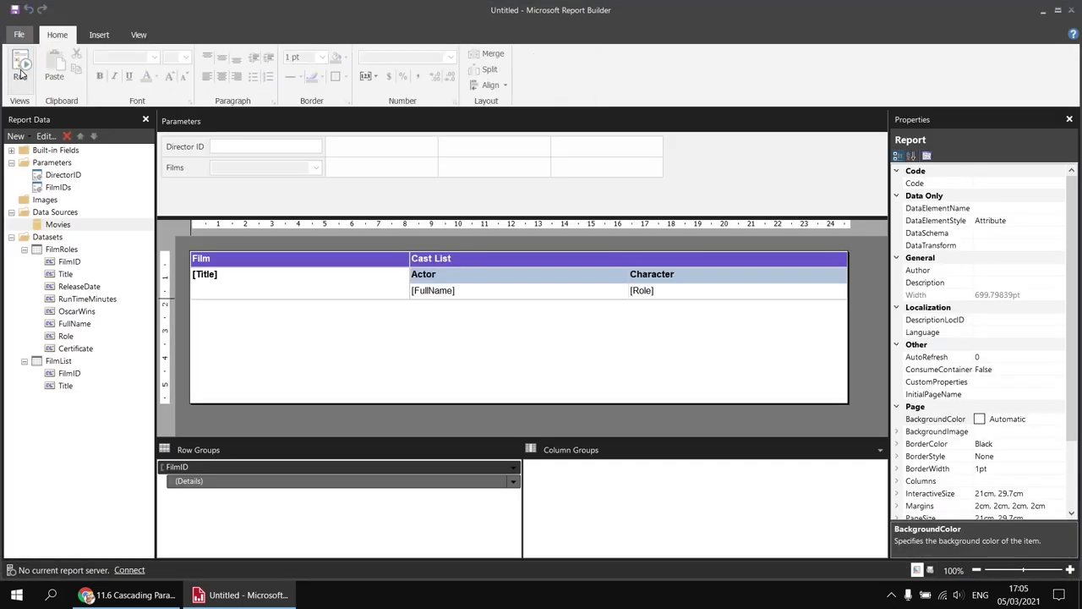
Step: Add a new embedded dataset named DirectorList to the Movies data source
right_click(83, 225)
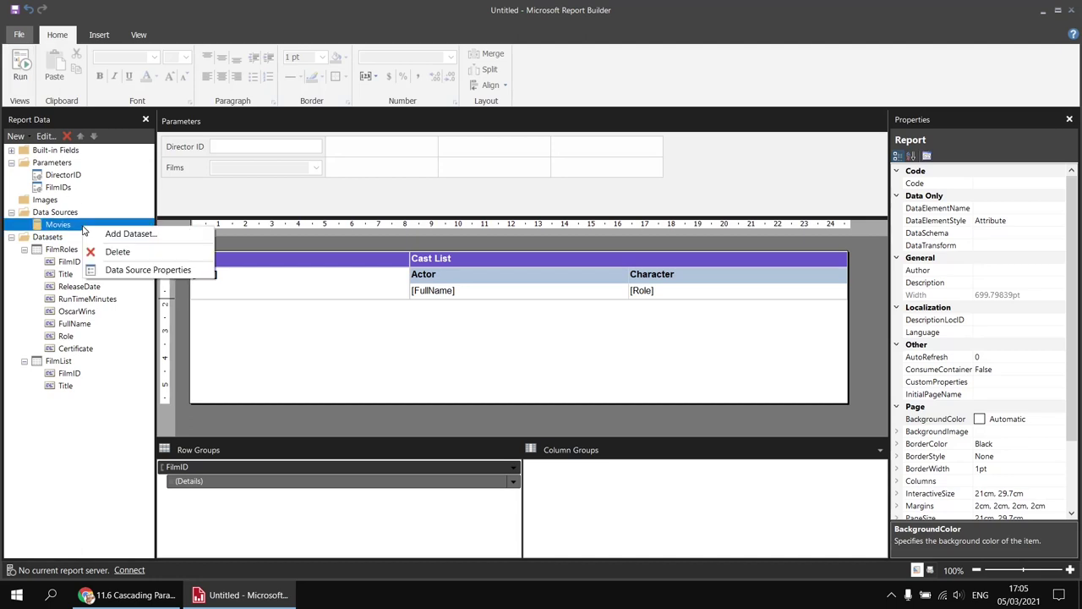
click(129, 234)
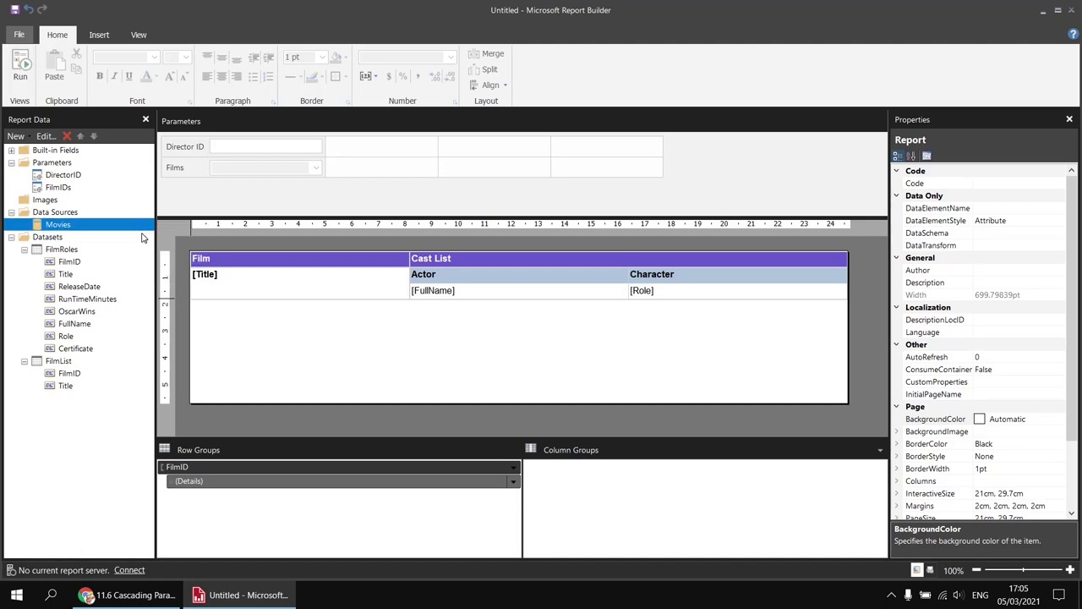
text(Director)
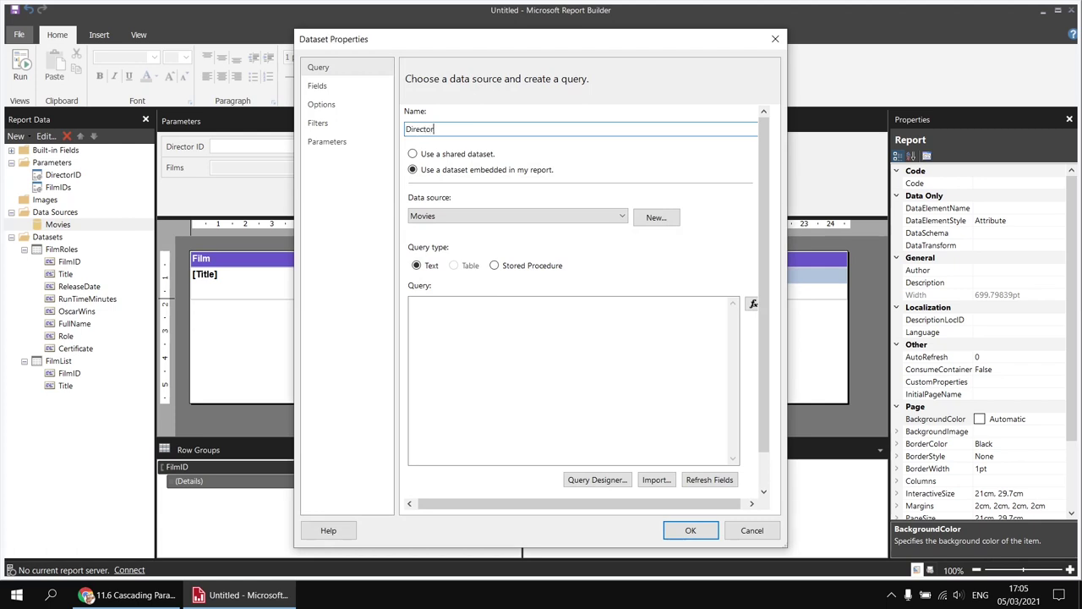
Step: Build the DirectorList query from the DirectorID and FullName fields of the Director table, and save the dataset
click(597, 480)
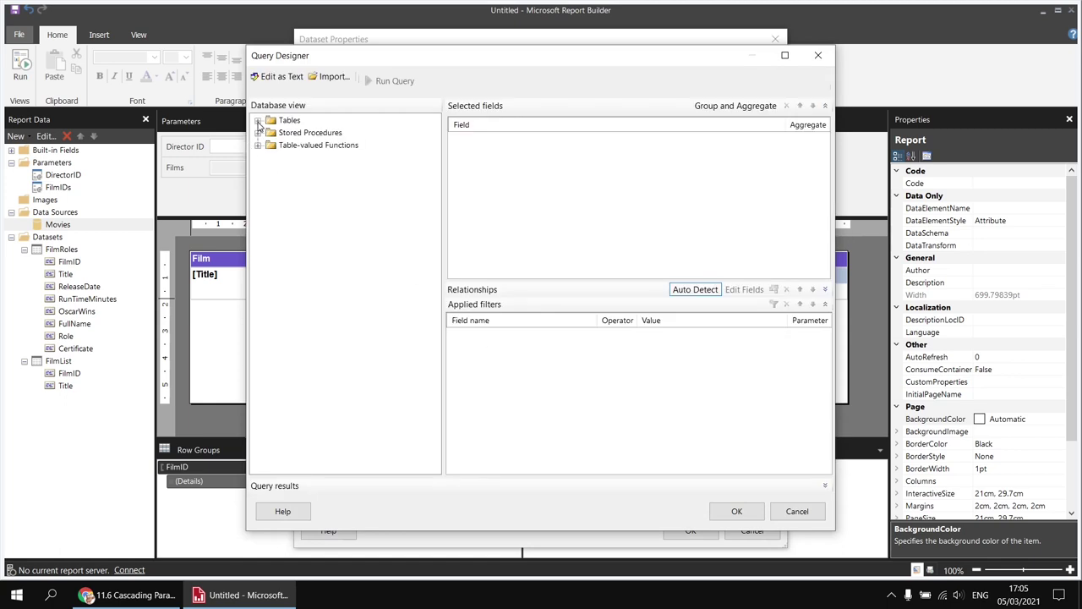
click(258, 121)
click(271, 170)
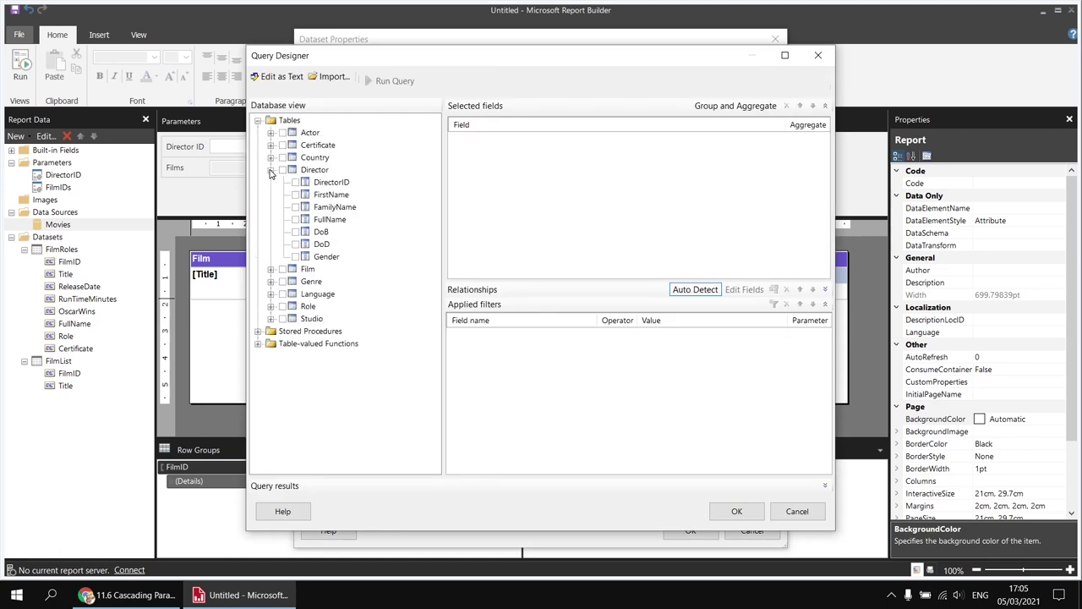
click(295, 182)
click(295, 220)
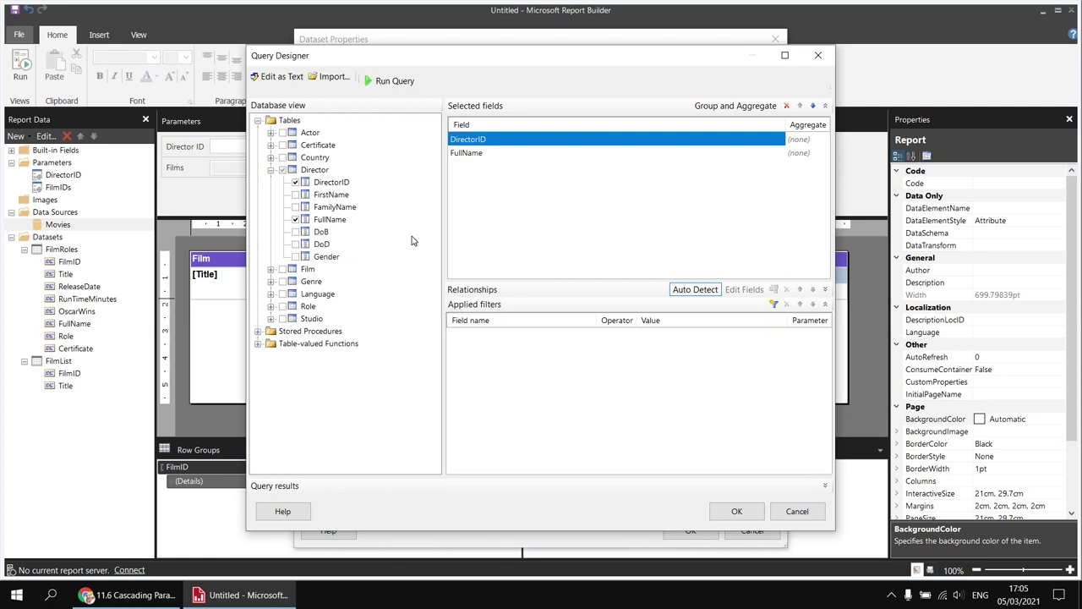
click(734, 511)
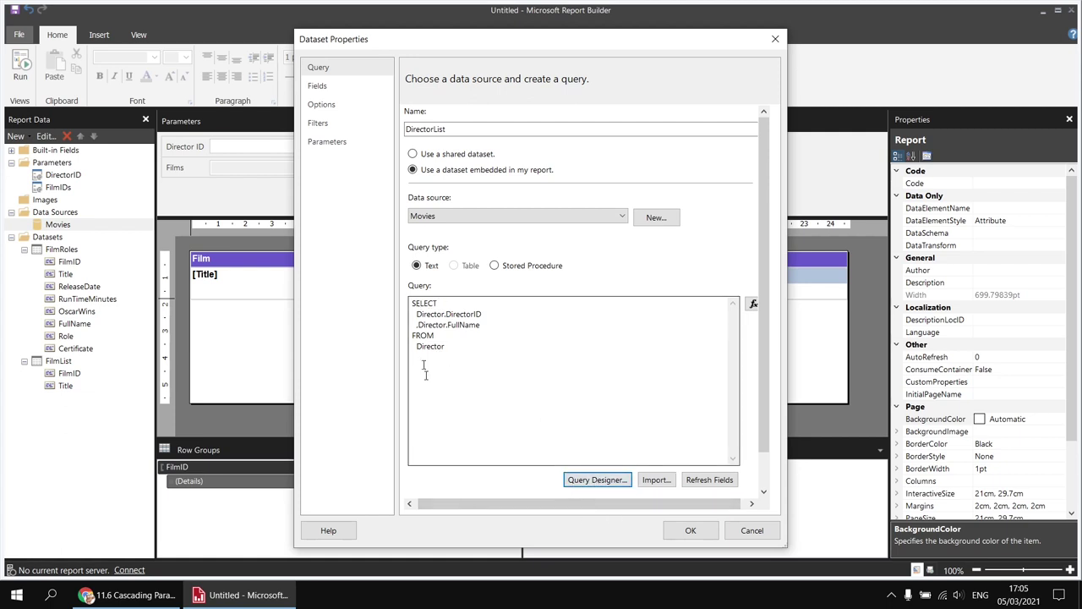
click(690, 530)
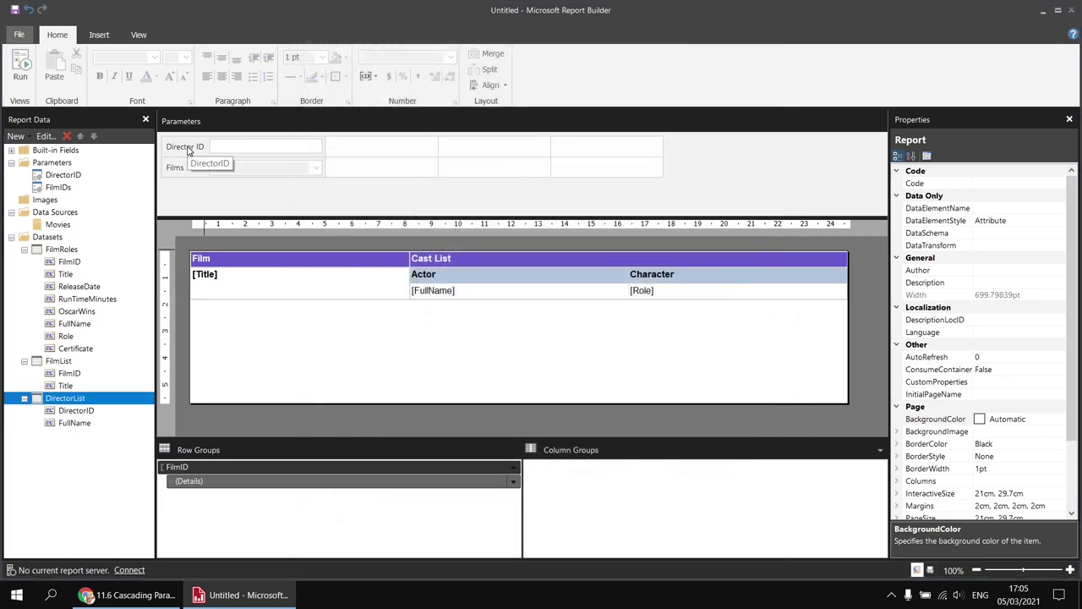
Step: Change the DirectorID parameter's prompt to Director and its data type to Integer
double_click(188, 150)
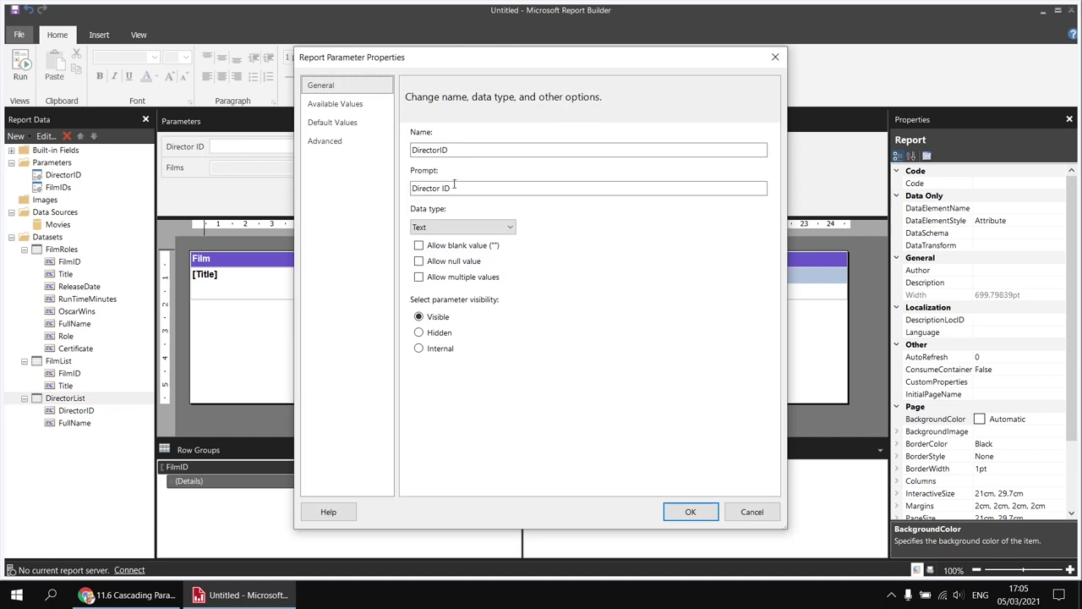
double_click(454, 188)
key(BackSpace)
click(474, 228)
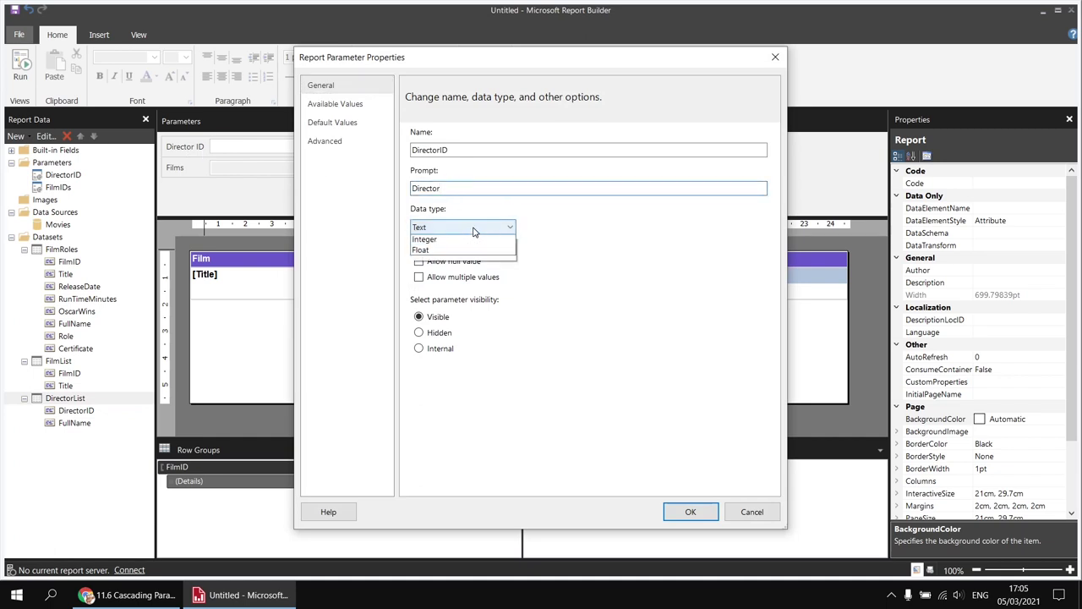
click(453, 273)
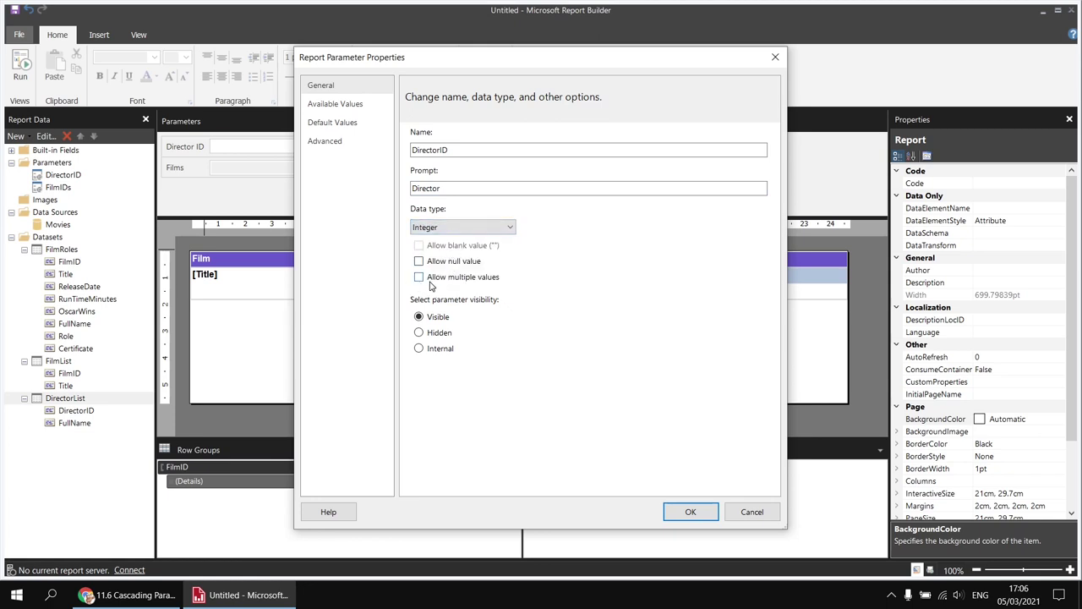
Step: Get the DirectorID parameter's available values from the DirectorList dataset, with DirectorID as value field and FullName as label field
click(357, 104)
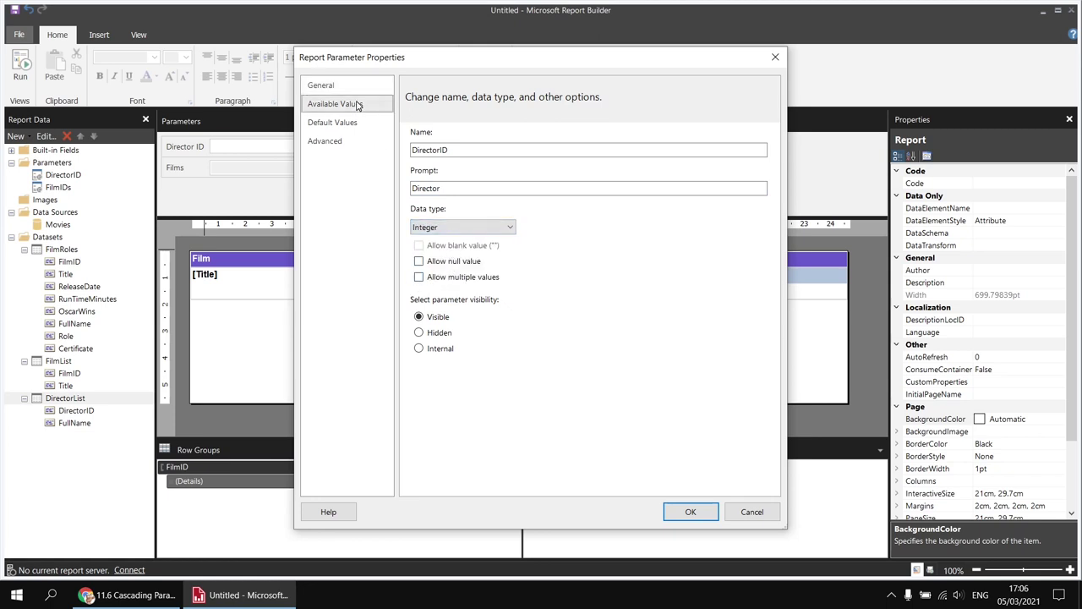
click(444, 184)
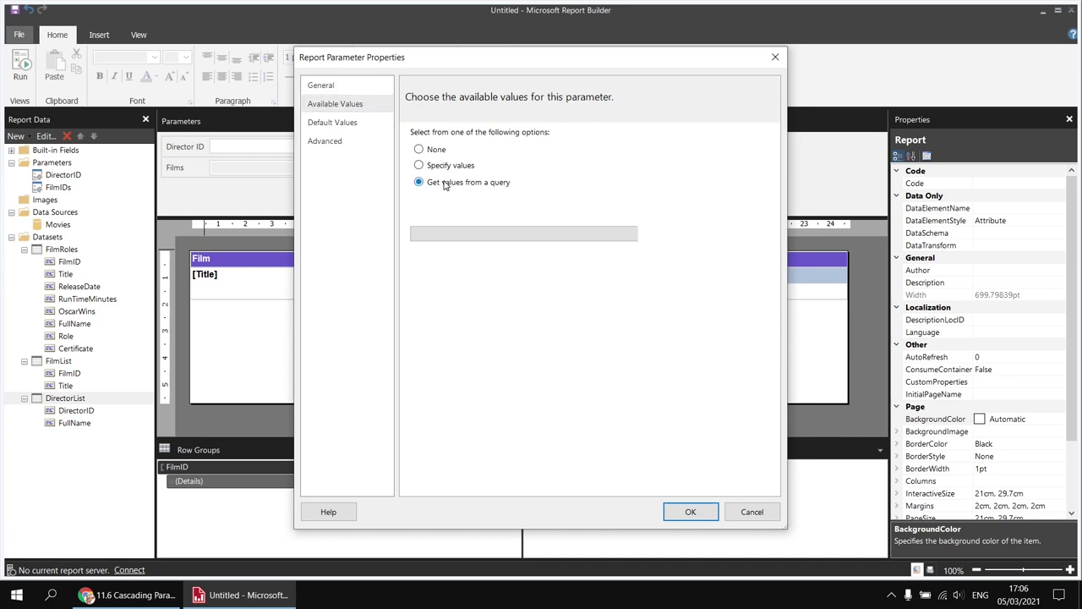
click(449, 236)
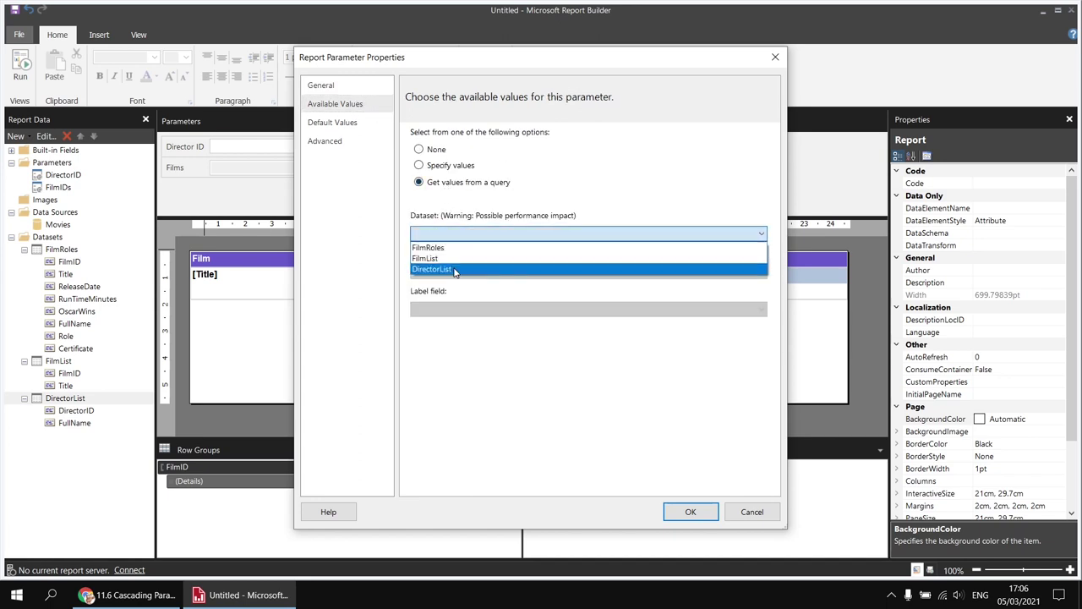
click(440, 269)
click(451, 273)
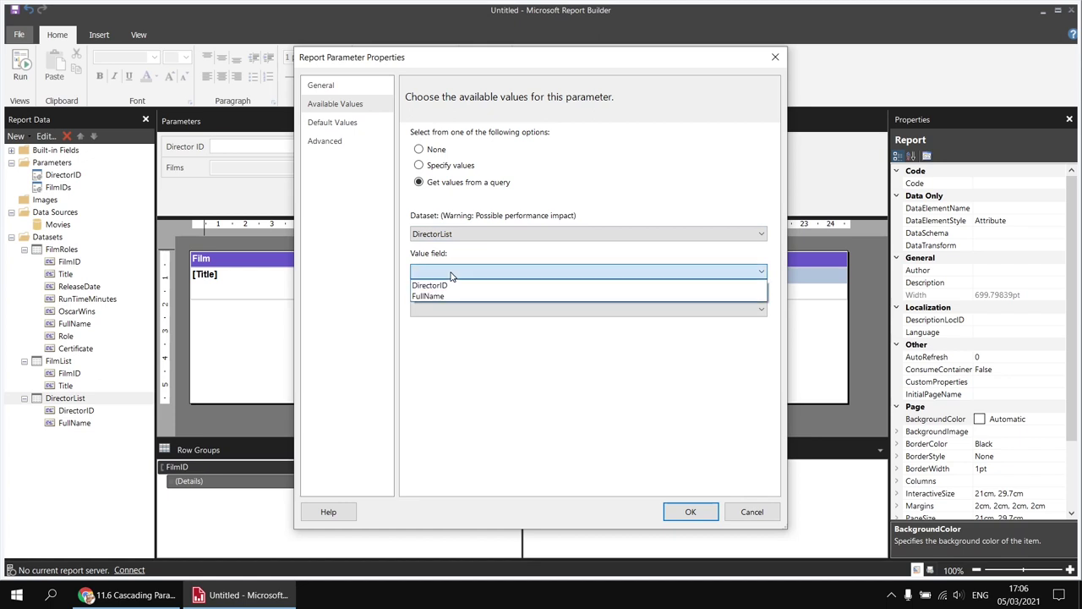
click(451, 287)
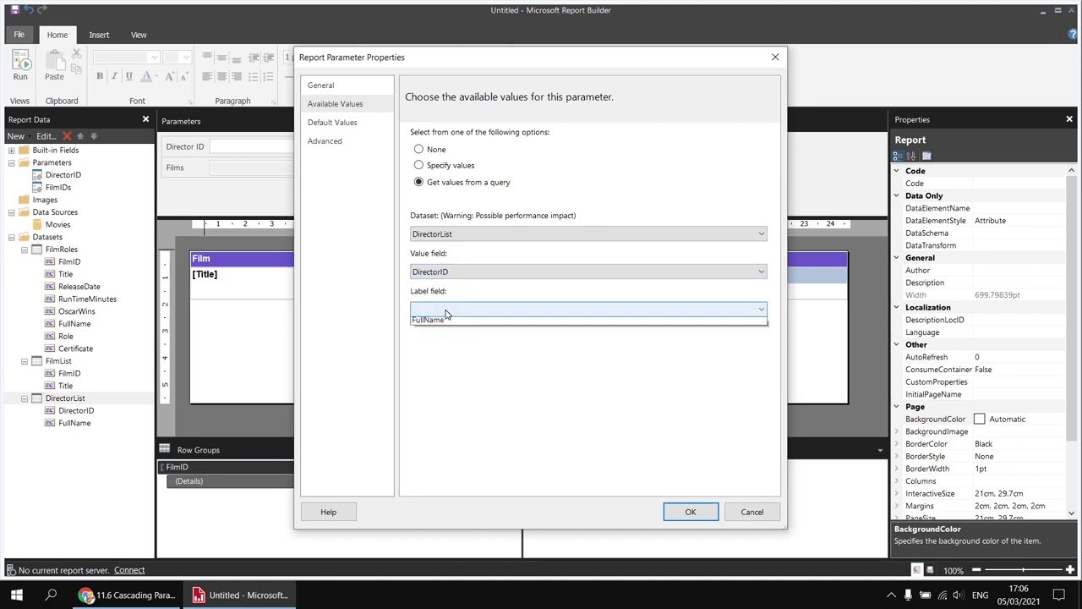
click(449, 310)
click(428, 335)
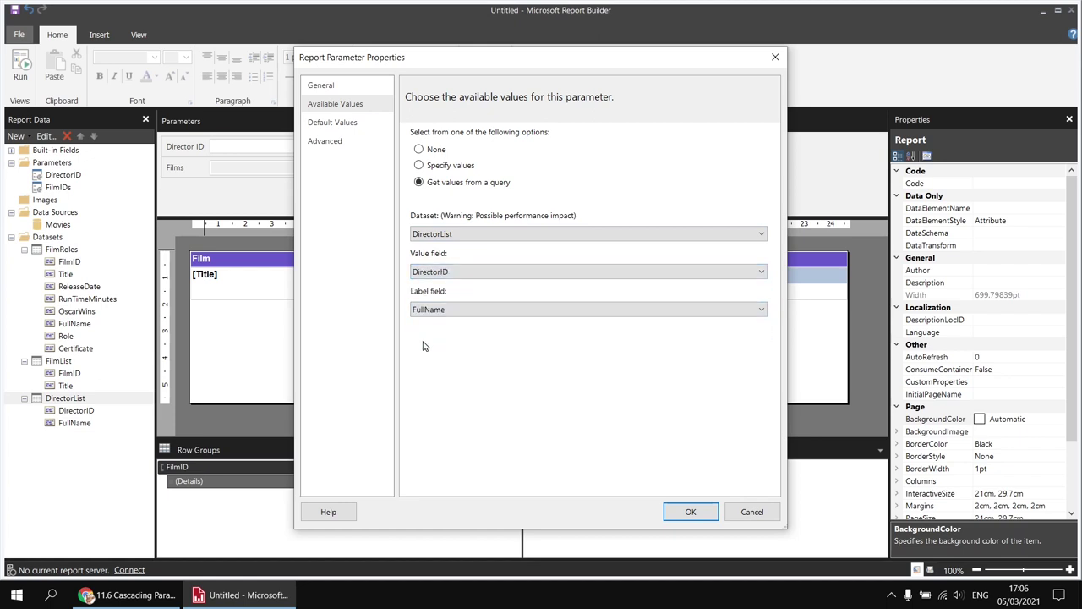
click(688, 512)
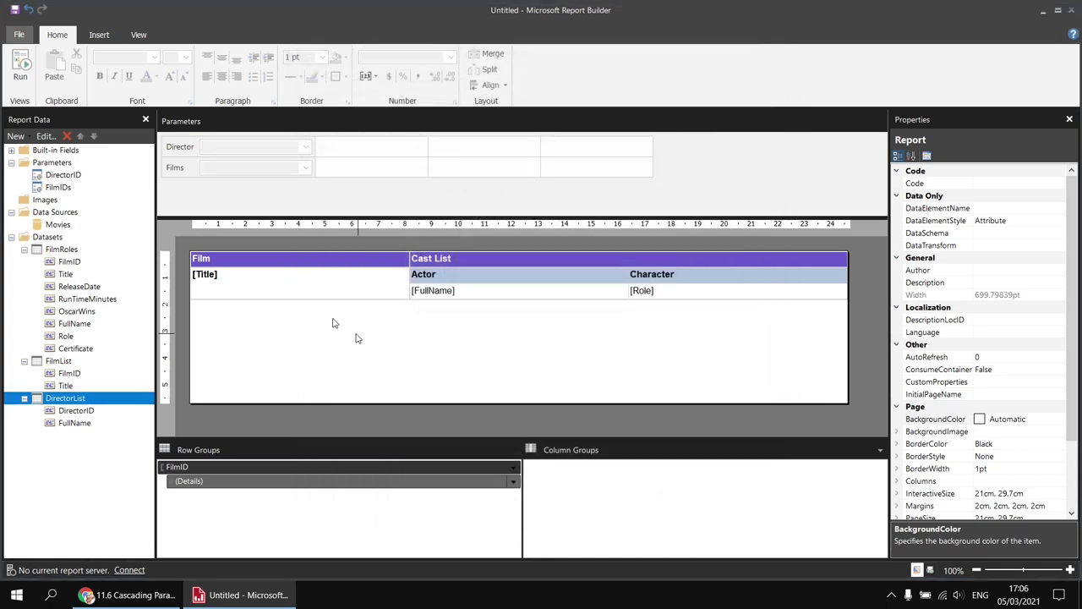
Step: Run the report for director George Lucas with all of his films selected
click(20, 66)
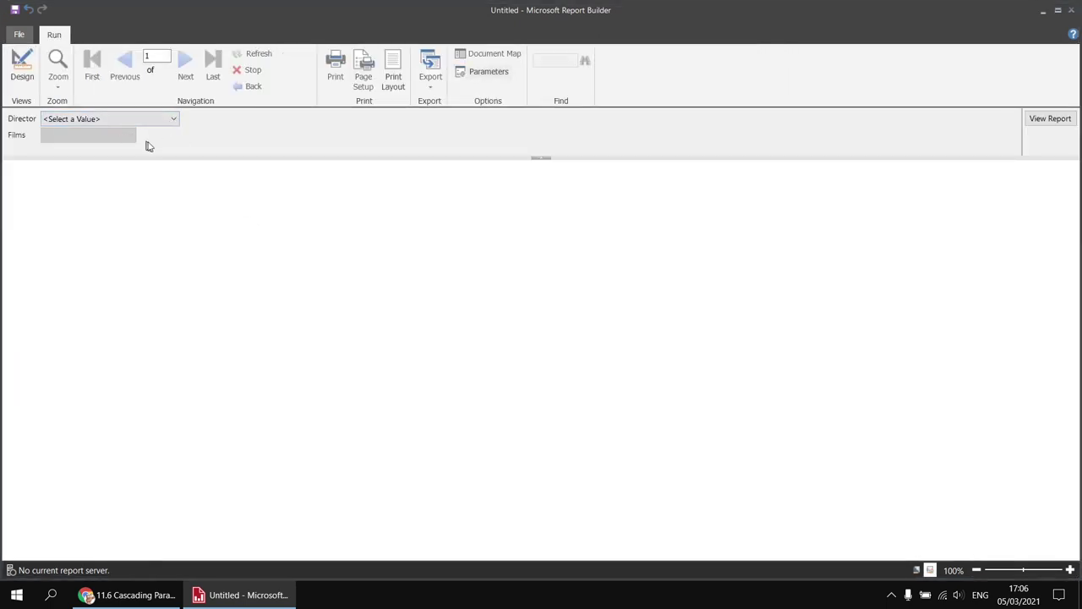
click(174, 121)
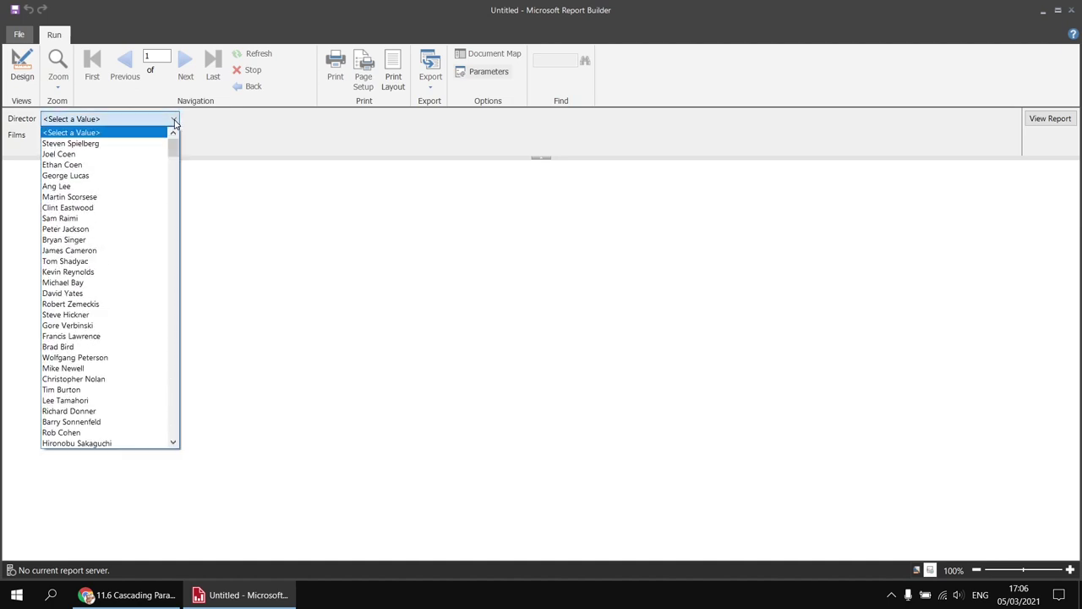
click(97, 176)
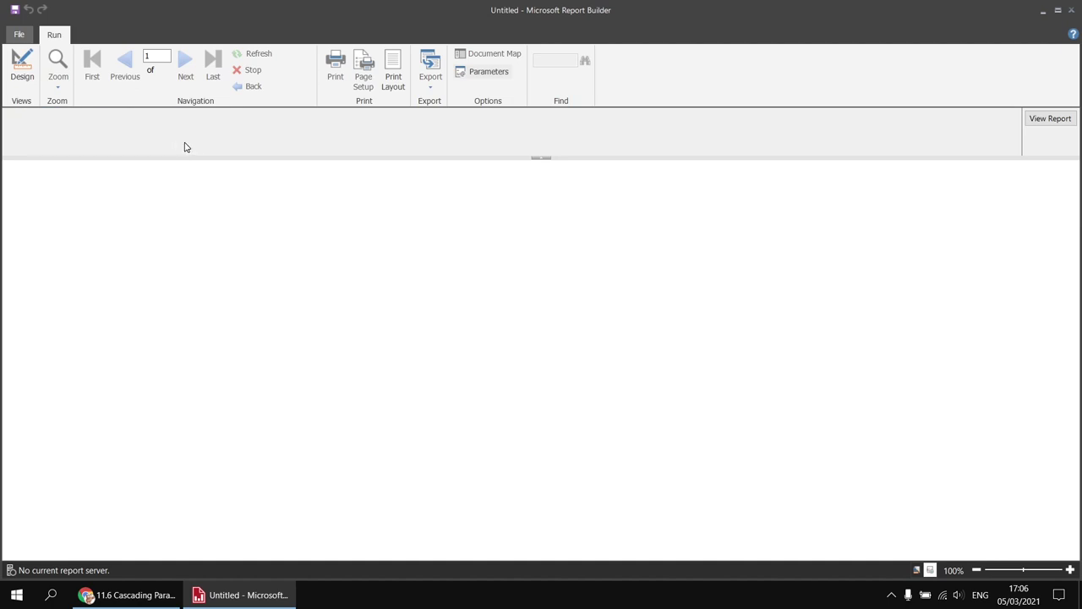
click(131, 136)
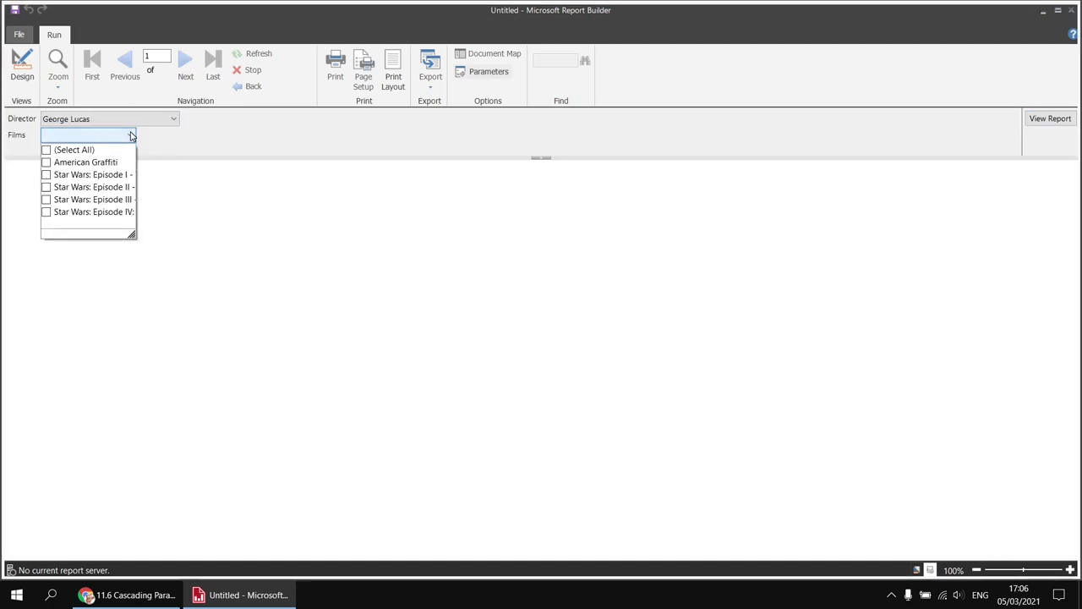
click(48, 150)
click(1036, 120)
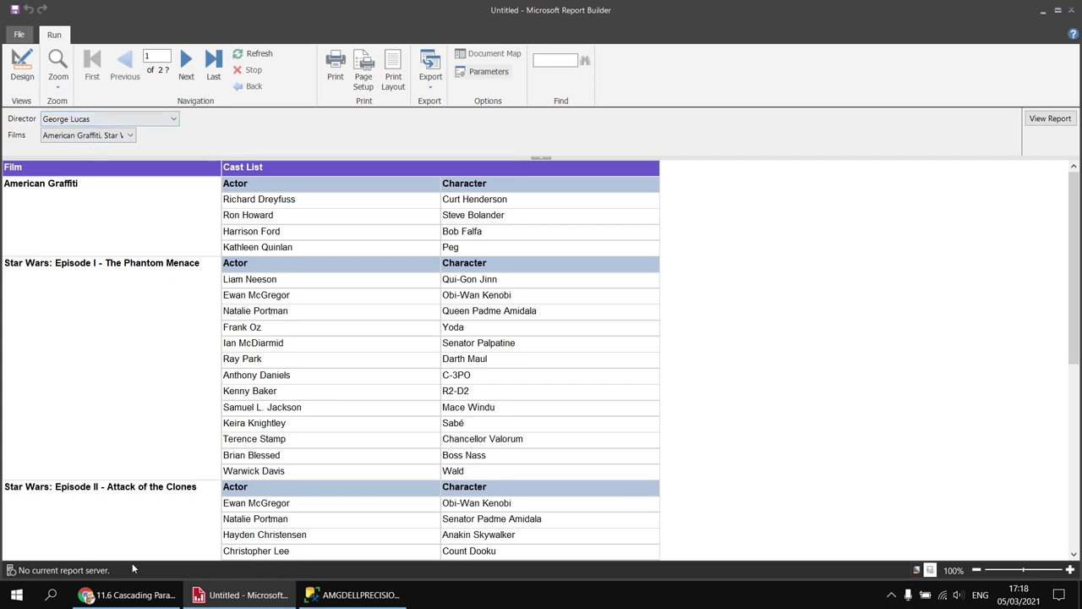
Step: Switch to Chrome to view the 11.6 Cascading Parameters report, and bring up the Wise Owl Movies Database video page
click(133, 594)
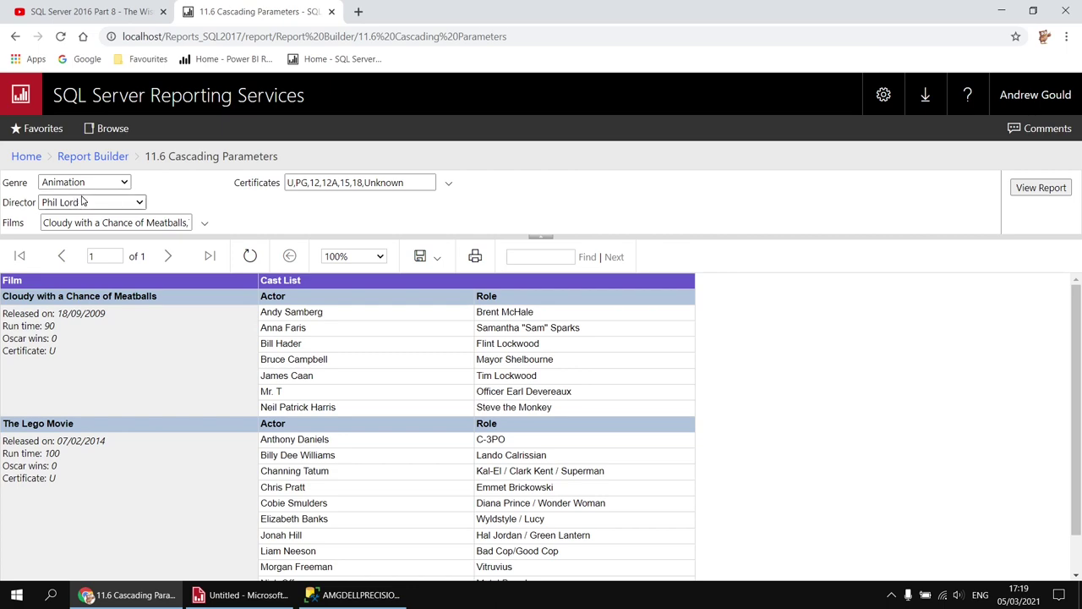
click(89, 11)
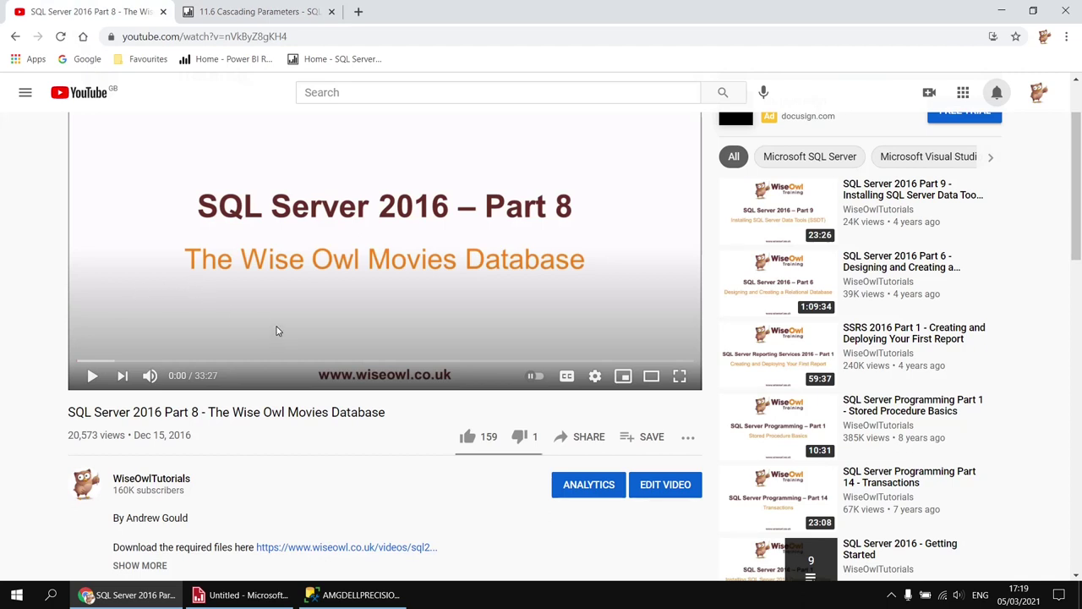
Step: Switch to SQL Server Management Studio and examine the Director and Genre tables in the Movies database diagram
click(346, 595)
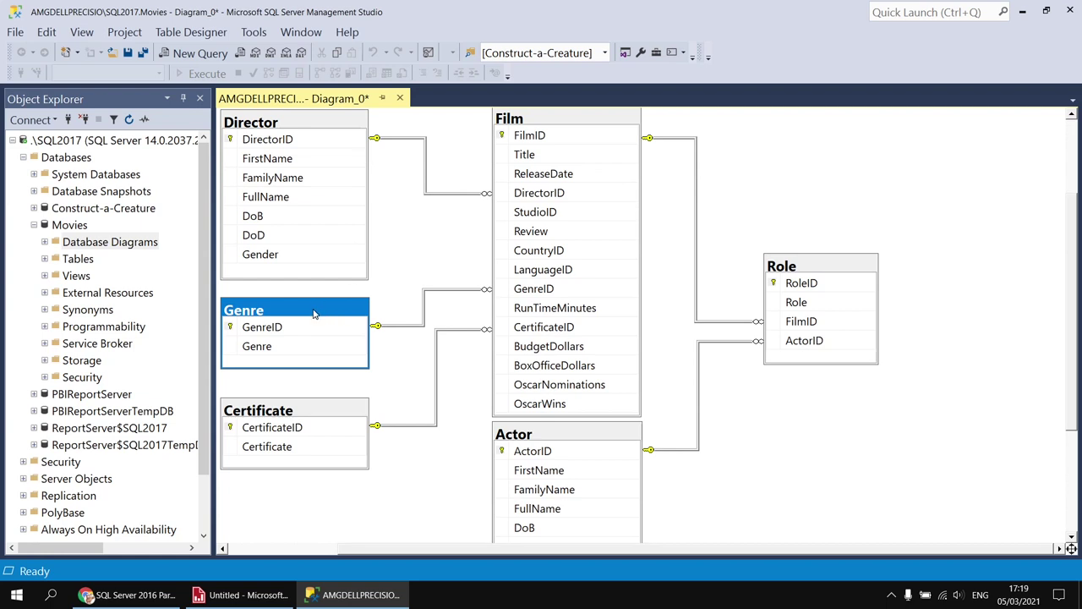
click(317, 124)
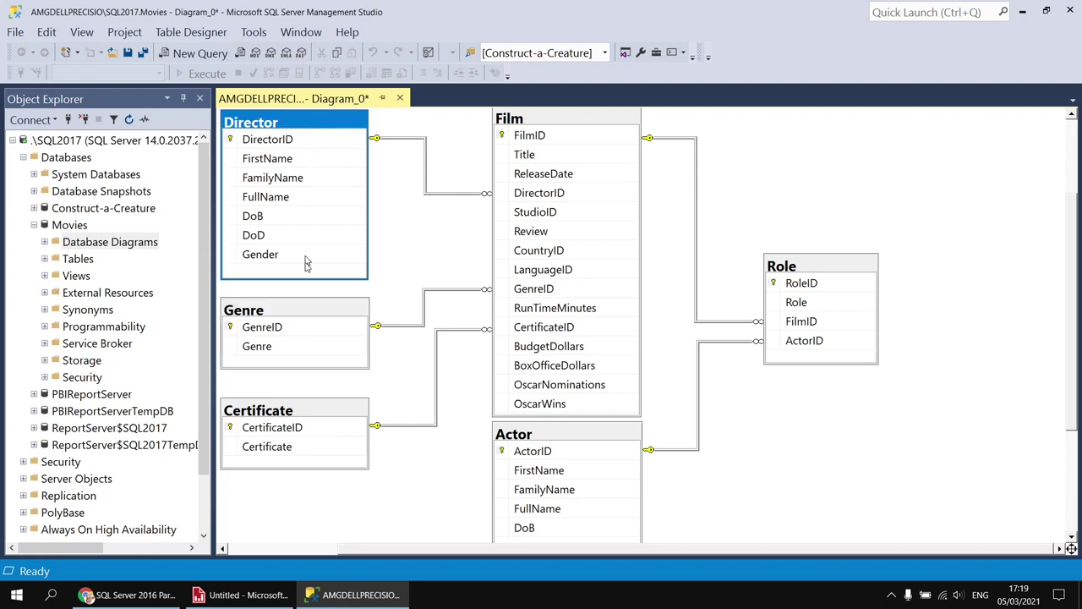
click(307, 315)
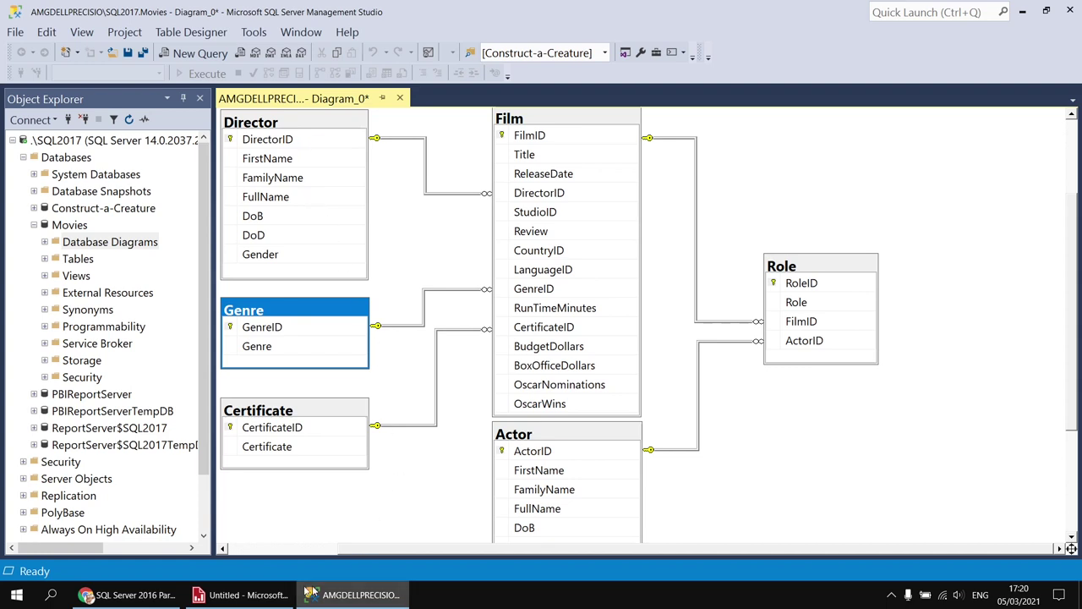
Step: Switch back to Report Builder, return the report to design view, and add the Film table's GenreID field to the DirectorList query with Query Designer
click(250, 600)
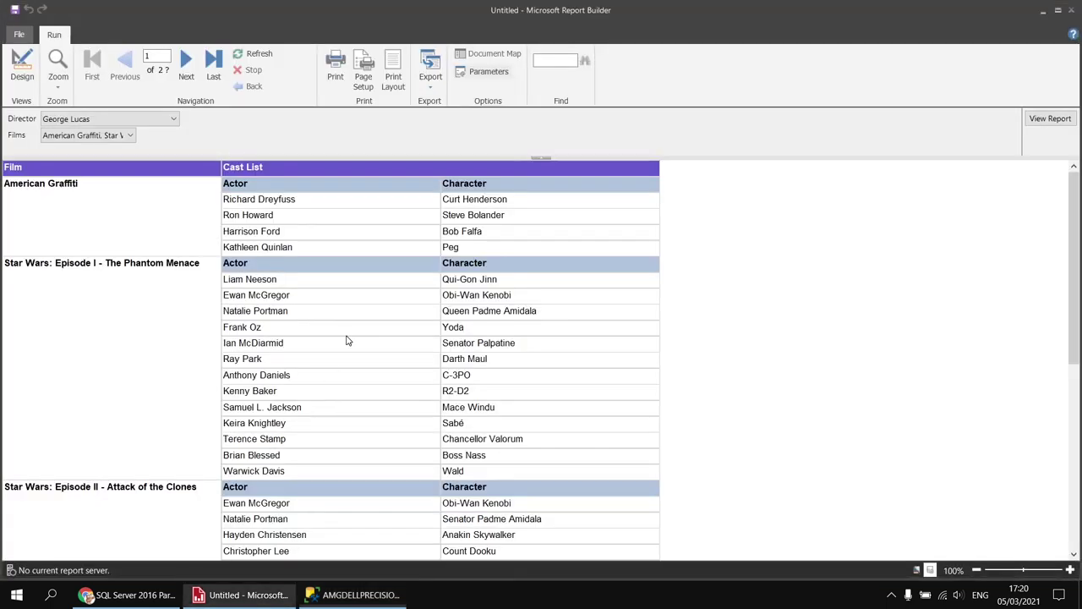
click(22, 74)
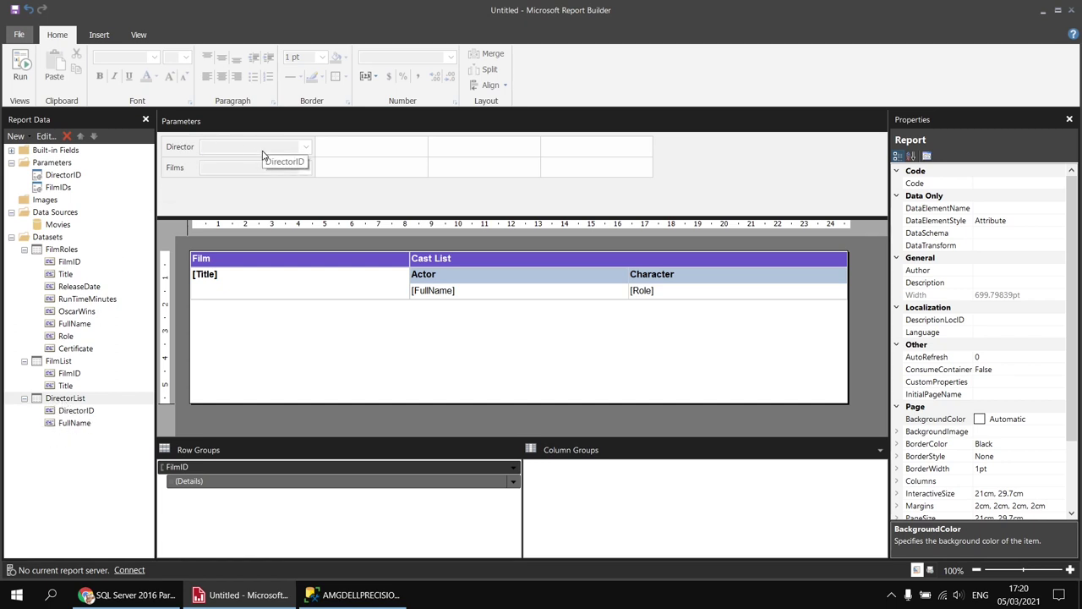
right_click(93, 398)
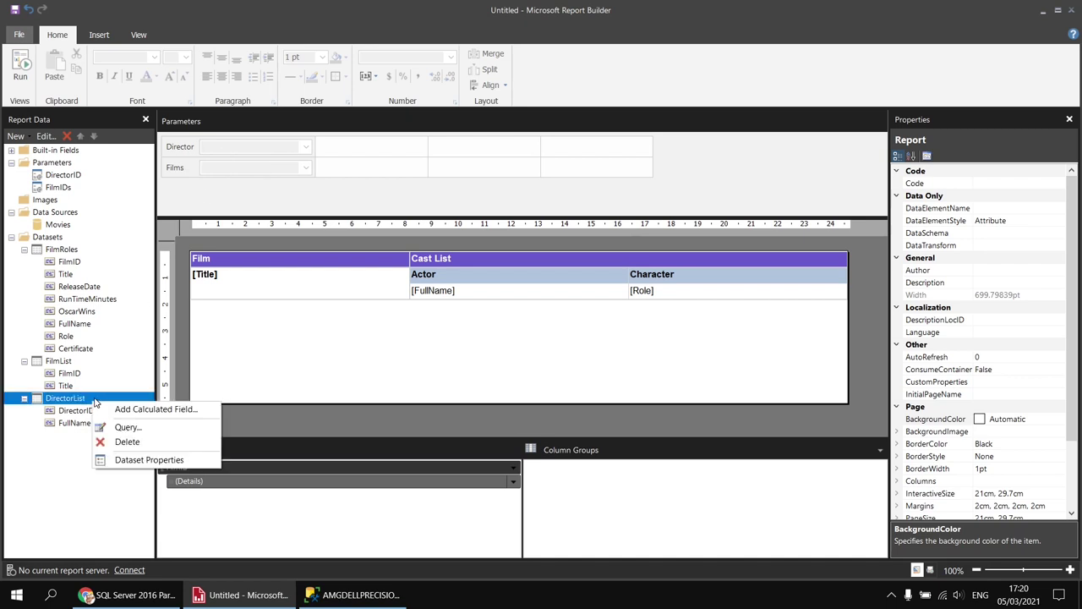
click(149, 459)
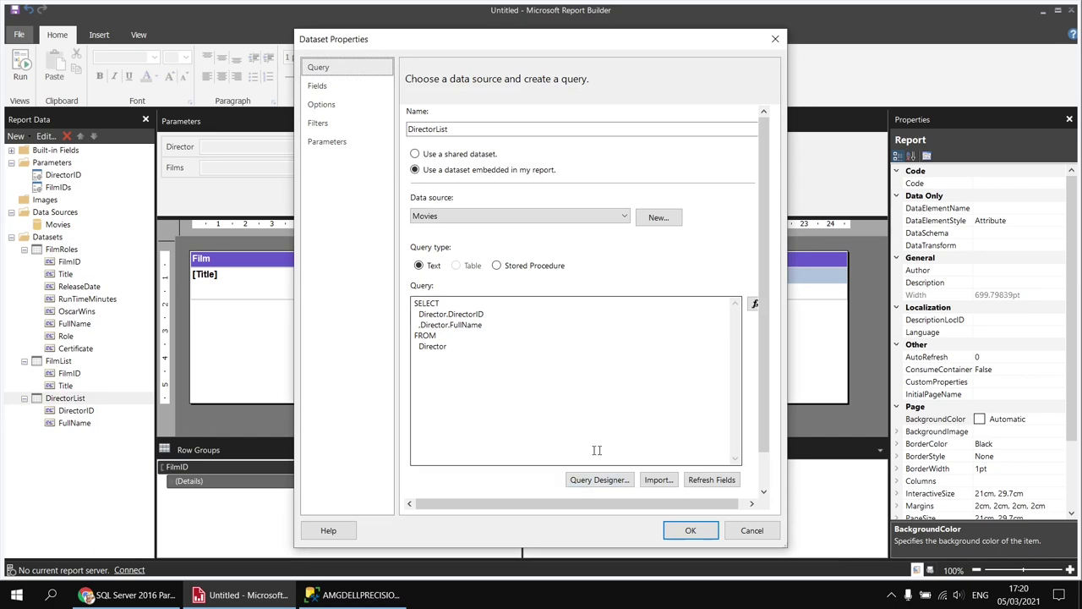
click(592, 480)
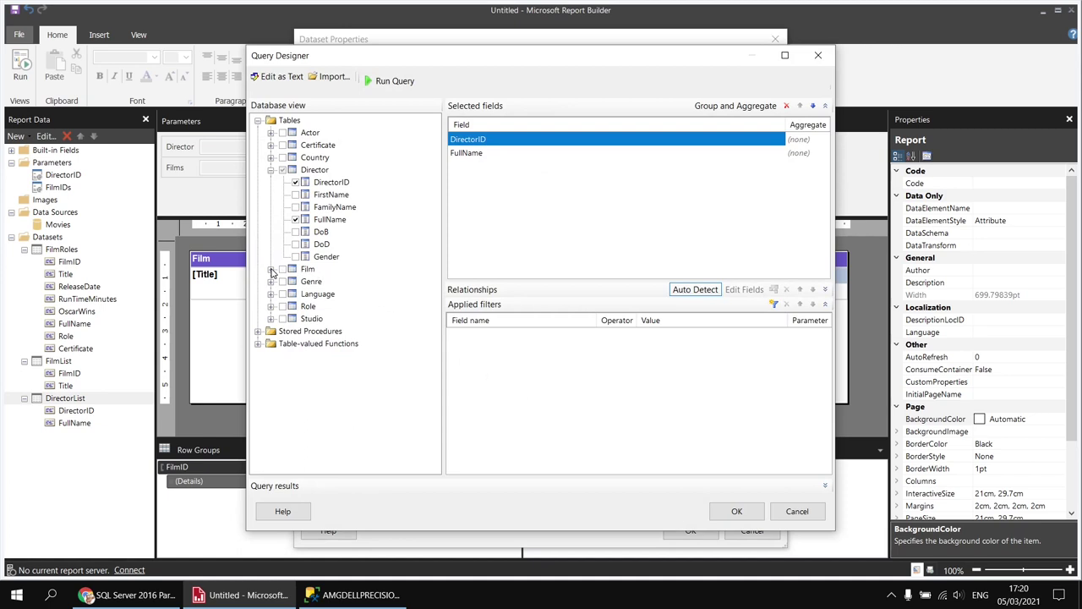
click(269, 269)
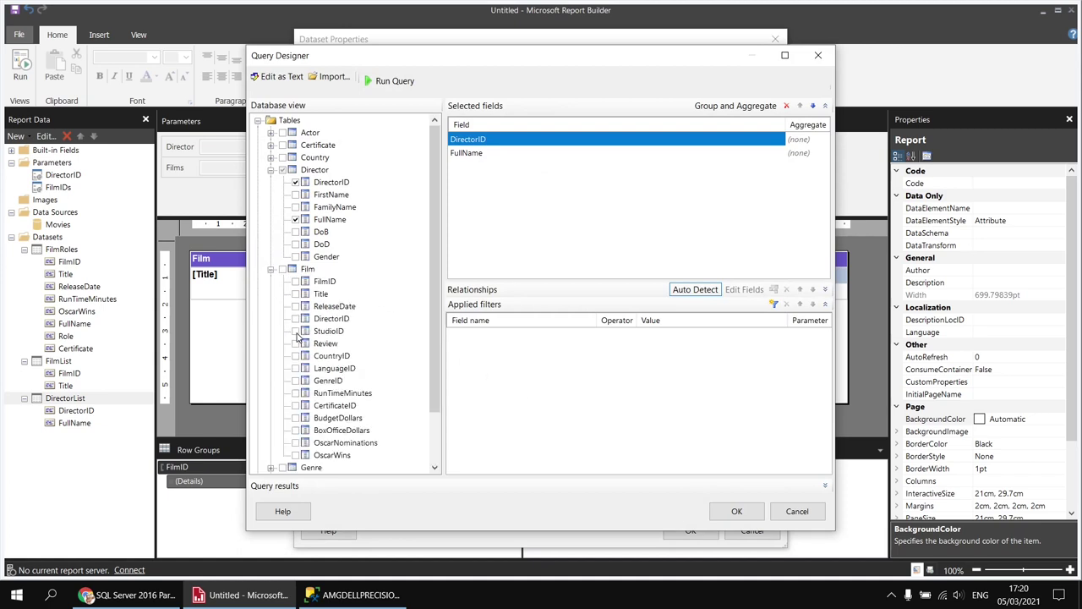
click(296, 381)
click(710, 514)
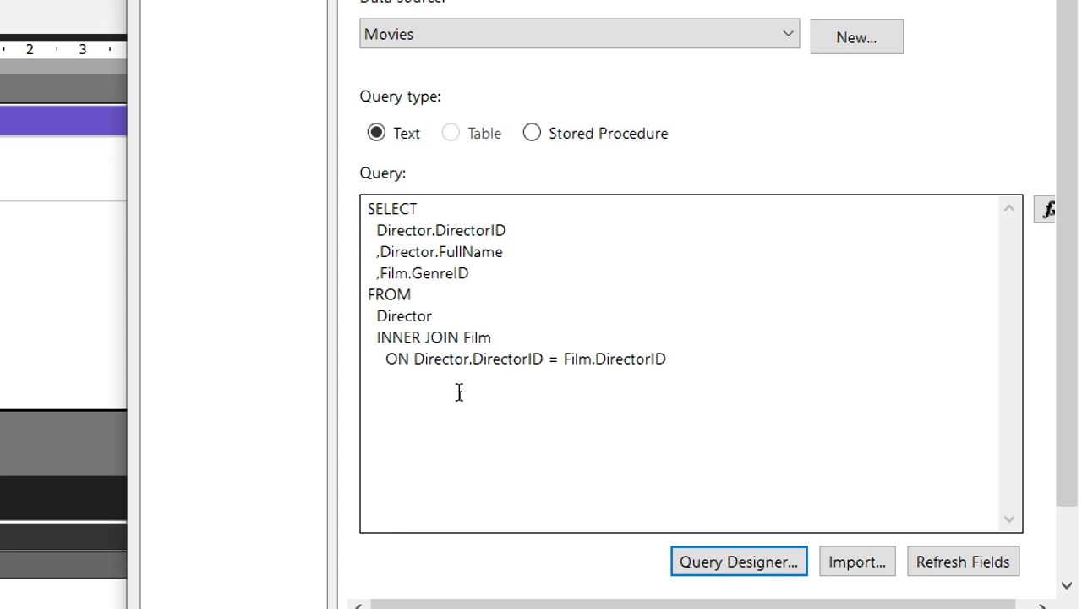
Step: Remove Film.GenreID and its leading comma from the DirectorList query's SELECT list, keeping the join to Film
click(471, 273)
drag(471, 273, 379, 273)
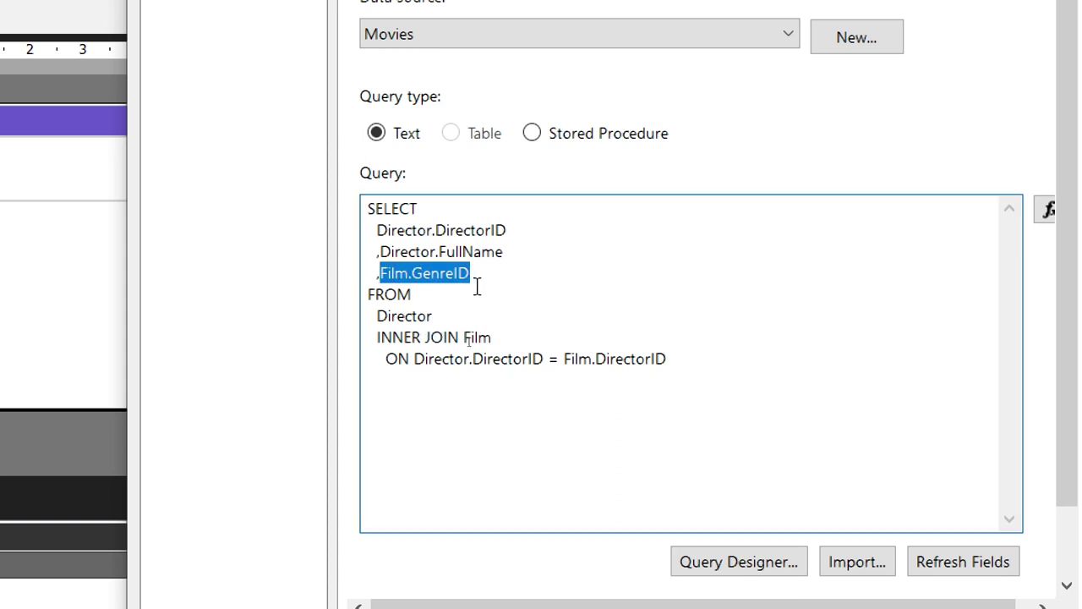
key(Delete)
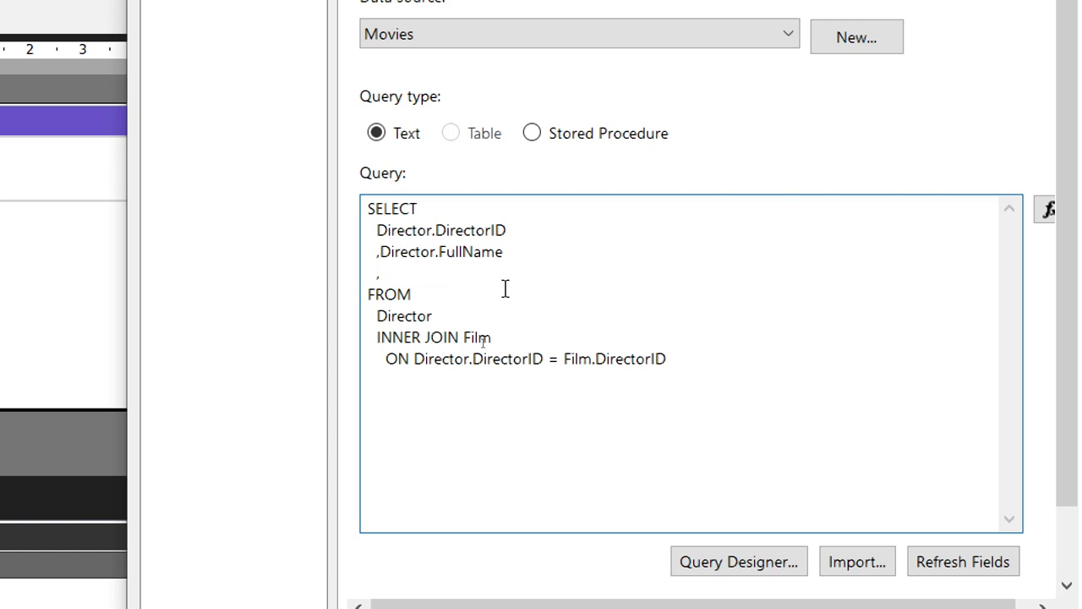
key(BackSpace)
key(BackSpace)
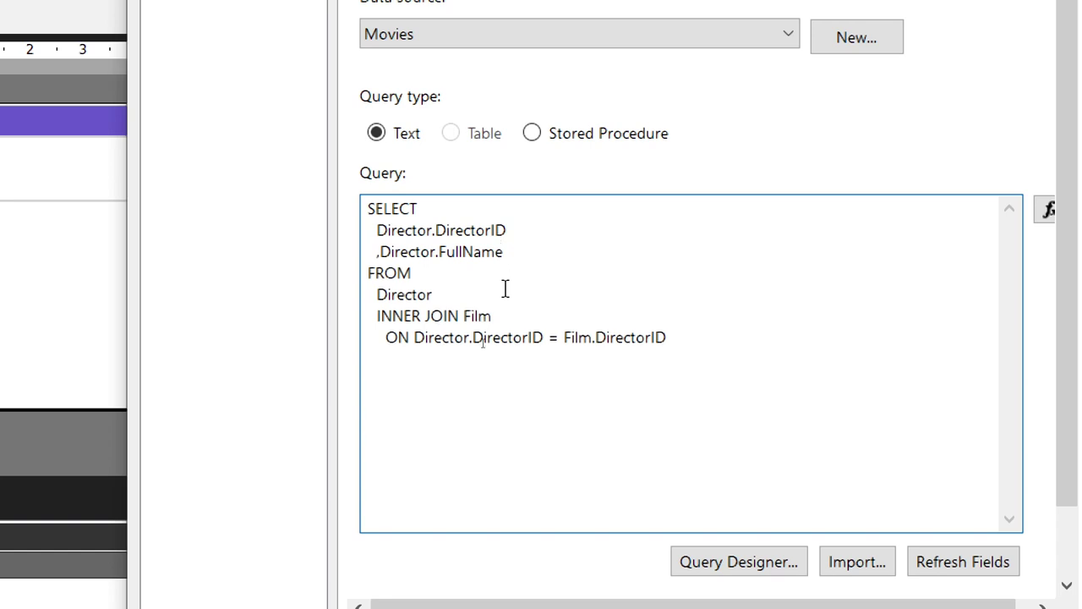
click(699, 338)
key(Return)
text(WHERE)
key(Return)
text(Film.GenreID)
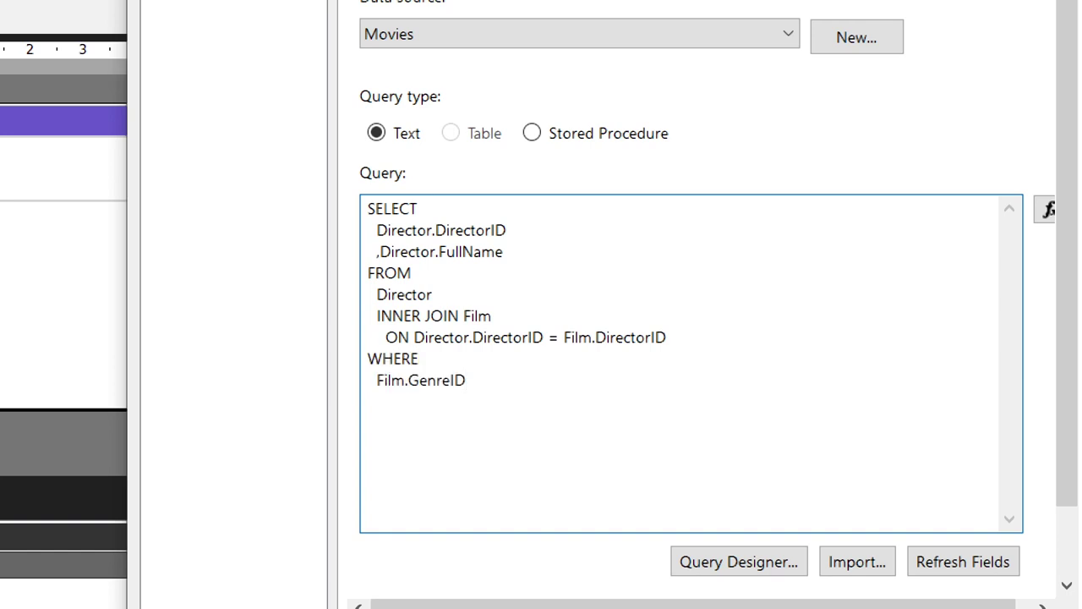
text( = @GenreID)
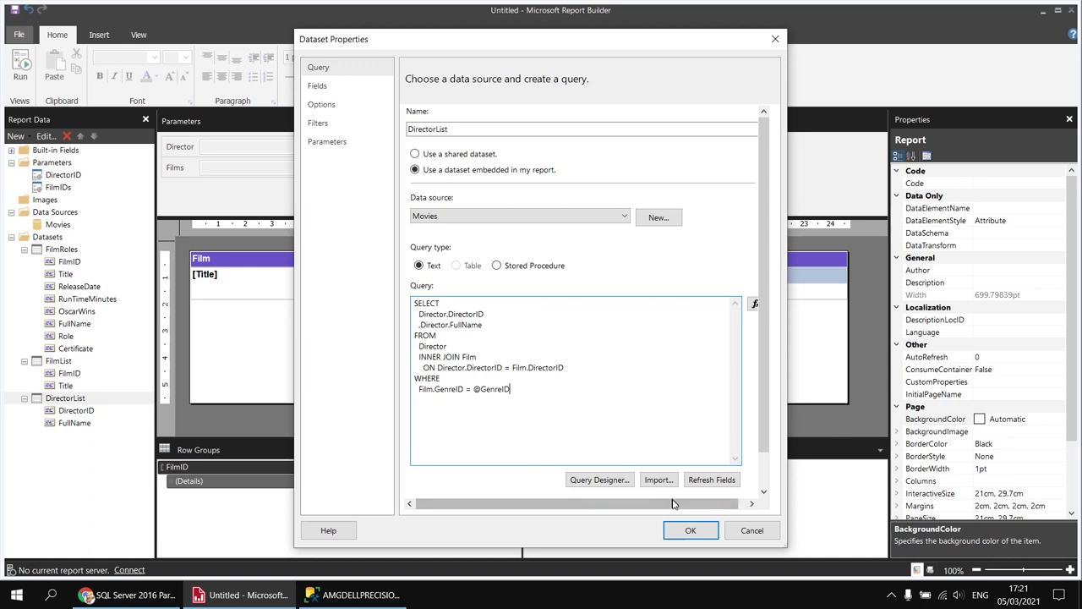
click(690, 530)
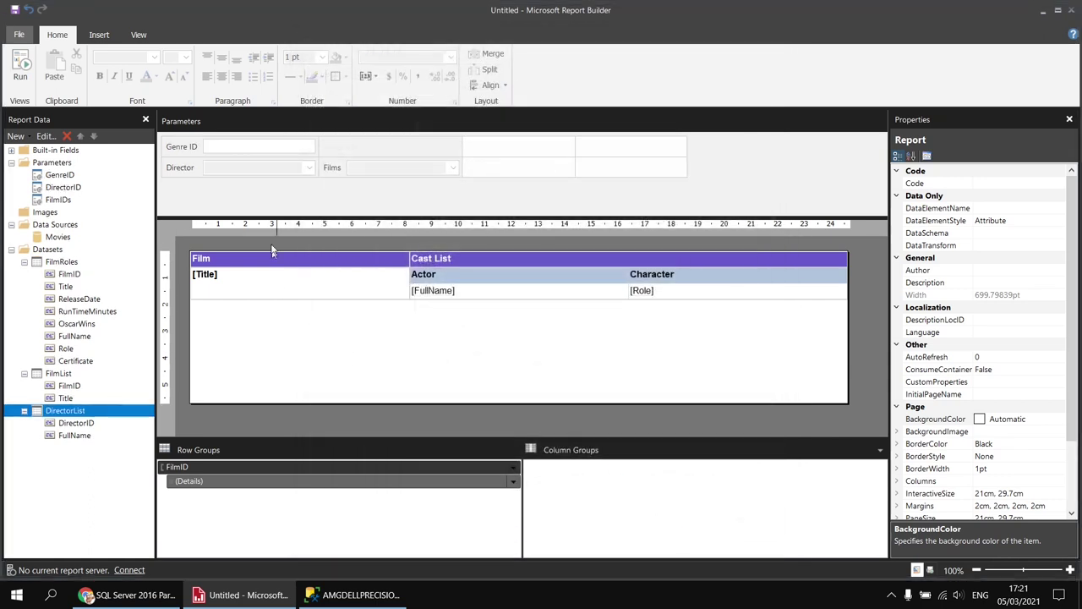
Step: Insert a row below the Director parameter in the parameter layout and move the Films parameter into it beneath Director
right_click(175, 173)
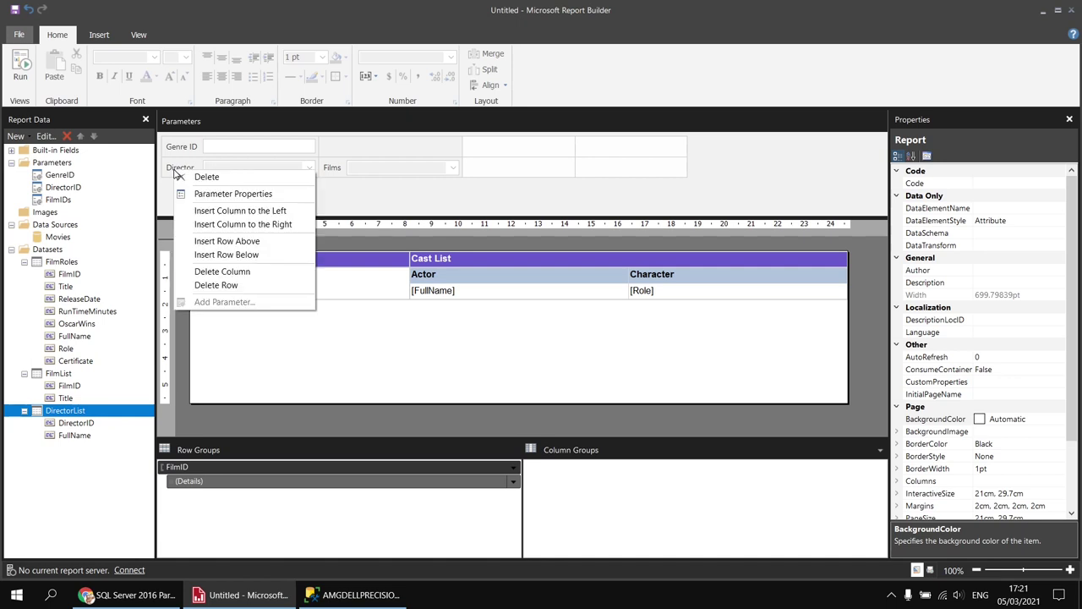
click(222, 254)
drag(329, 170, 197, 193)
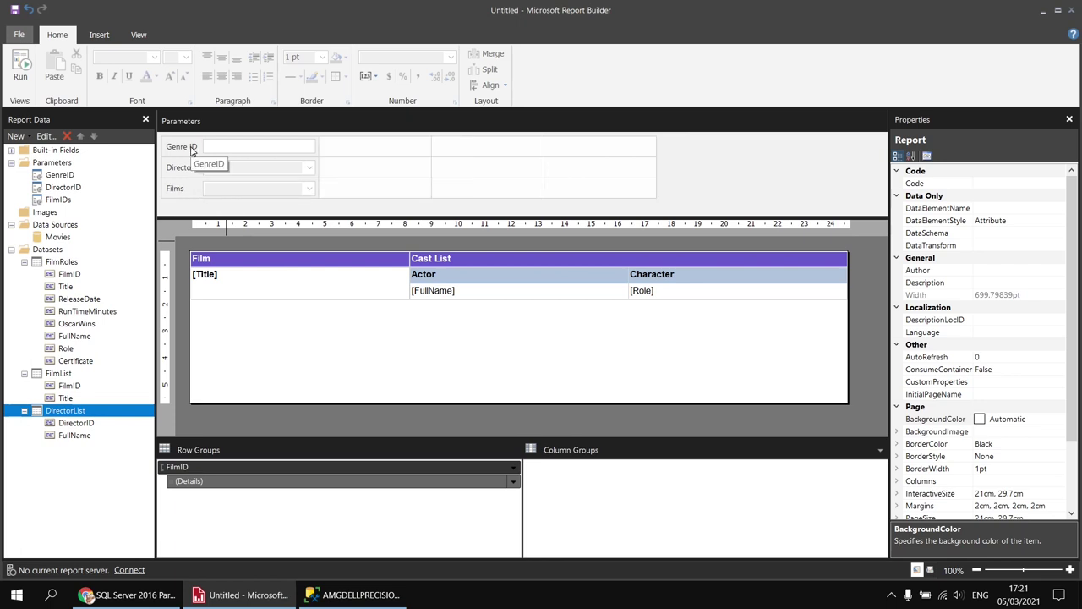
Step: Run the report with Genre ID 3, examine the available Director choices, and return to the report design
click(20, 66)
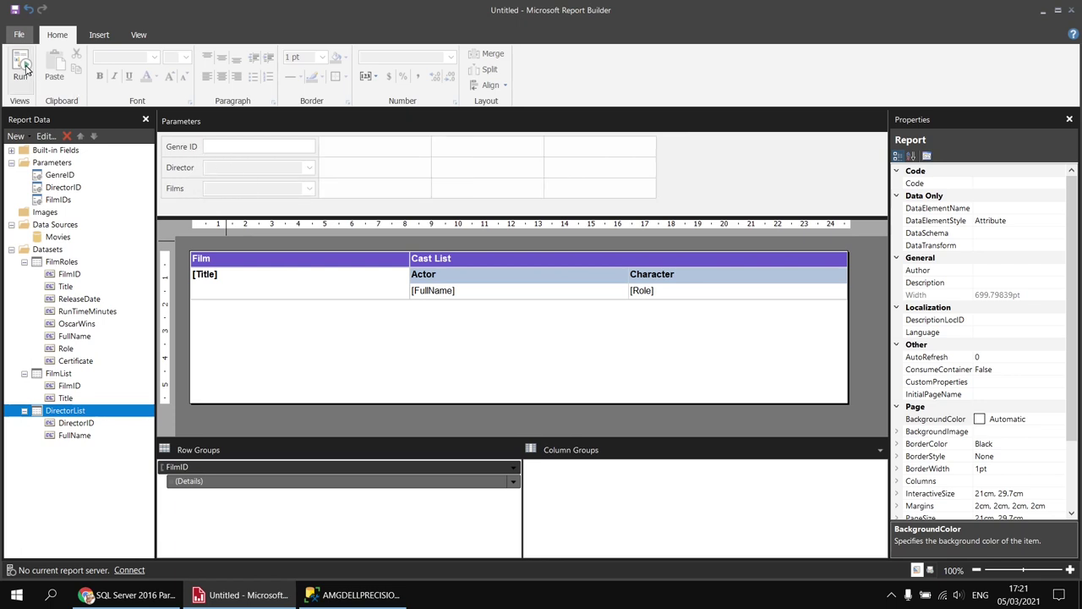
click(78, 120)
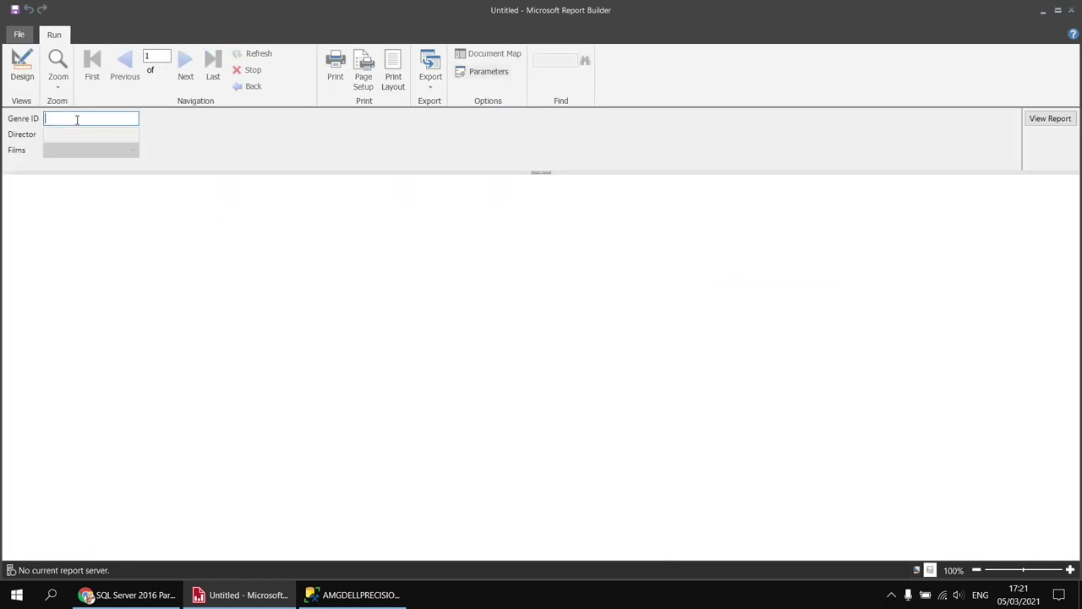
click(200, 142)
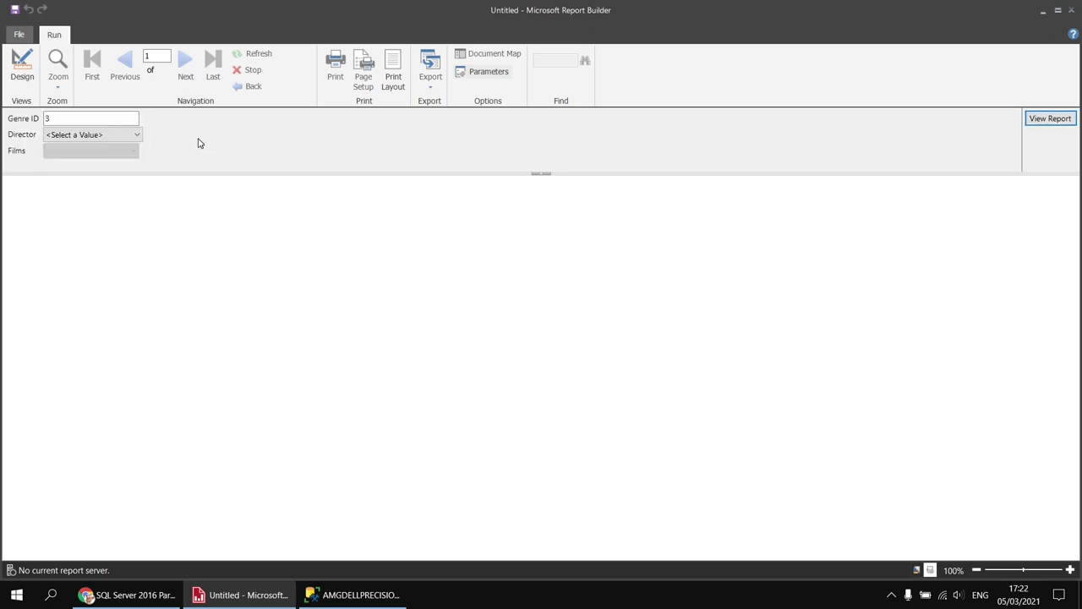
click(136, 135)
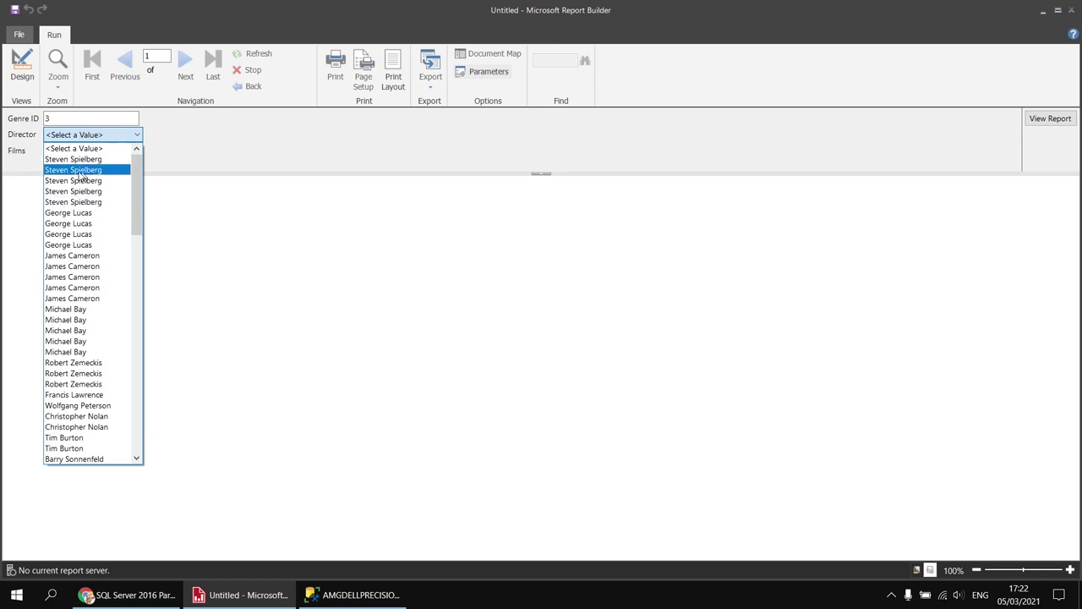
click(25, 70)
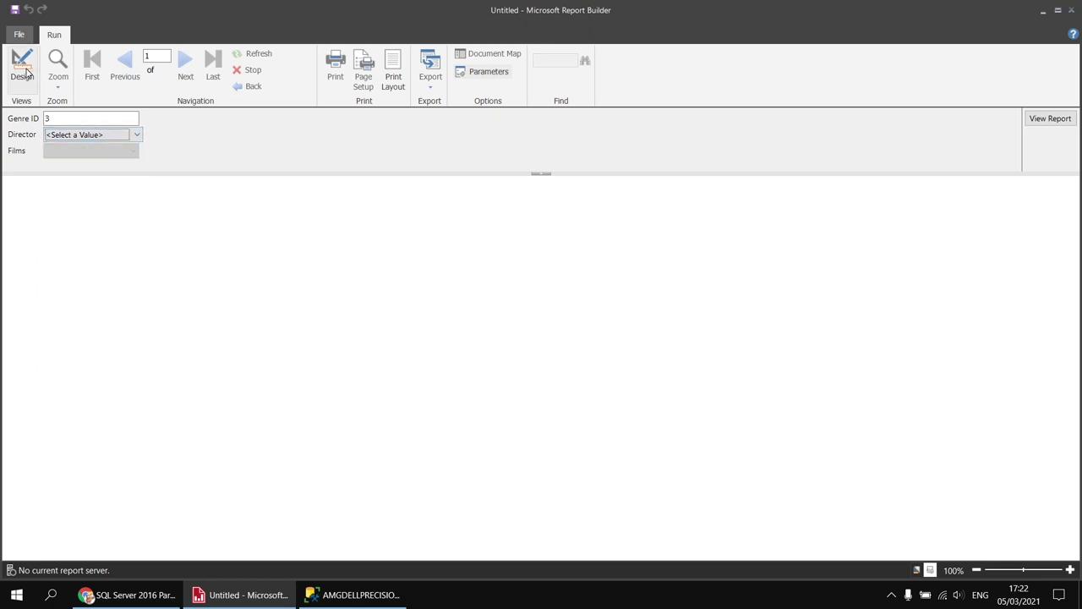
click(22, 68)
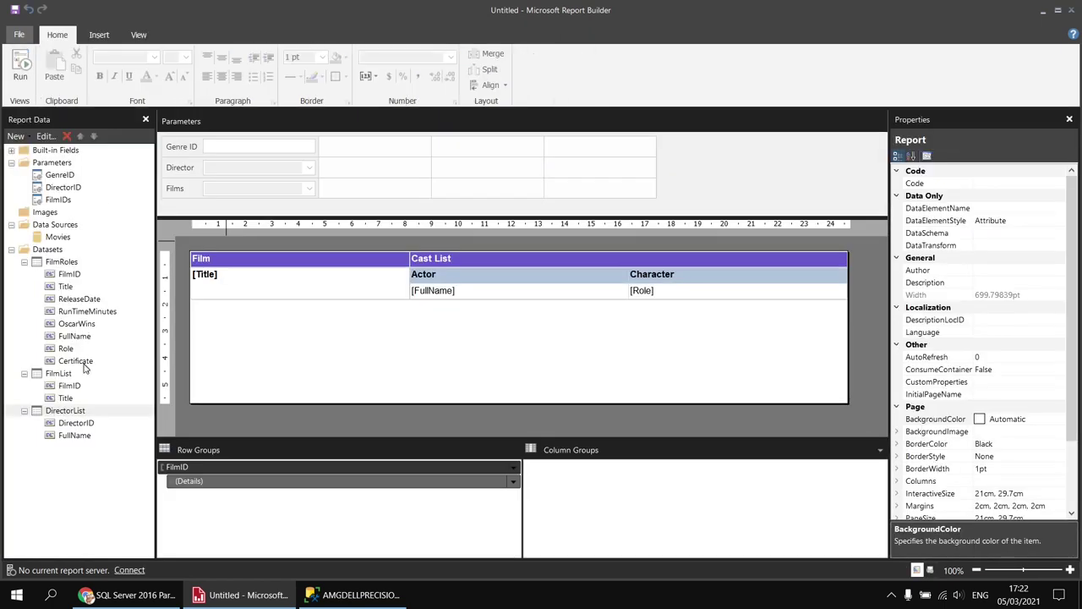
Step: Edit the DirectorList dataset query so that its SELECT clause returns DISTINCT rows
right_click(86, 412)
click(121, 472)
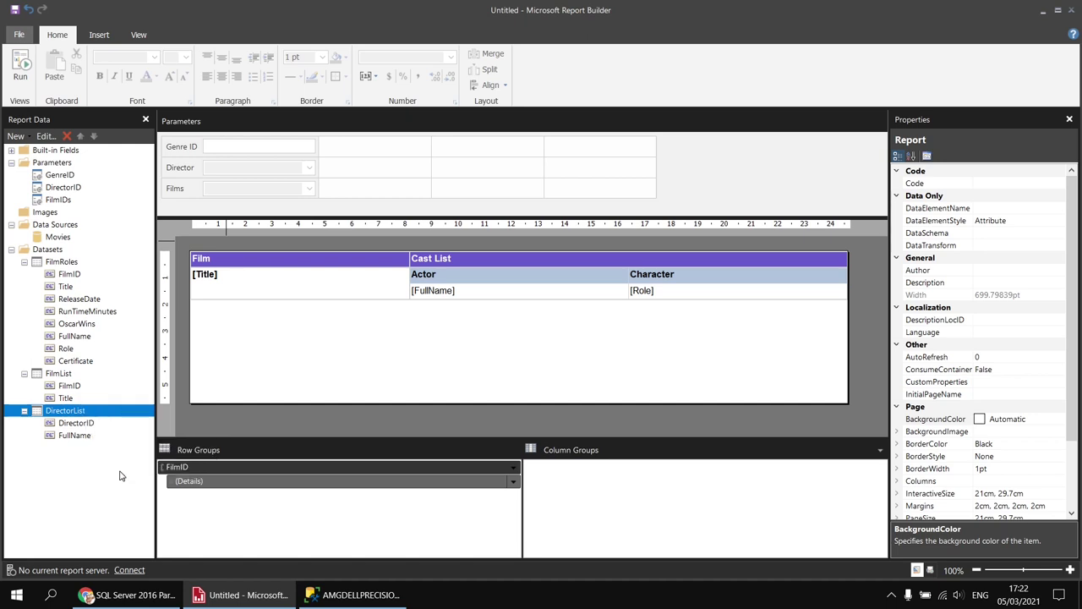
click(447, 303)
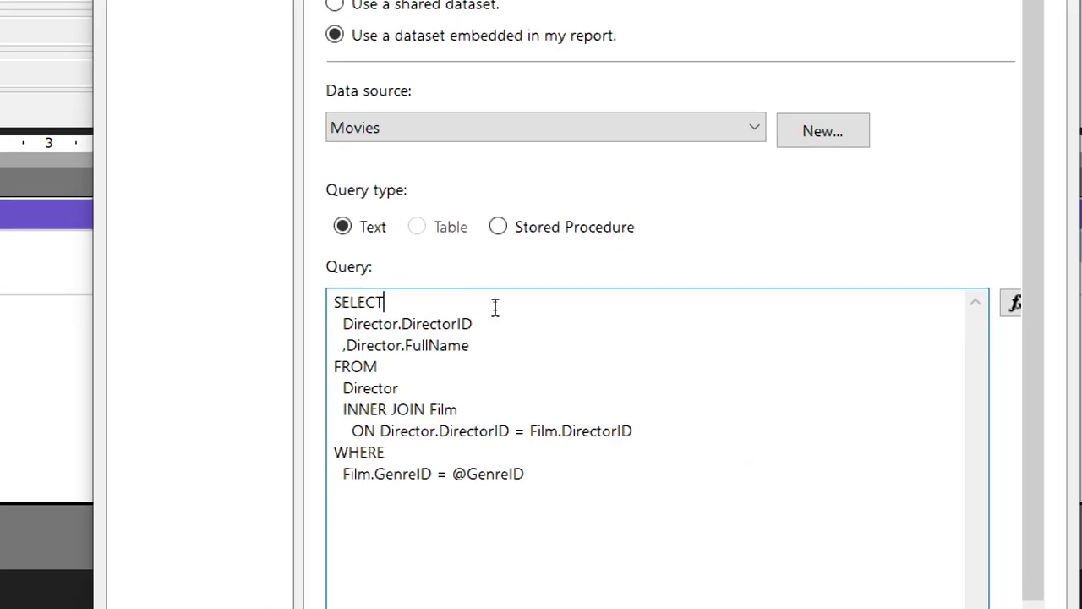
text(DISTINCT)
Step: Add ORDER BY Director.FullName after the WHERE clause of the DirectorList query and save the dataset
click(541, 476)
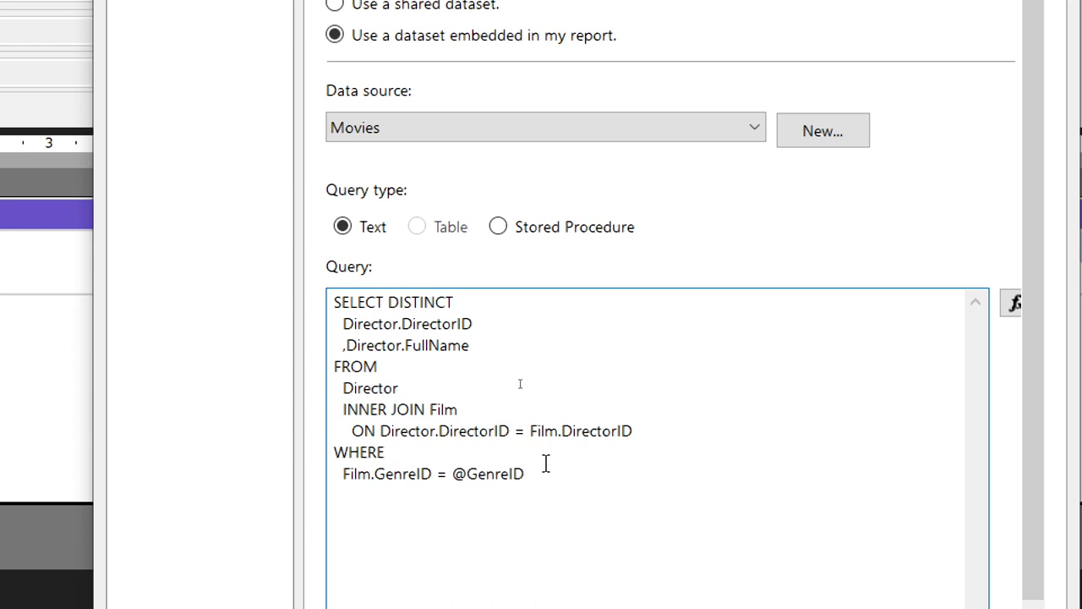
key(Return)
text(ORDER BY)
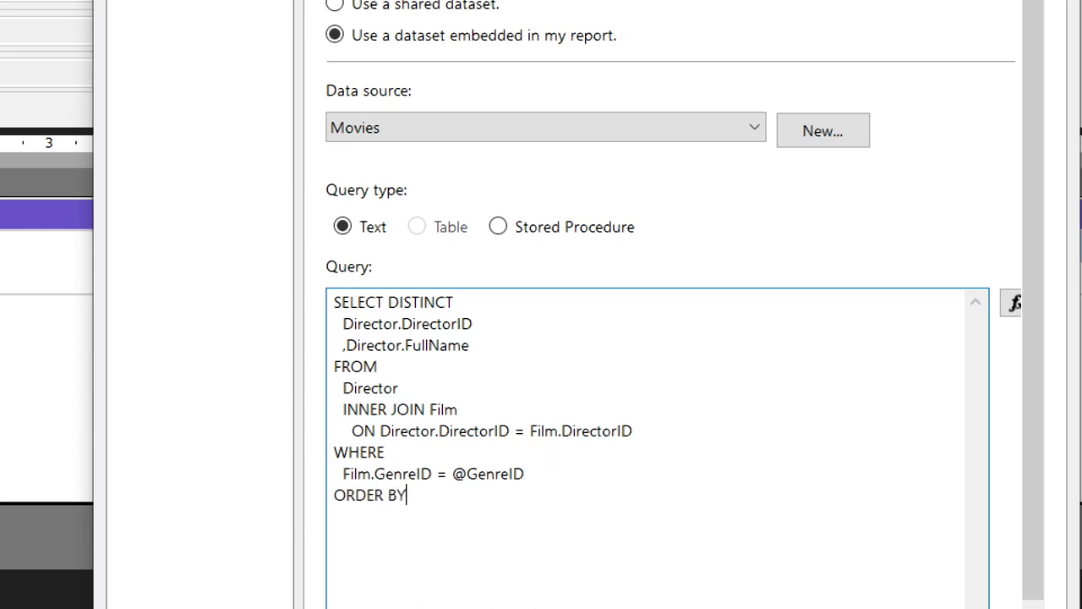
key(Return)
text(Director.FullName)
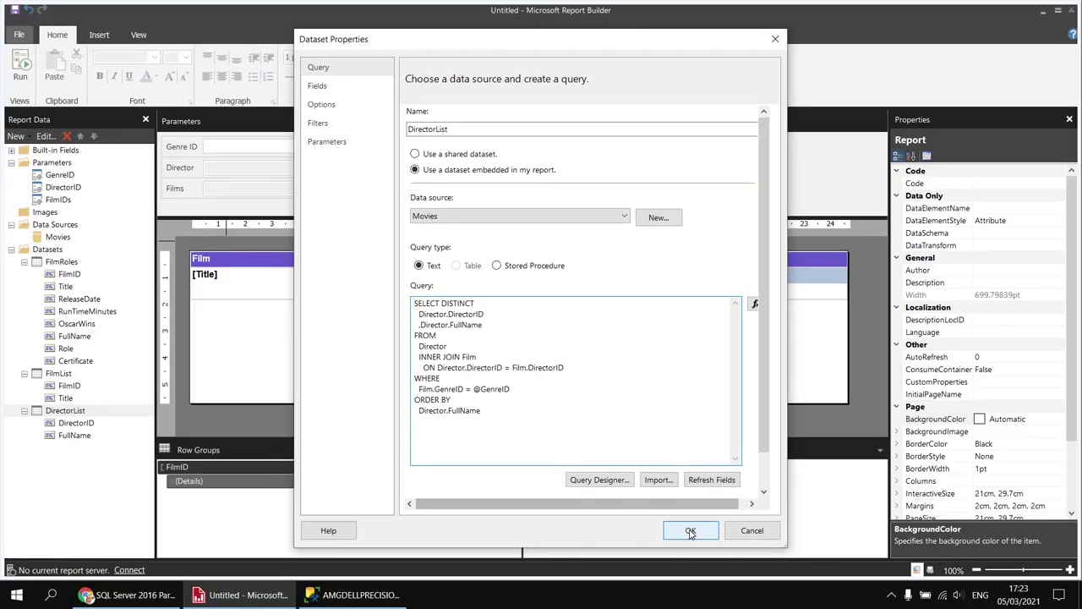
key(Return)
Step: Run the report and enter 3 as the Genre ID
click(20, 71)
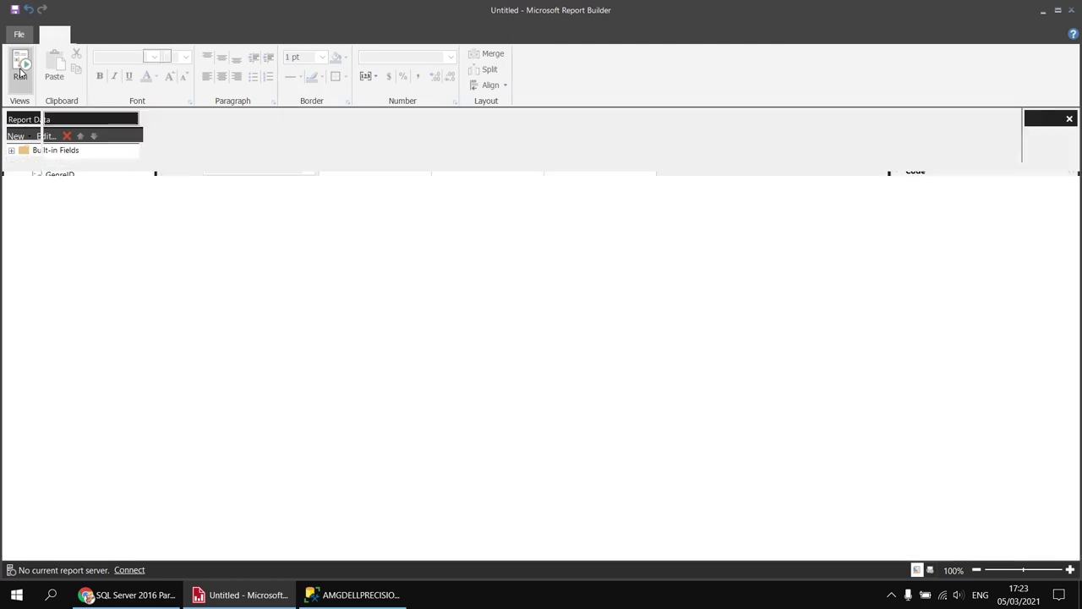
click(87, 118)
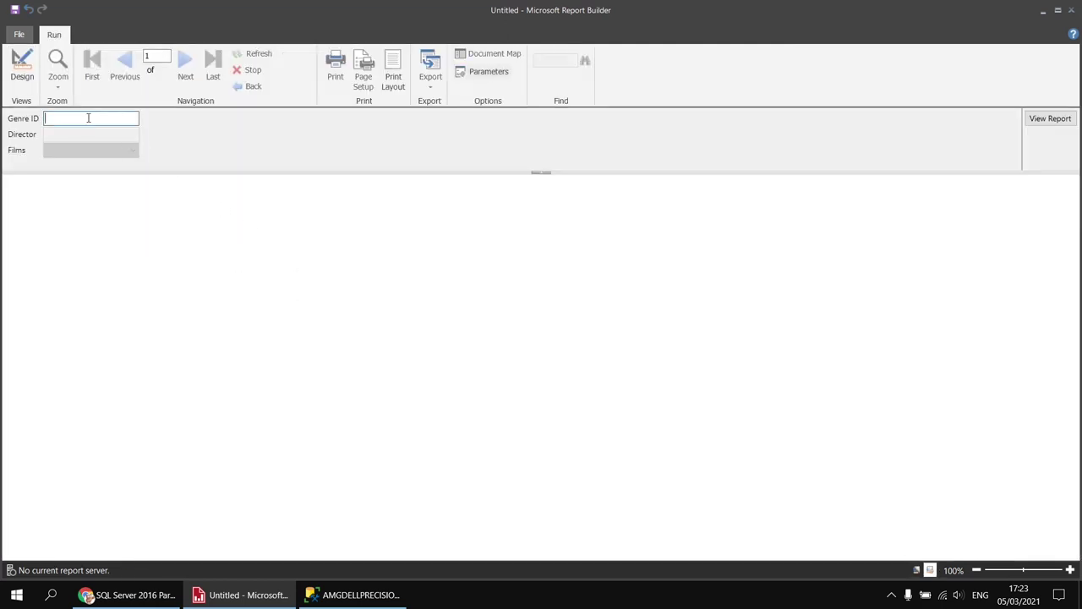
text(3)
key(Tab)
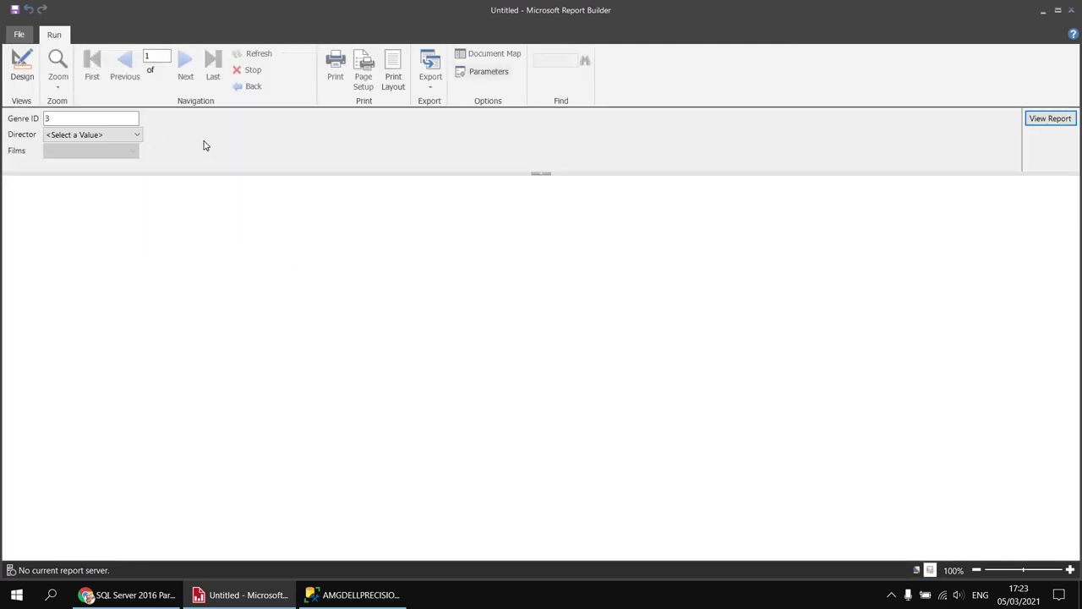
Step: Choose Steven Spielberg as the director and enlarge the Films choices to examine the full list
click(137, 136)
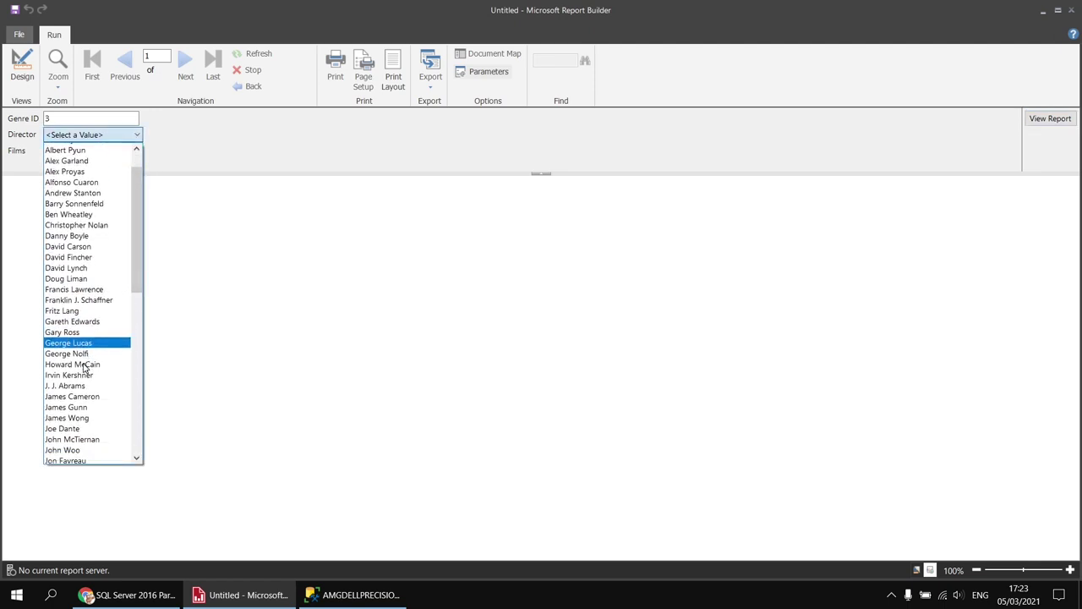
scroll(89, 398, down, 4)
scroll(94, 420, down, 3)
scroll(95, 419, down, 6)
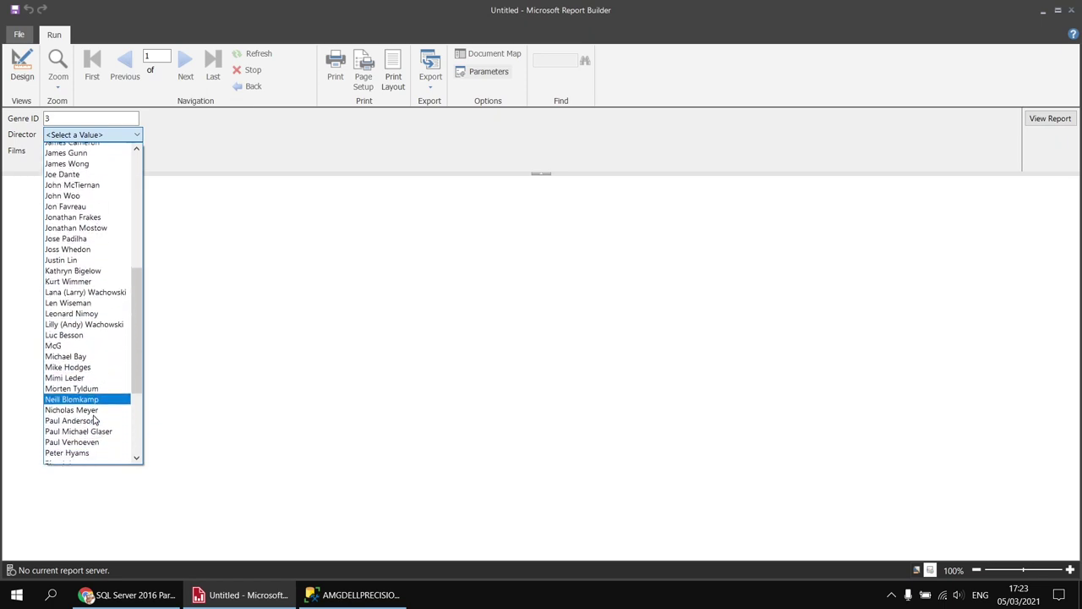
scroll(94, 420, down, 1)
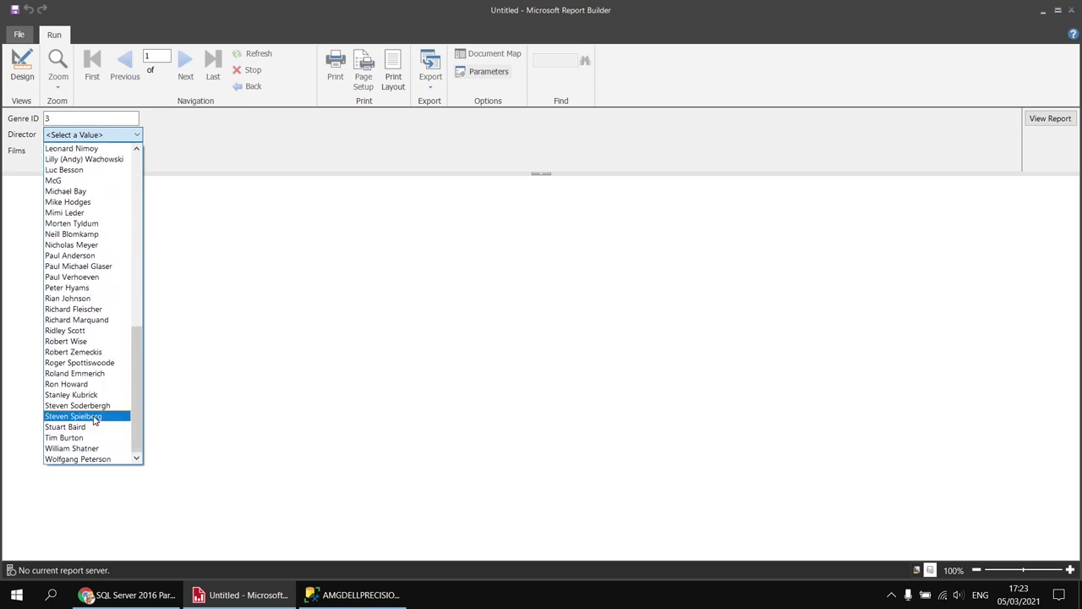
click(91, 417)
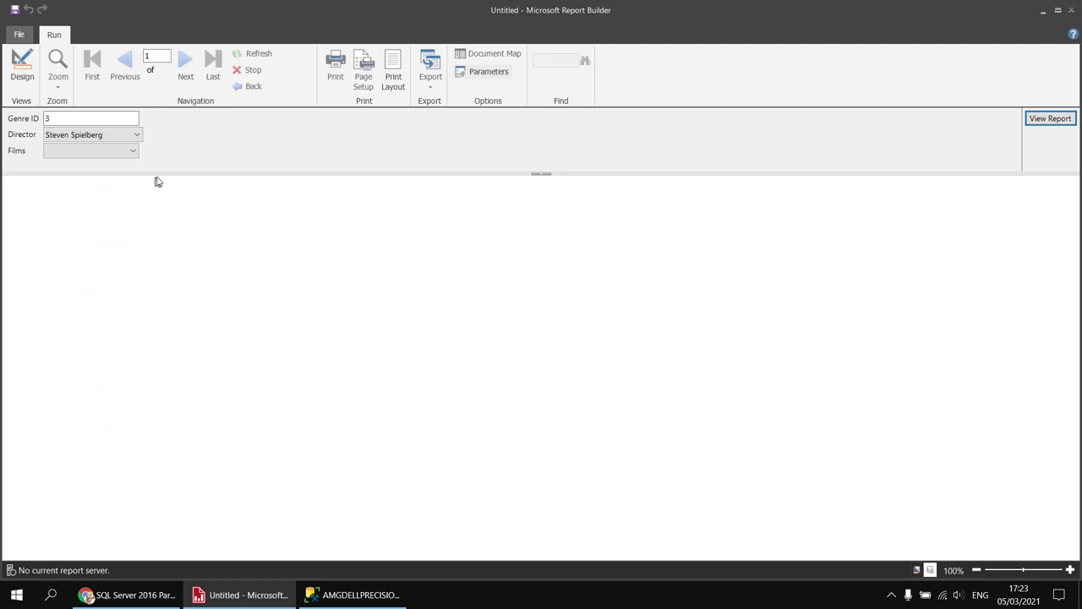
click(133, 152)
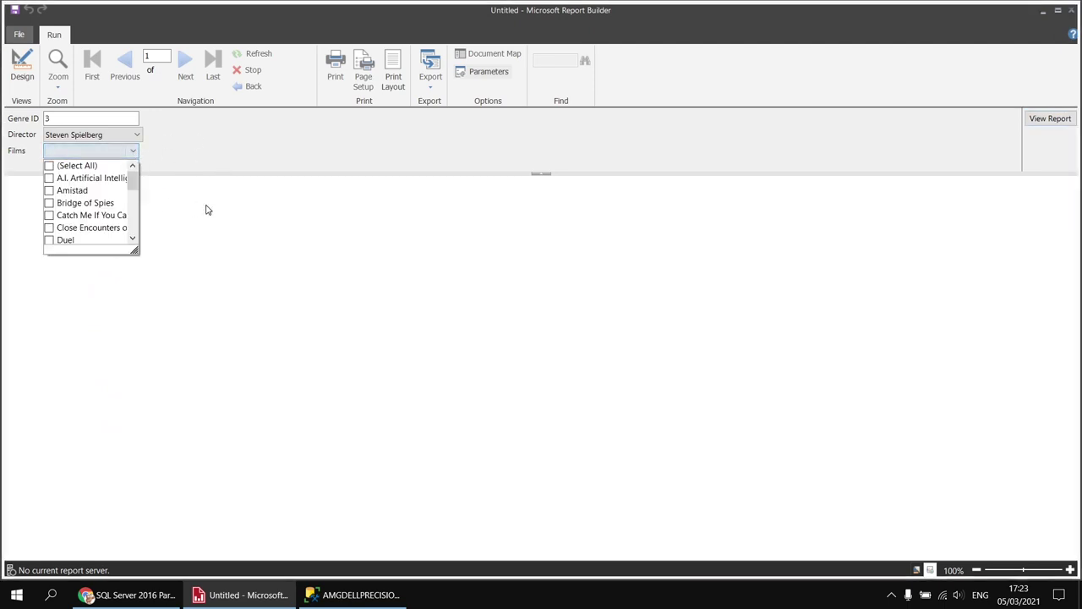
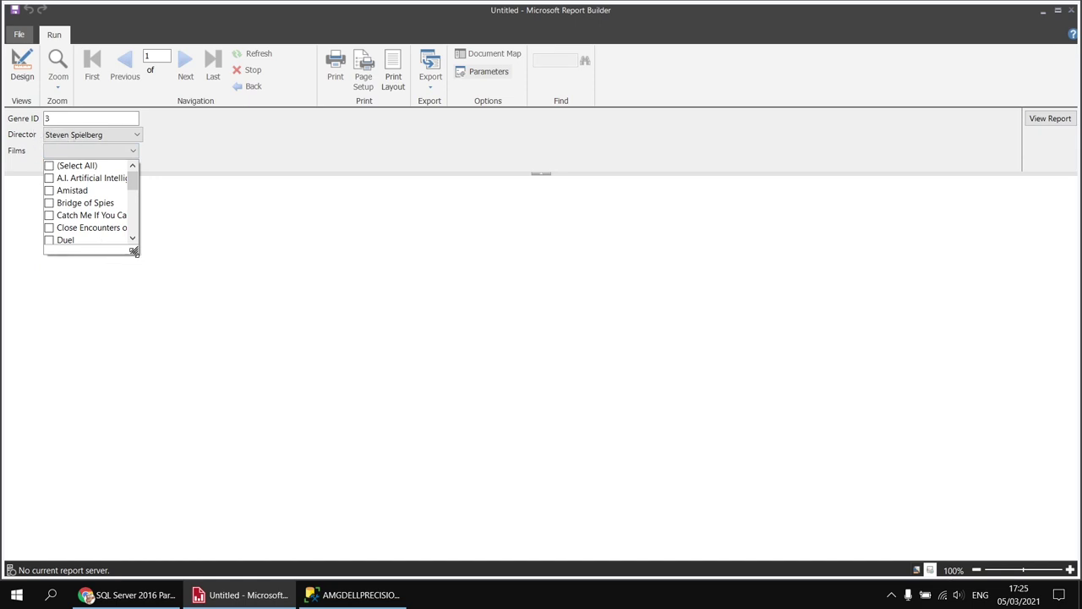
drag(134, 251, 262, 506)
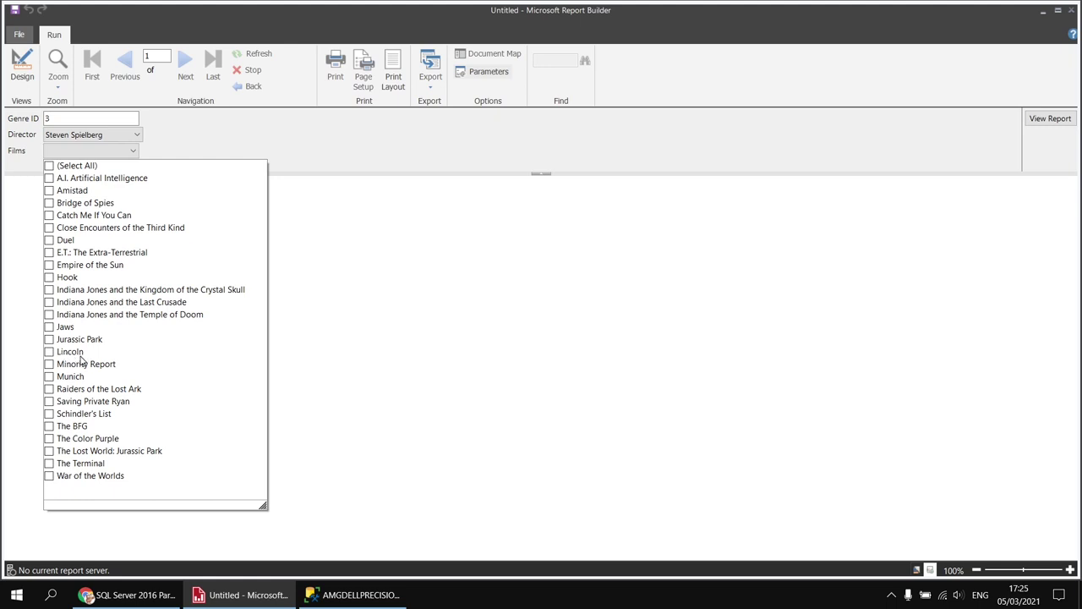
Step: Change the Genre ID to 1 and choose Sergio Leone as the director
click(54, 118)
drag(49, 120, 44, 121)
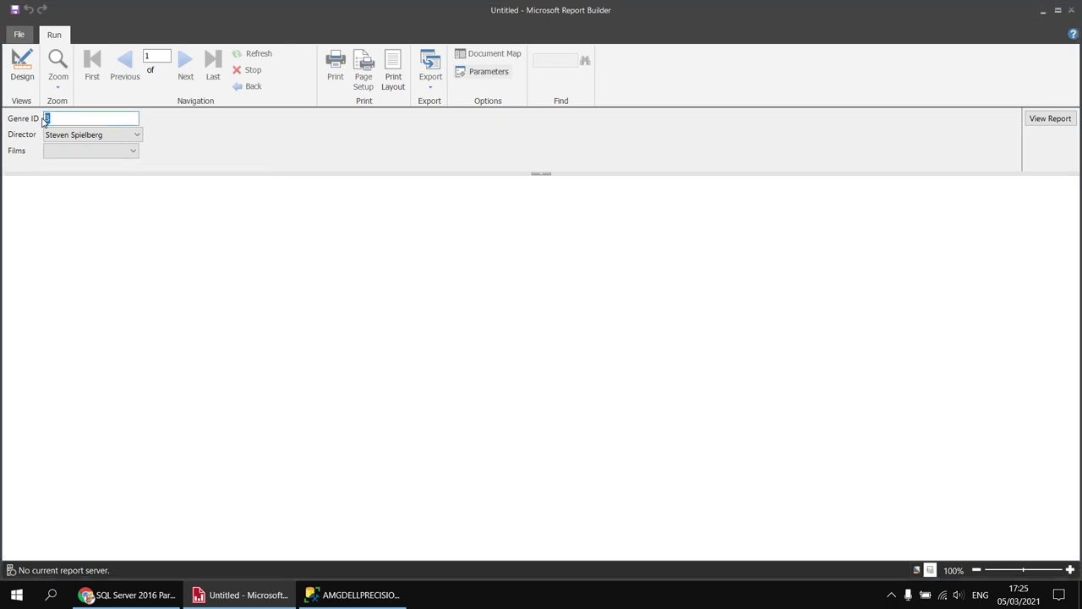
text(1)
click(118, 136)
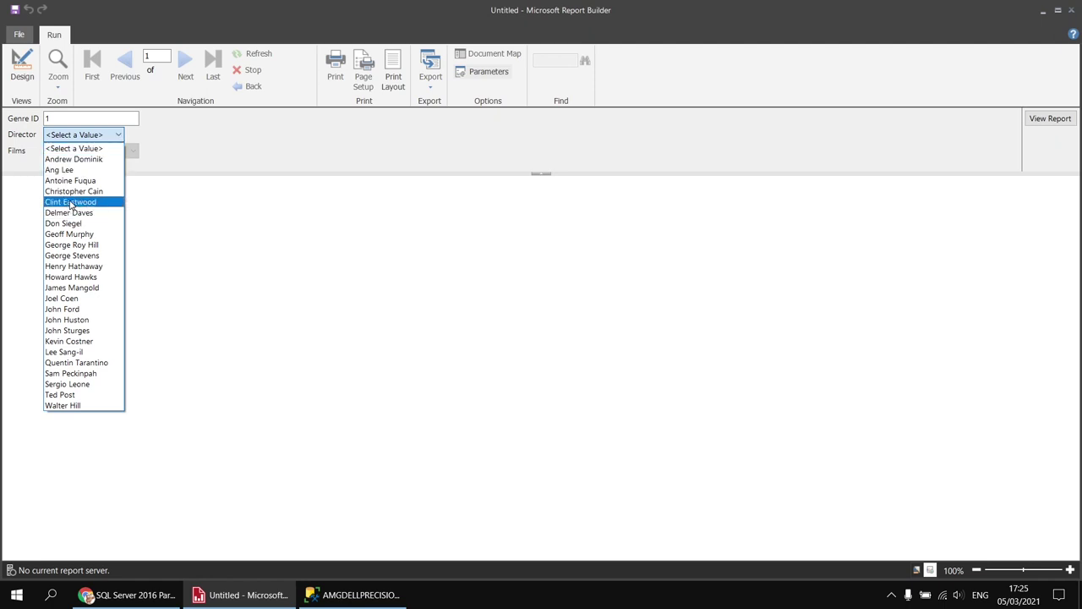
click(68, 385)
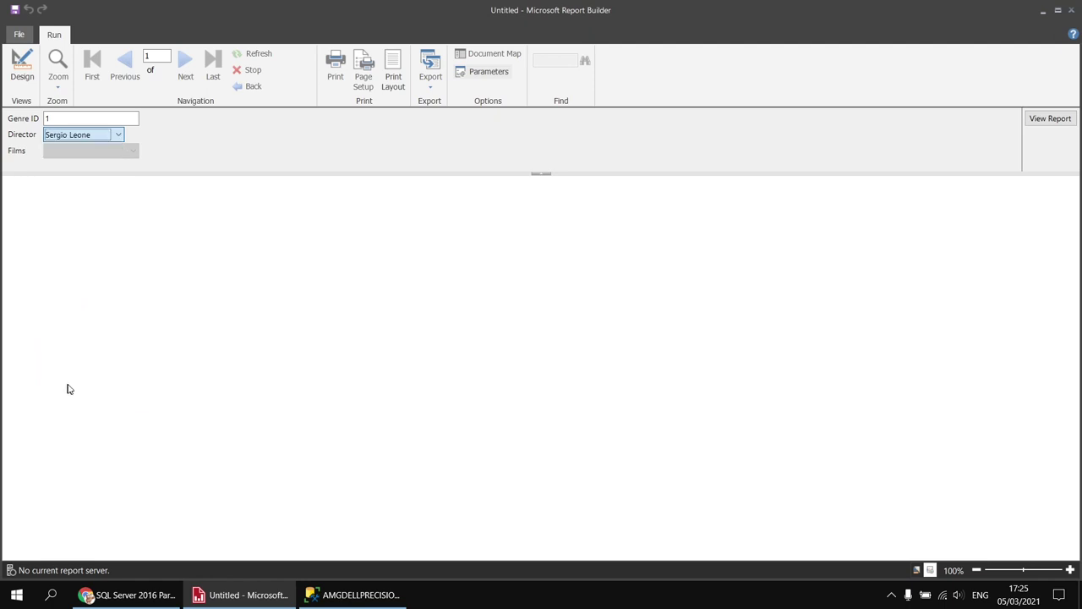
Step: Change the director to Clint Eastwood and enlarge the Films choices to examine the full list
click(118, 135)
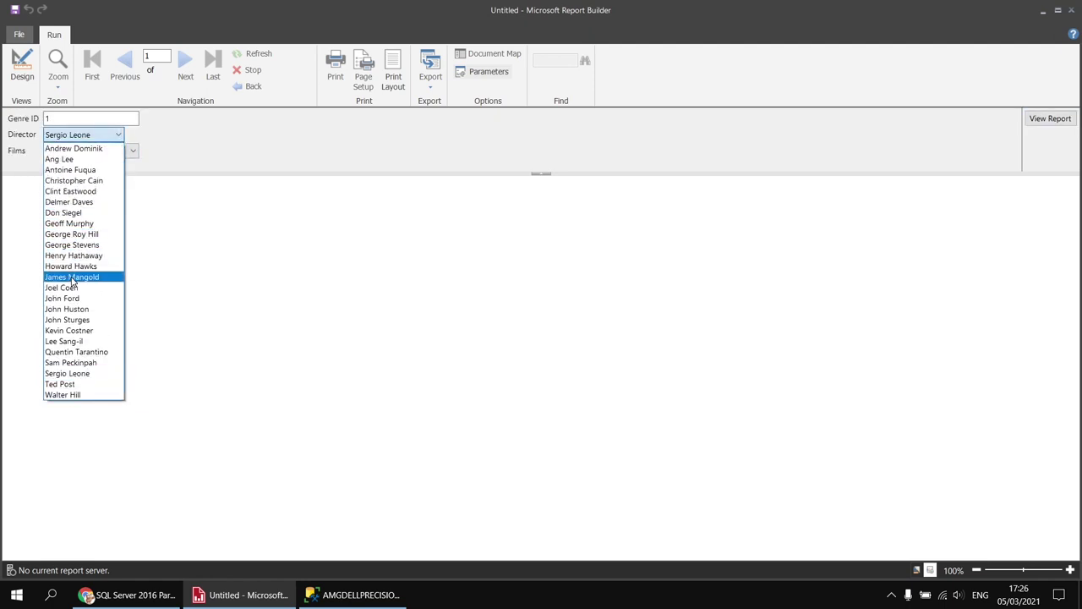
click(73, 191)
click(132, 152)
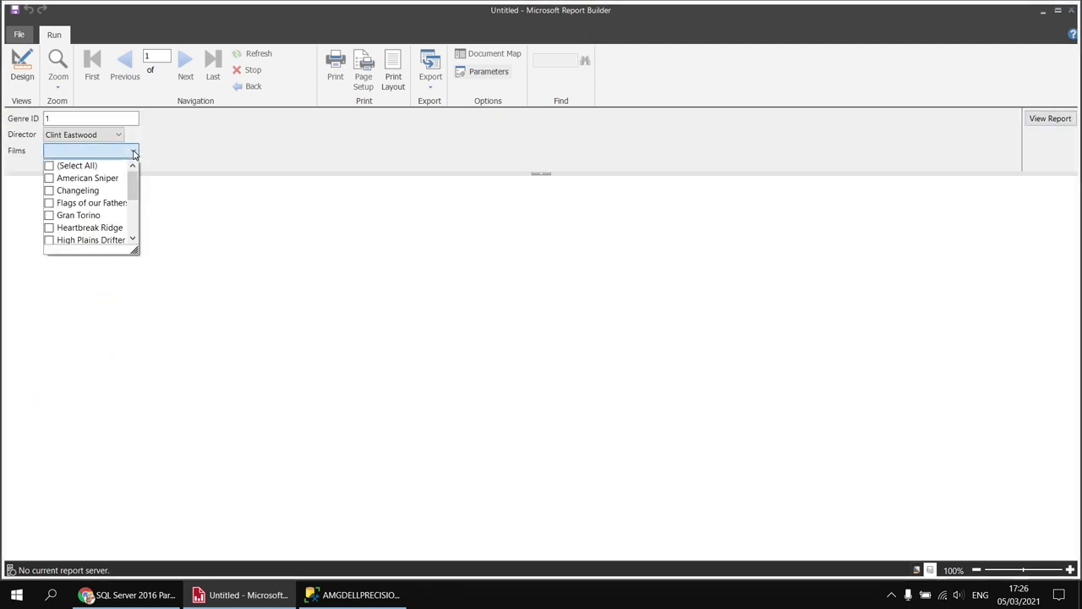
drag(133, 251, 194, 408)
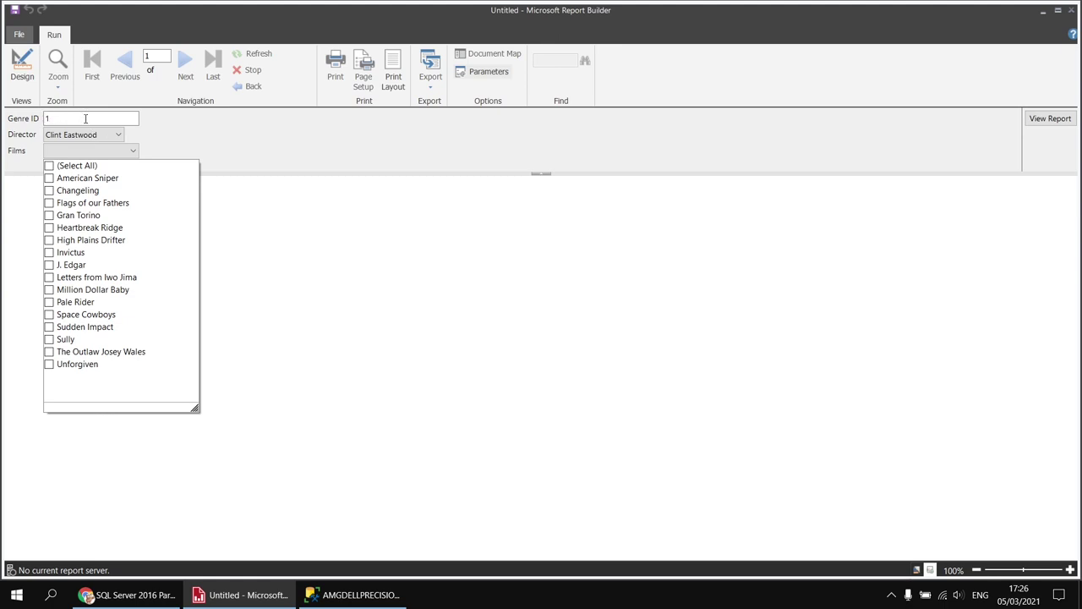
Step: Return to the report design and review the GenreID criterion in the DirectorList query, closing the dataset without changes
click(22, 68)
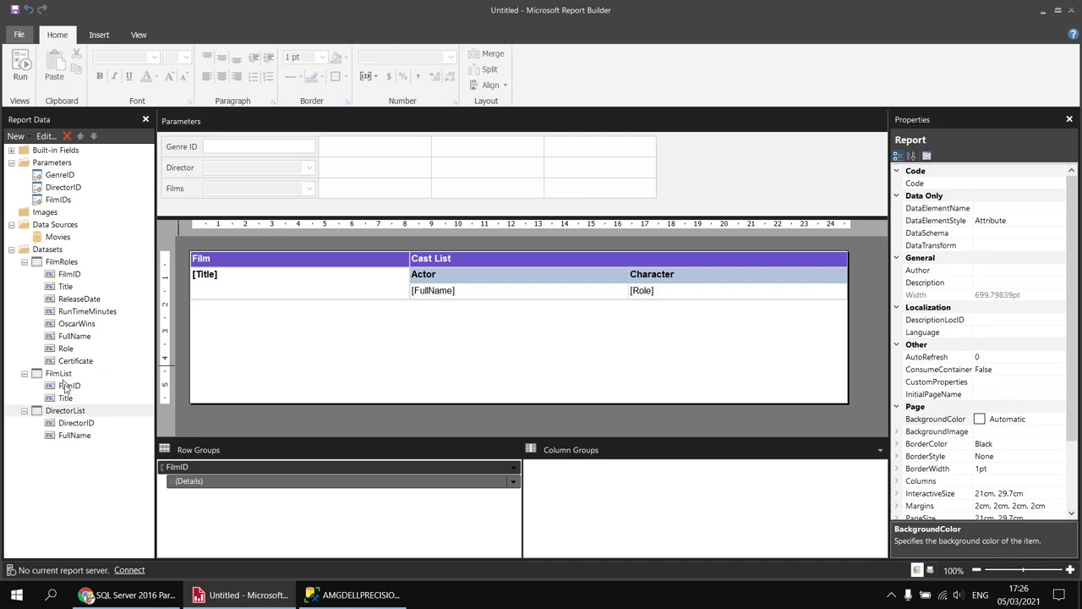
right_click(68, 414)
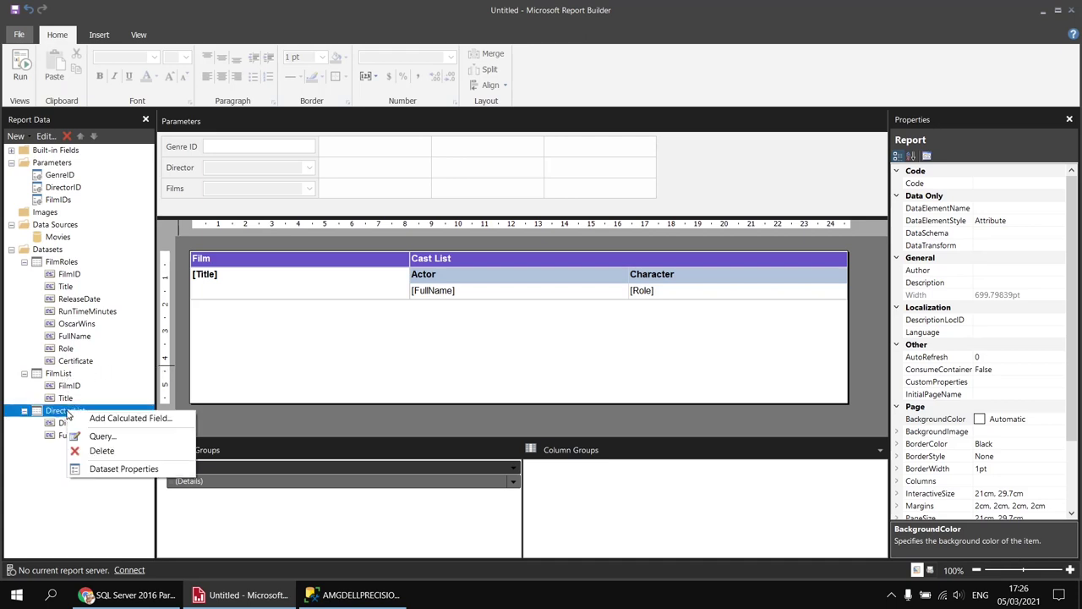
click(123, 469)
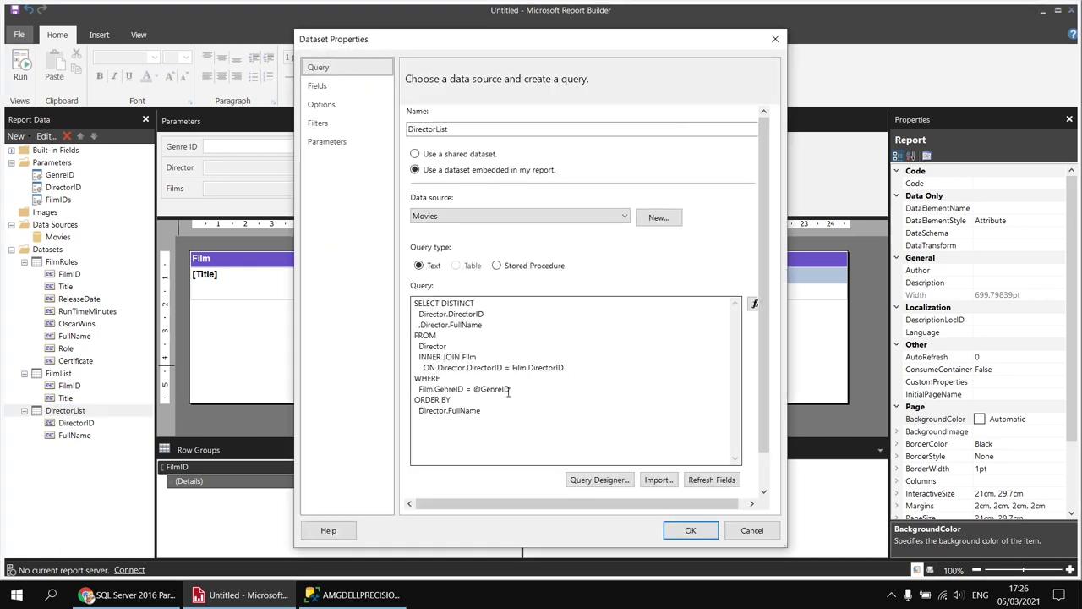
drag(510, 389, 429, 389)
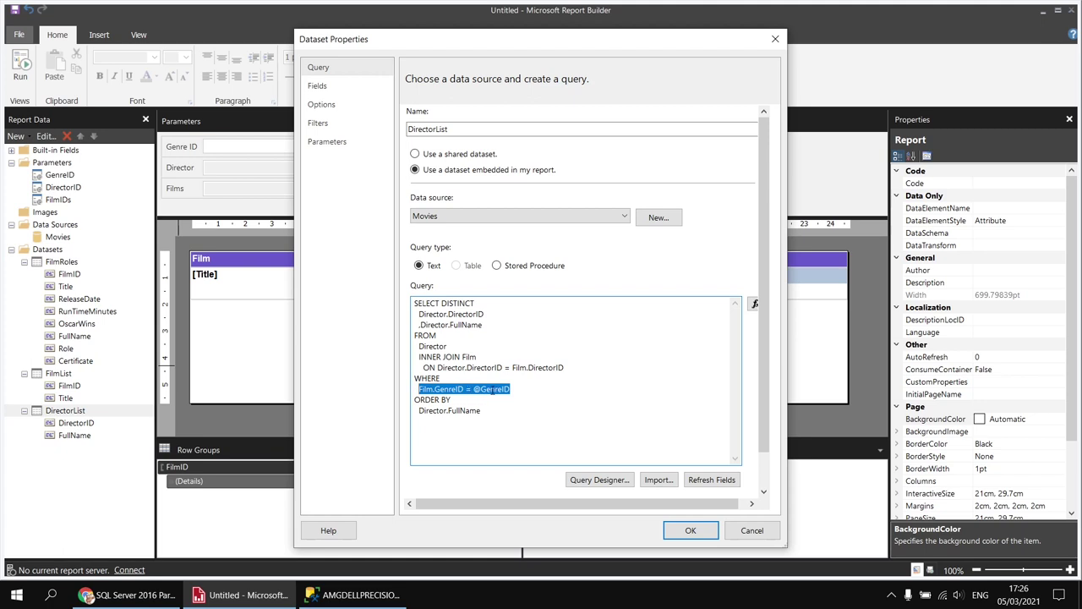
click(754, 530)
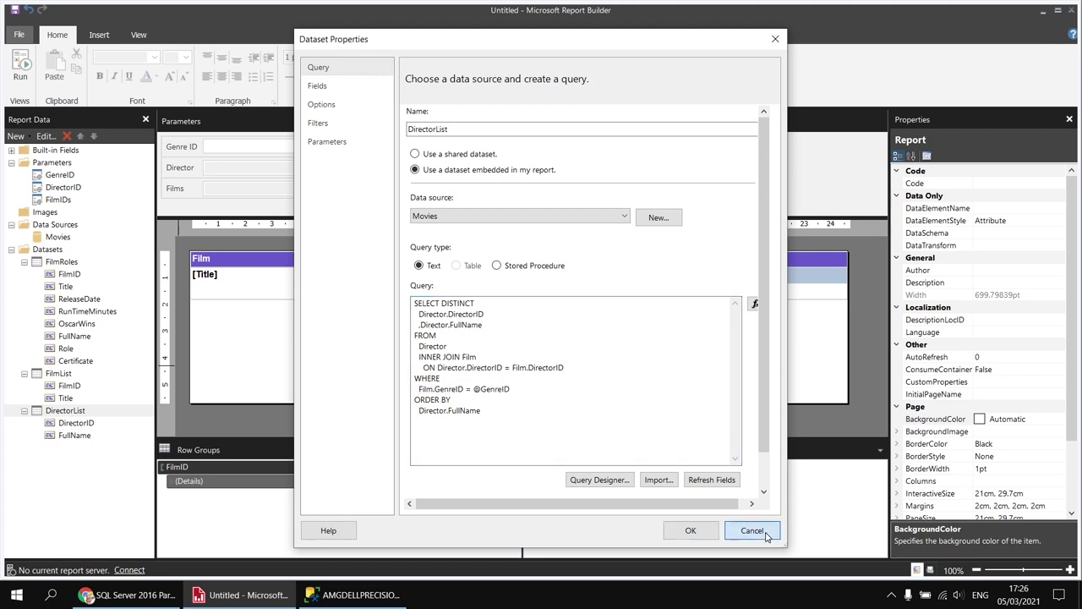
click(60, 373)
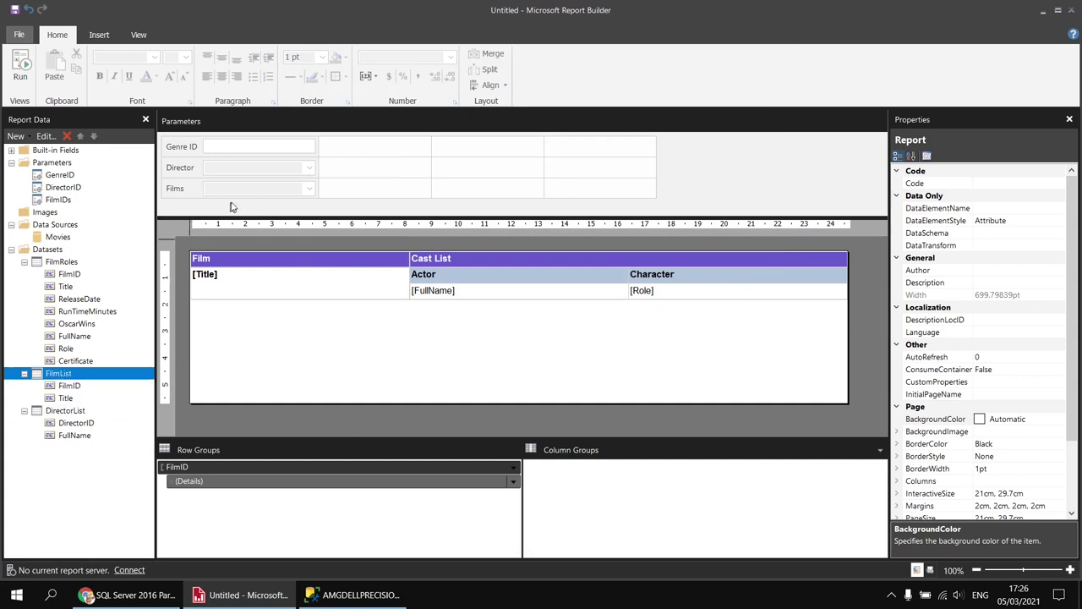
right_click(81, 376)
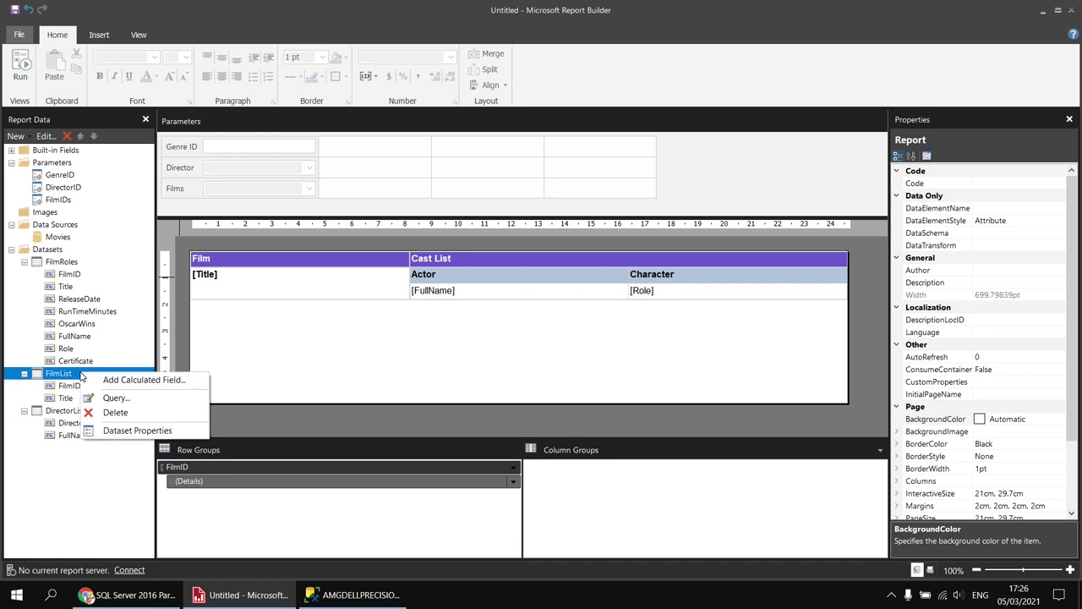
click(137, 431)
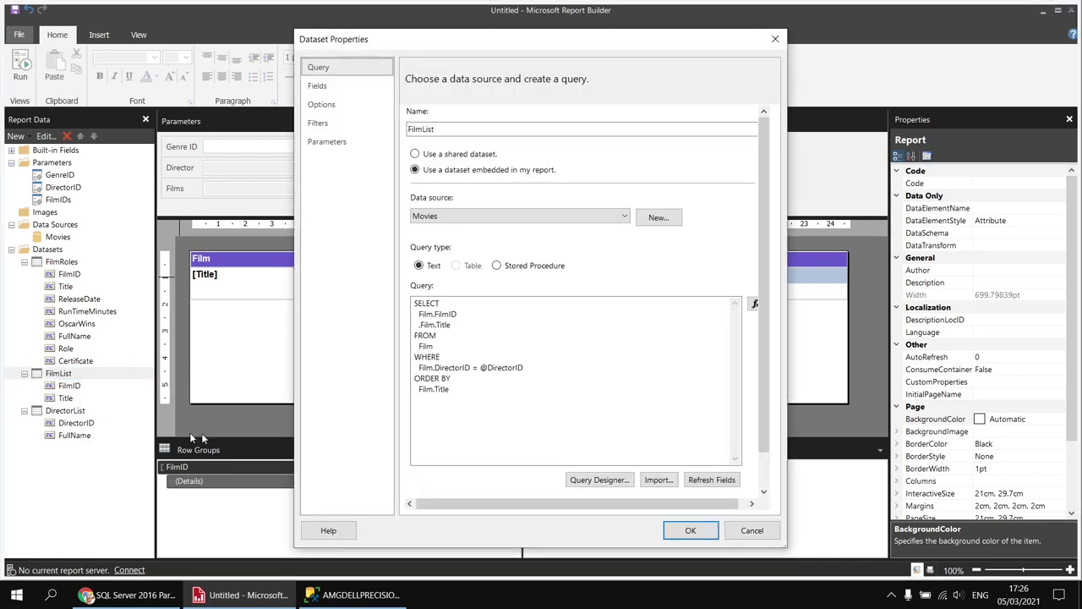
click(527, 367)
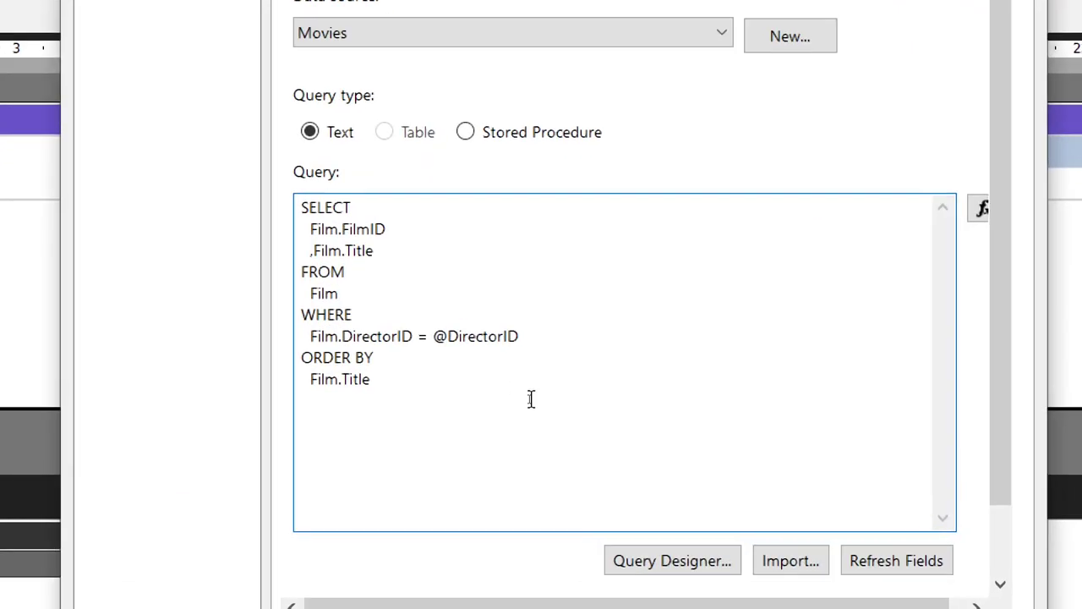
key(Return)
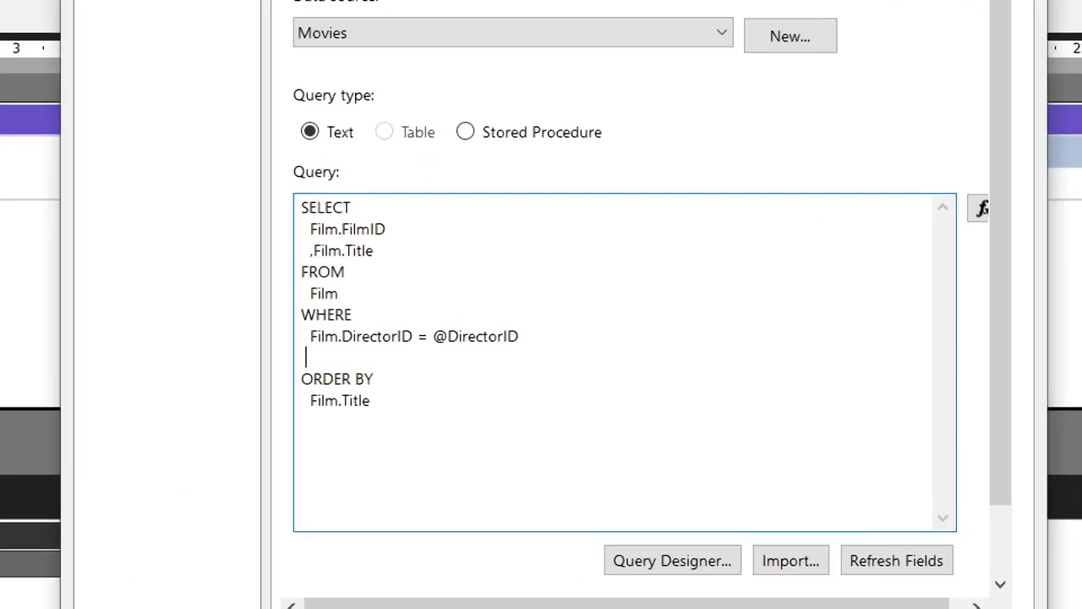
text(AND Film.GenreID = @GenreID)
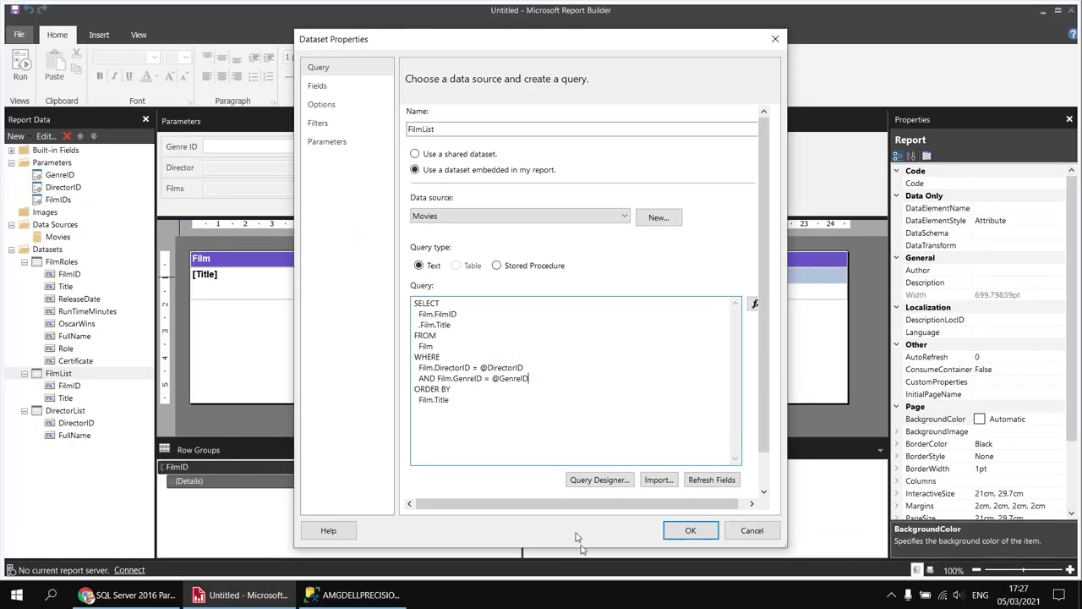
click(690, 530)
Step: Run the report with Genre ID 3 and choose Steven Spielberg as the director
click(21, 67)
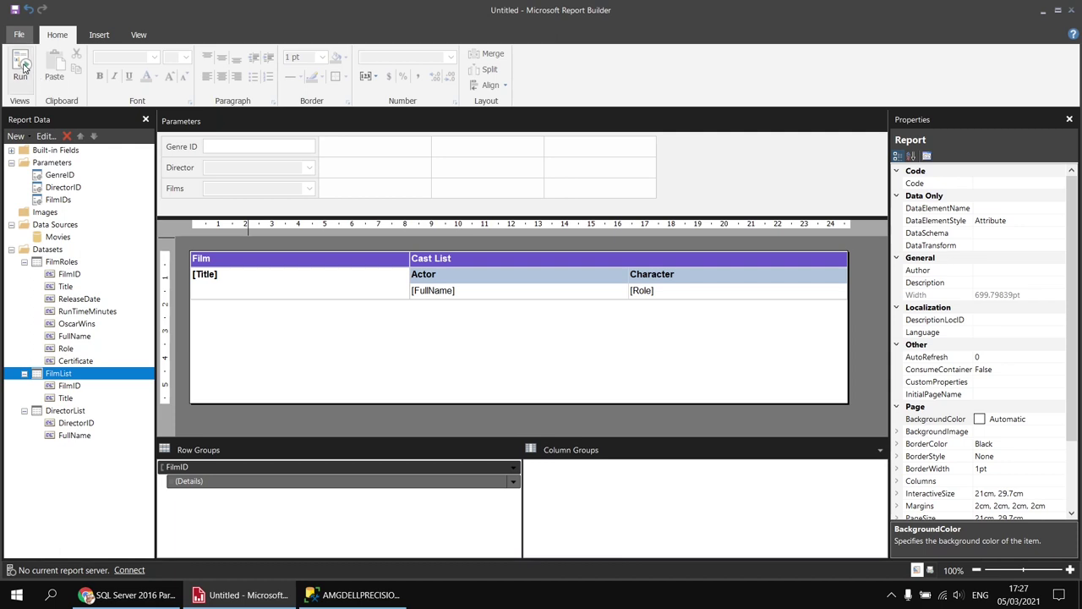
click(79, 119)
text(3)
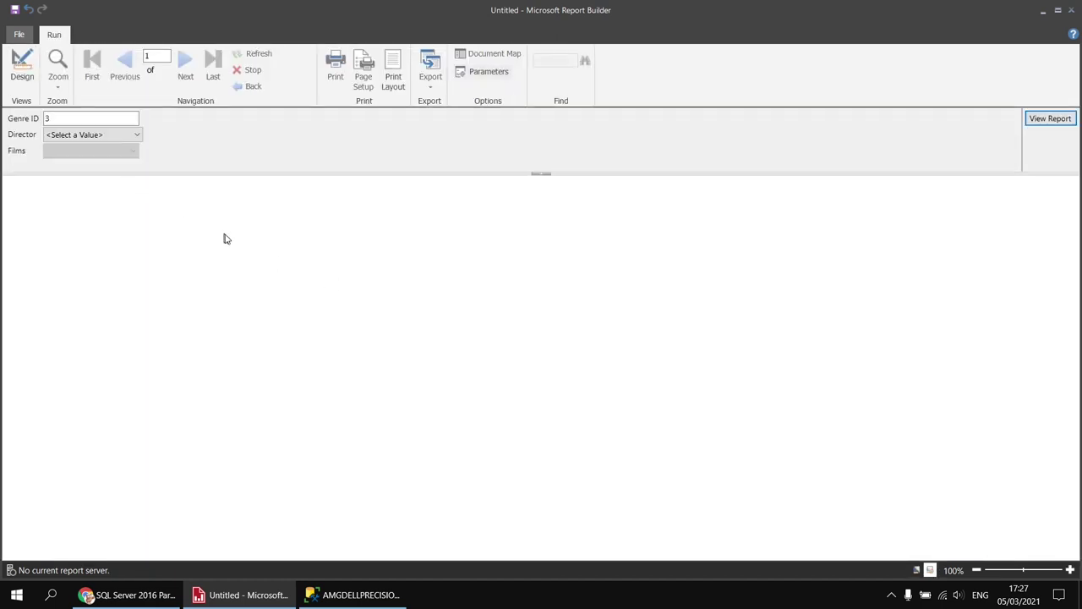
click(139, 136)
drag(134, 203, 135, 397)
click(101, 416)
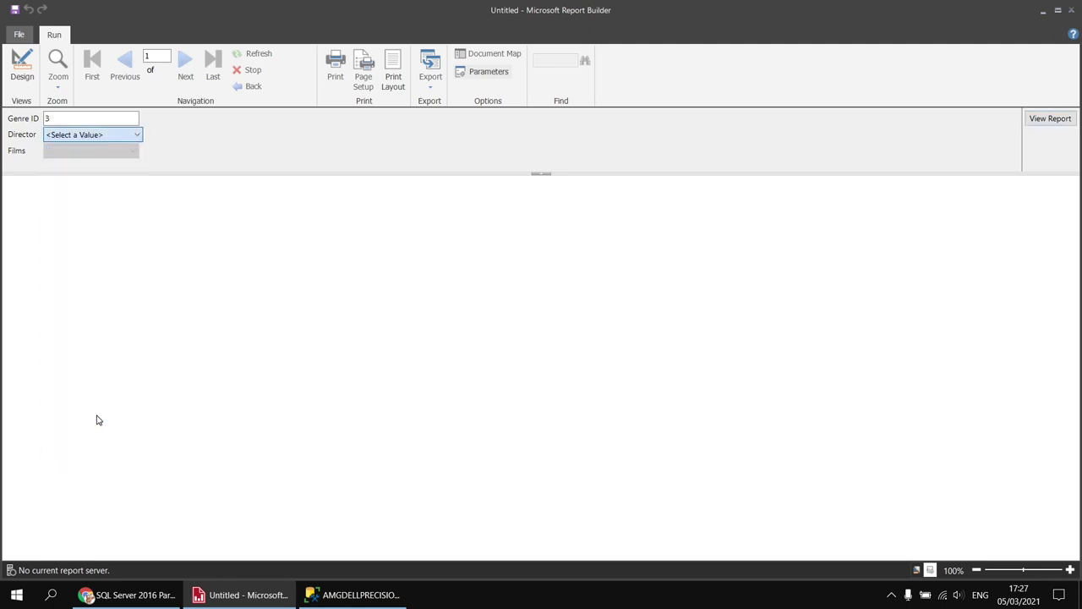
Step: Enlarge the Films choices to examine the films offered for the chosen genre and director
click(134, 152)
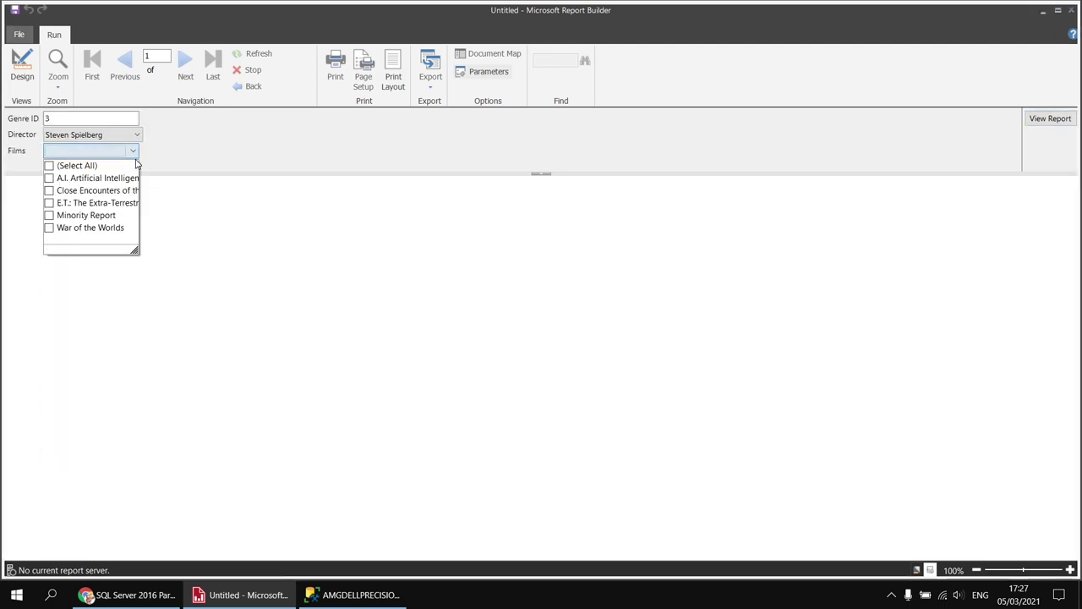
drag(135, 251, 211, 260)
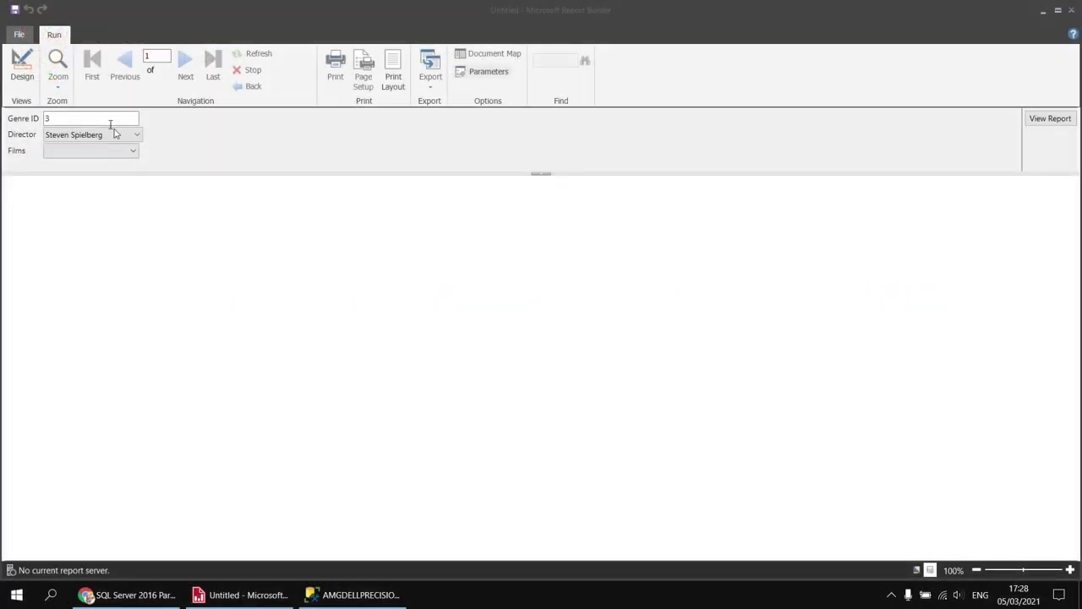
click(59, 117)
Step: Return to the report design and add a new dataset named GenreList to the Movies data source
click(24, 66)
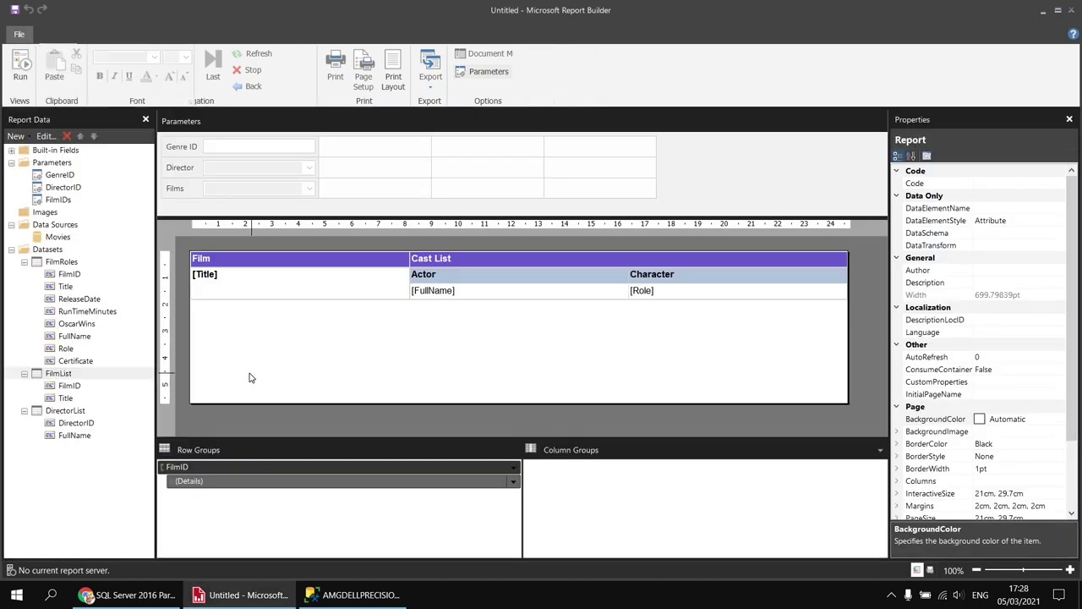
right_click(58, 236)
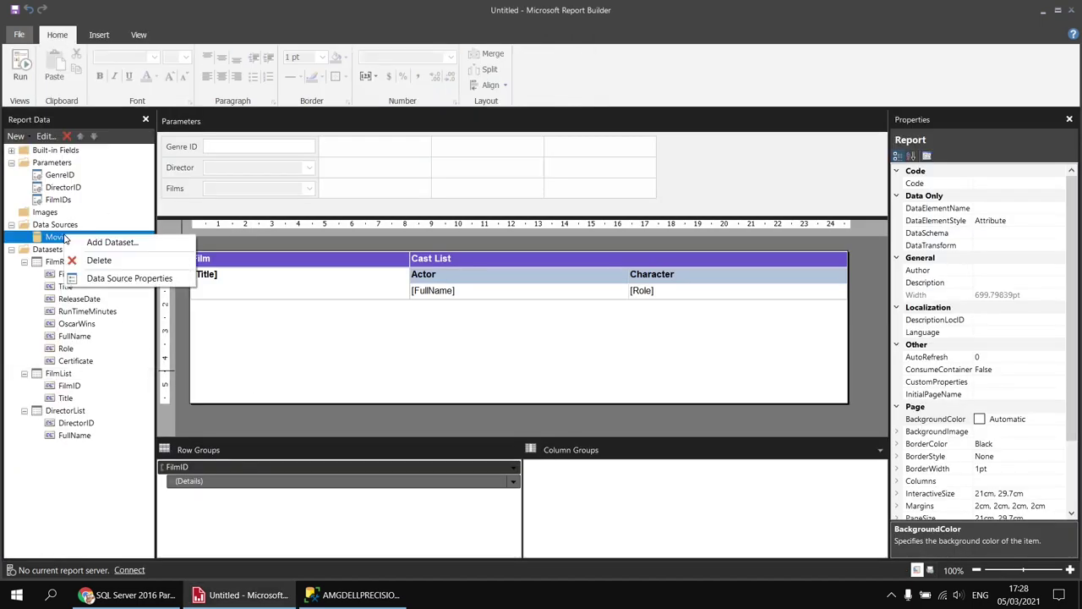
click(109, 242)
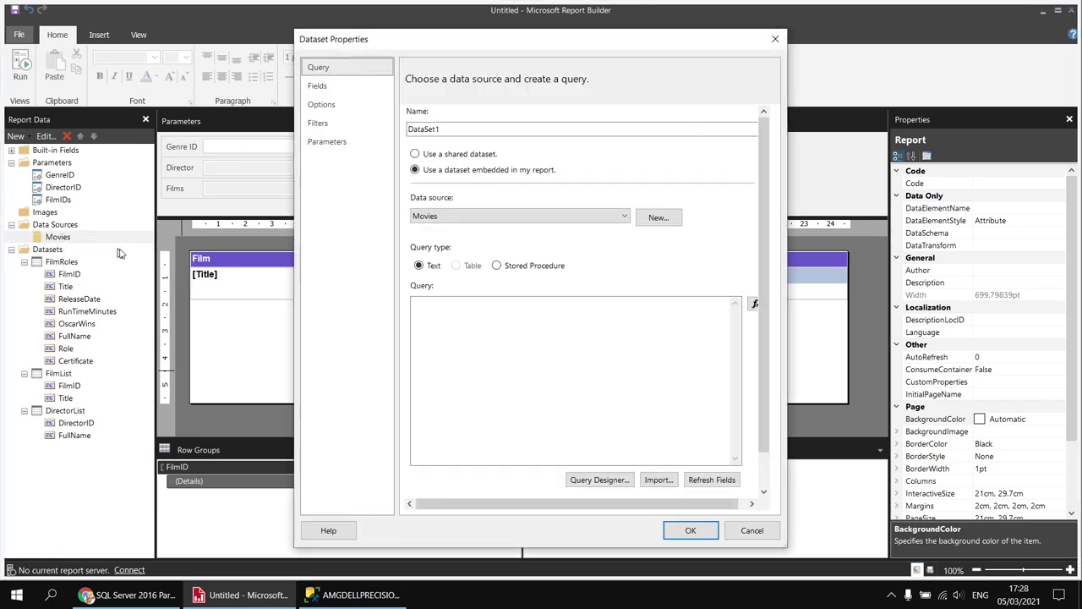
text(GenreList)
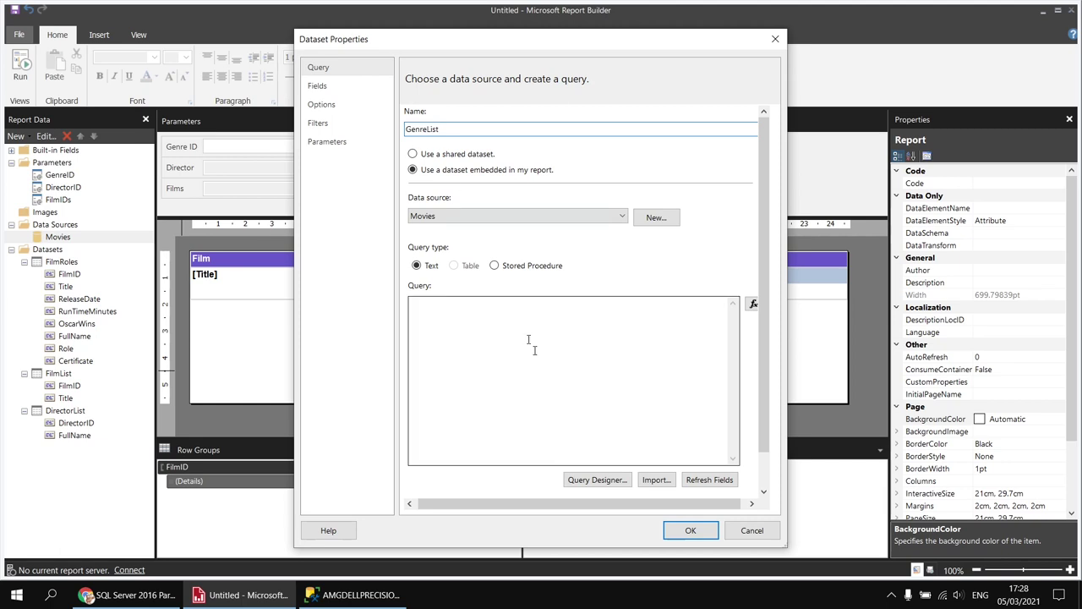
Step: Build the GenreList query in the Query Designer with the GenreID and Genre fields of the Genre table
click(597, 479)
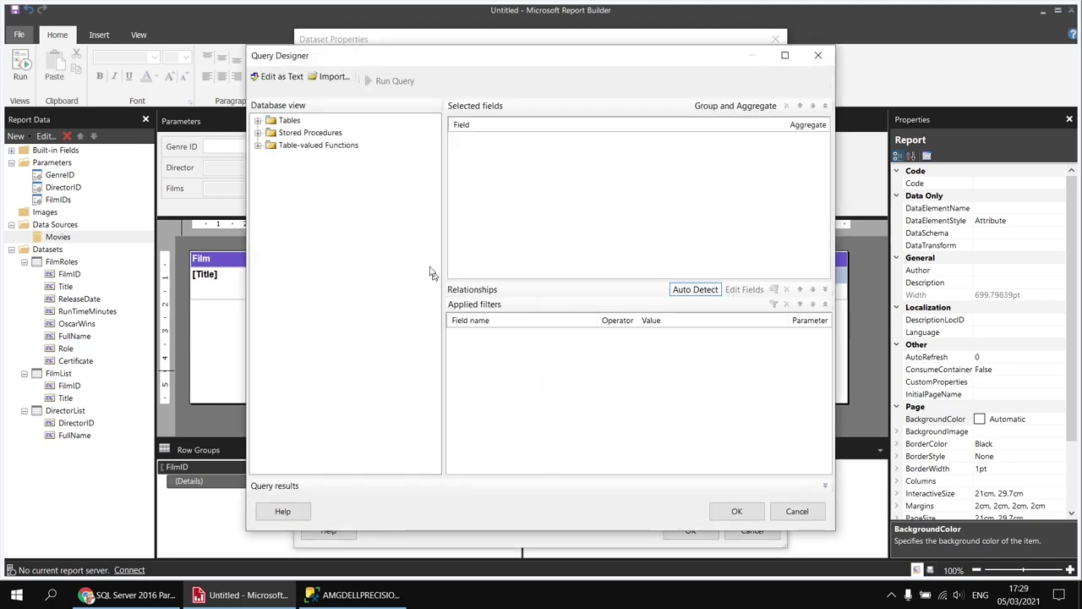
click(258, 120)
click(271, 195)
click(295, 206)
click(295, 219)
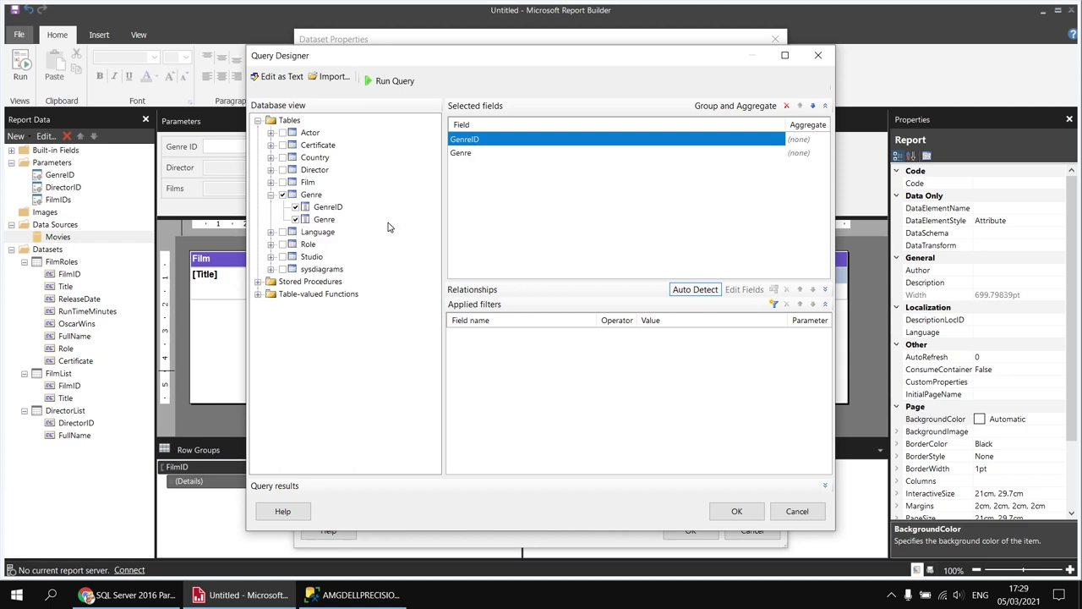
click(749, 511)
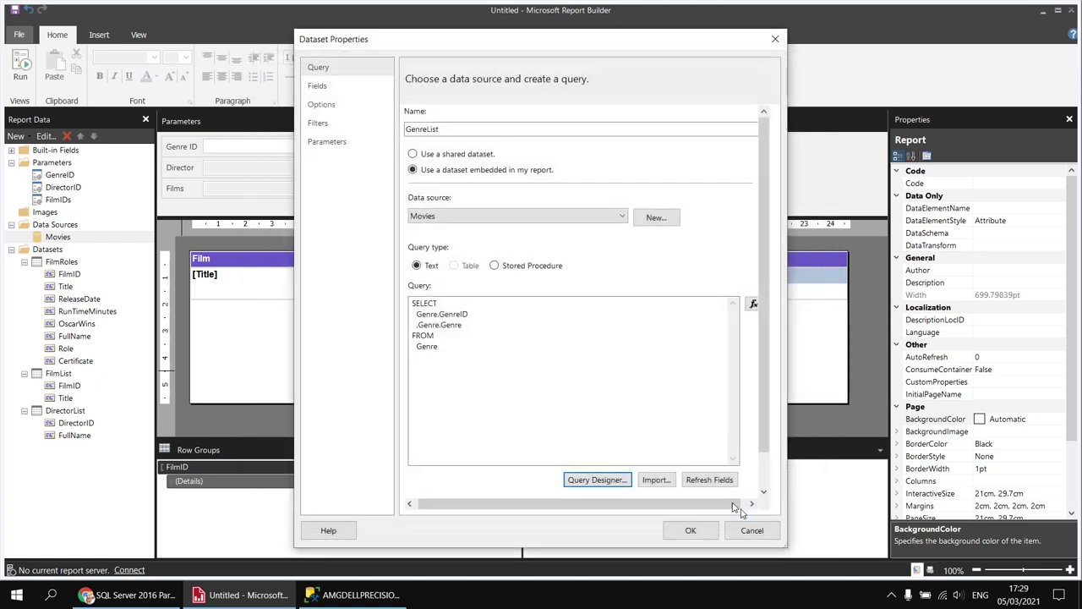
Step: Sort the GenreList query with ORDER BY Genre and save the dataset
click(443, 350)
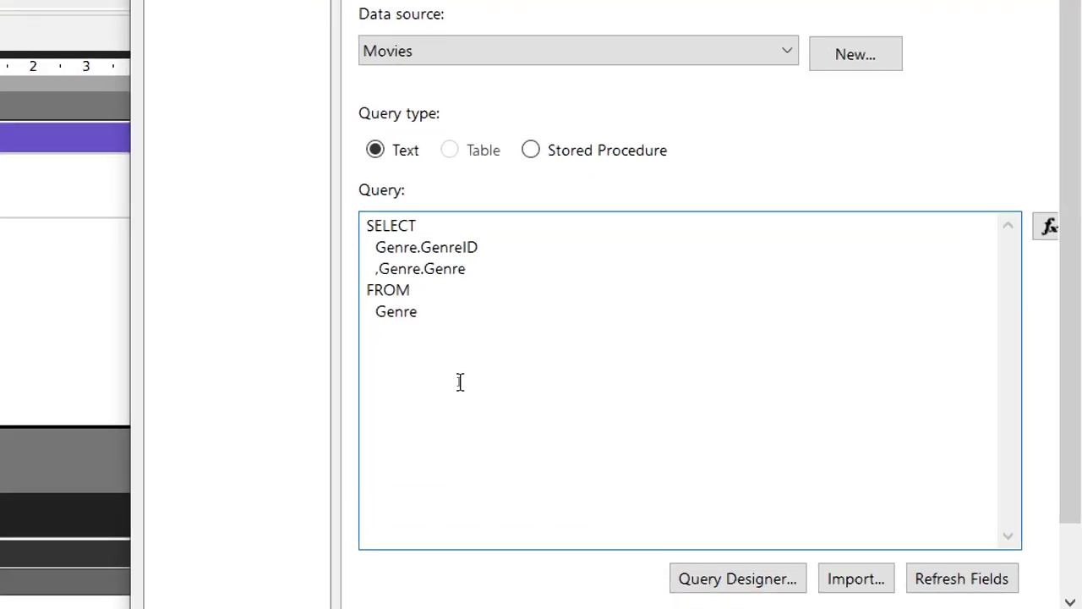
key(Return)
text(R)
key(BackSpace)
text(R)
key(BackSpace)
text(ORDER BY   Genre)
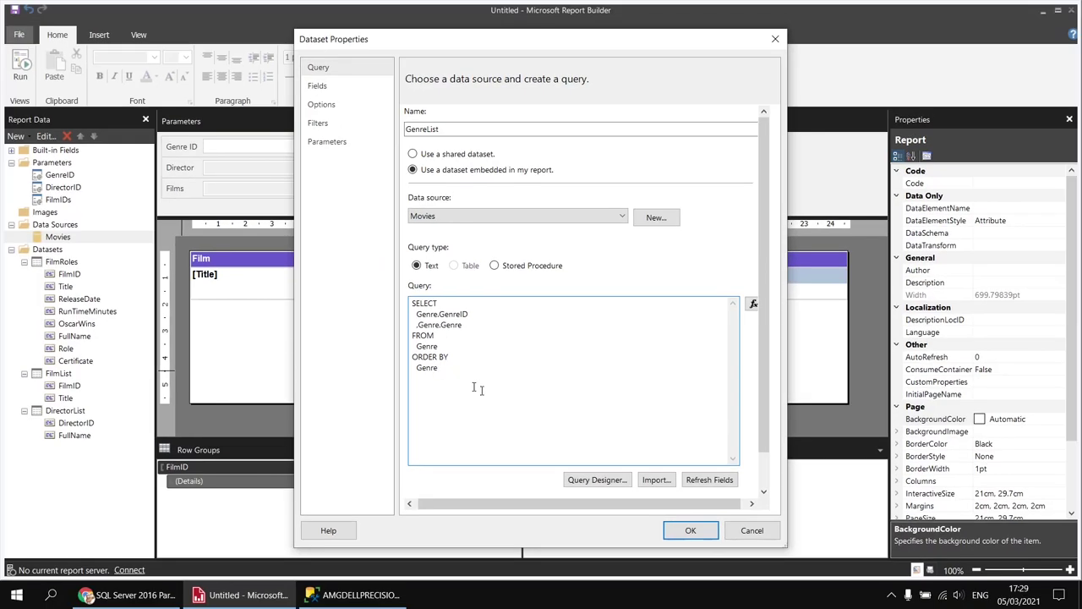
click(690, 530)
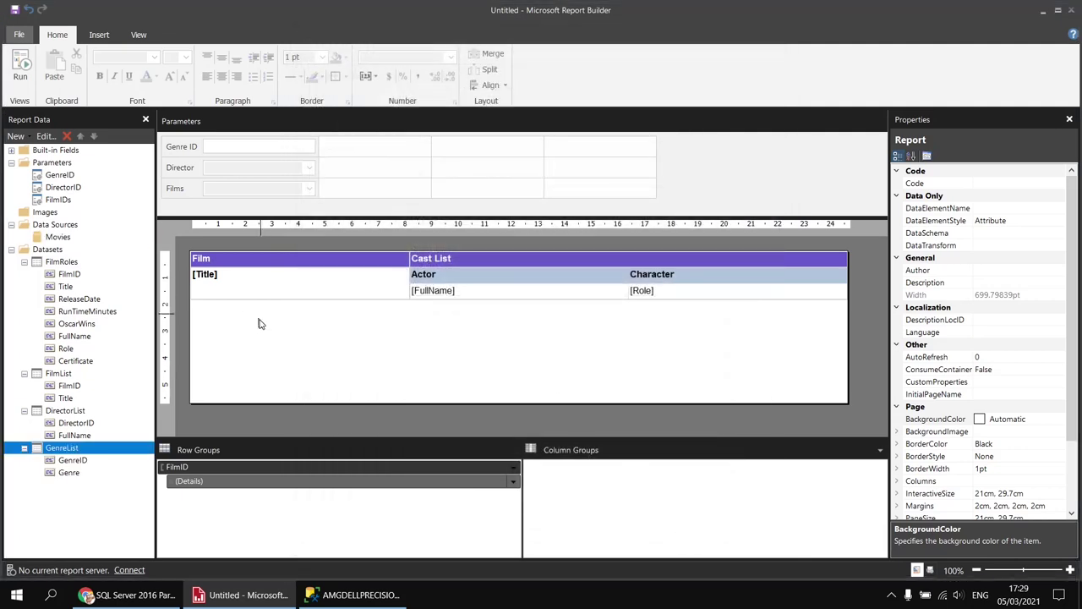
Step: Change the GenreID parameter's prompt to Genre and its data type to Integer
double_click(180, 147)
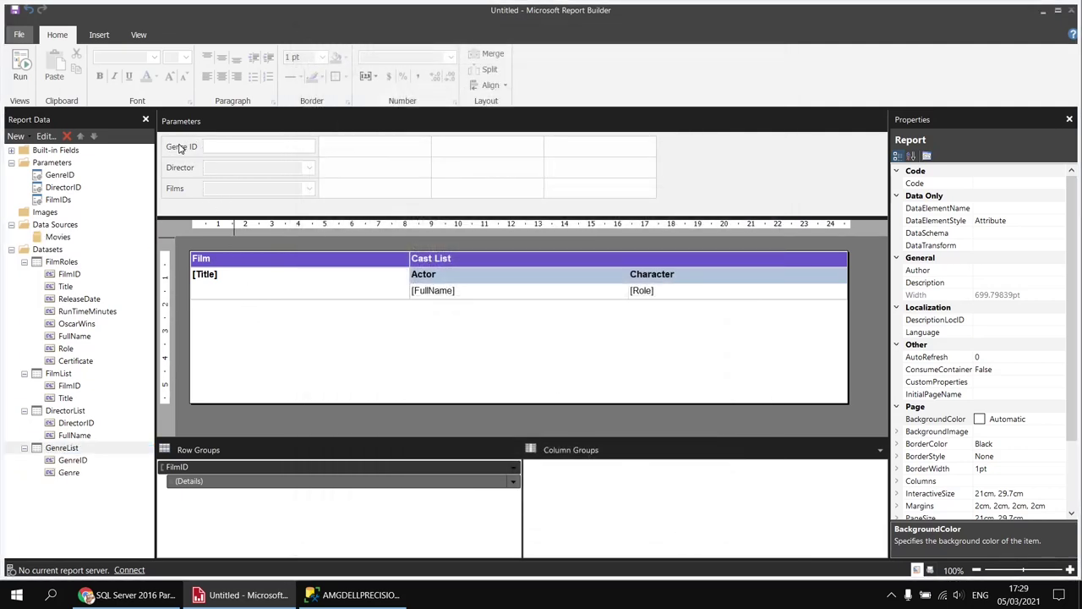
click(434, 190)
double_click(436, 190)
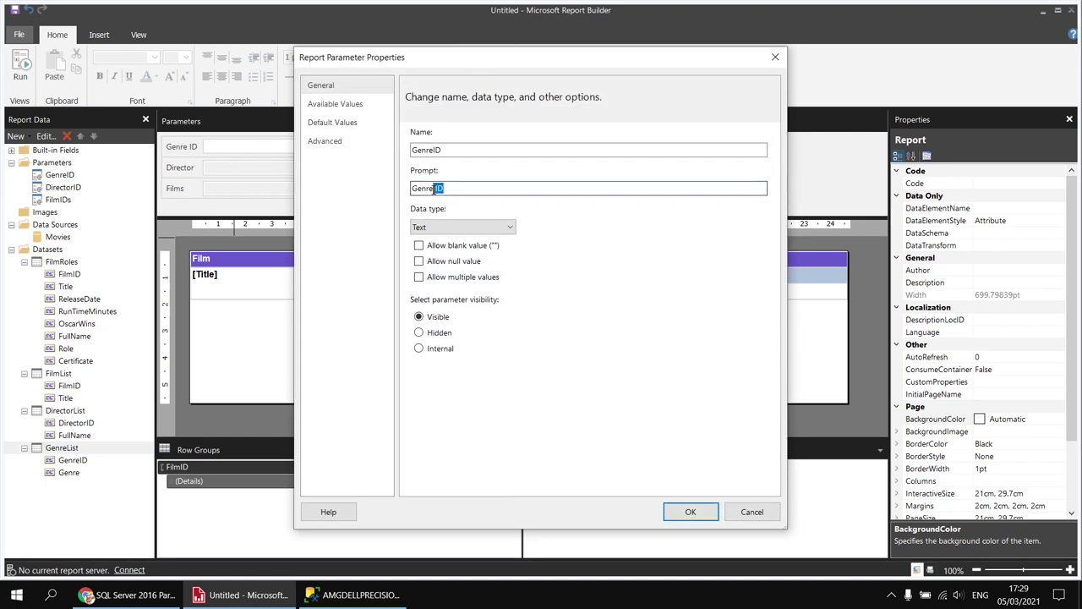
key(BackSpace)
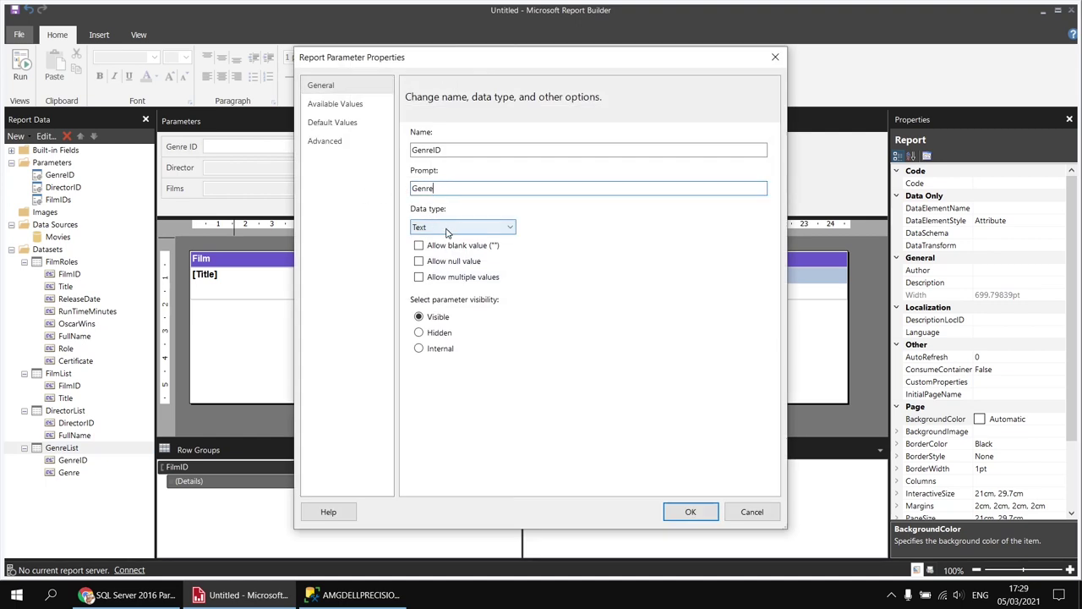
click(448, 226)
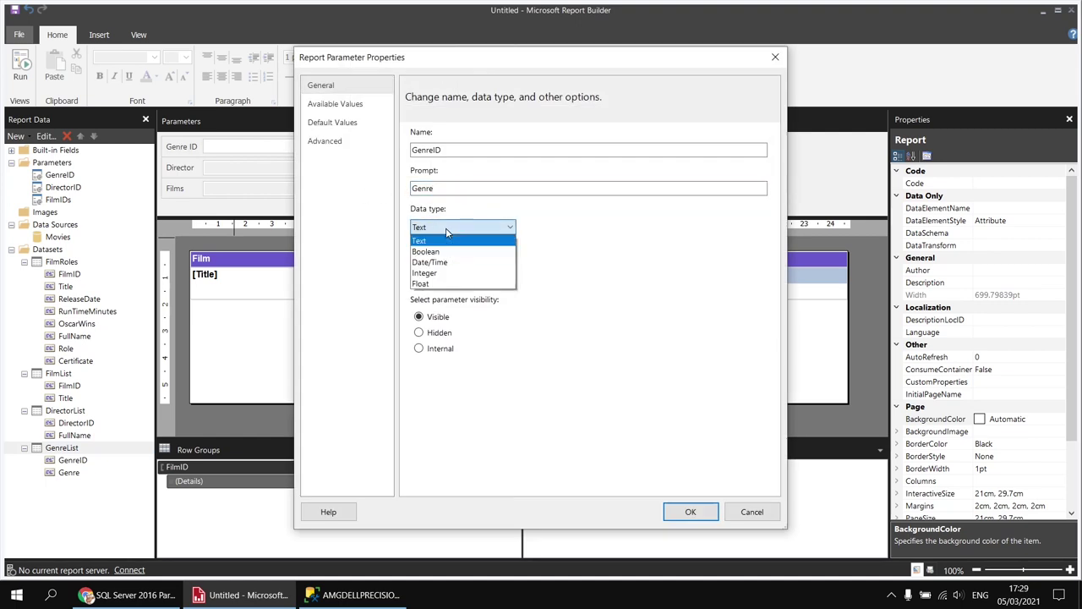
click(438, 275)
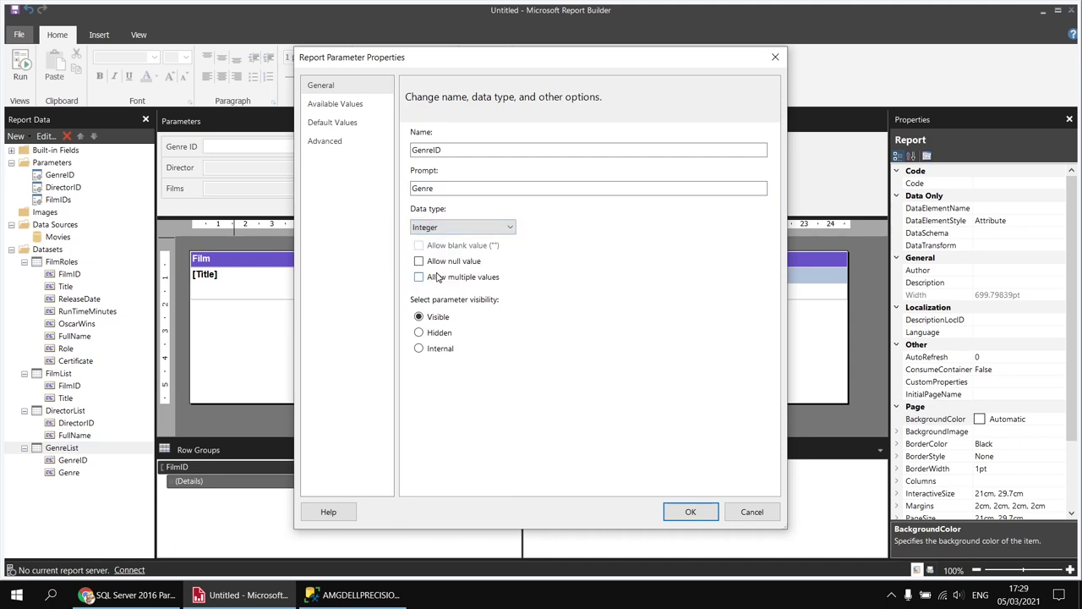
Step: Get the parameter's available values from the GenreList dataset, with GenreID as value field and Genre as label field
click(351, 104)
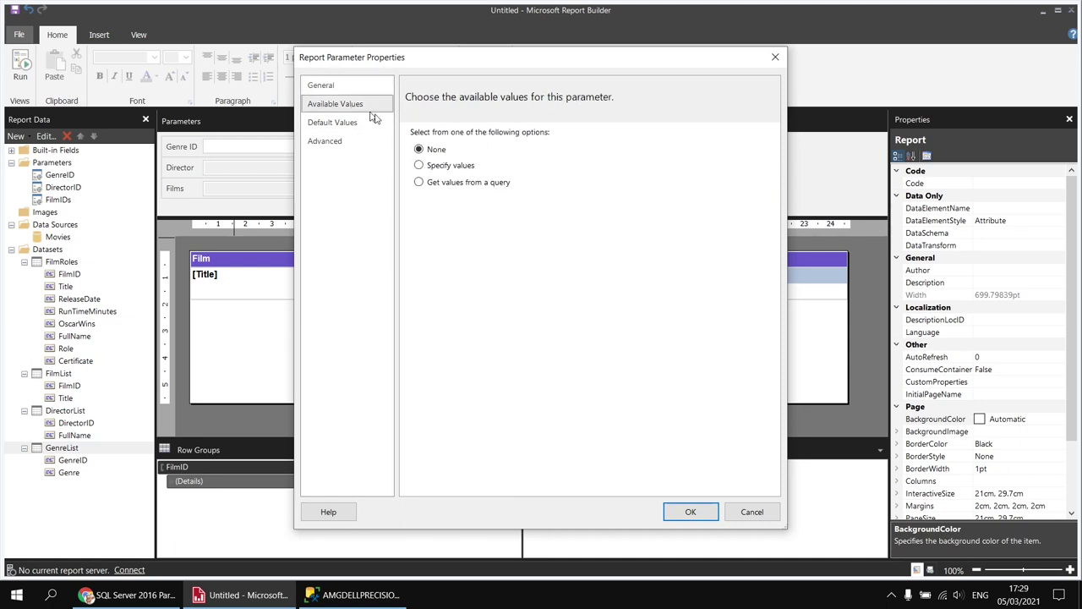
click(421, 184)
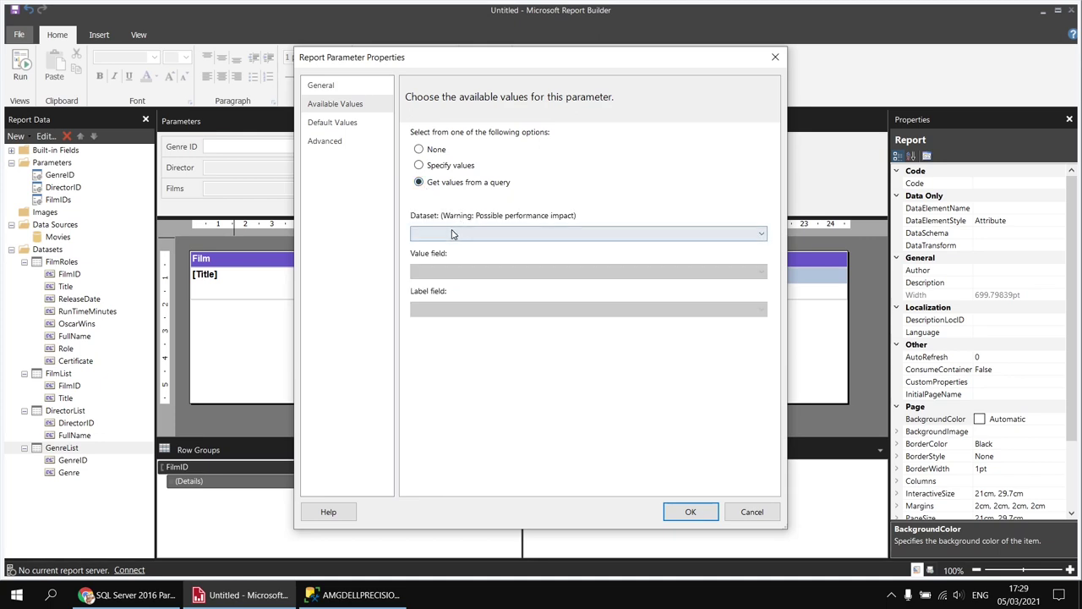
click(461, 233)
click(445, 281)
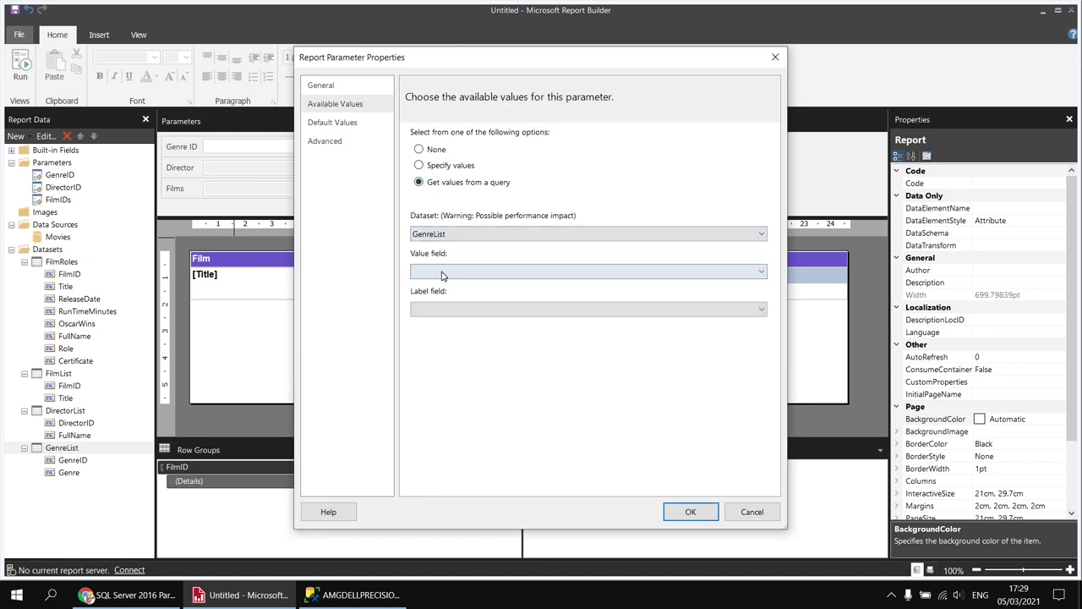
click(441, 271)
click(427, 290)
click(431, 310)
click(423, 335)
click(691, 511)
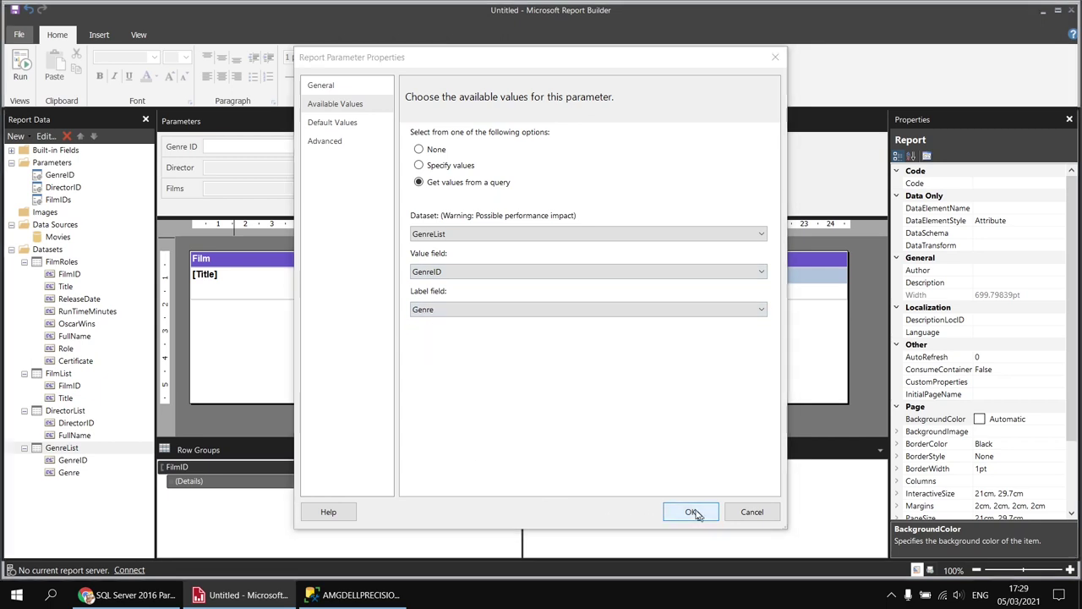
Step: Run the report with genre Western and director Clint Eastwood, and open the Films choices to examine them
click(21, 66)
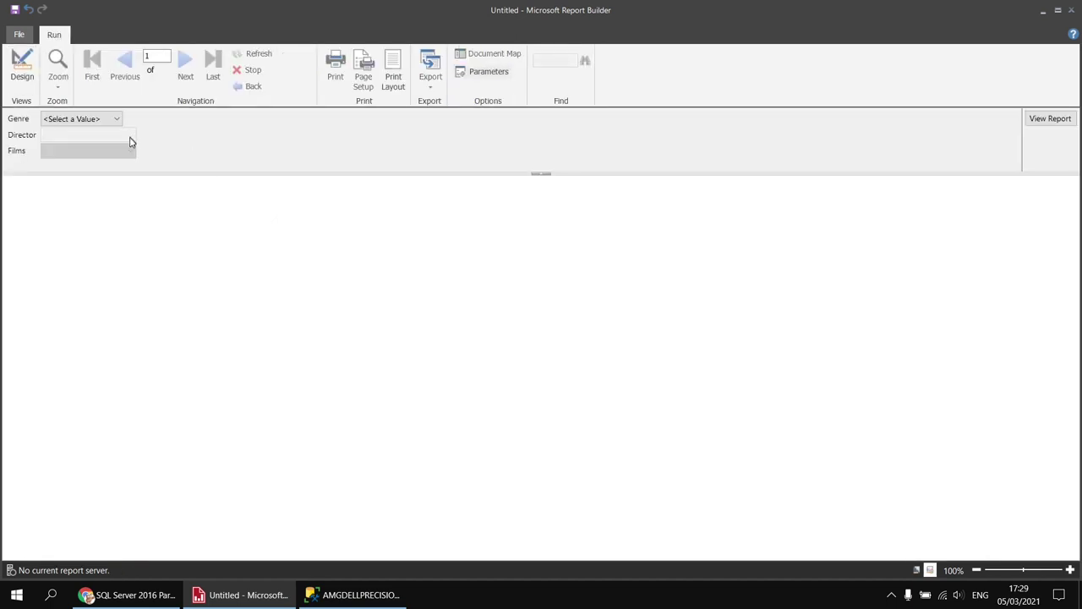
click(116, 119)
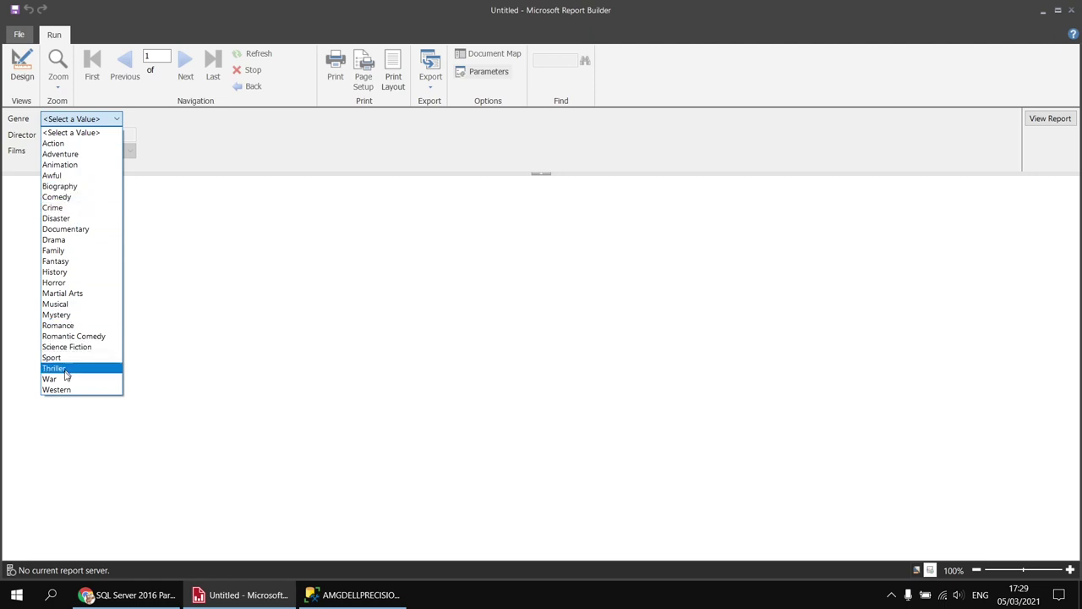
click(69, 394)
click(116, 135)
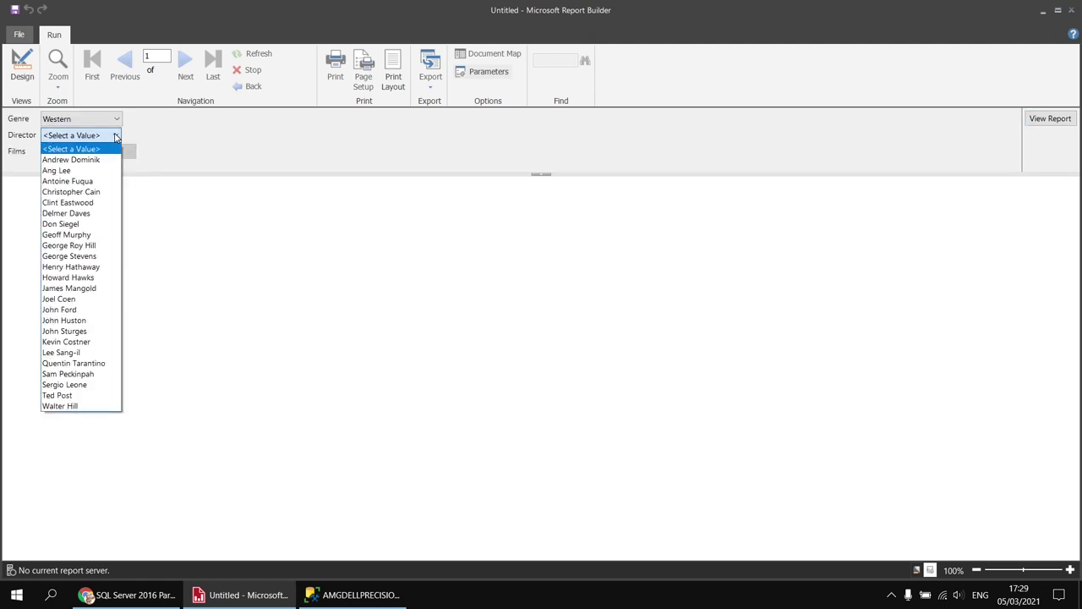
click(84, 203)
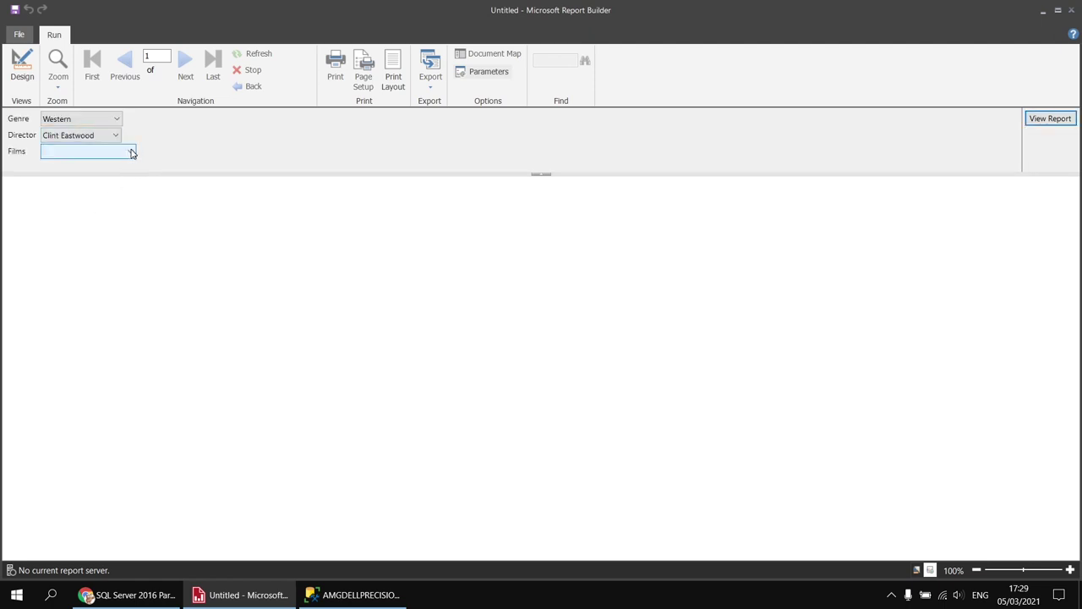
click(131, 152)
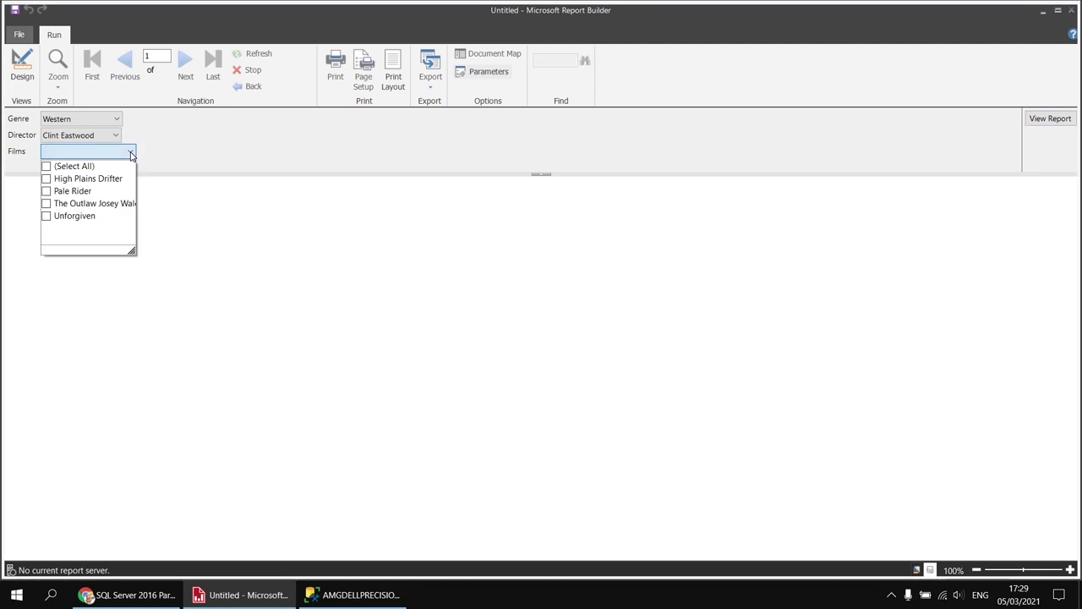
Step: Select all of the listed films and view the report
click(48, 166)
click(1049, 118)
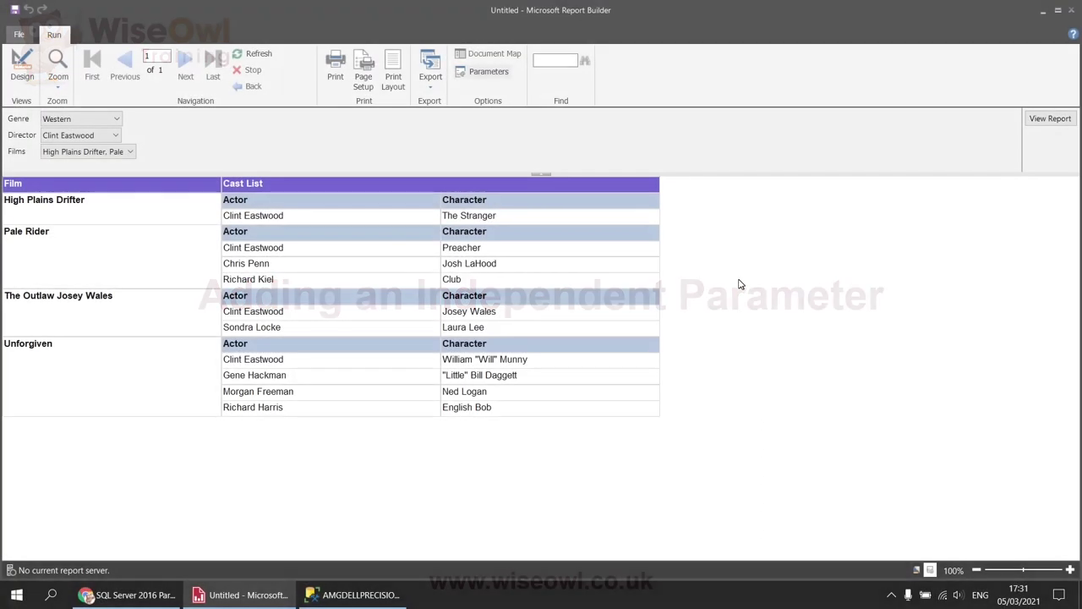
Step: Switch to Chrome and examine the Certificates choices in the finished 11.6 Cascading Parameters report
click(128, 596)
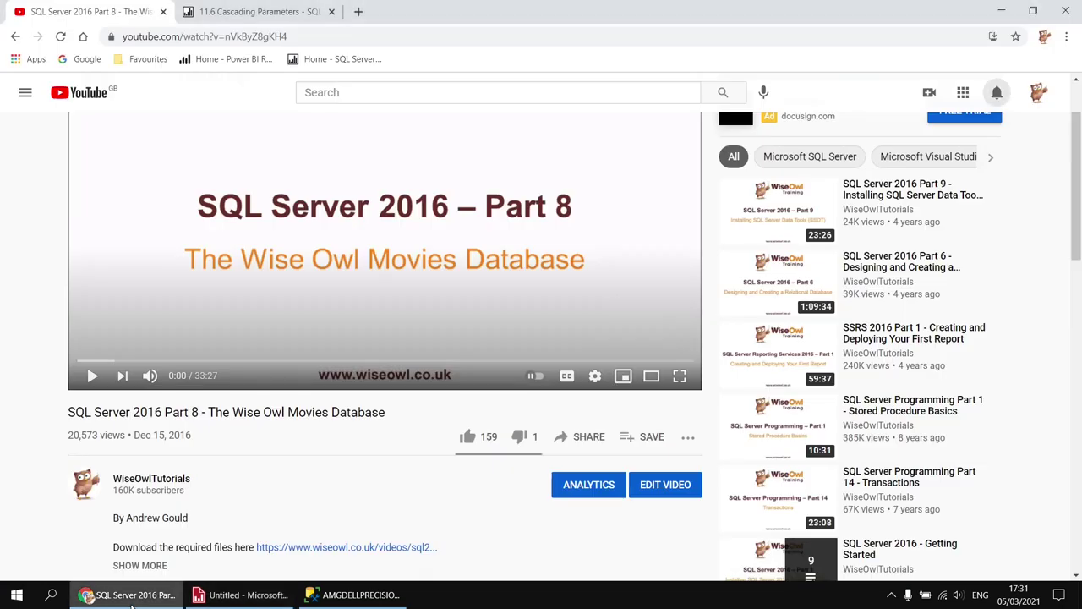
click(260, 12)
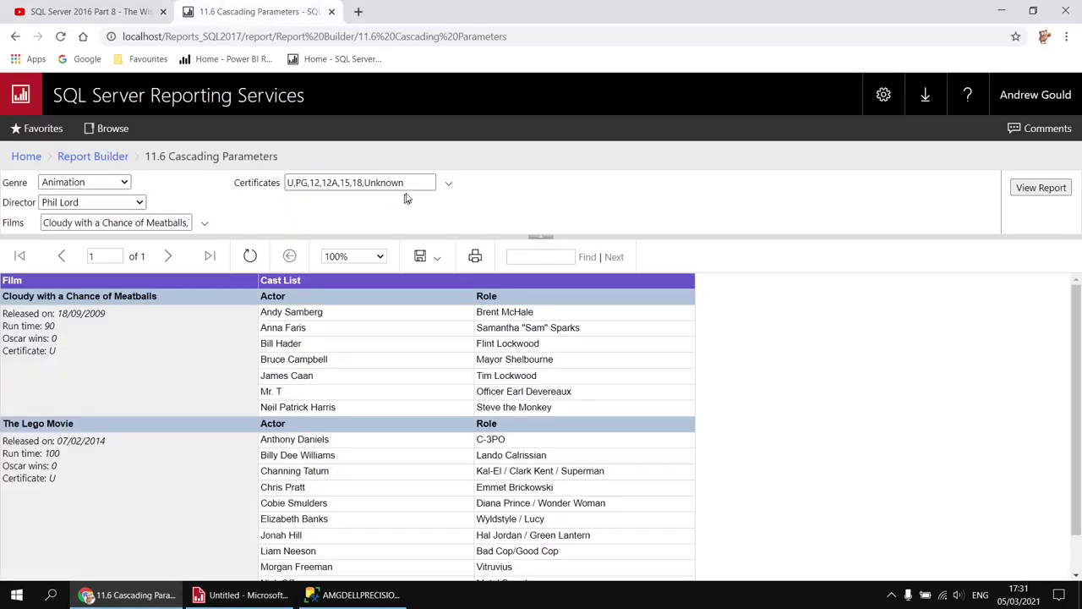
click(450, 187)
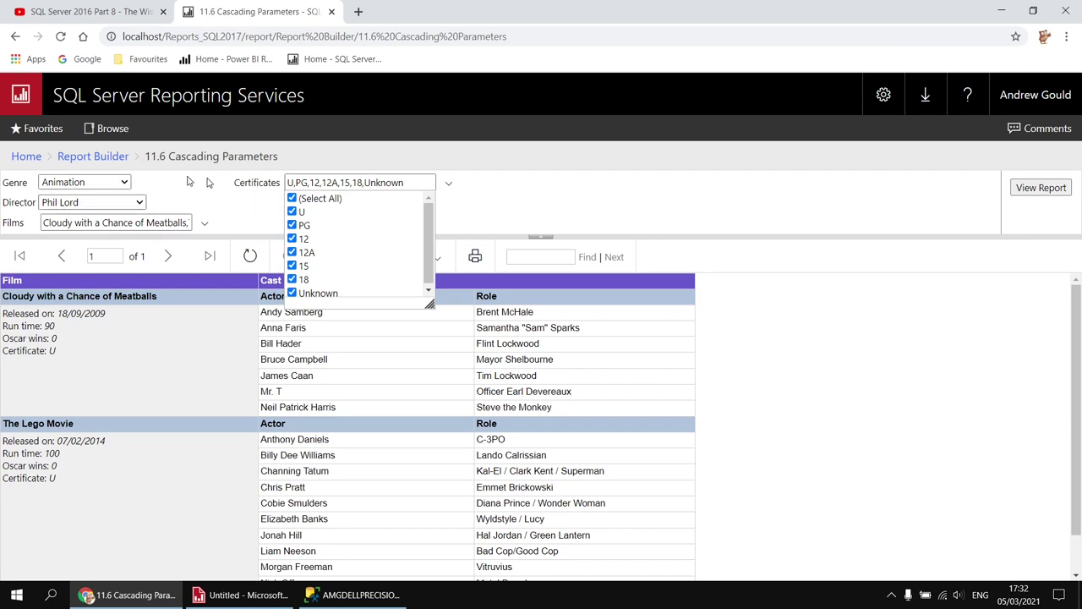
click(125, 185)
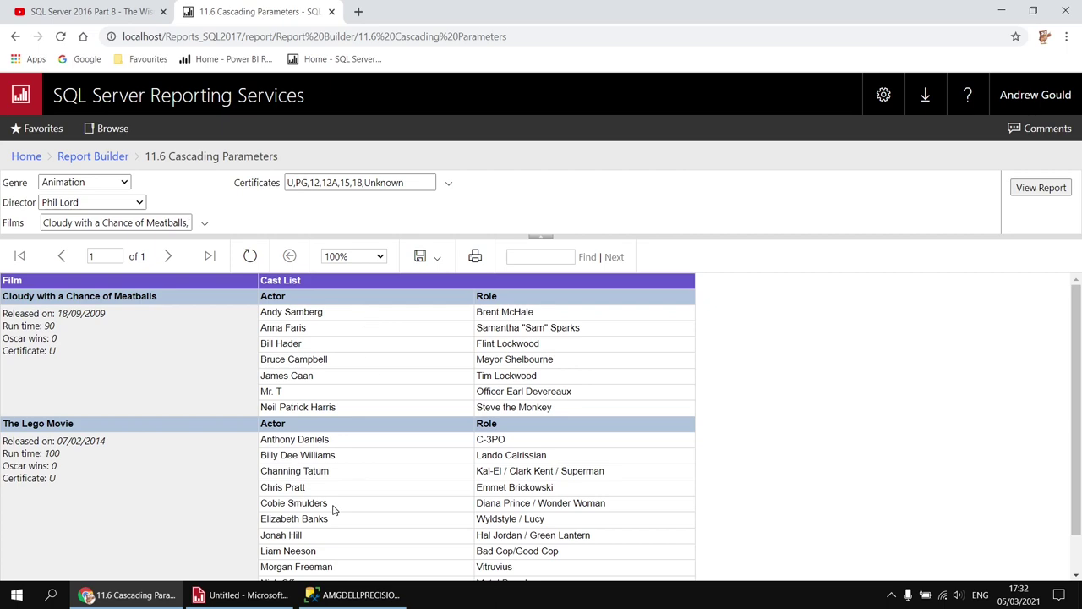
Step: Return to the design of the report in Report Builder and open the DirectorList dataset's properties
click(253, 596)
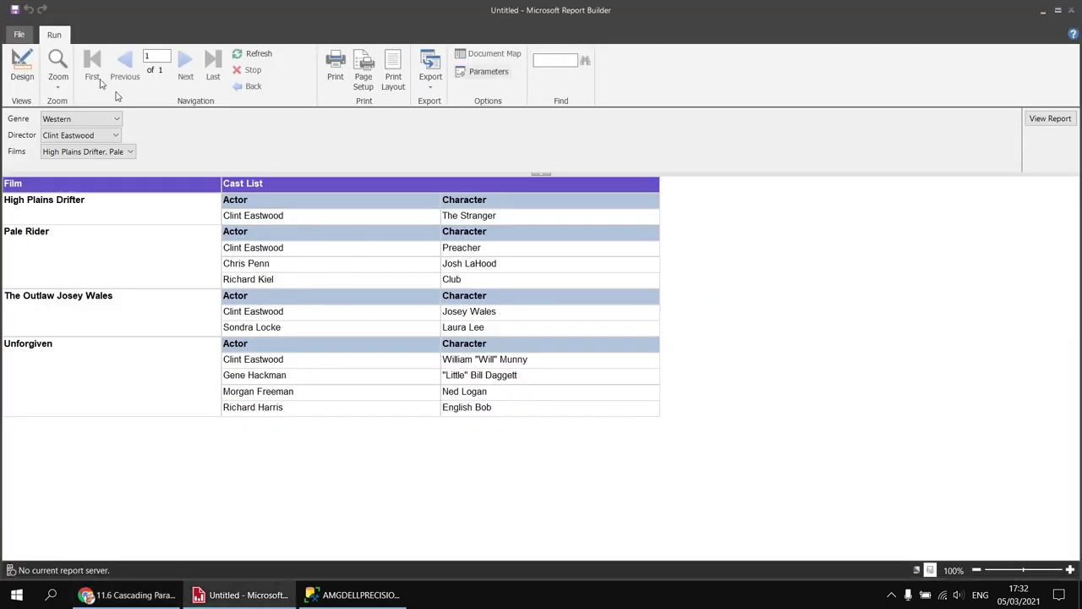
click(22, 64)
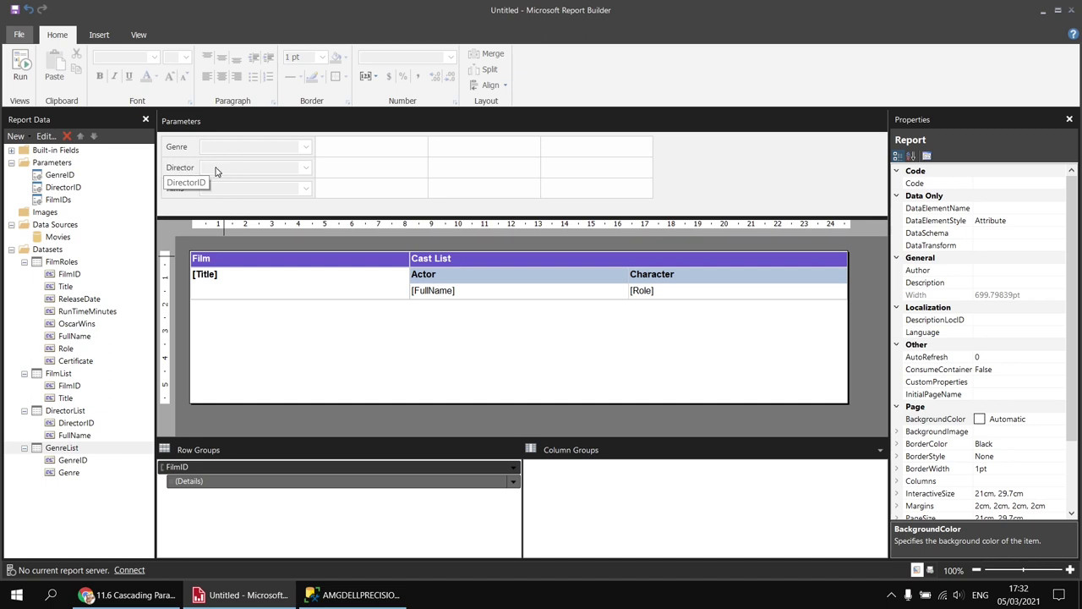
click(82, 411)
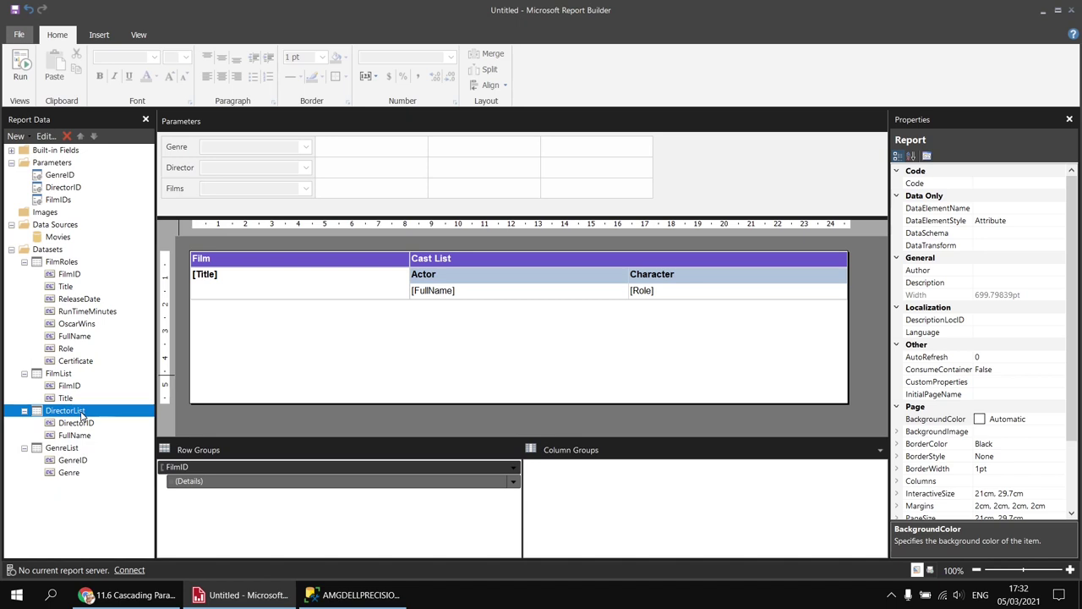
right_click(82, 412)
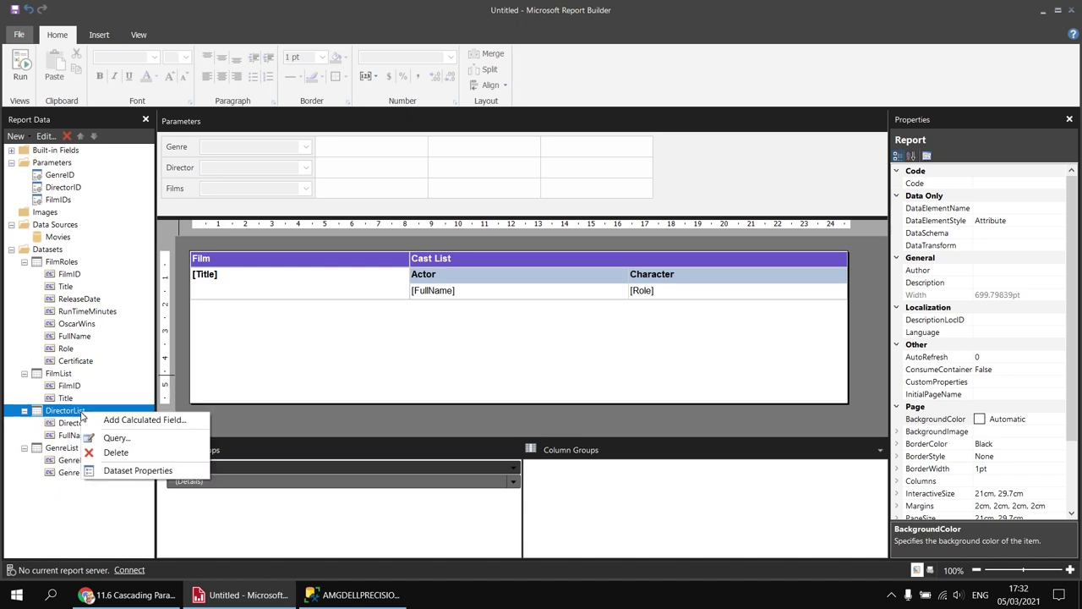
click(135, 475)
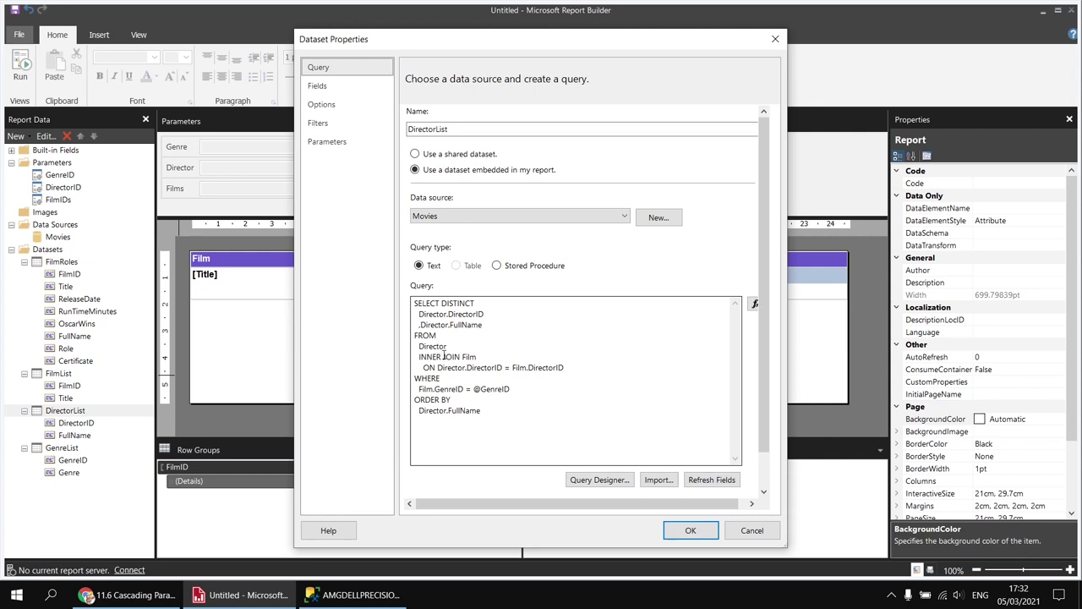
Step: Switch to SQL Server Management Studio and examine how the Certificate, Film and Director tables relate in the Movies diagram
click(351, 596)
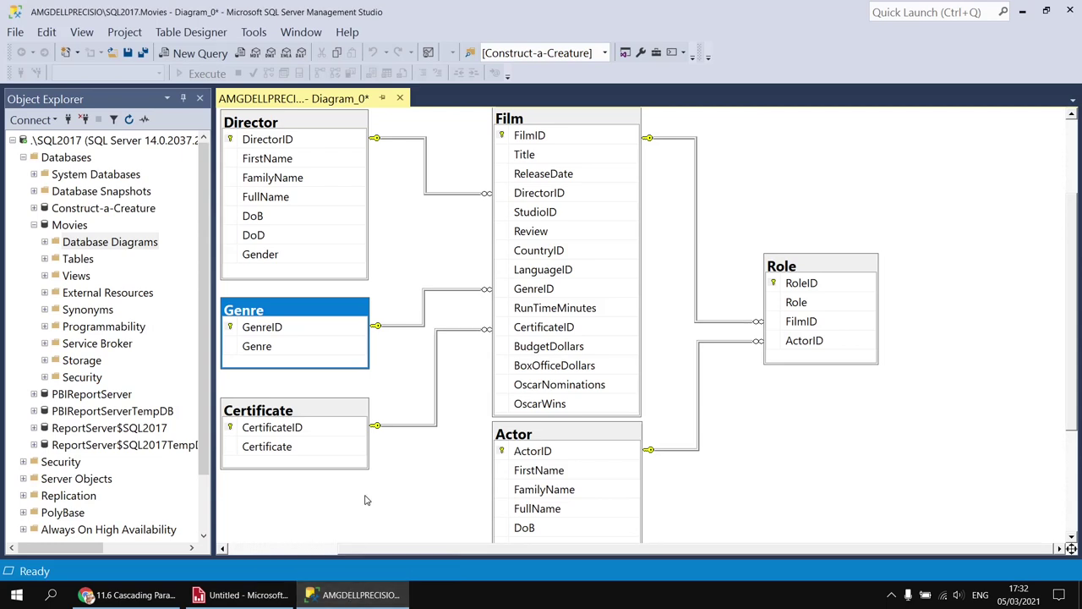
click(315, 435)
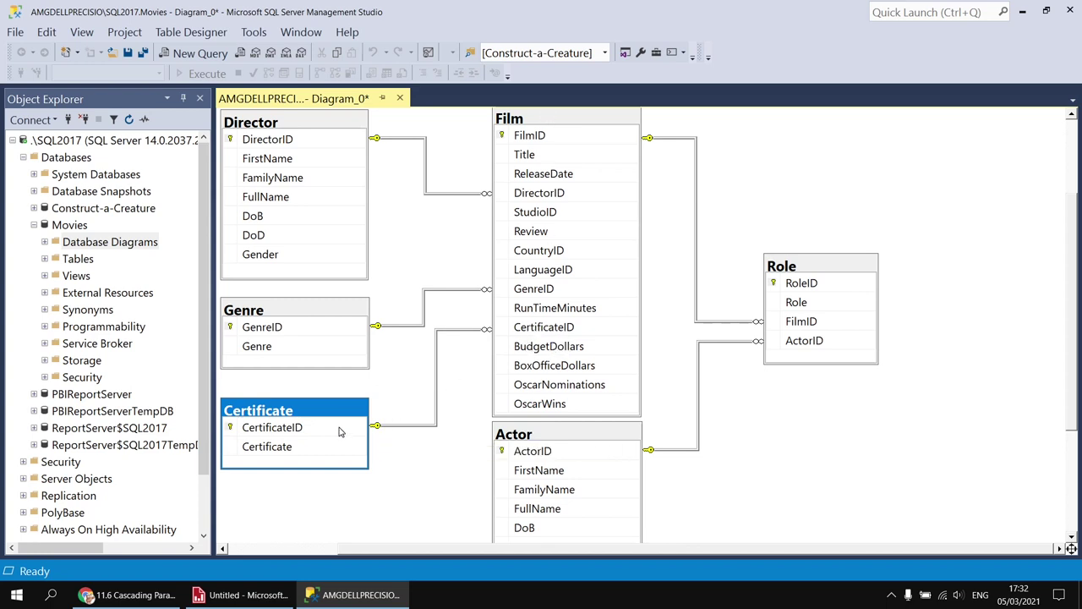
click(538, 337)
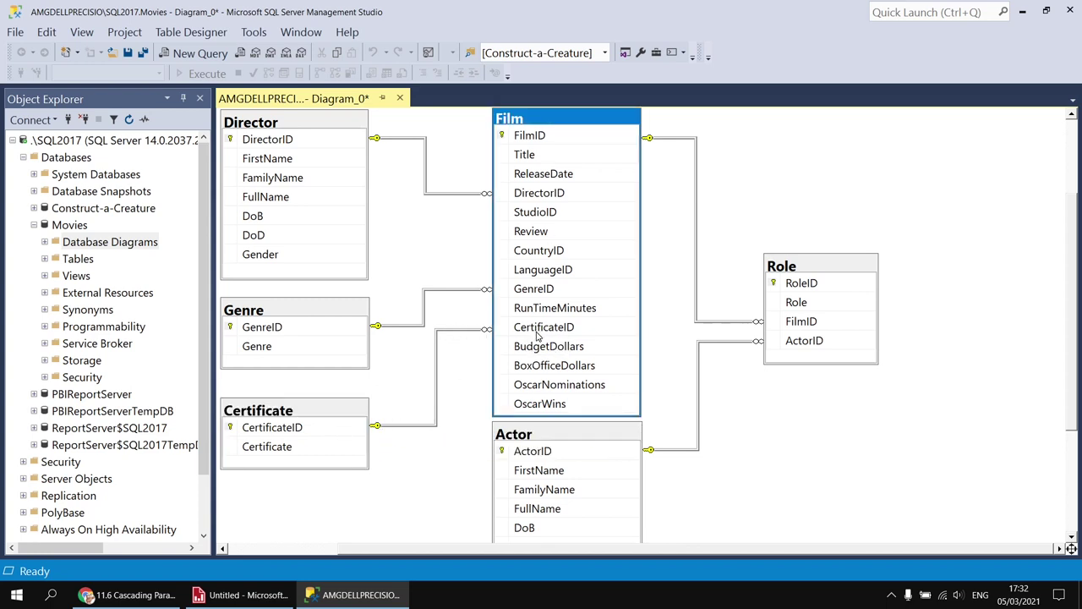
click(304, 416)
click(546, 120)
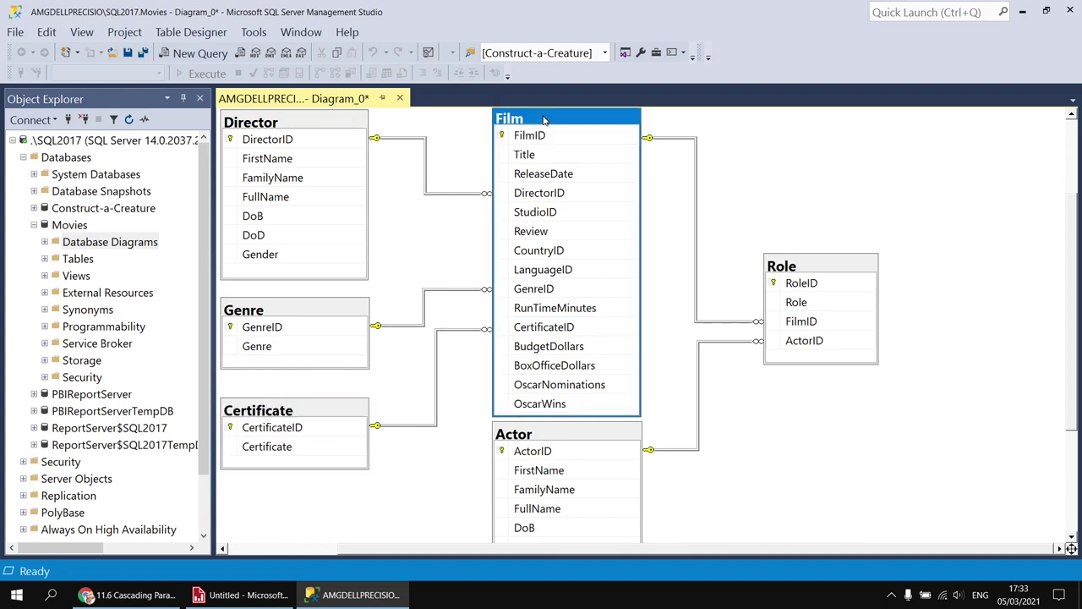
click(318, 121)
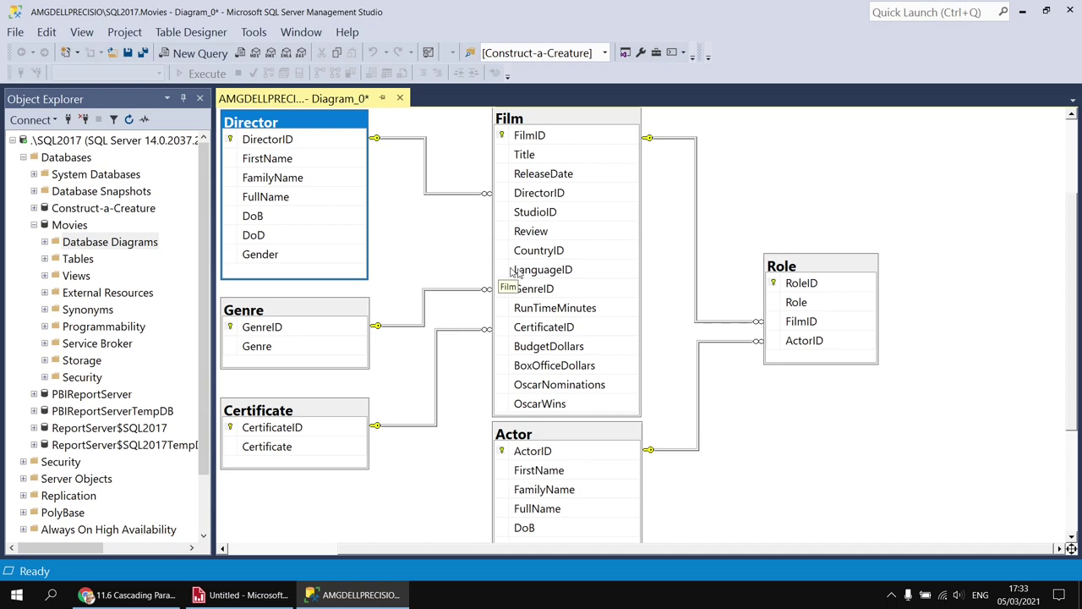
click(243, 595)
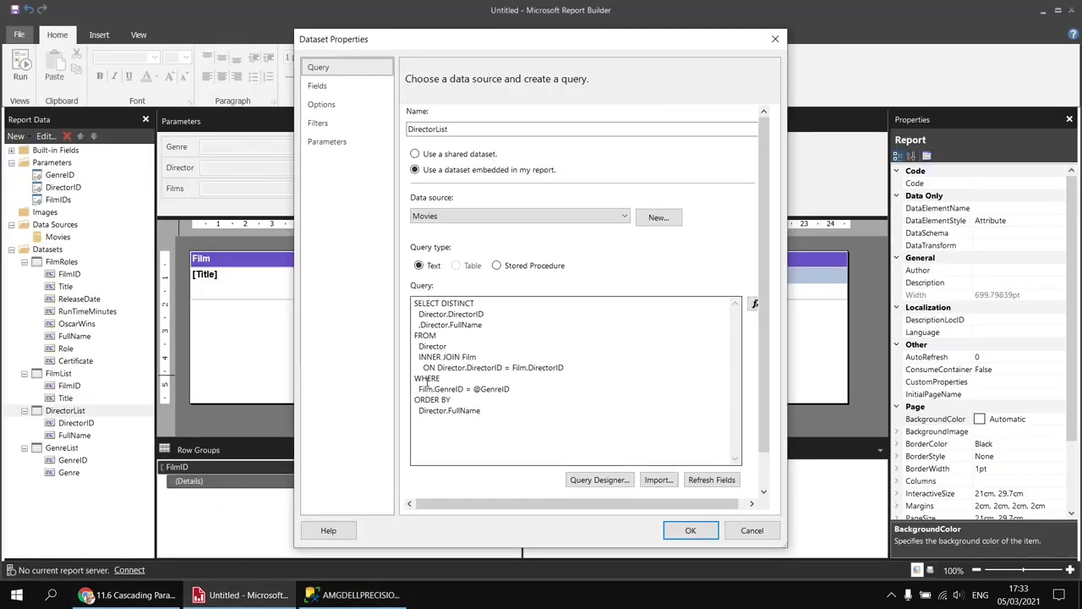
click(518, 390)
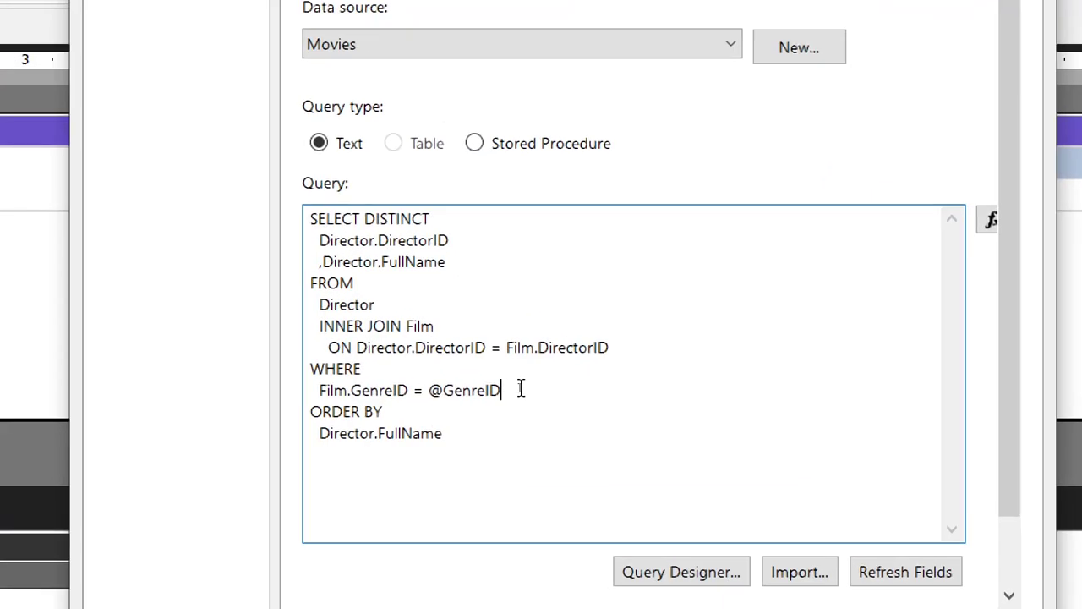
key(Return)
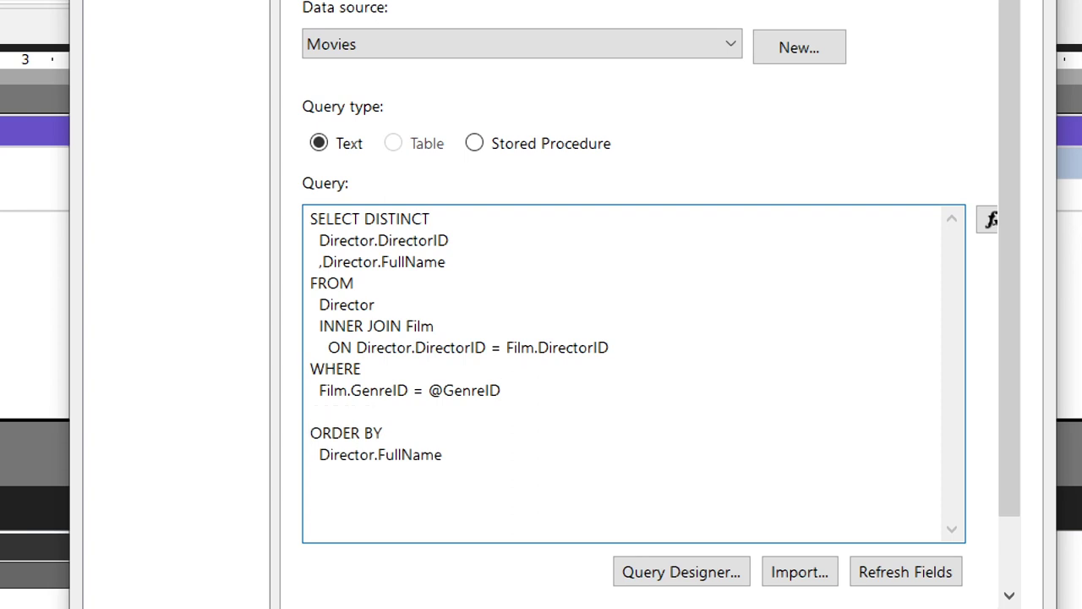
text(AND Film.CertificateID)
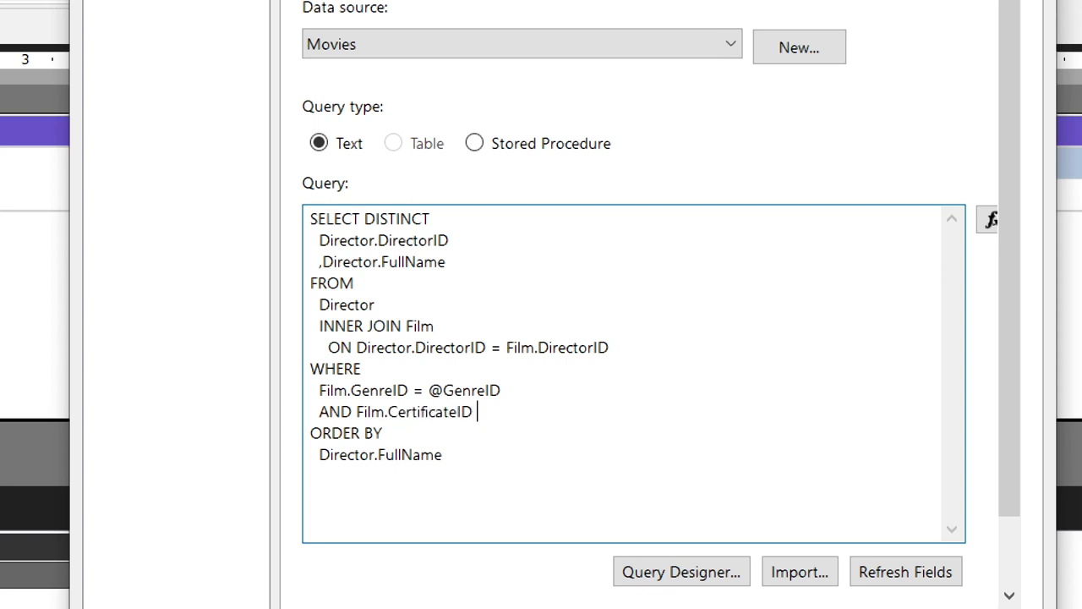
text( IN(@Certin)
key(BackSpace)
text(ficateIDs))
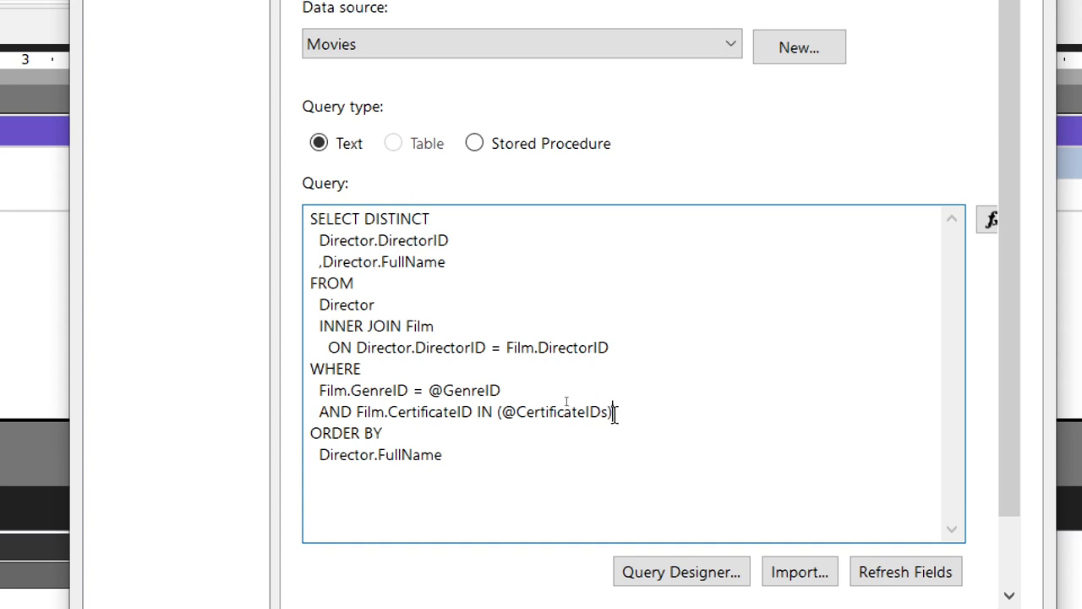
Step: Copy the certificate criterion from the DirectorList query and save the dataset
drag(613, 413, 318, 411)
key(ctrl+c)
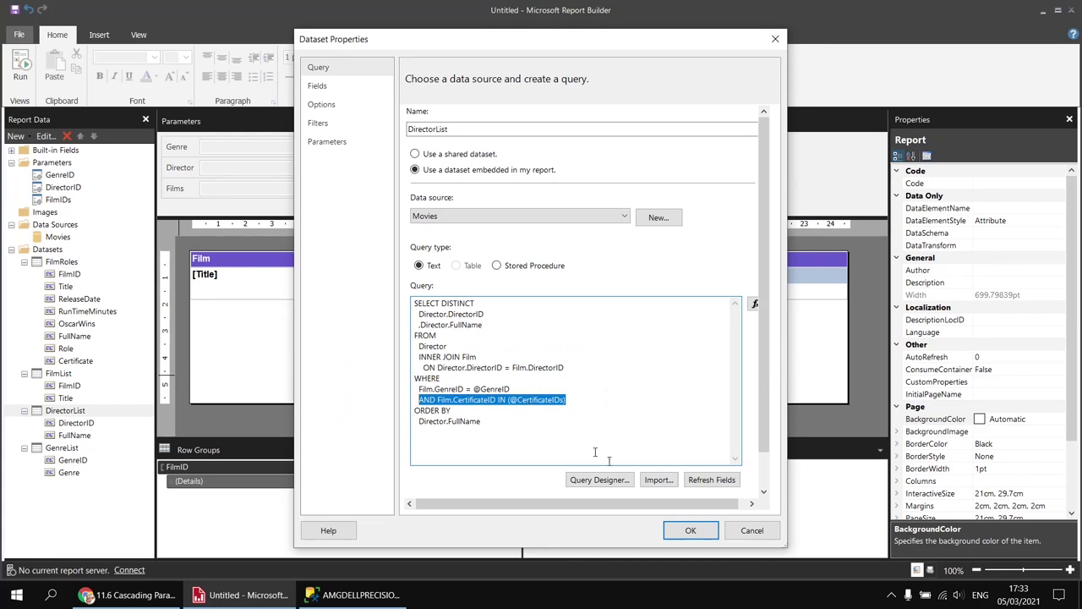
click(681, 530)
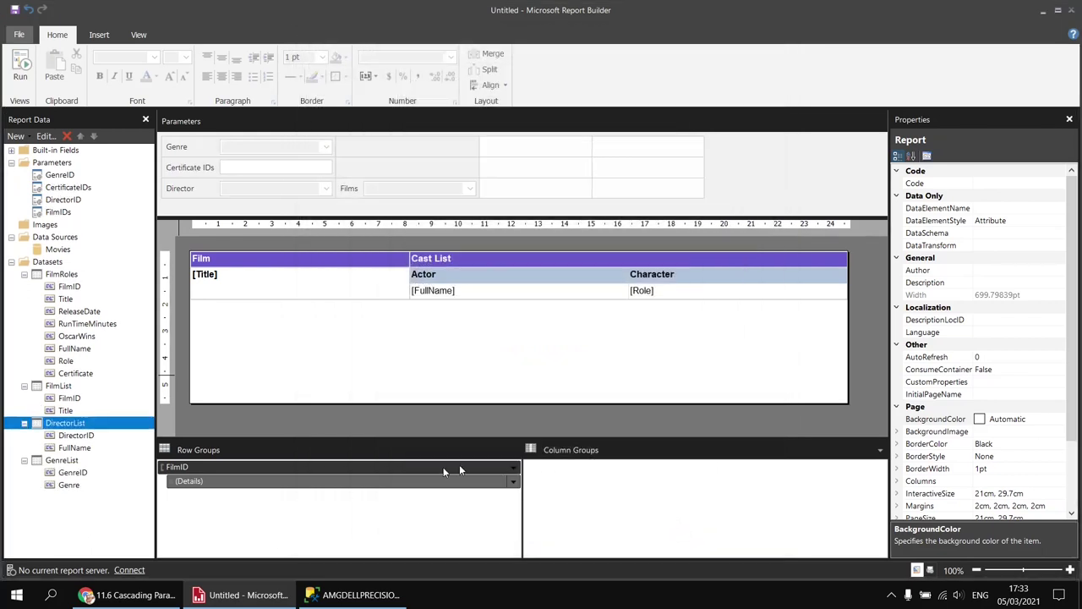
Step: Paste the copied certificate criterion after the genre criterion in the FilmList query and save the dataset
right_click(66, 388)
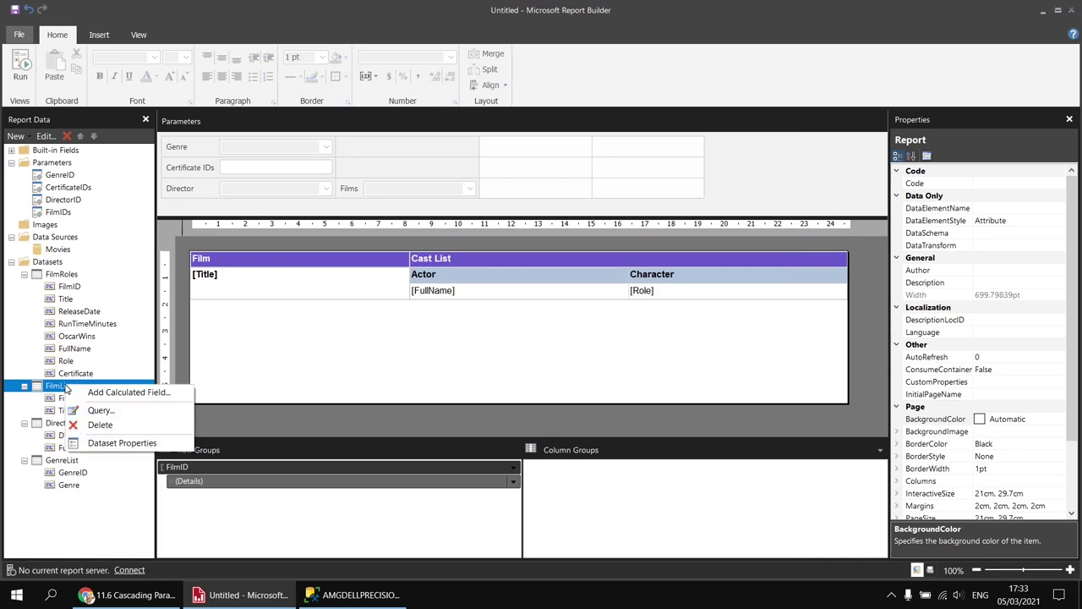
click(125, 445)
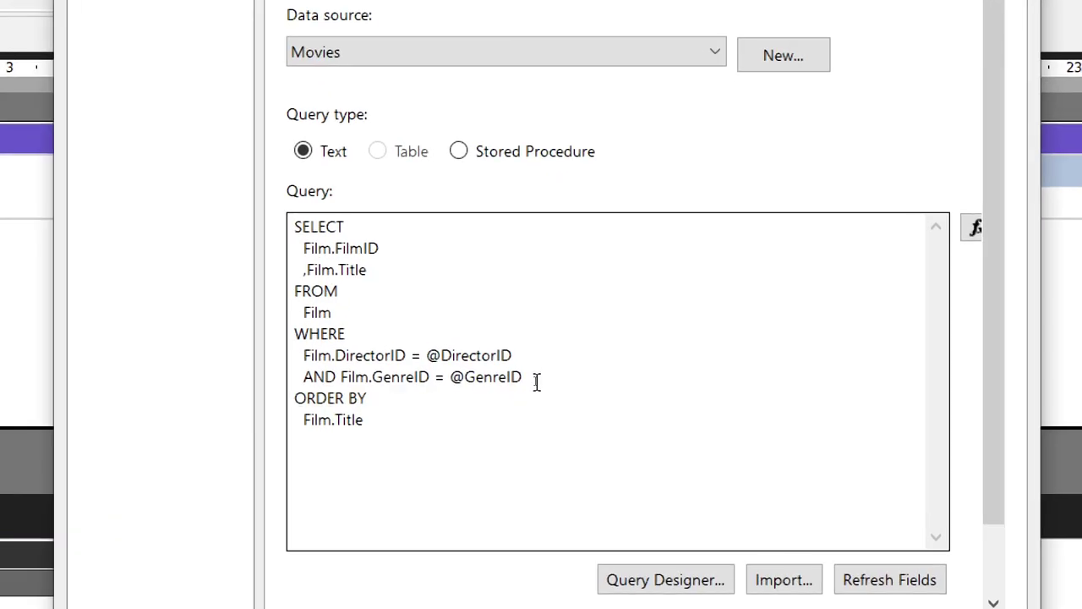
click(536, 382)
key(Return)
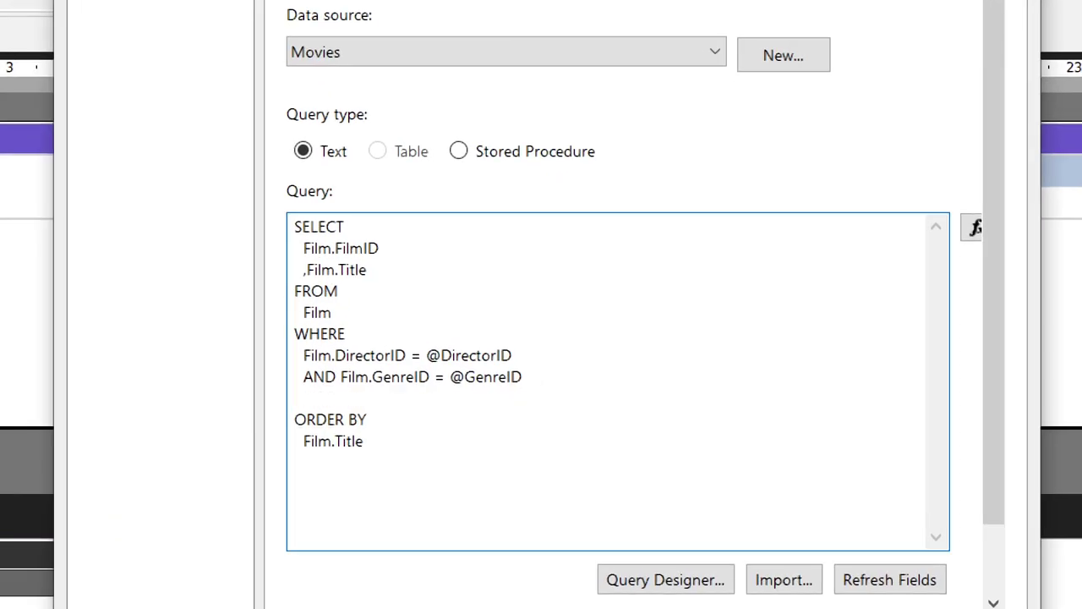
key(ctrl+v)
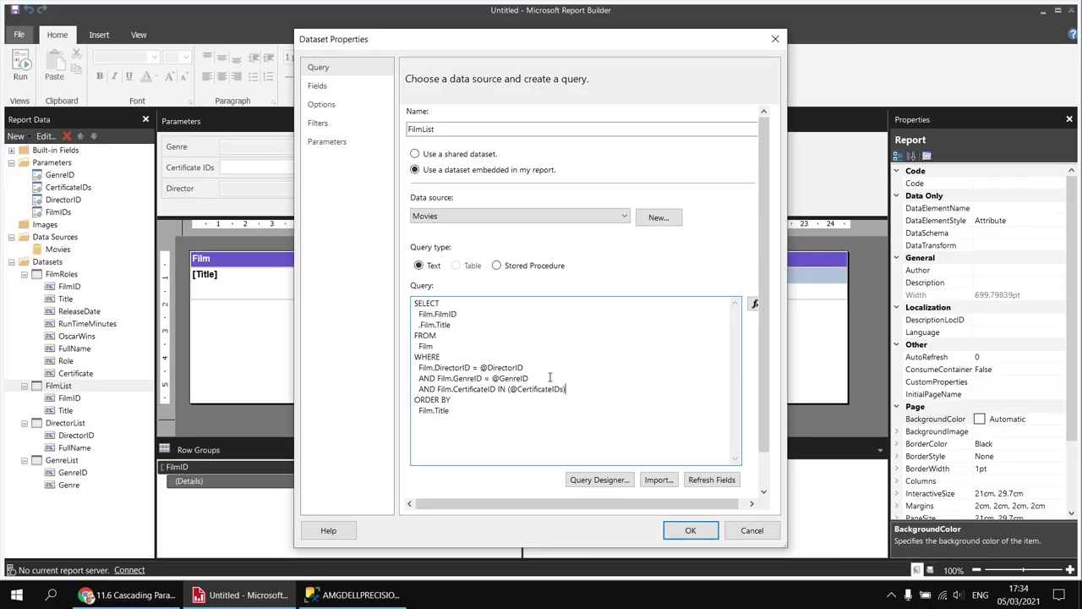
click(685, 526)
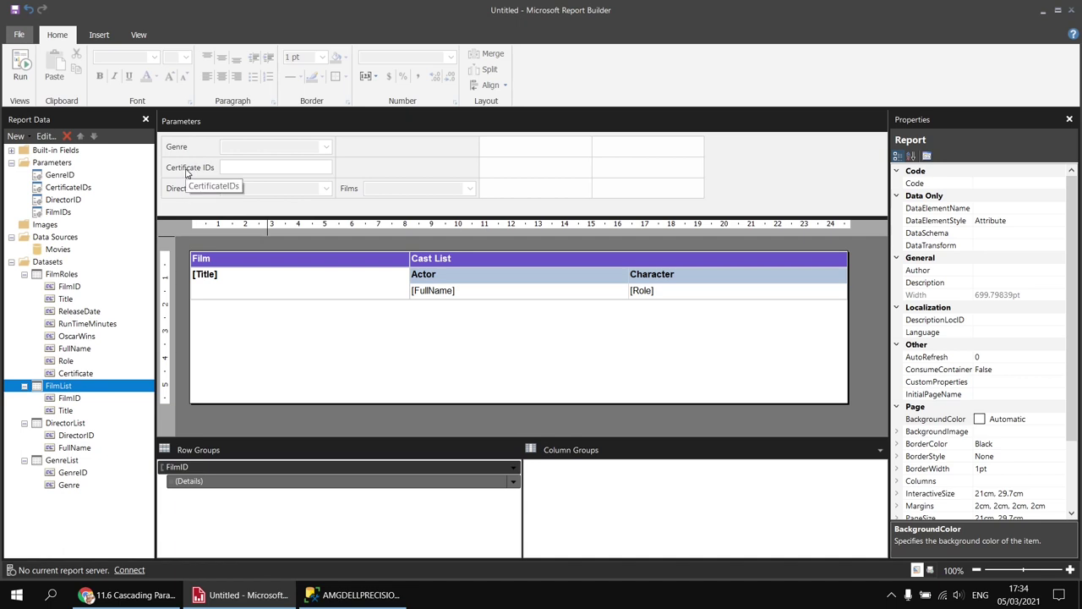
Step: Rearrange the parameter grid so Certificate IDs sits beside Genre, with Director and Films below Genre in the first column
drag(179, 175, 364, 148)
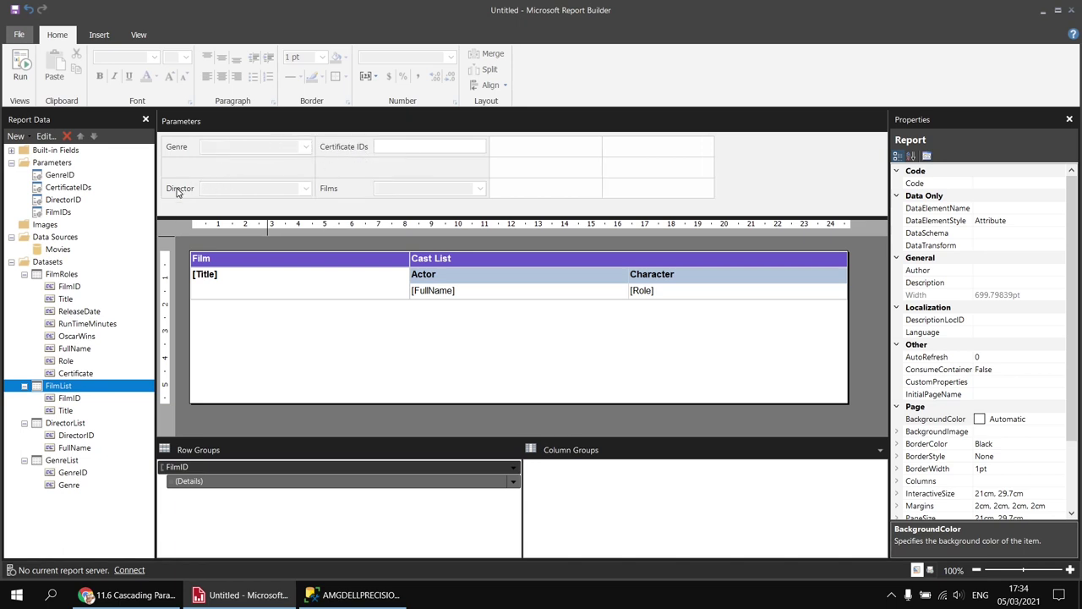
drag(178, 178, 178, 167)
drag(338, 194, 227, 190)
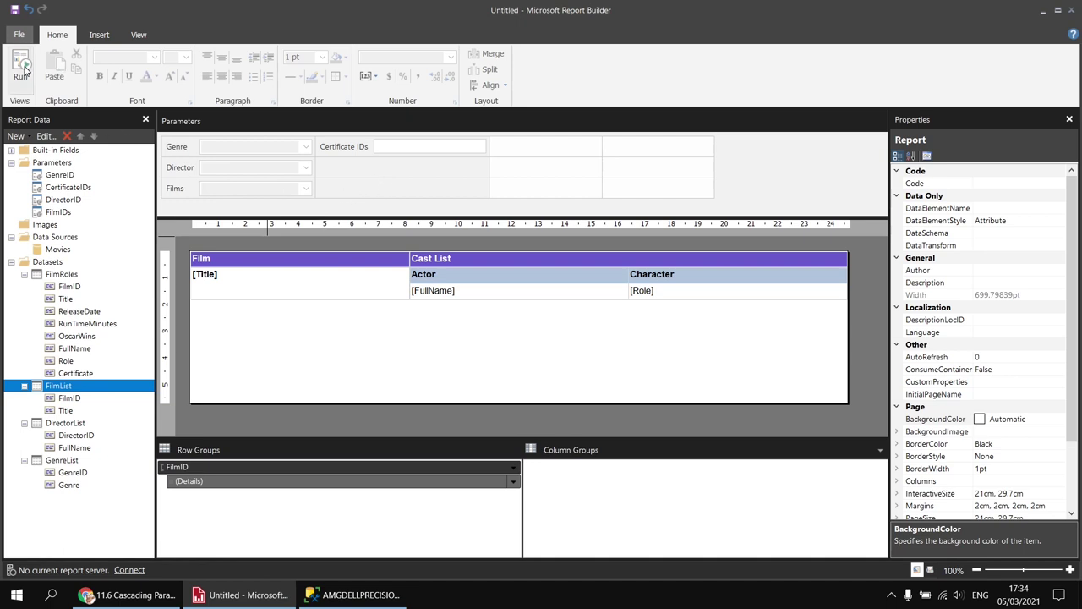
Step: Run the report with genre Animation and certificate ID 1
click(25, 68)
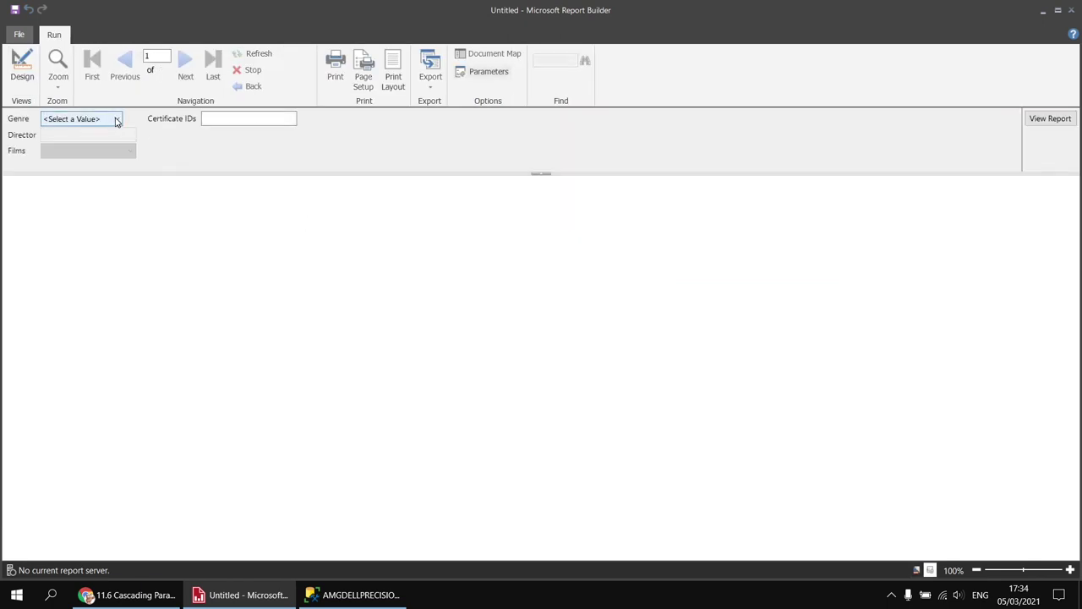
click(117, 122)
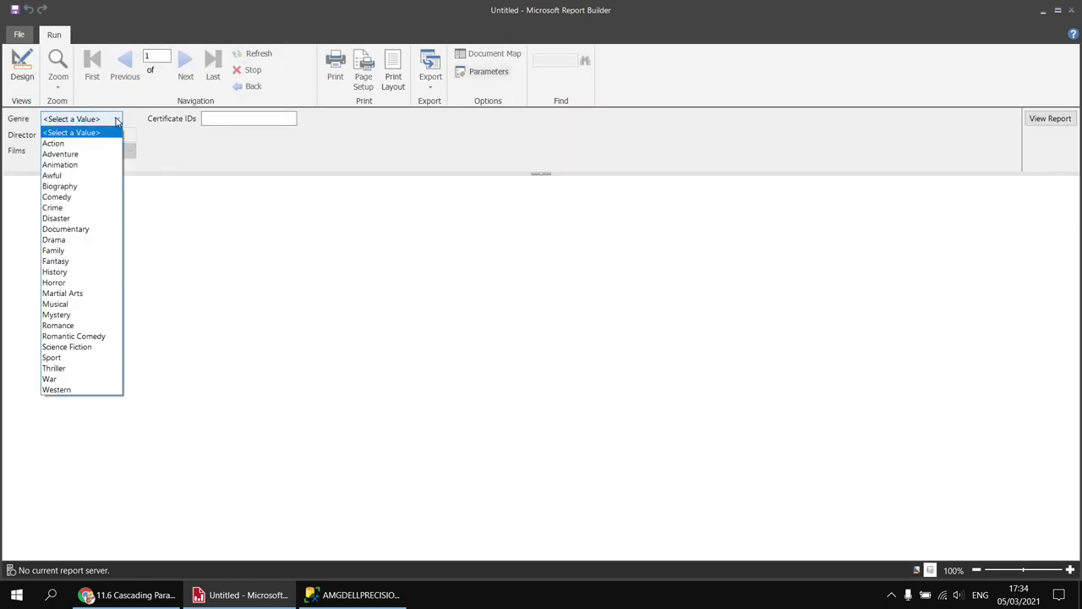
click(87, 167)
click(213, 119)
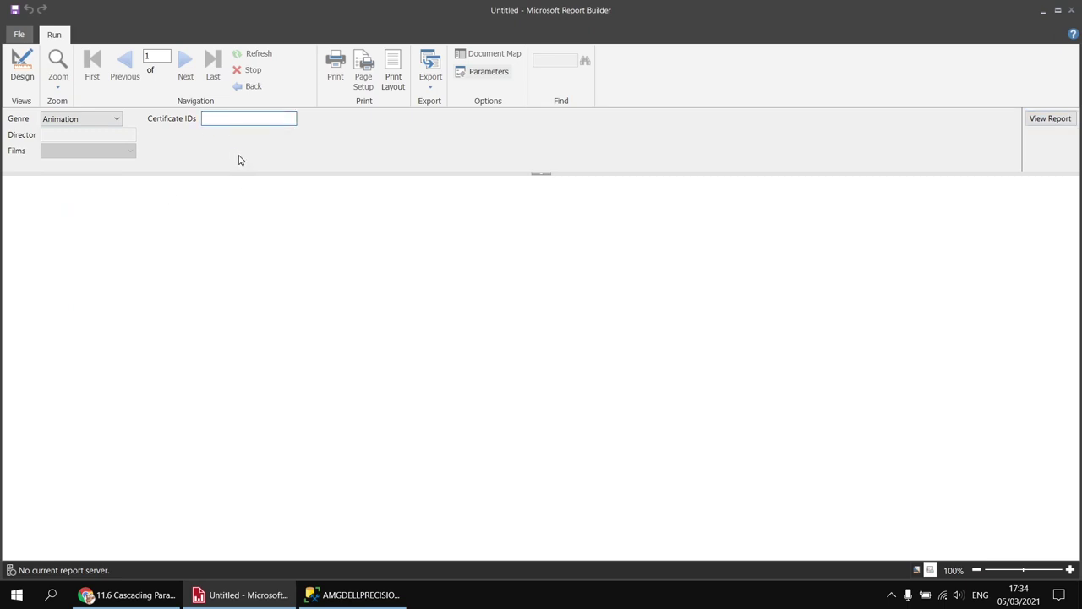
text(1)
key(Tab)
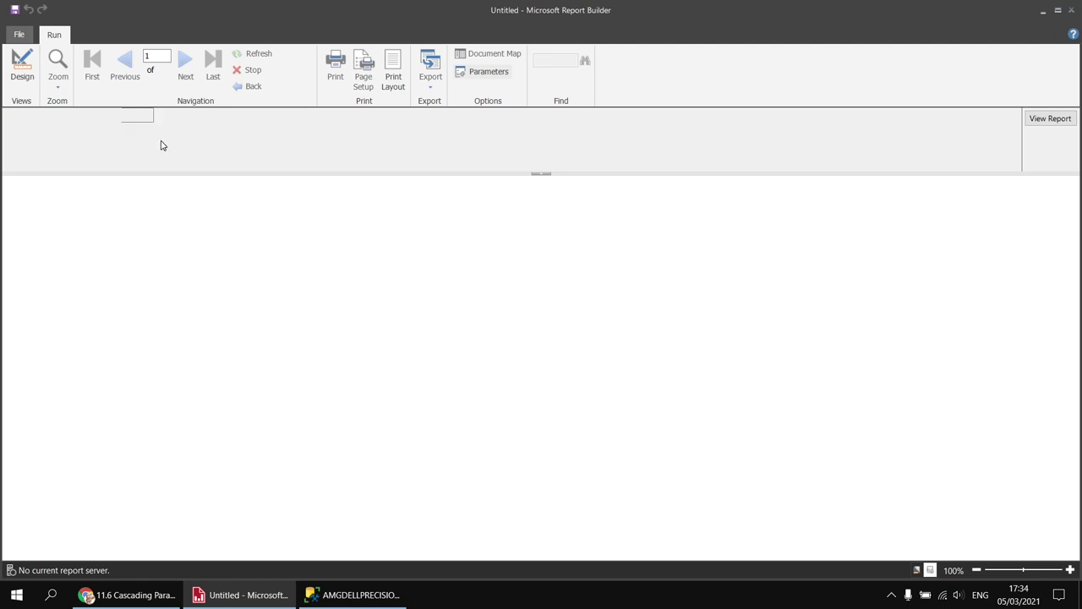
Step: Choose Phil Lord as the director and open the Films choices to examine them
click(128, 137)
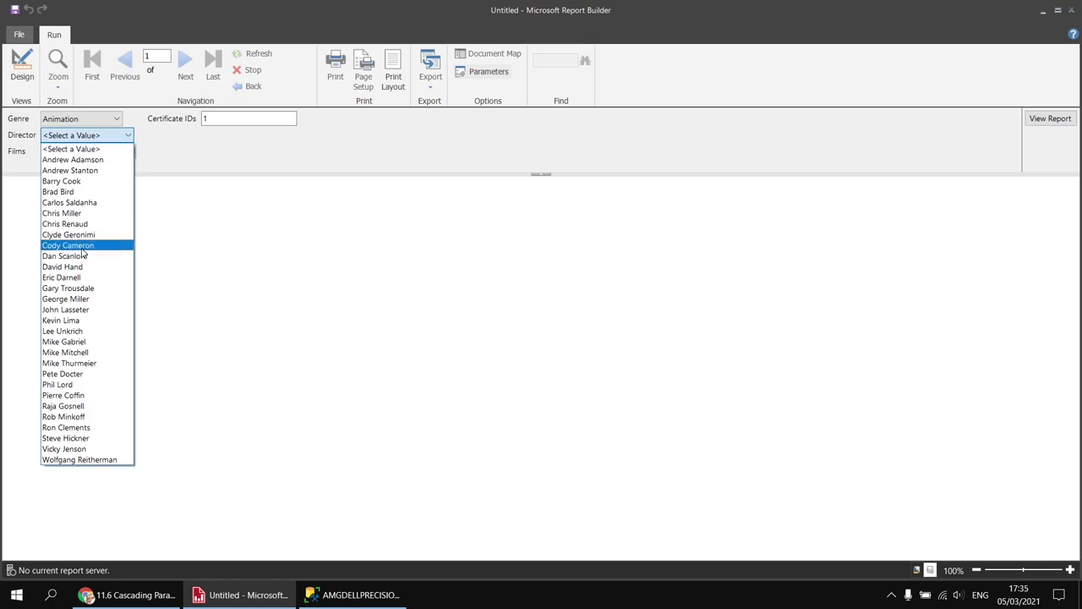
click(68, 383)
click(132, 153)
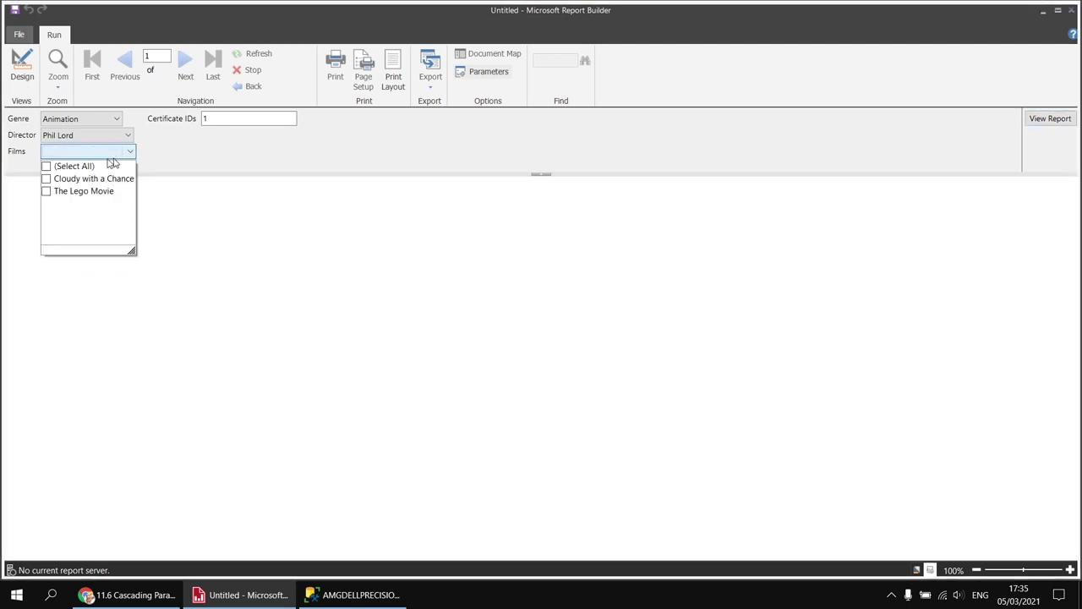
Step: Select all of the director's films and view the report for them
click(47, 166)
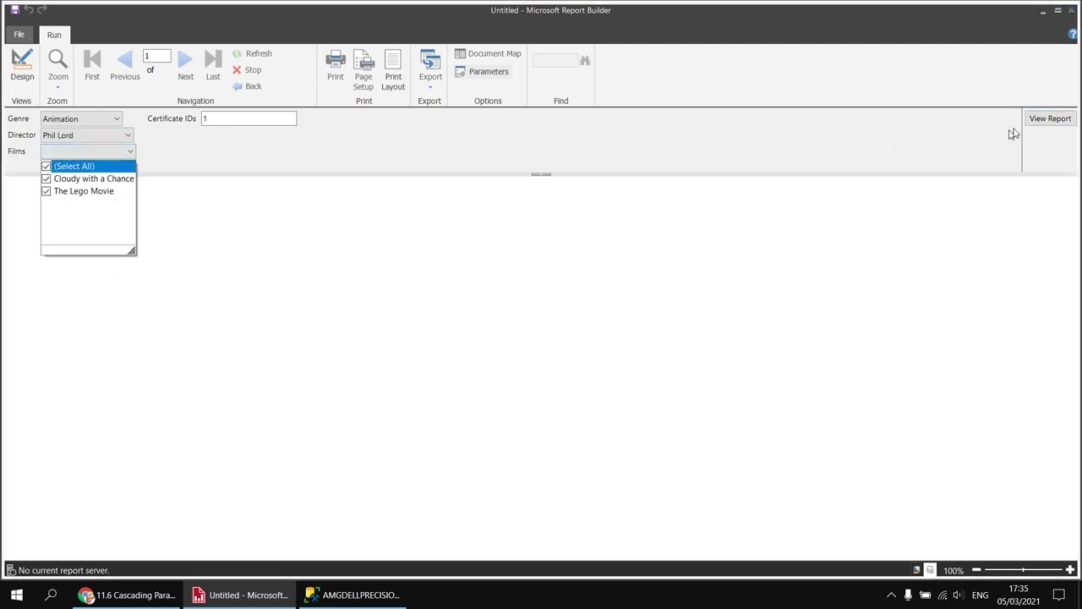
click(1050, 118)
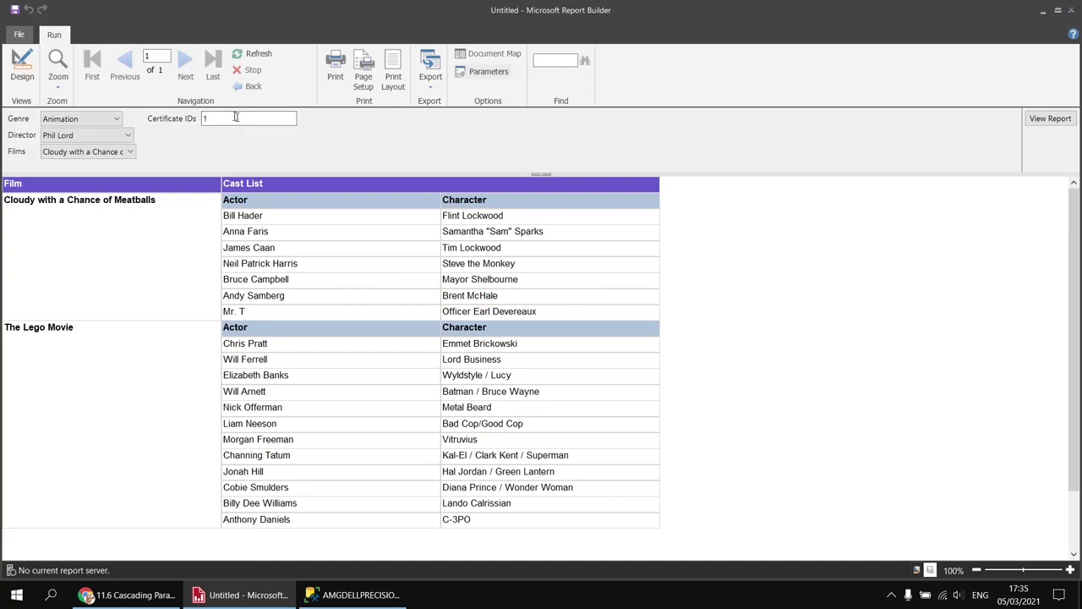
Step: Return to the design view and add a dataset named CertificateList to the Movies data source
click(22, 66)
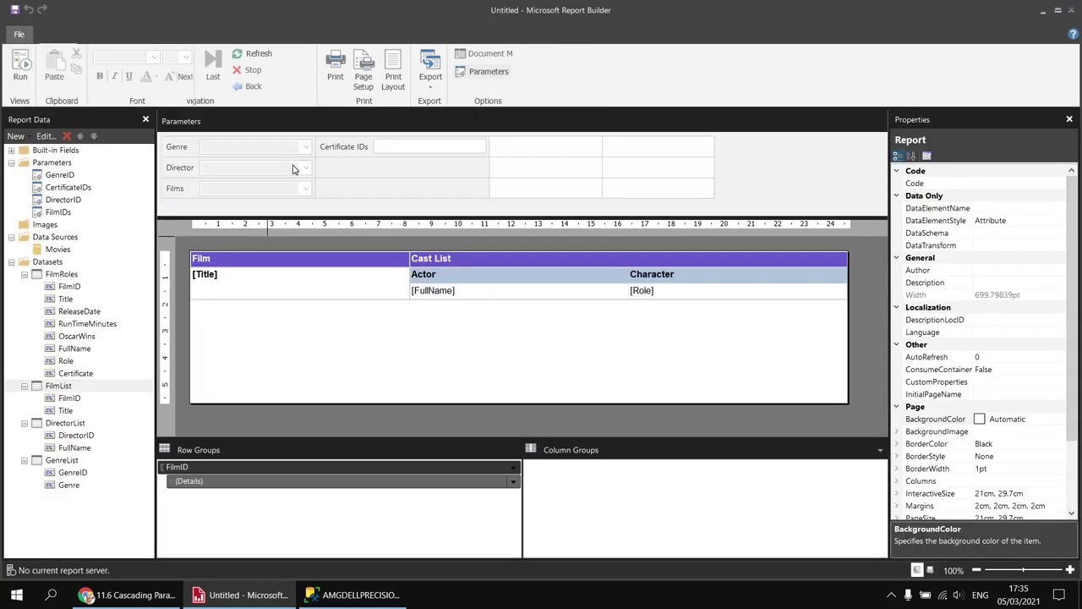
right_click(67, 250)
click(119, 256)
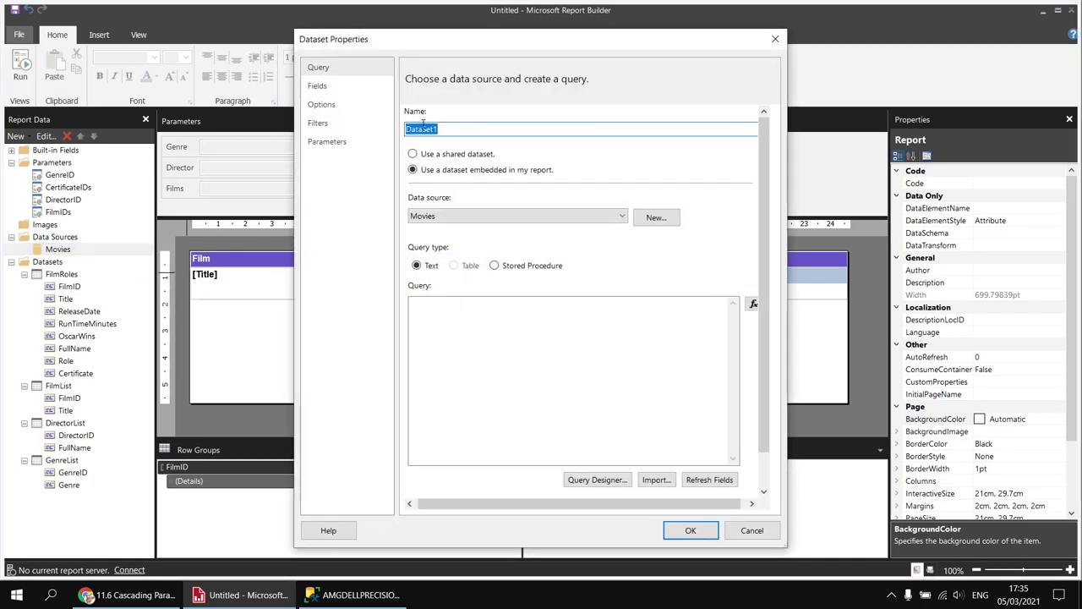
text(Certific)
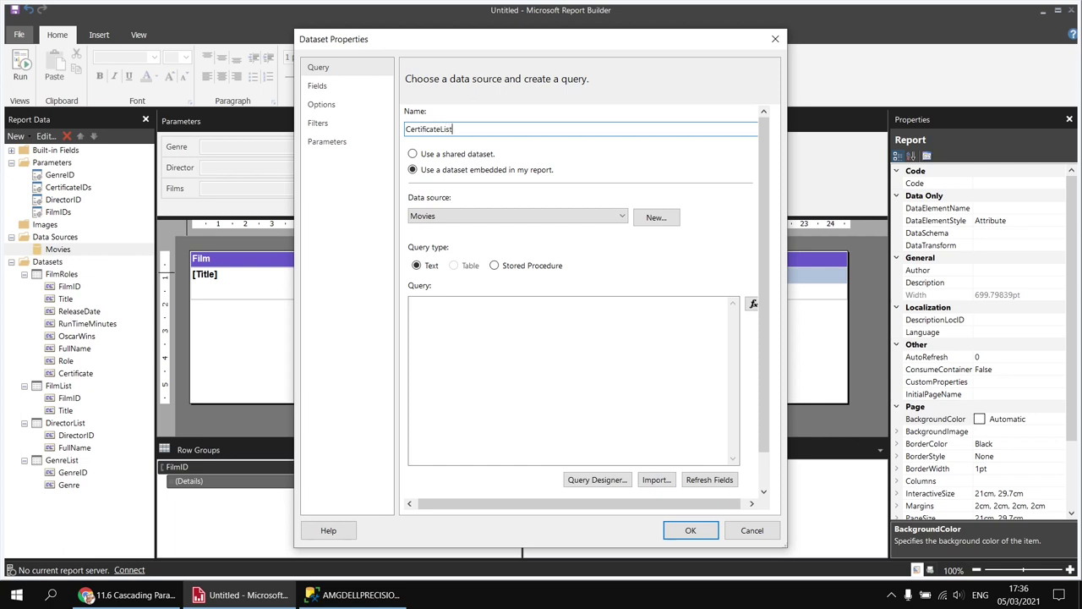
Step: Build the CertificateList query from the CertificateID and Certificate fields of the Certificate table and save the dataset
click(597, 479)
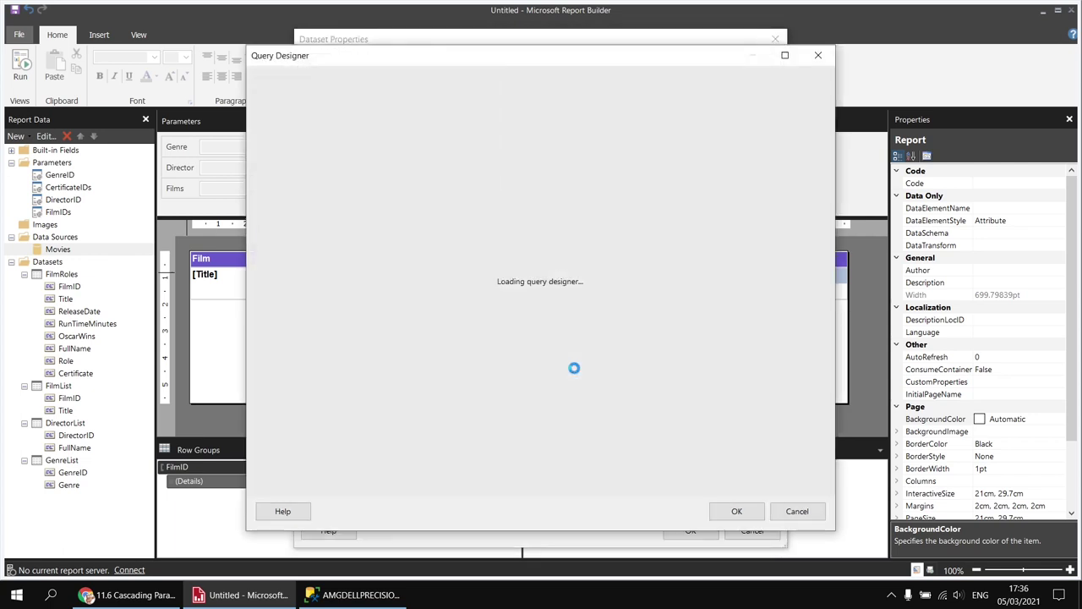
click(258, 120)
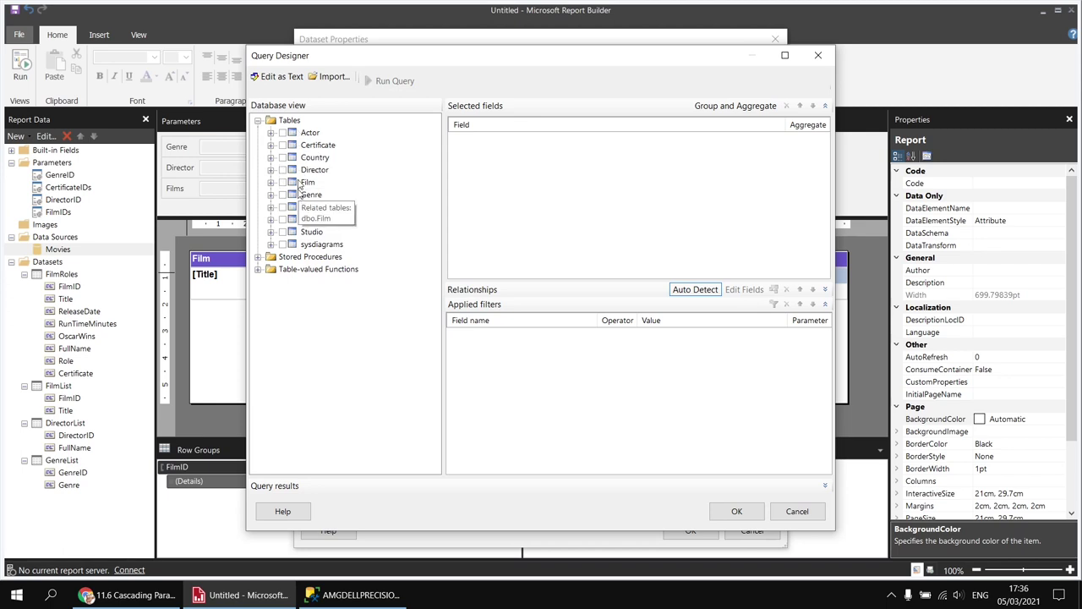
click(270, 144)
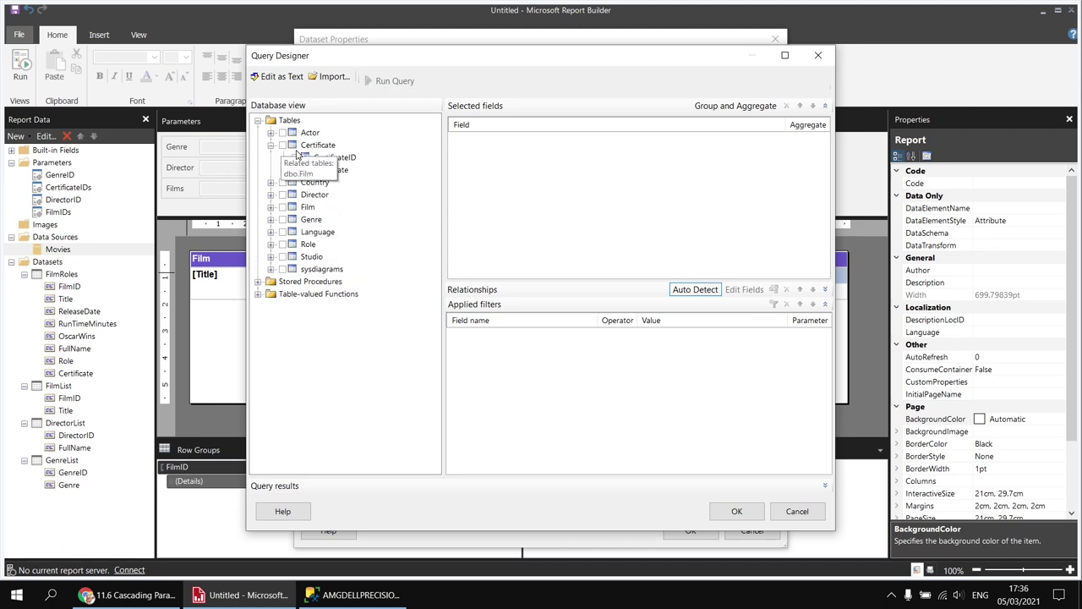
click(296, 158)
click(295, 170)
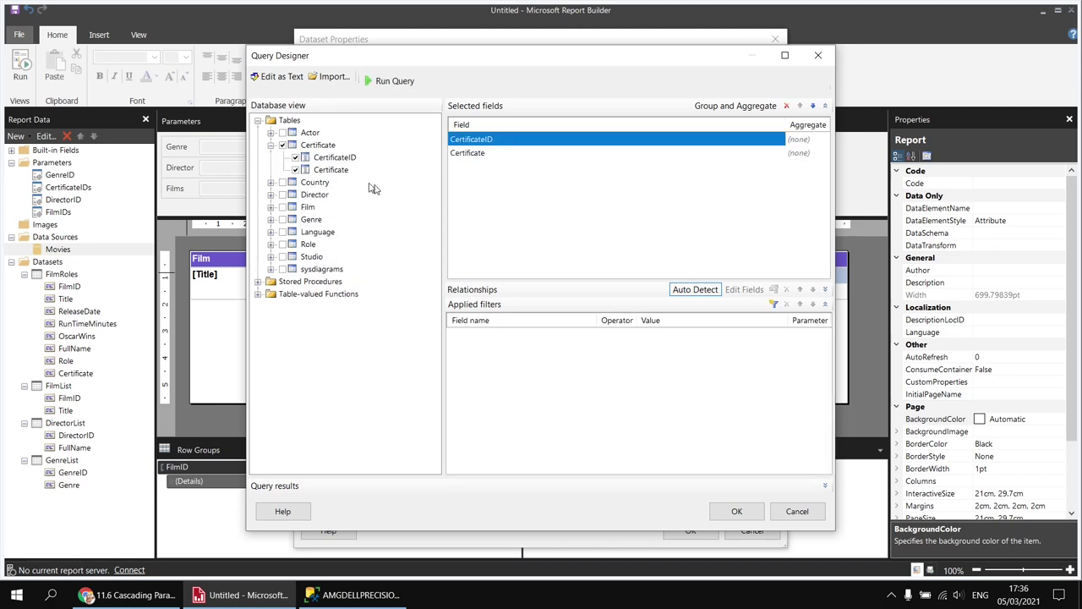
click(737, 511)
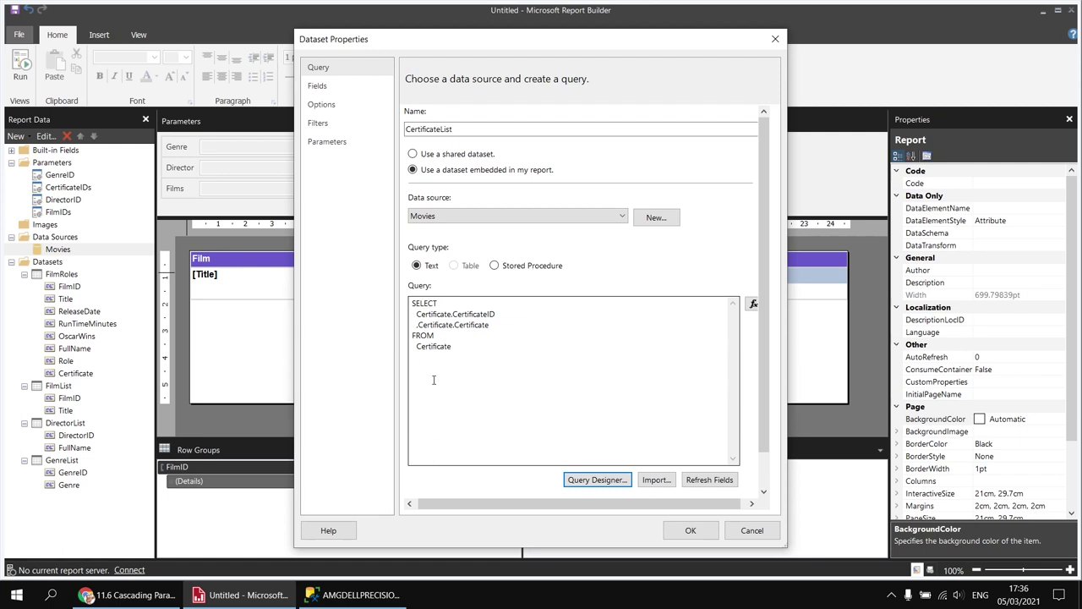
click(691, 531)
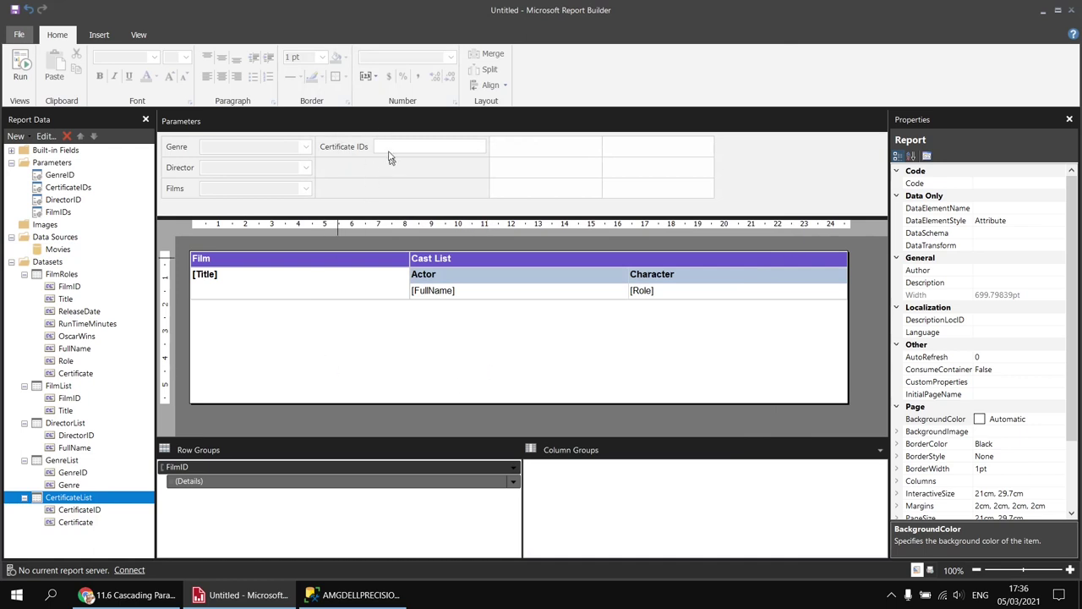
Step: Set the CertificateIDs parameter's prompt to Certificates, its data type to Integer, and allow multiple values
double_click(344, 148)
double_click(454, 188)
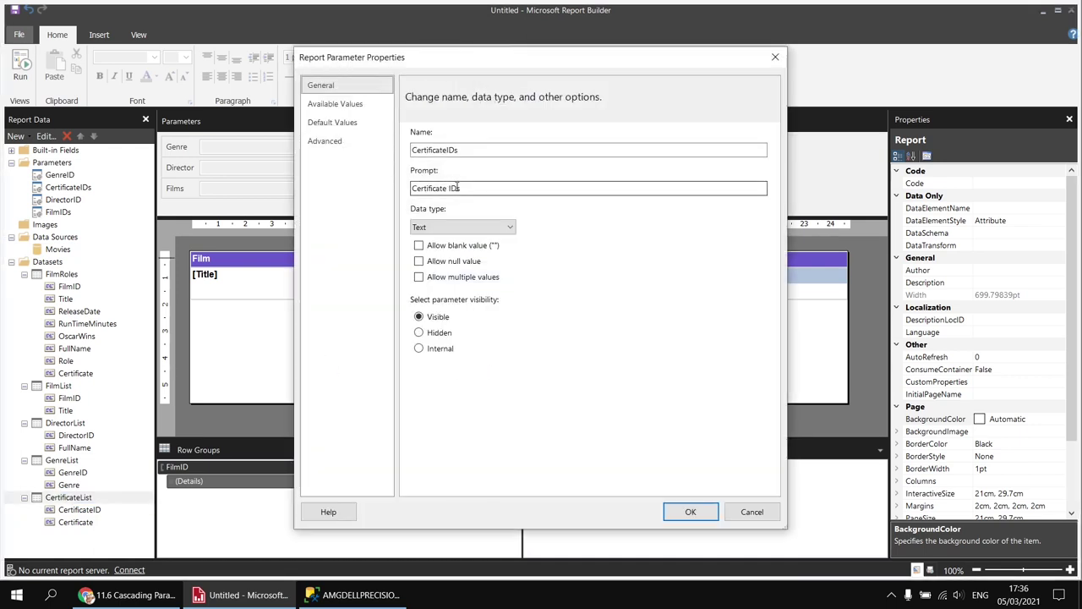
text(s)
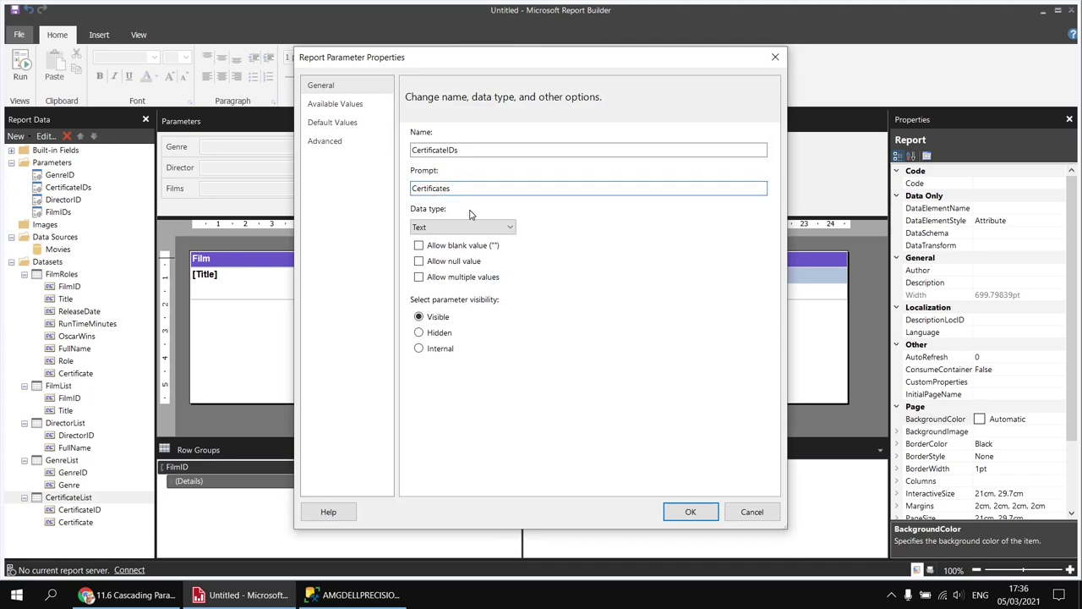
click(467, 227)
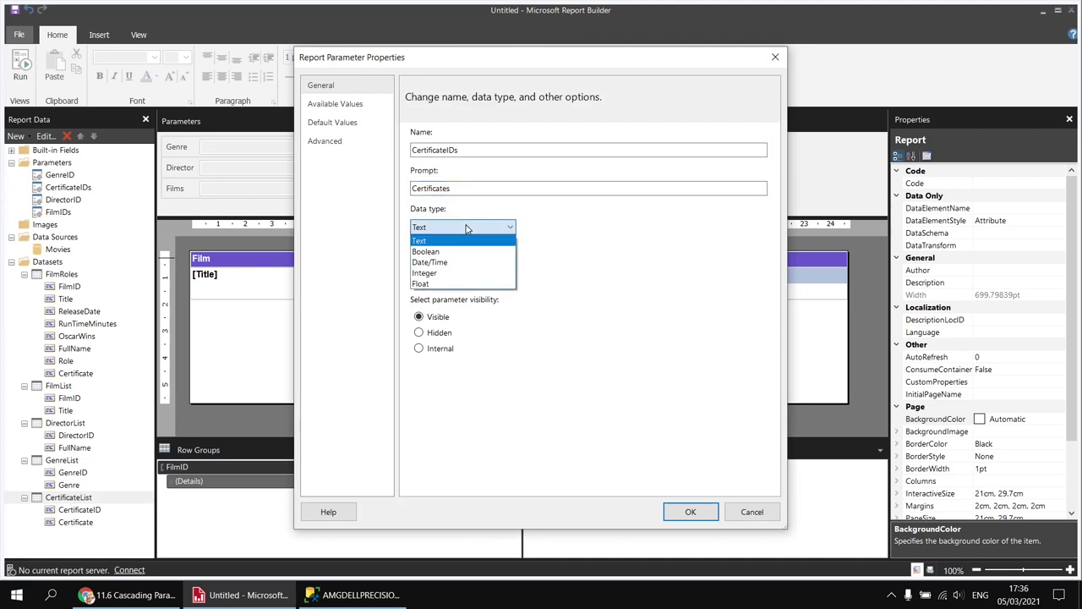
click(436, 275)
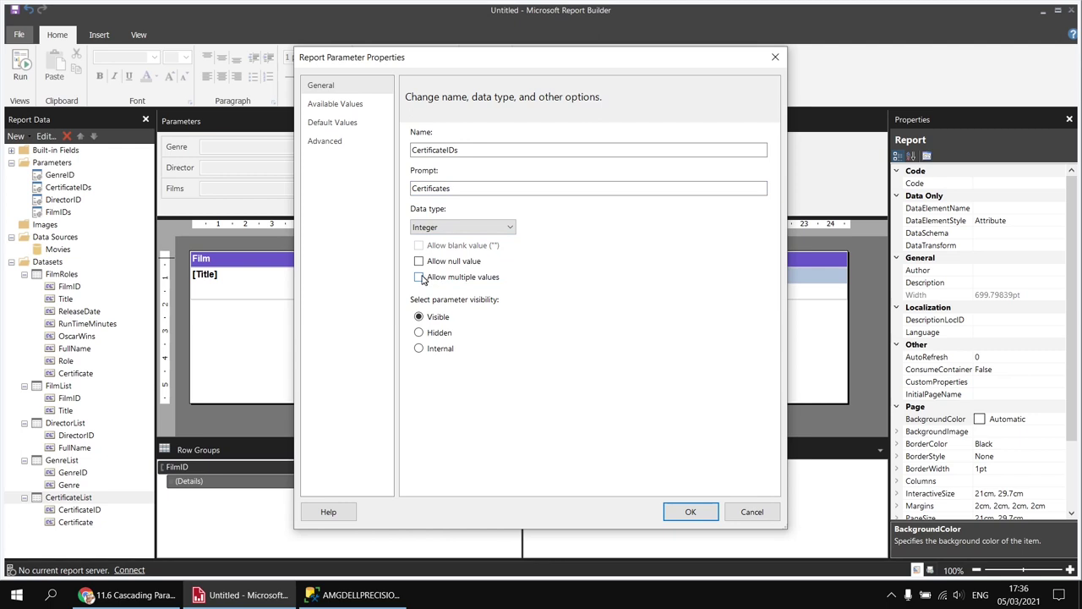
click(419, 277)
Step: Get the CertificateIDs parameter's available values from the CertificateList query, with CertificateID as value and Certificate as label, and save
click(359, 103)
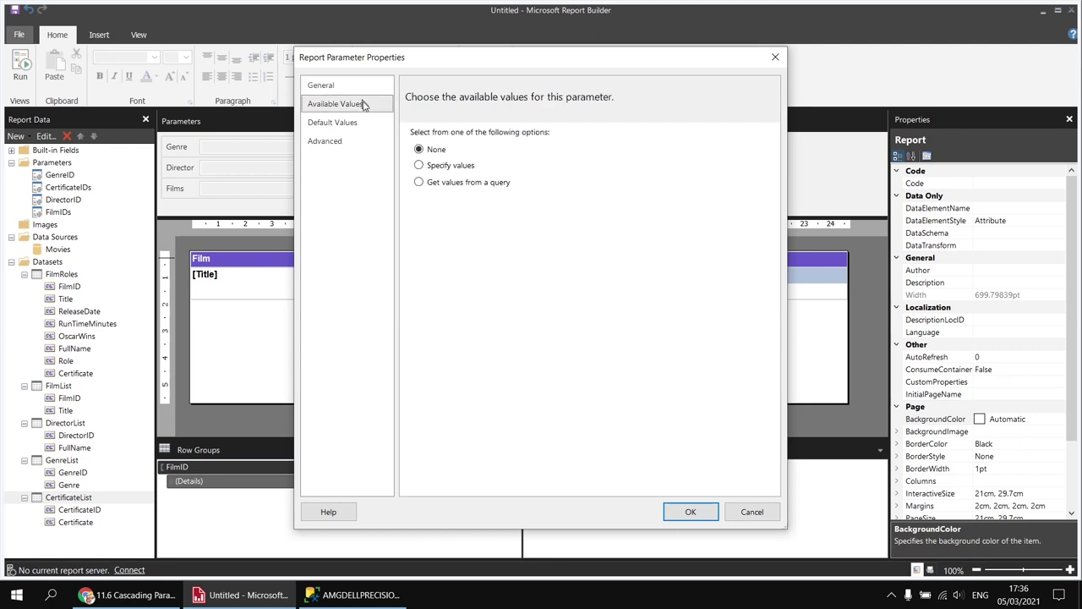
click(419, 182)
click(432, 233)
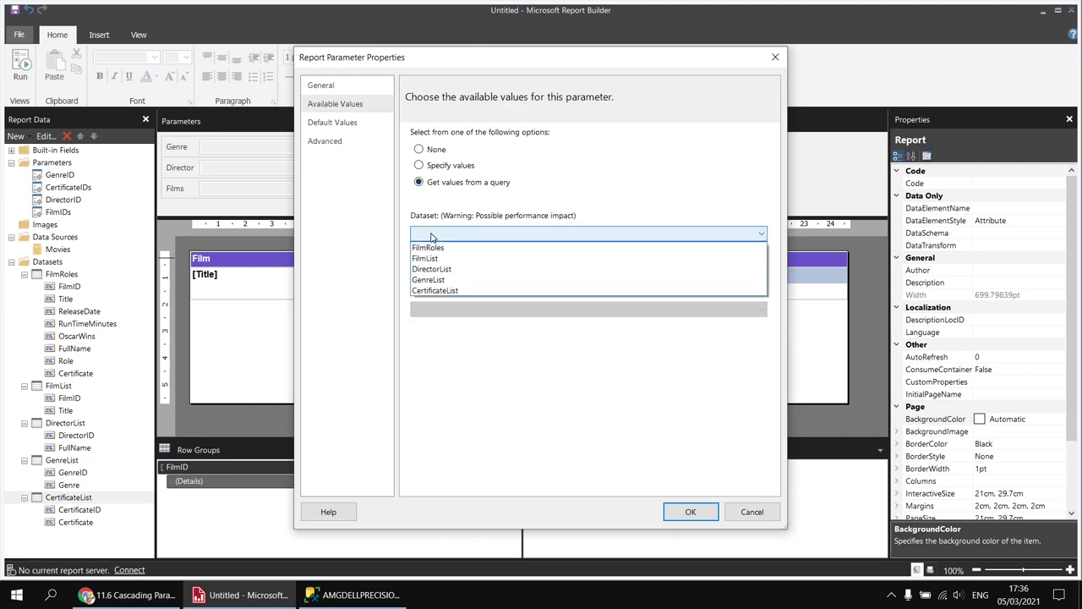
click(445, 288)
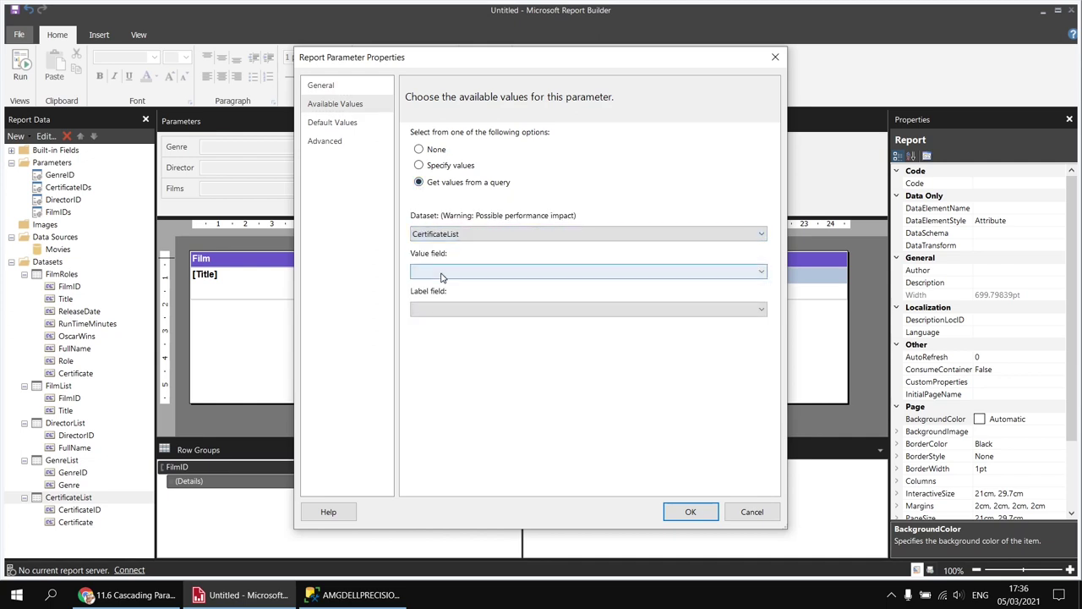
click(441, 272)
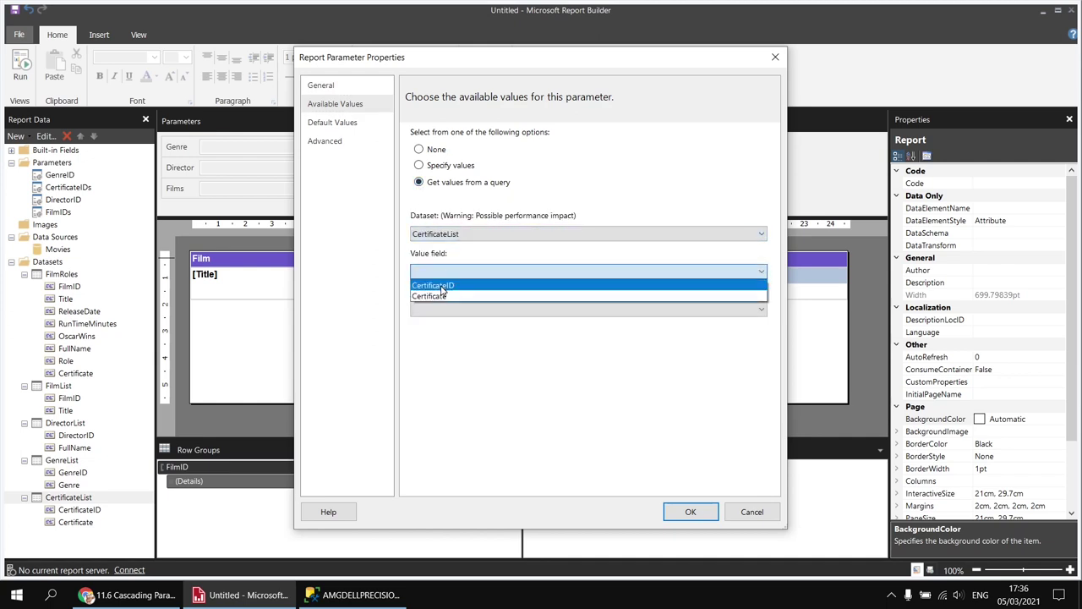
click(441, 288)
click(441, 311)
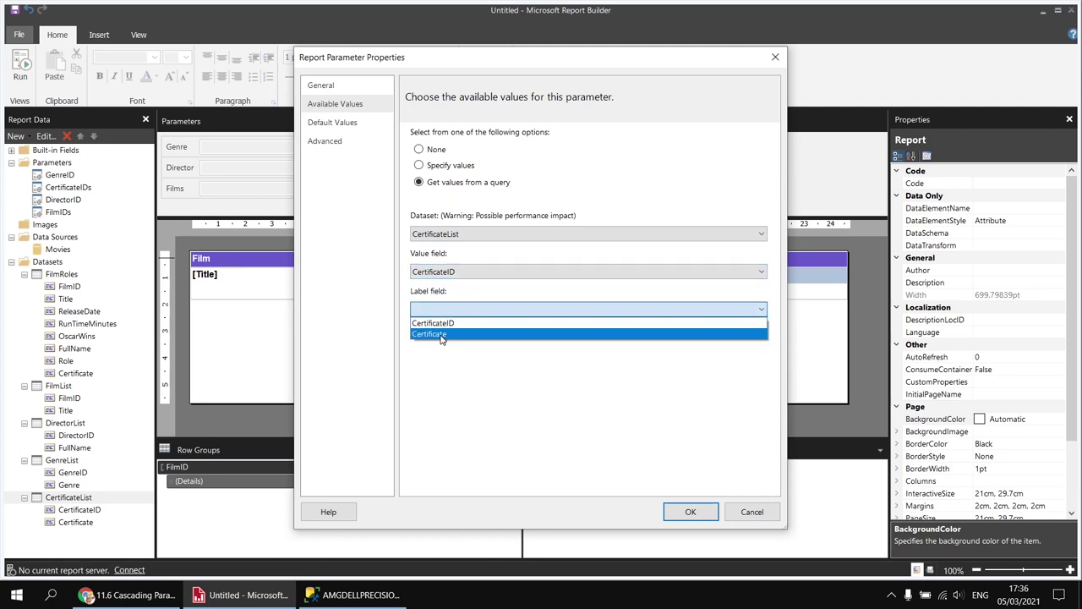
click(440, 337)
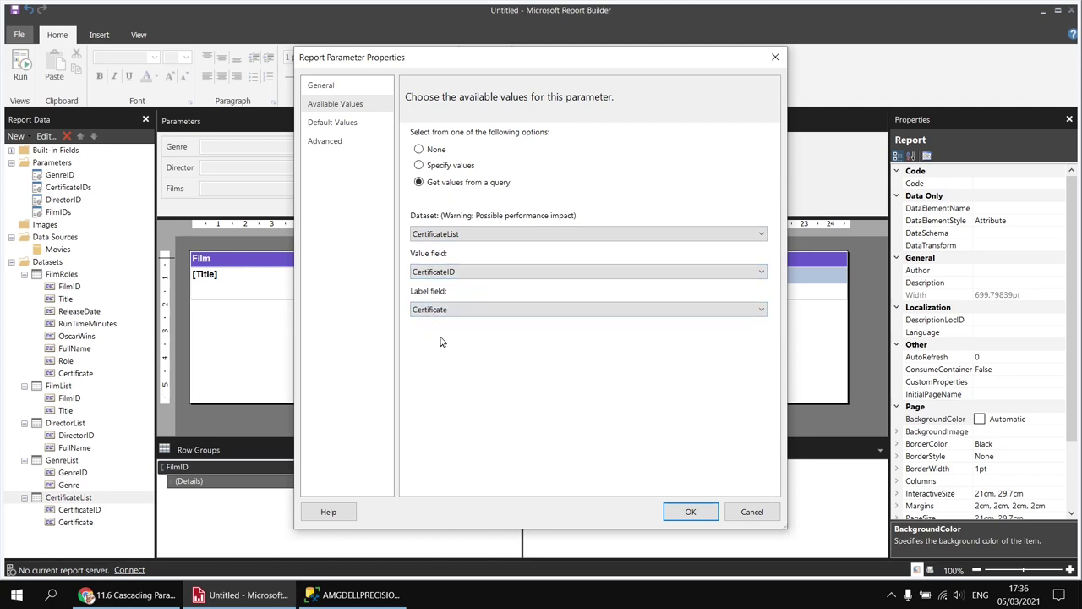
click(677, 512)
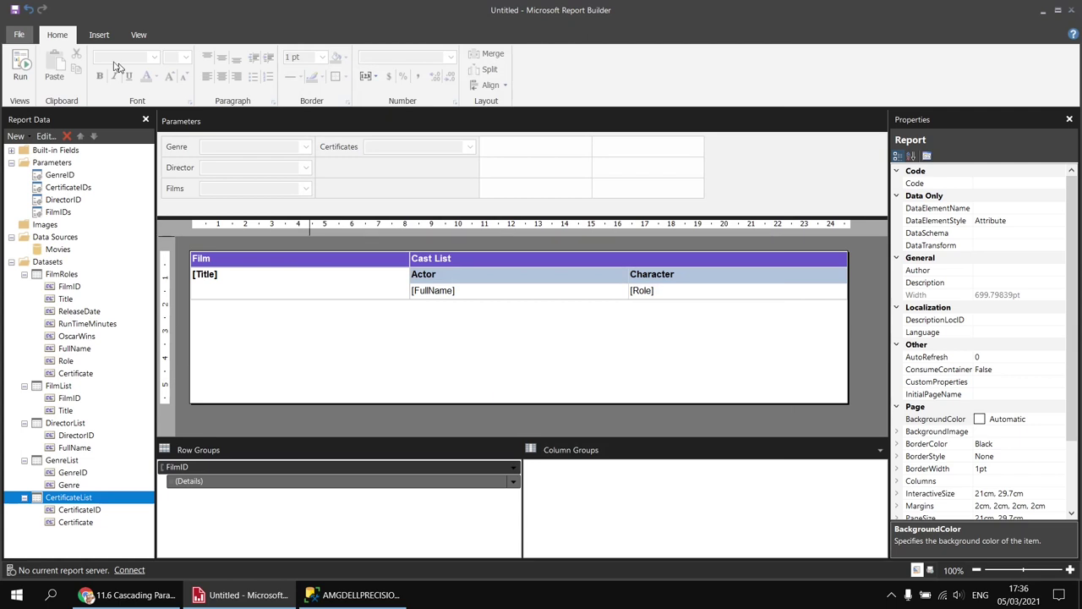
Step: Run the report and choose certificate 15 and the genre Science Fiction
click(20, 66)
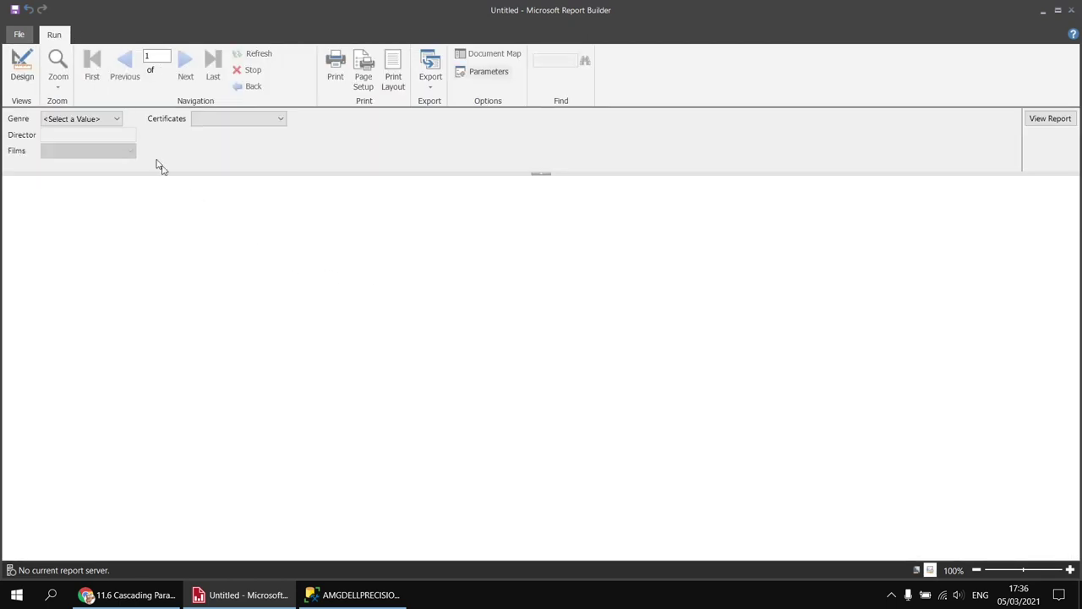
click(281, 121)
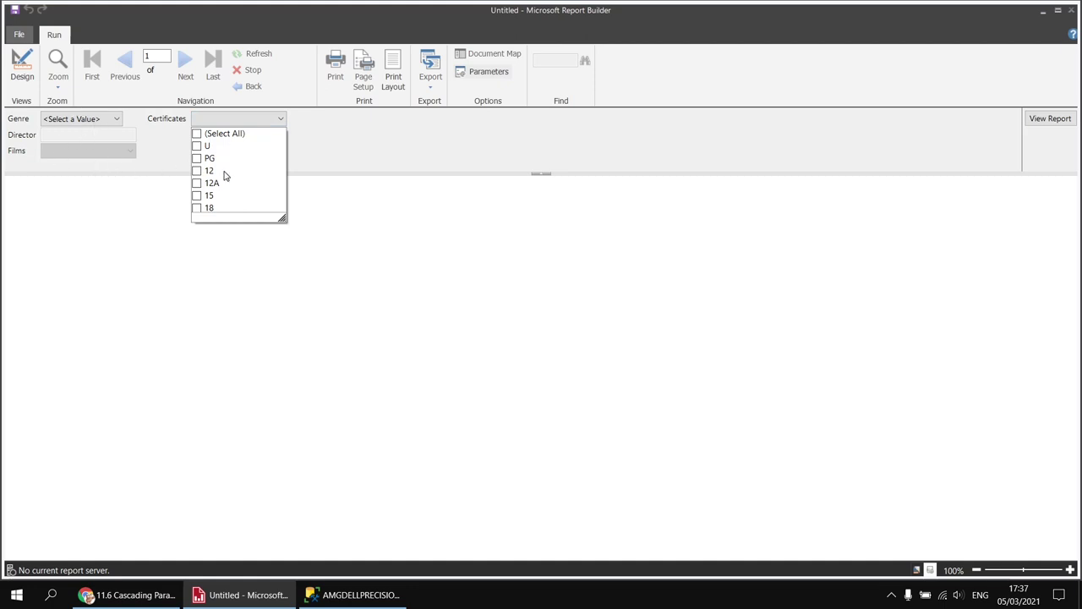
click(198, 135)
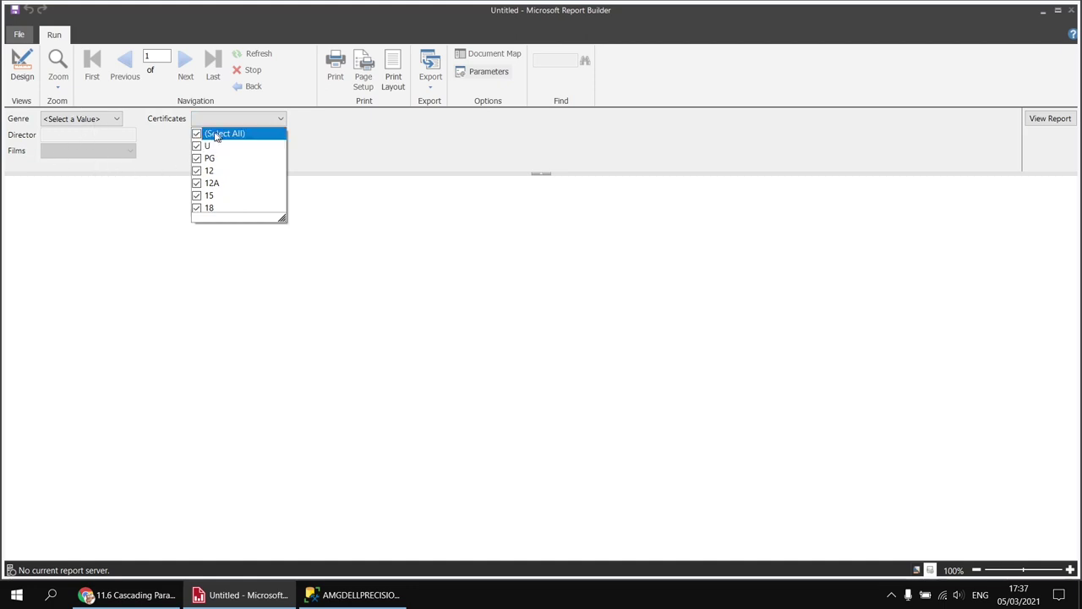
click(197, 196)
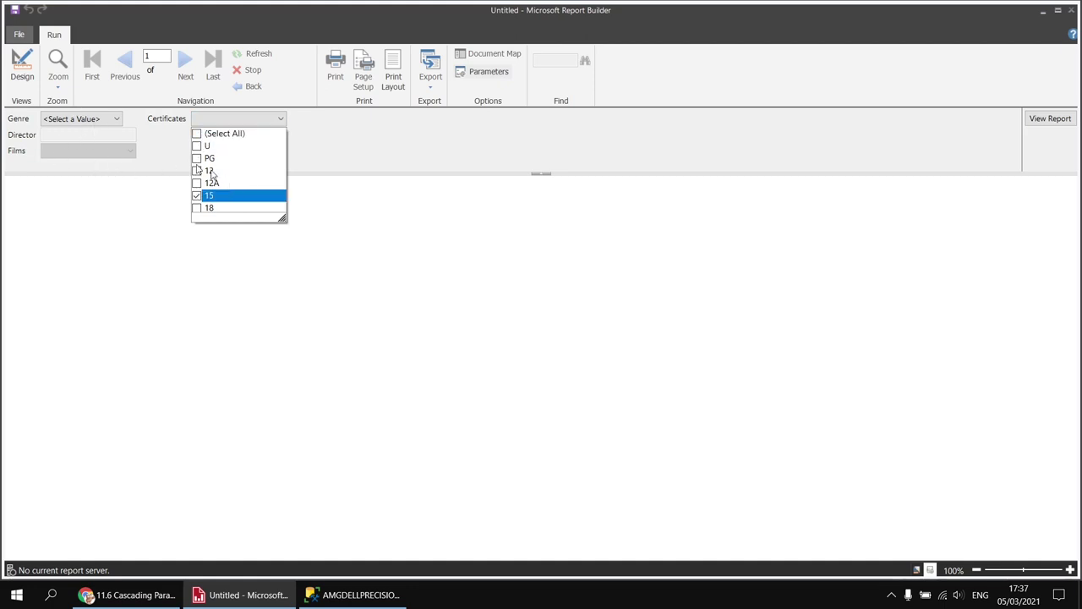
click(117, 120)
click(116, 122)
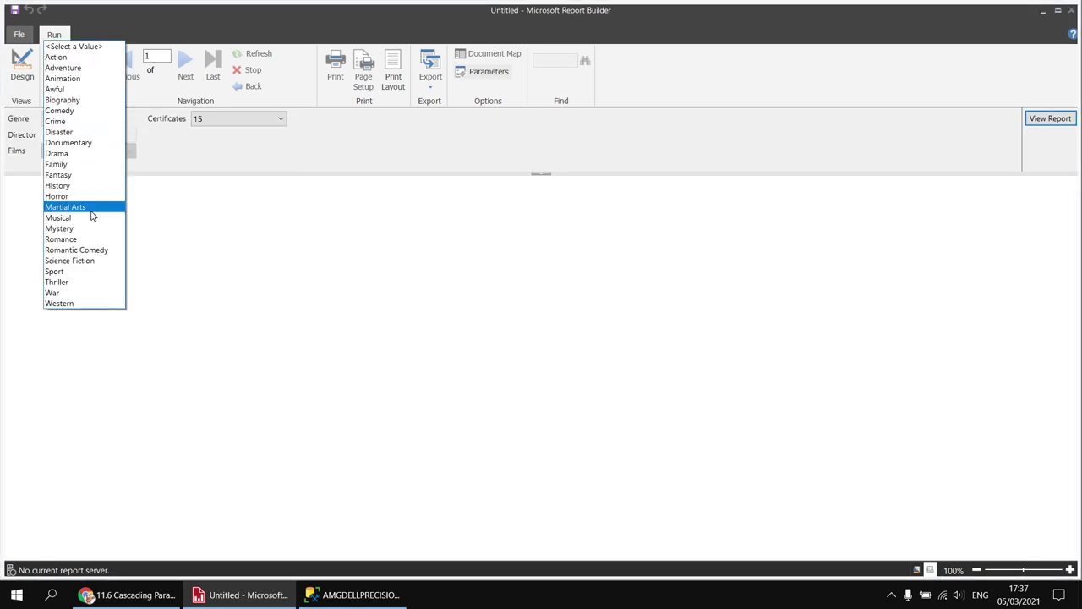
click(80, 261)
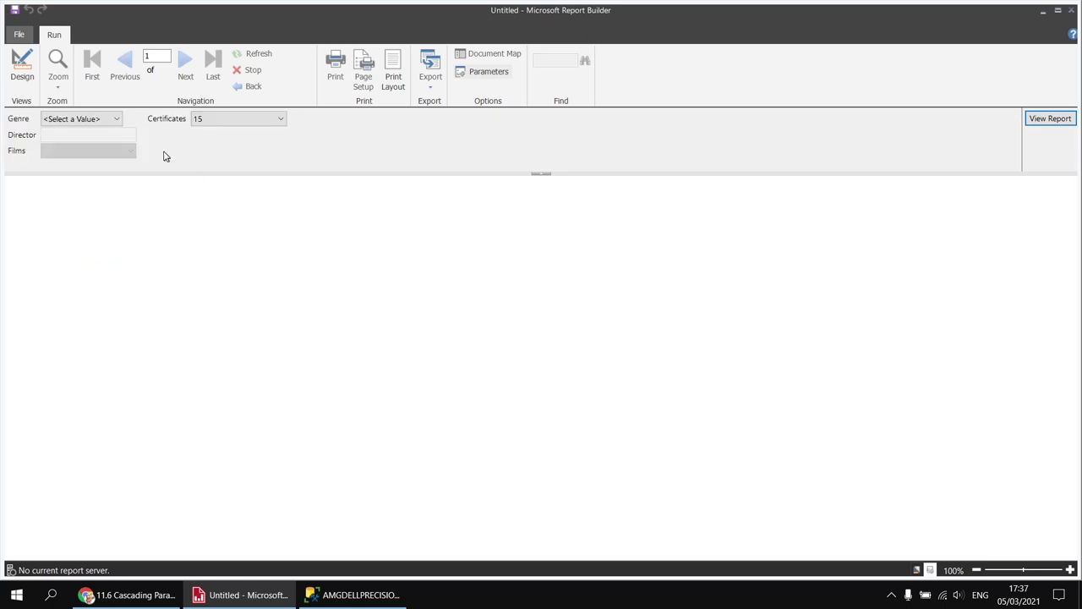
click(116, 123)
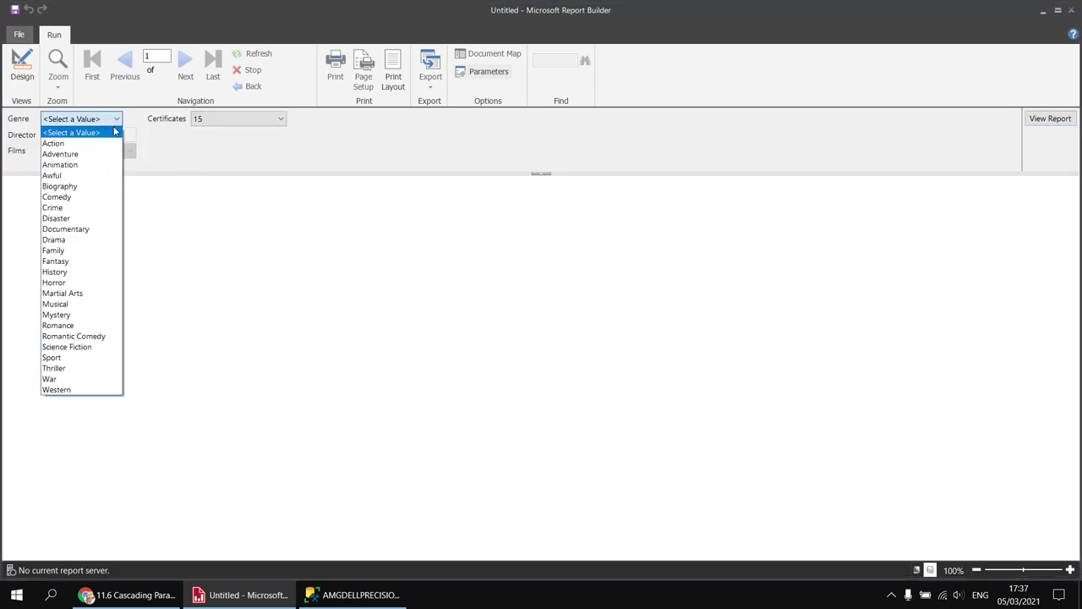
click(84, 353)
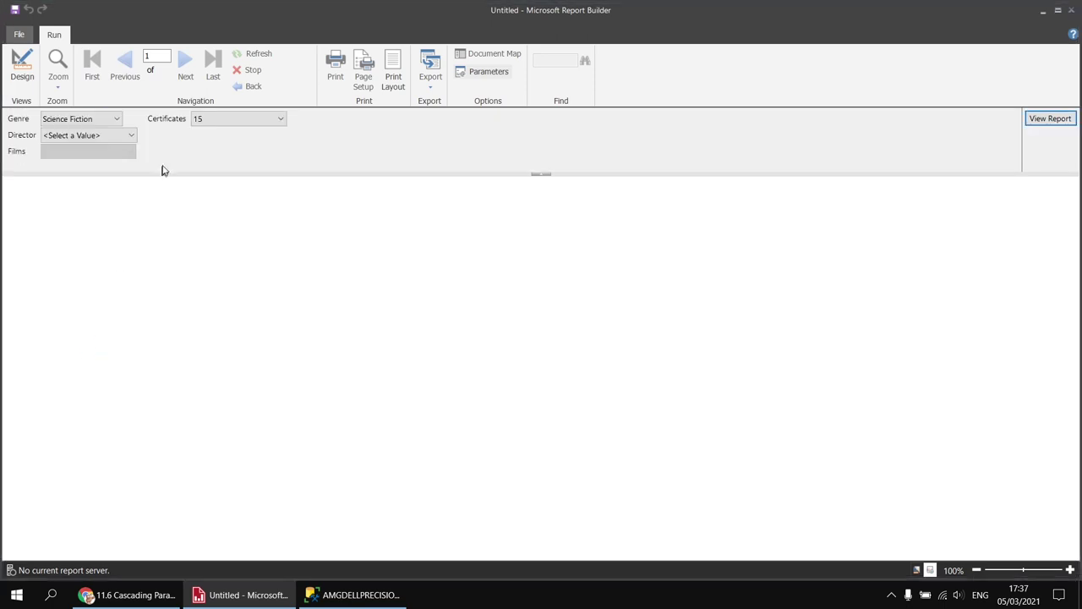
Step: Choose Ridley Scott as the director, select all of the films offered, and view the report
click(133, 136)
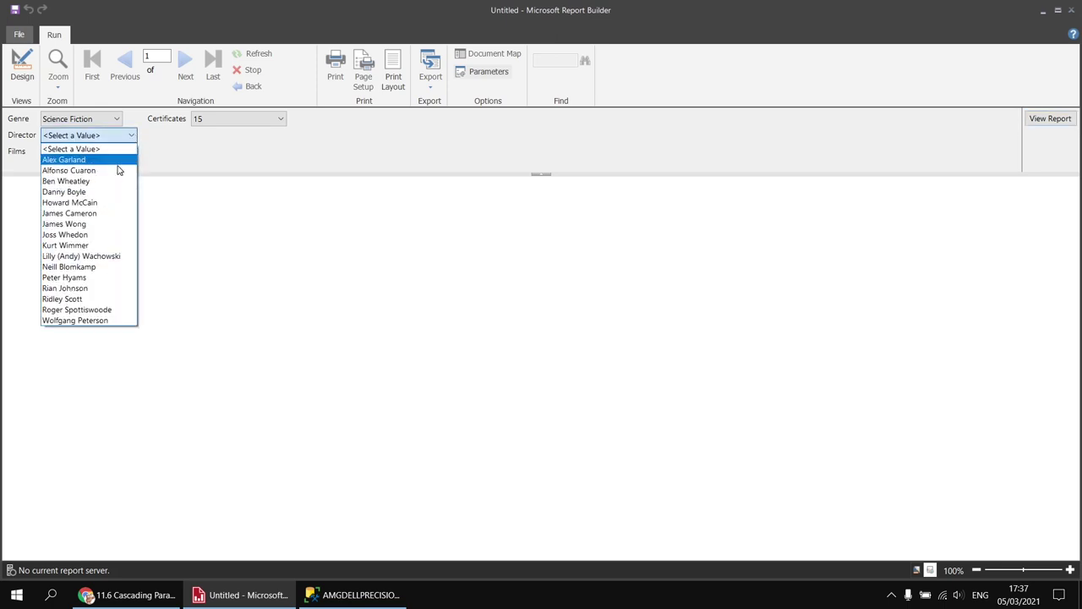
click(85, 300)
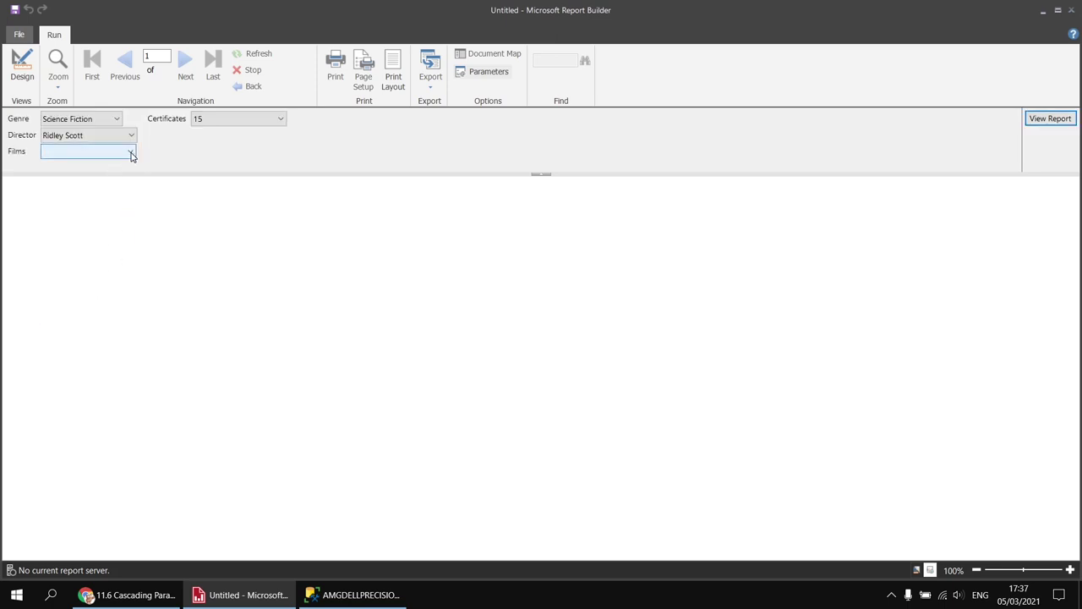
click(131, 154)
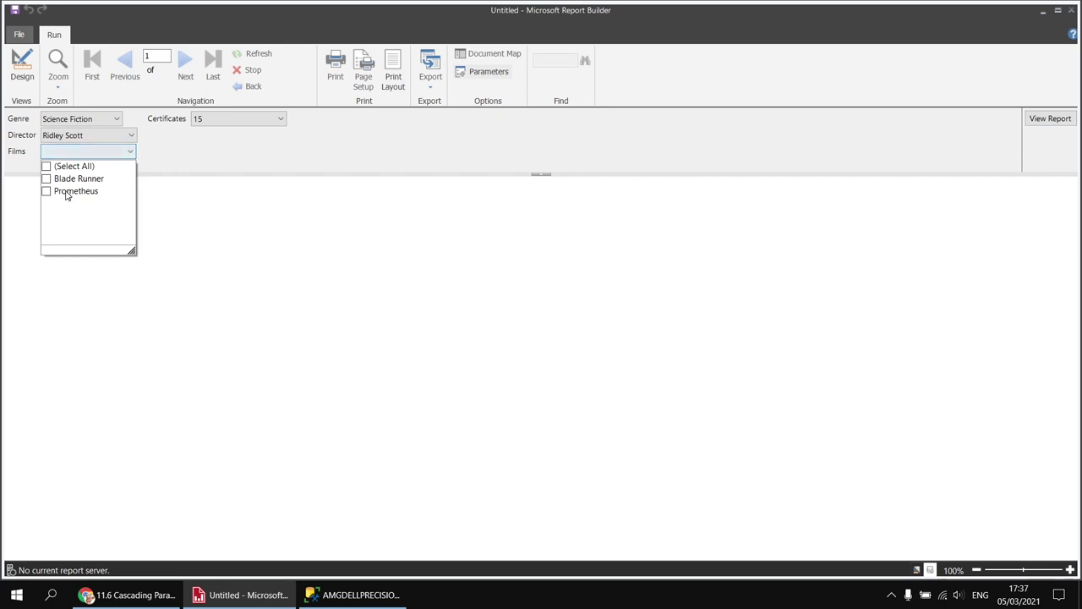
click(47, 166)
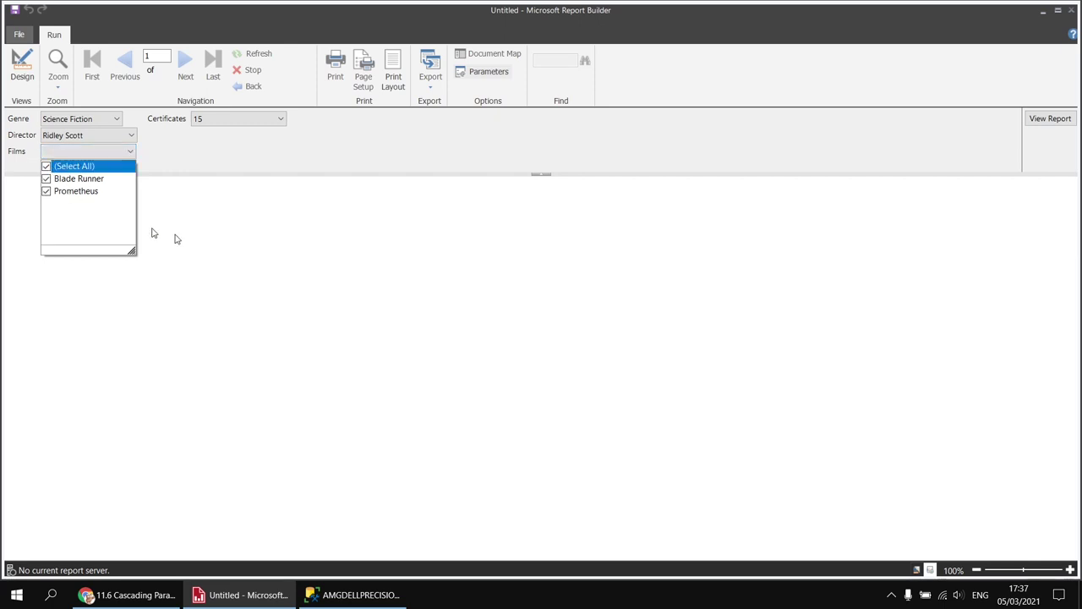
click(1046, 123)
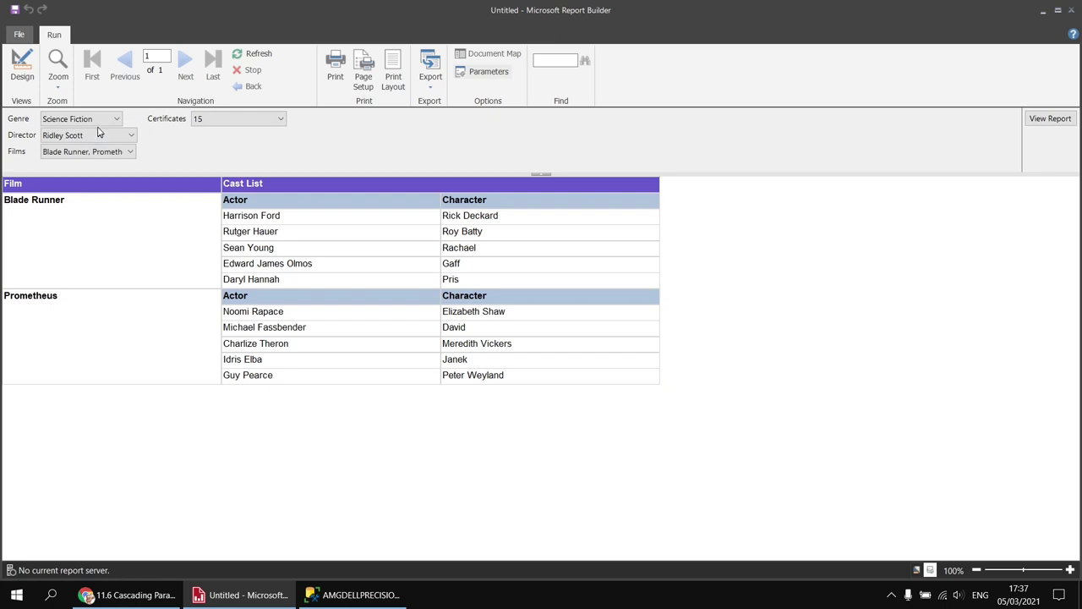
Step: Add certificate 18 to the selected certificates, include Alien in the film selection, and view the report
click(282, 121)
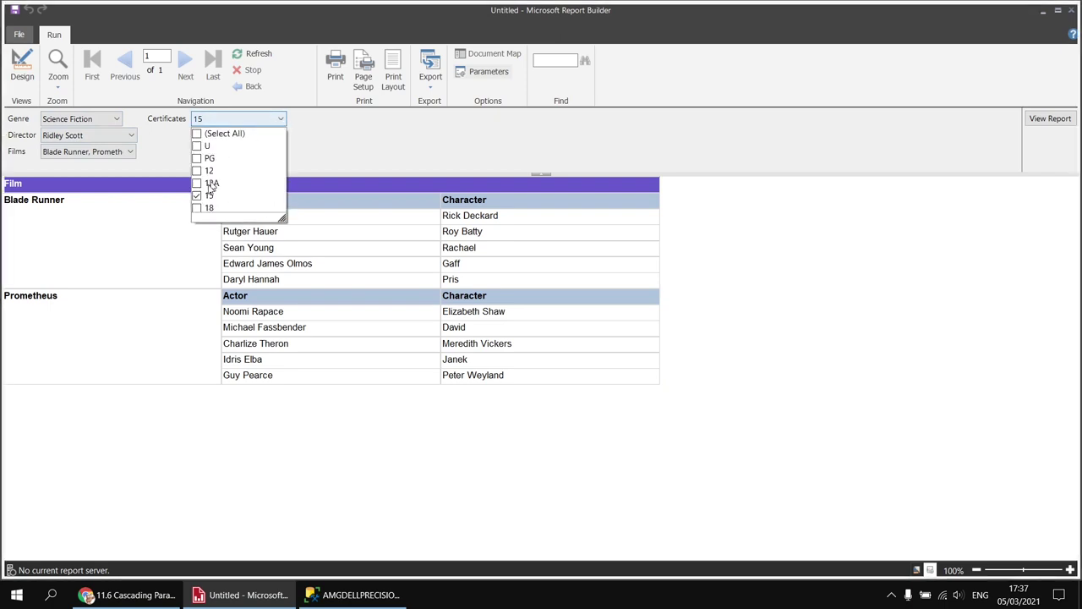
scroll(197, 211, down, 1)
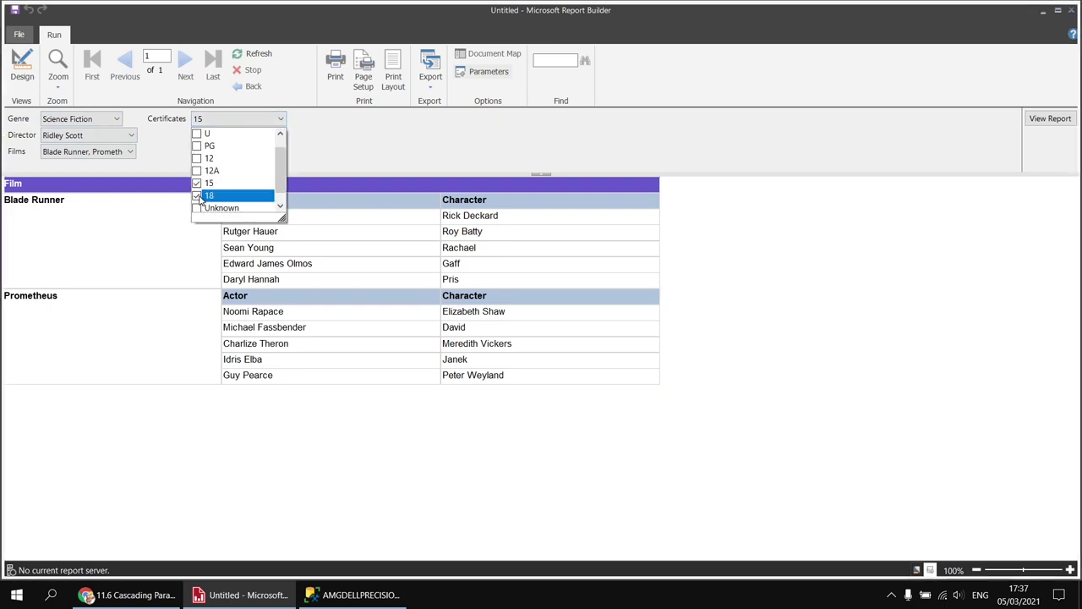
click(163, 150)
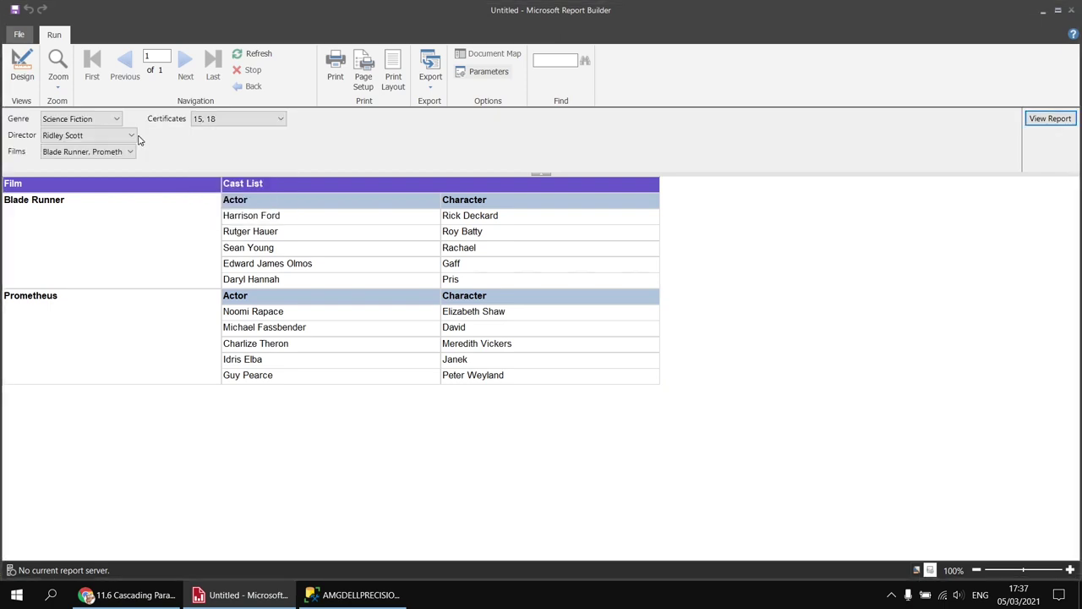
click(131, 154)
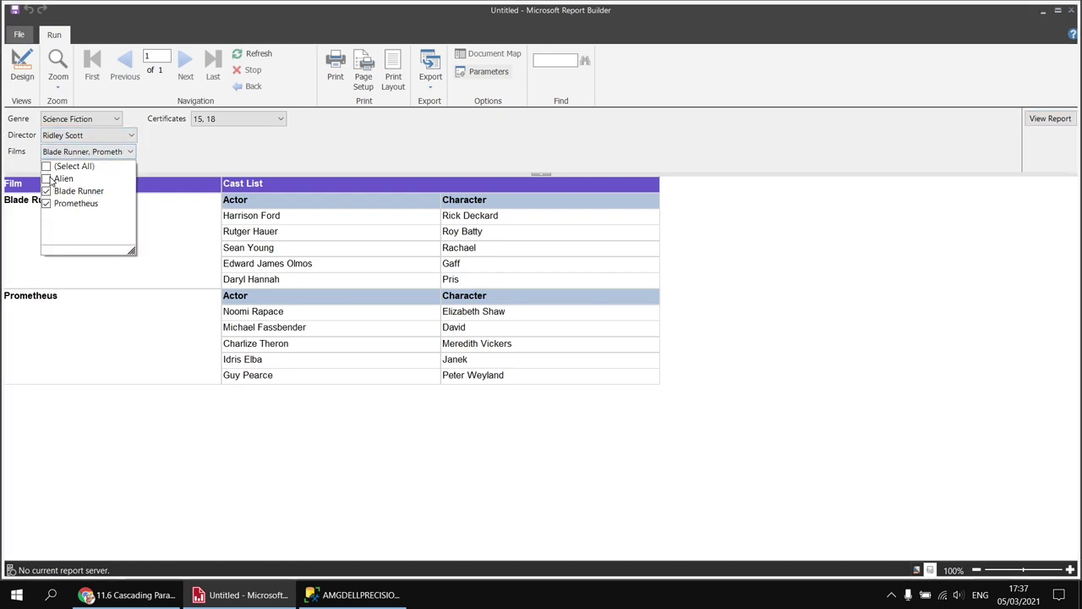
click(47, 178)
click(1044, 120)
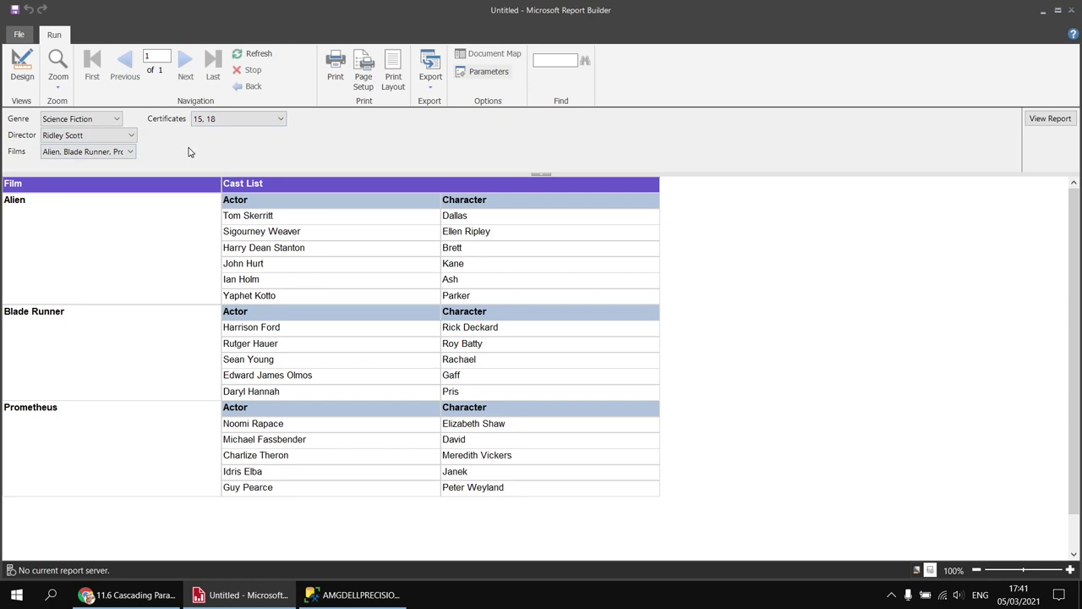
Step: Change the report's genre parameter to Horror
click(99, 122)
click(117, 119)
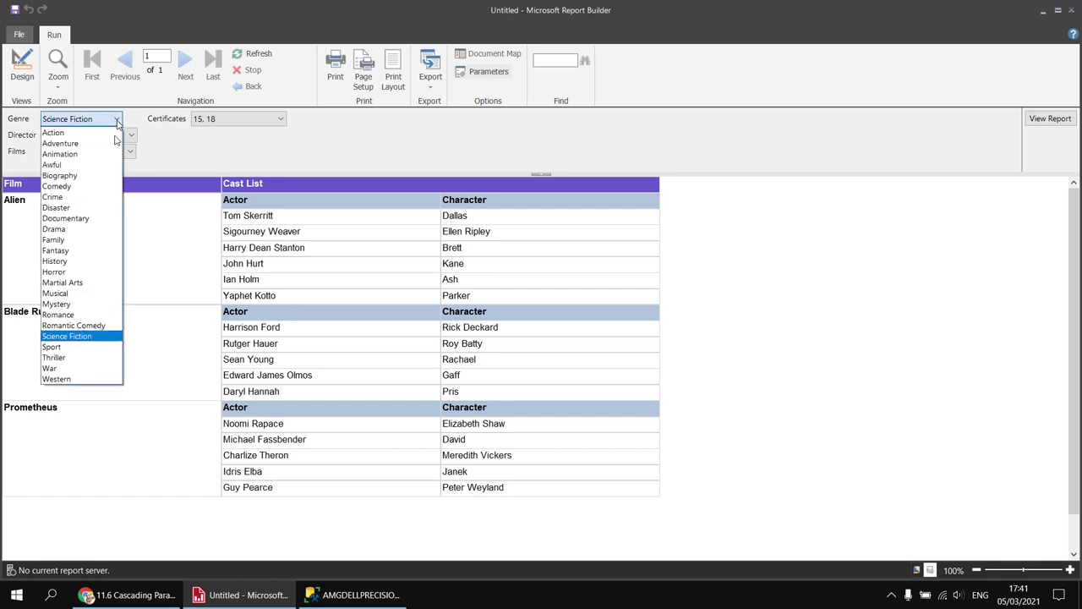
click(79, 279)
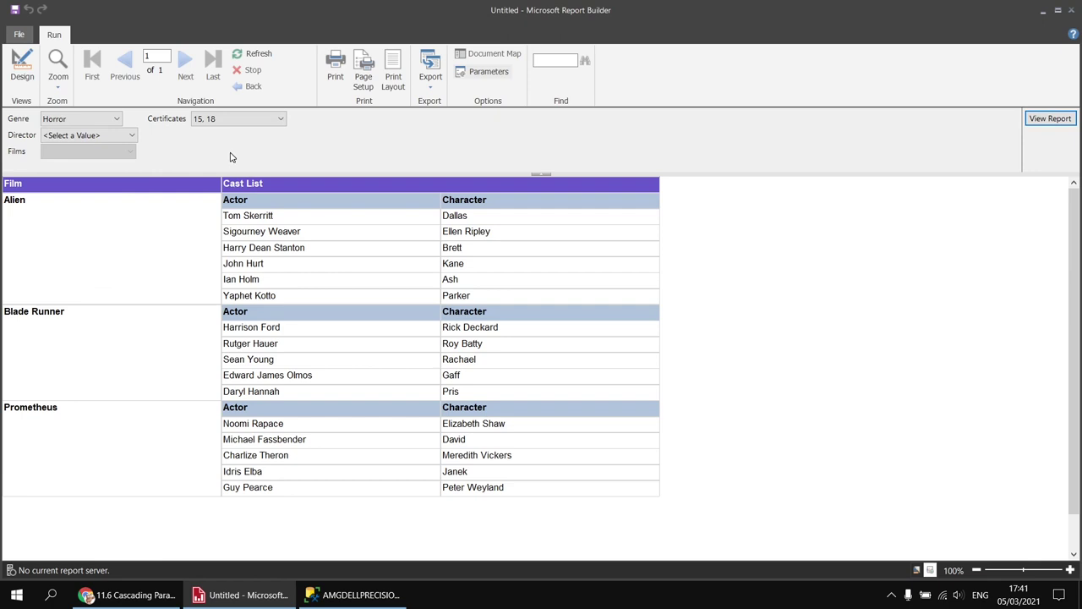
Step: Deselect certificates 15 and 18, select only U, and check which directors are offered
click(280, 119)
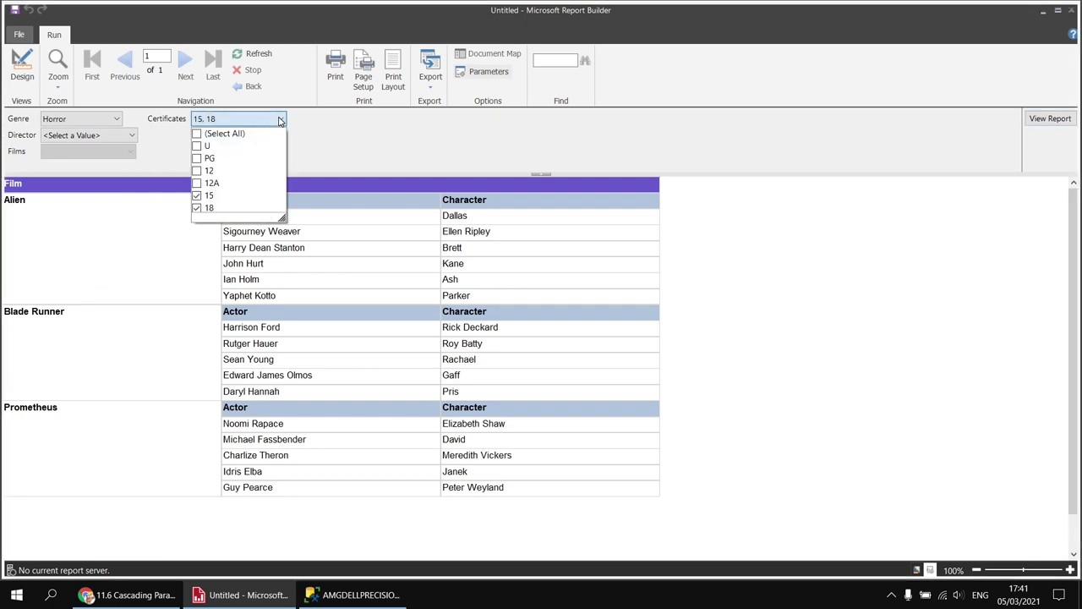
click(197, 195)
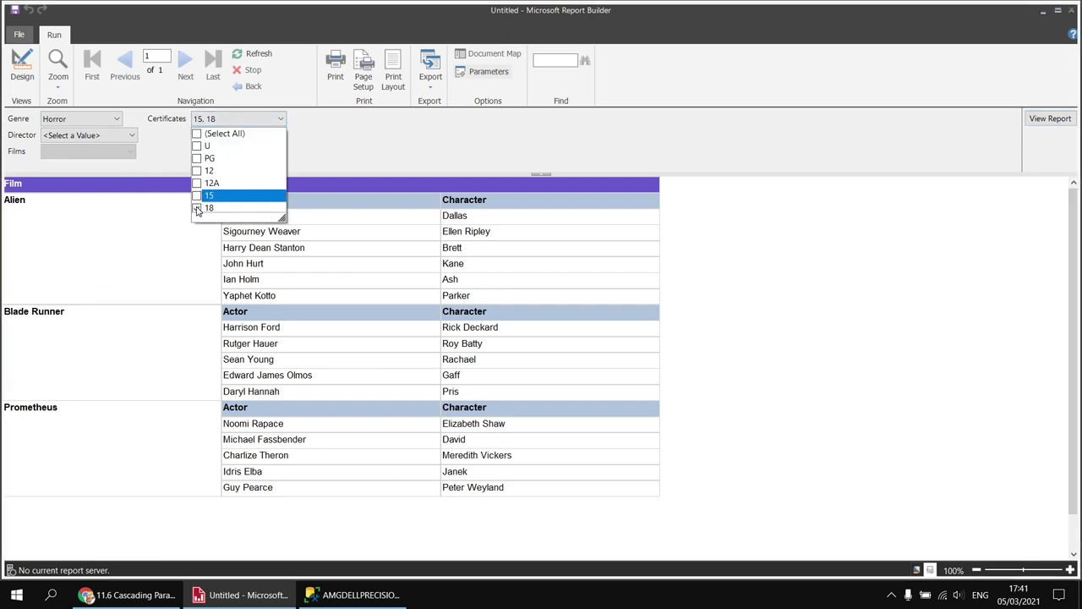
click(197, 208)
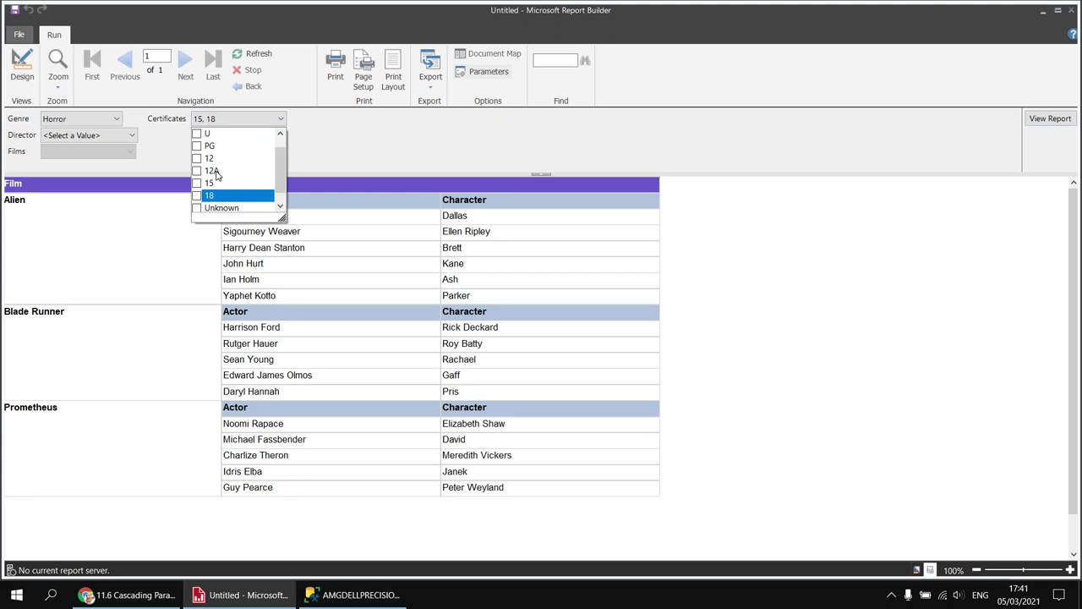
scroll(217, 175, up, 1)
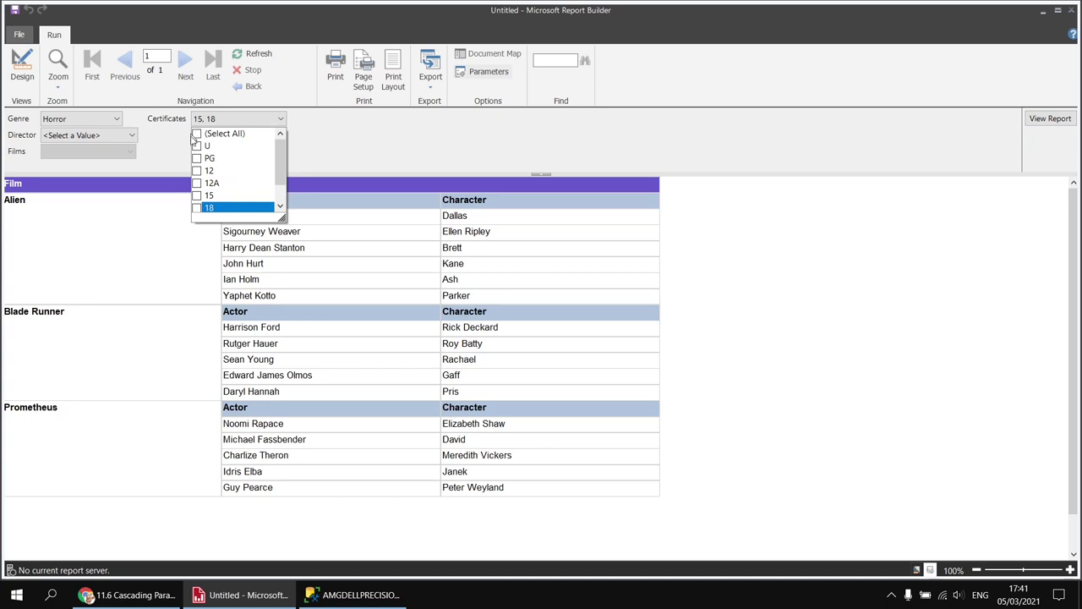
click(197, 150)
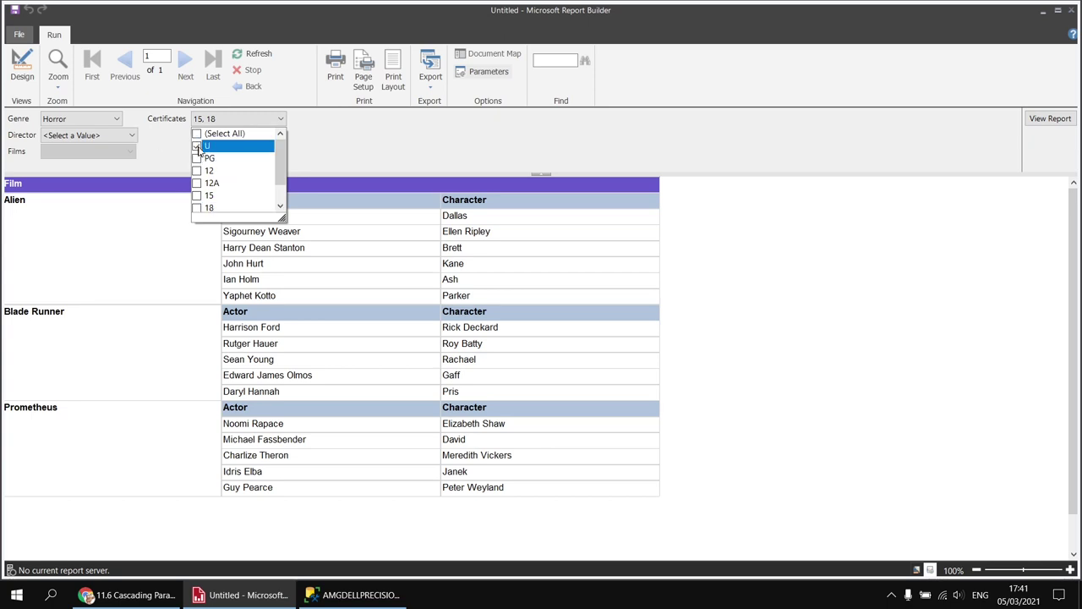
click(197, 148)
click(172, 147)
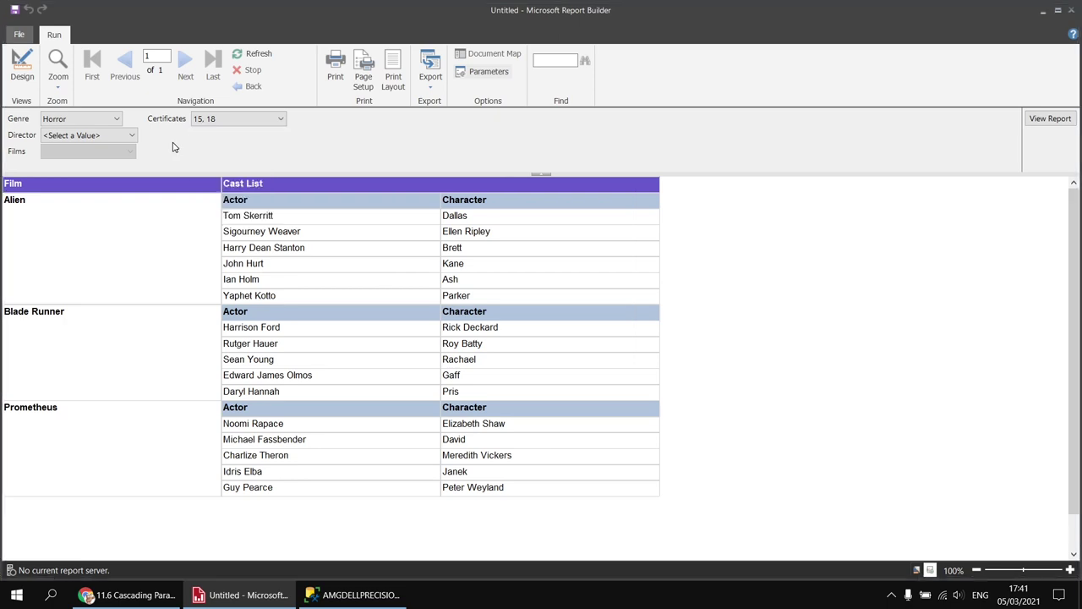
click(109, 142)
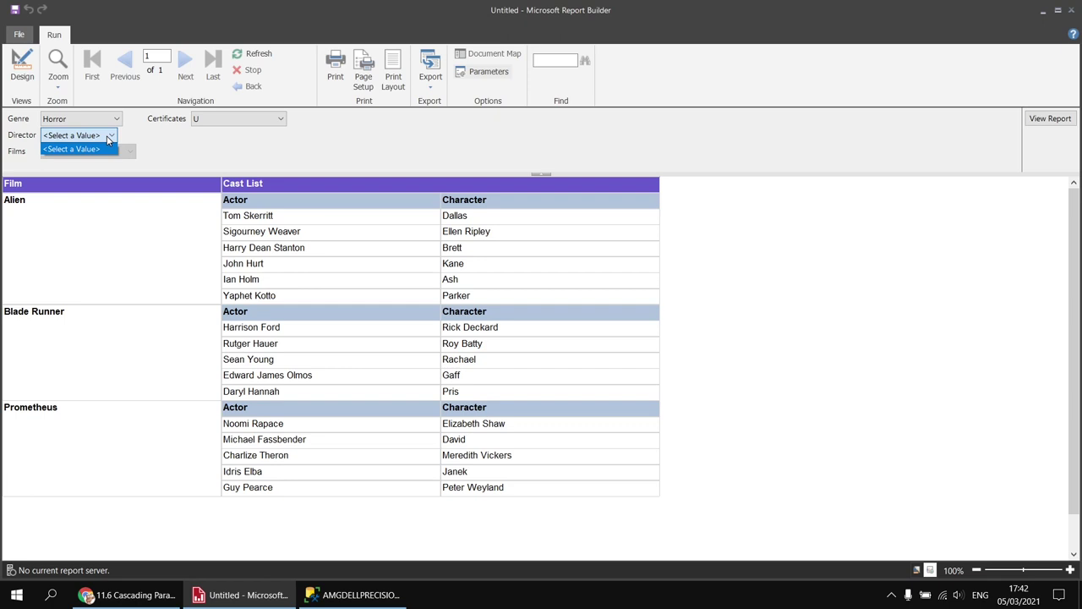
click(193, 145)
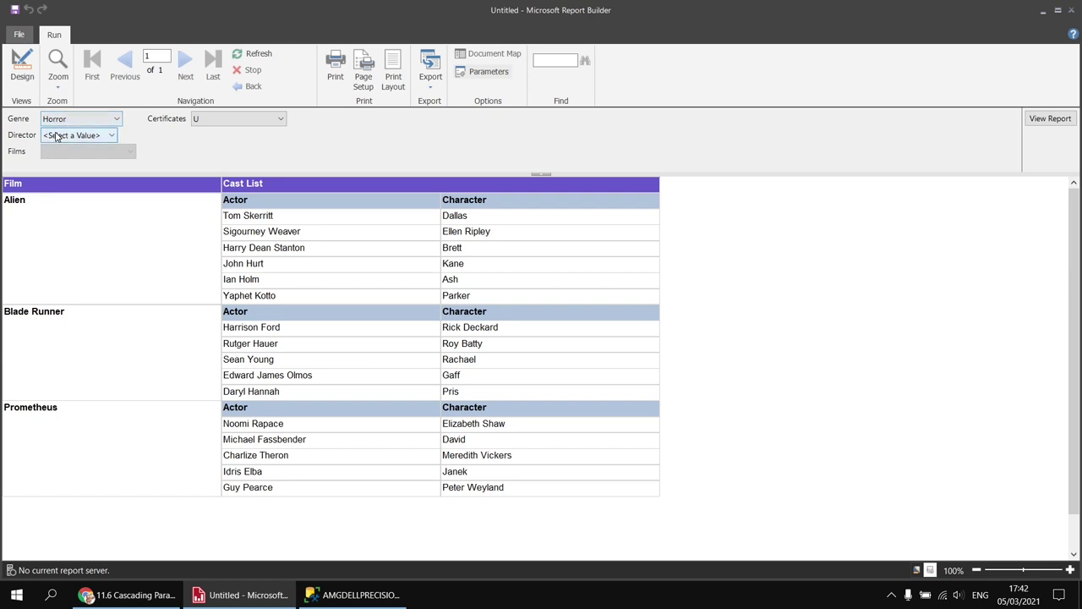
click(22, 68)
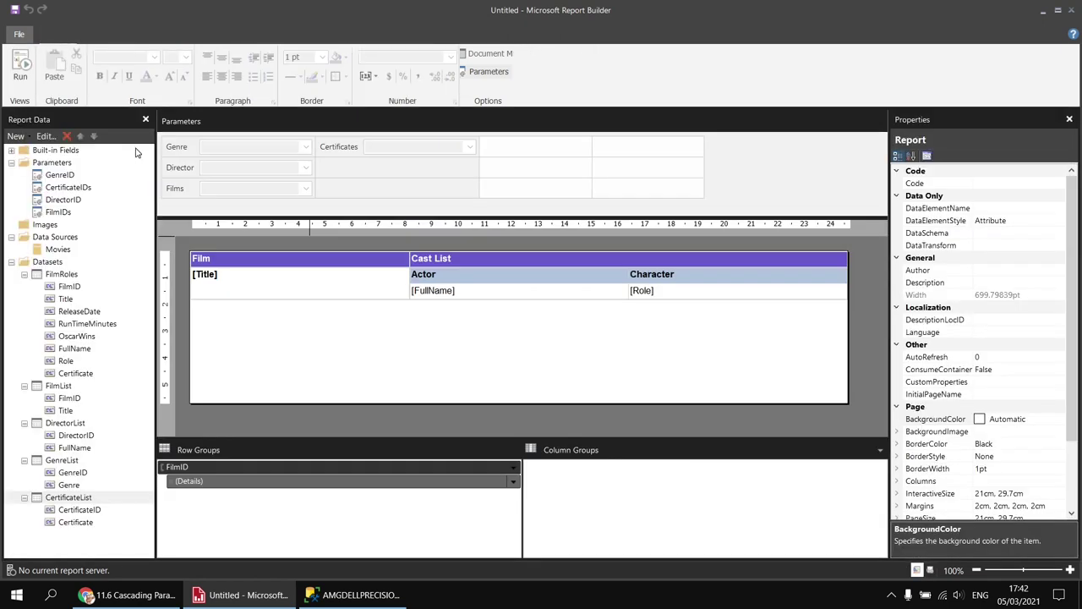
right_click(67, 423)
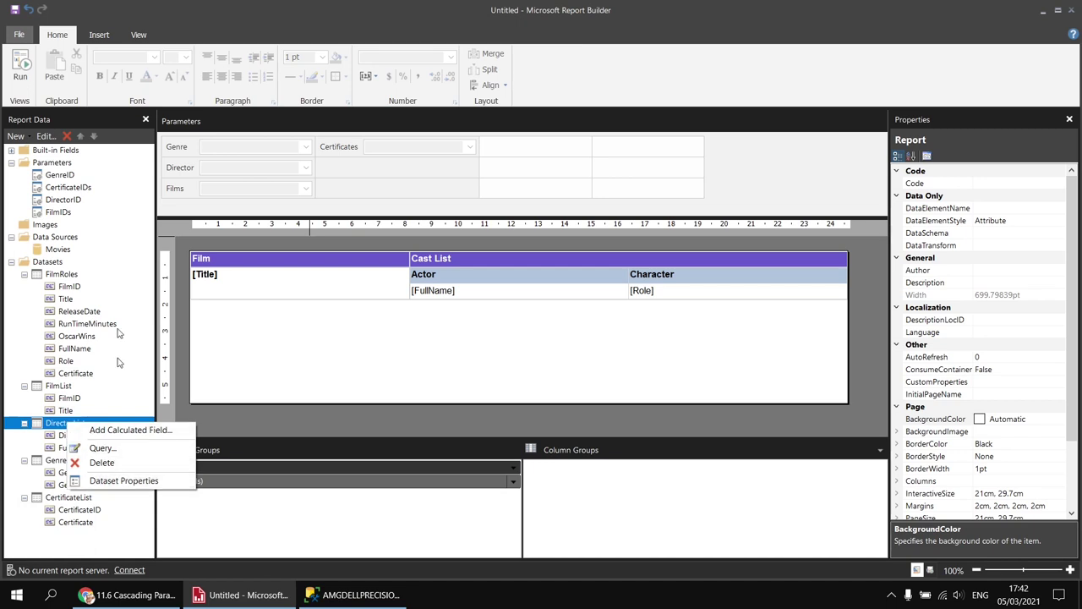
click(118, 480)
click(486, 415)
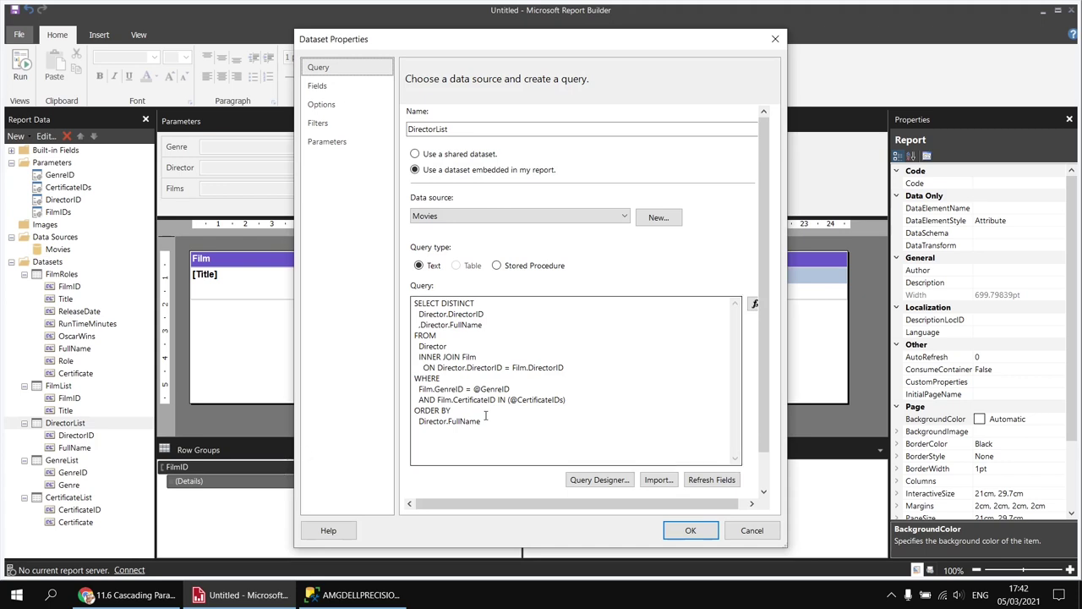
drag(420, 389, 510, 390)
key(ctrl+c)
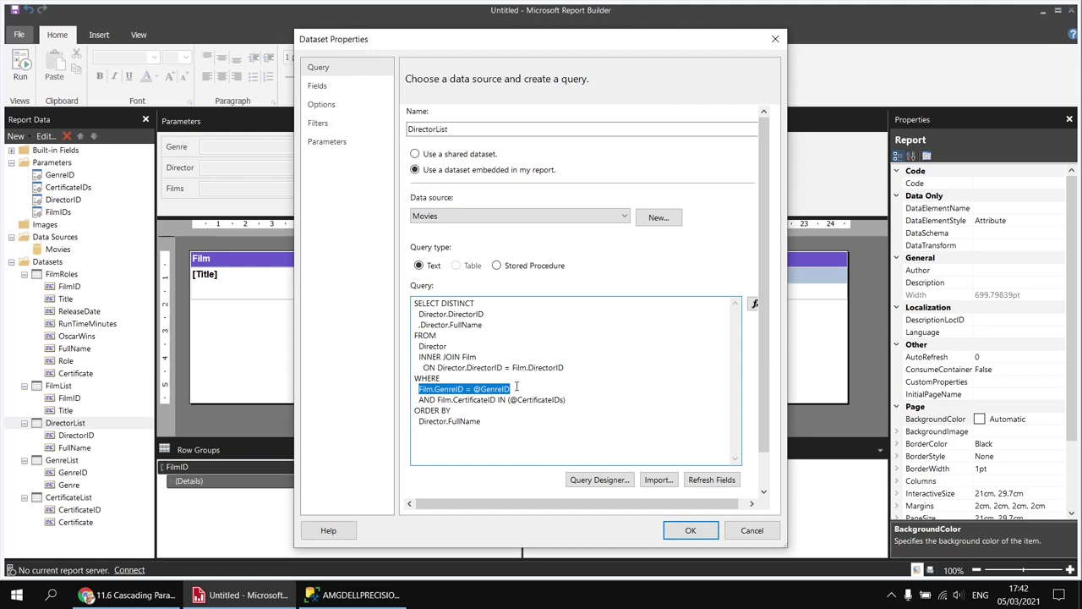
click(728, 535)
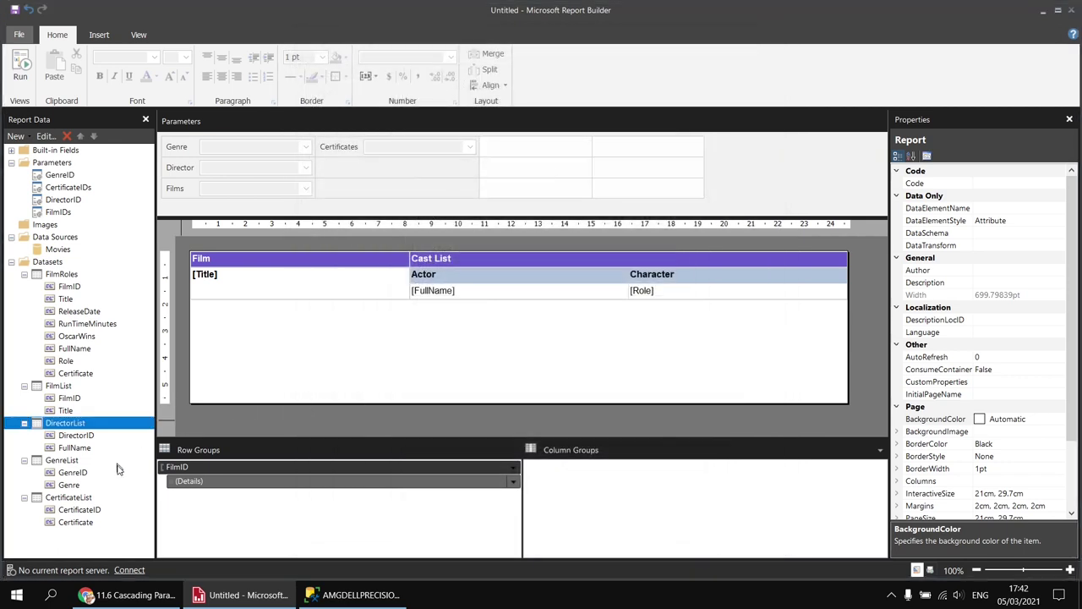
right_click(70, 502)
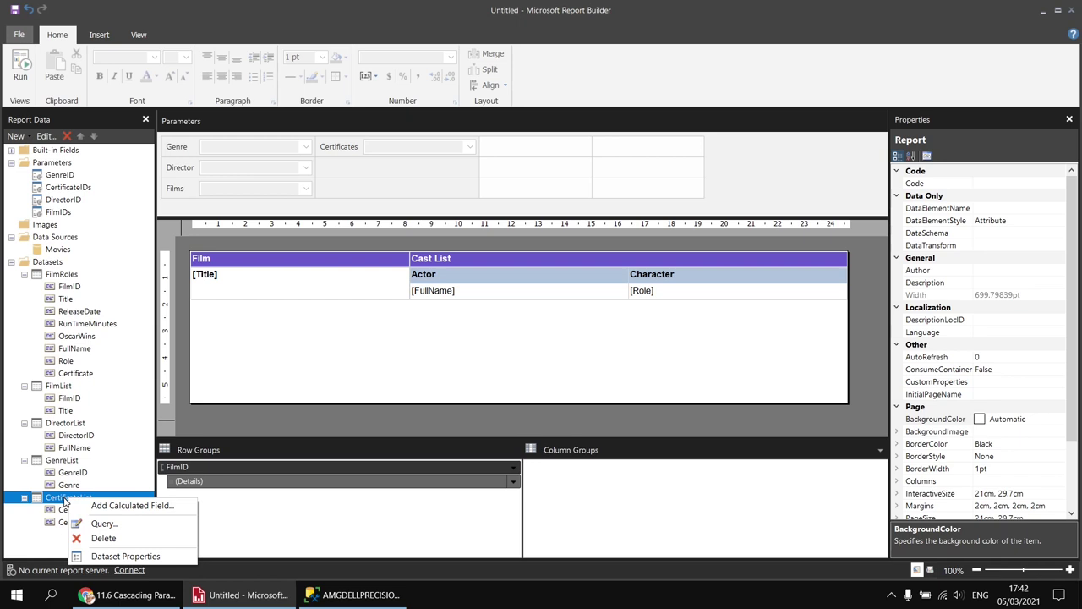
click(126, 557)
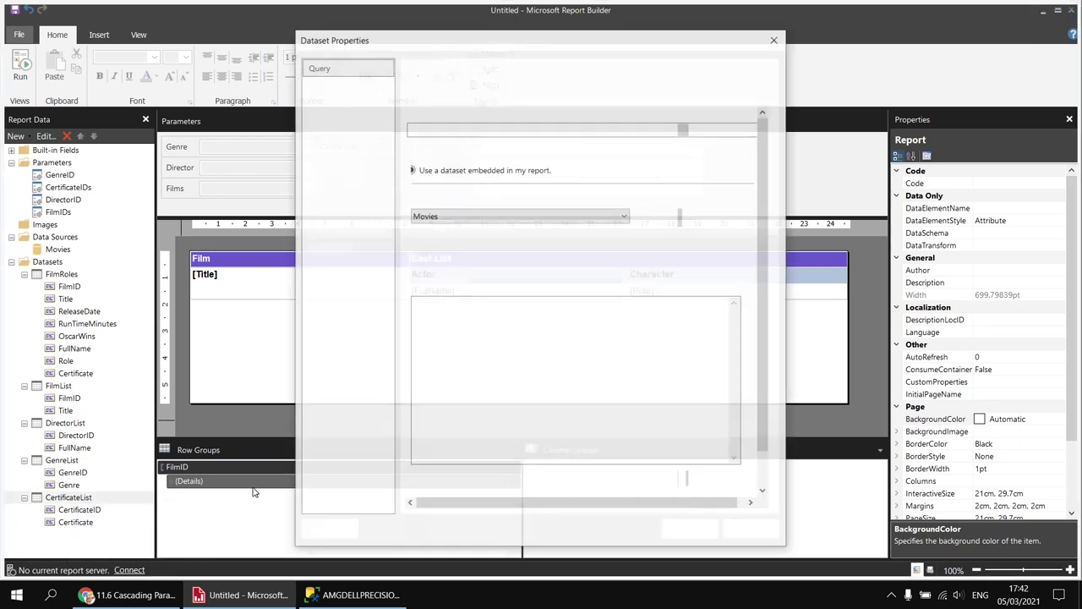
click(464, 351)
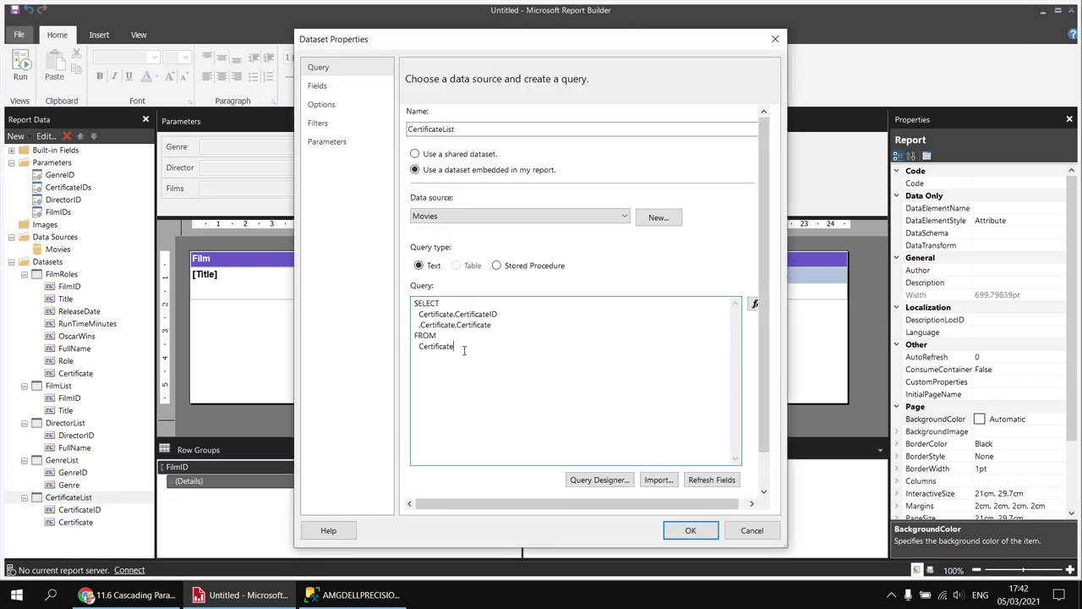
text(WHERE)
key(ctrl+v)
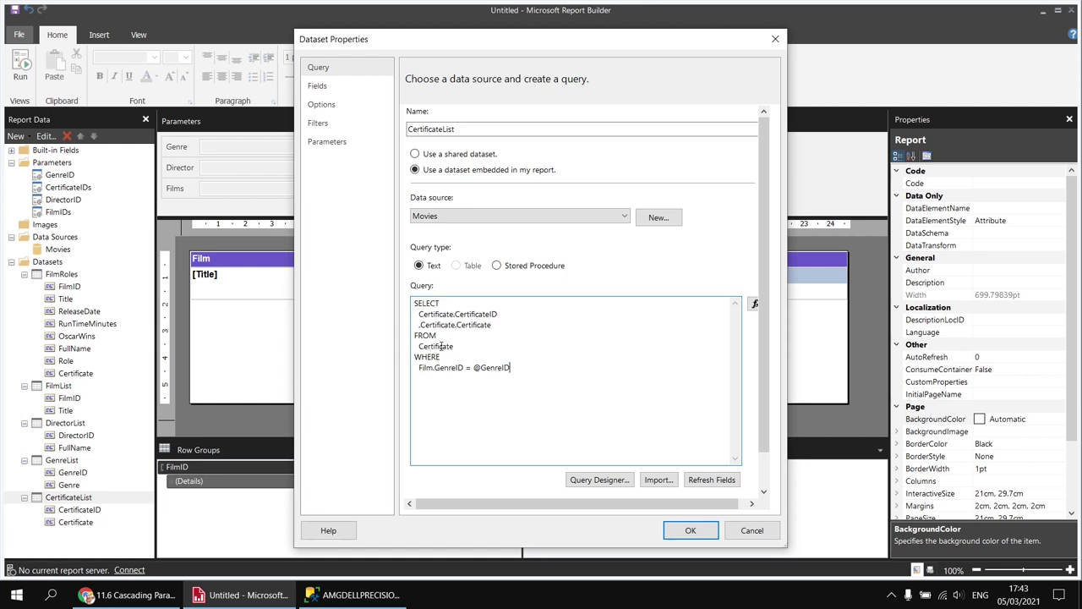
Step: Switch to SQL Server Management Studio, examine how the Certificate table relates to Film in the diagram, and return to Report Builder
click(355, 594)
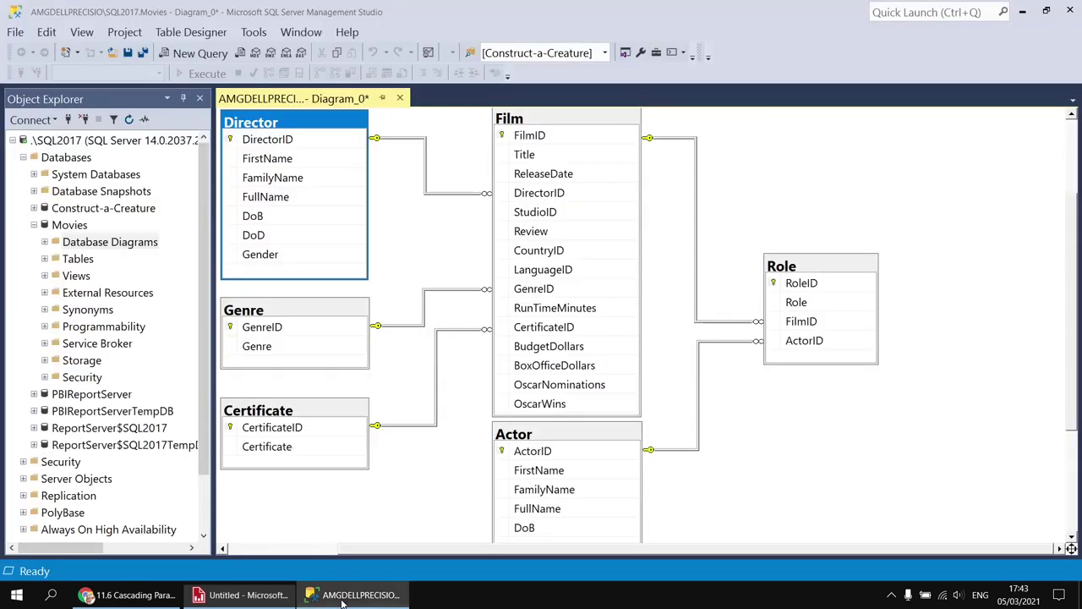
click(280, 418)
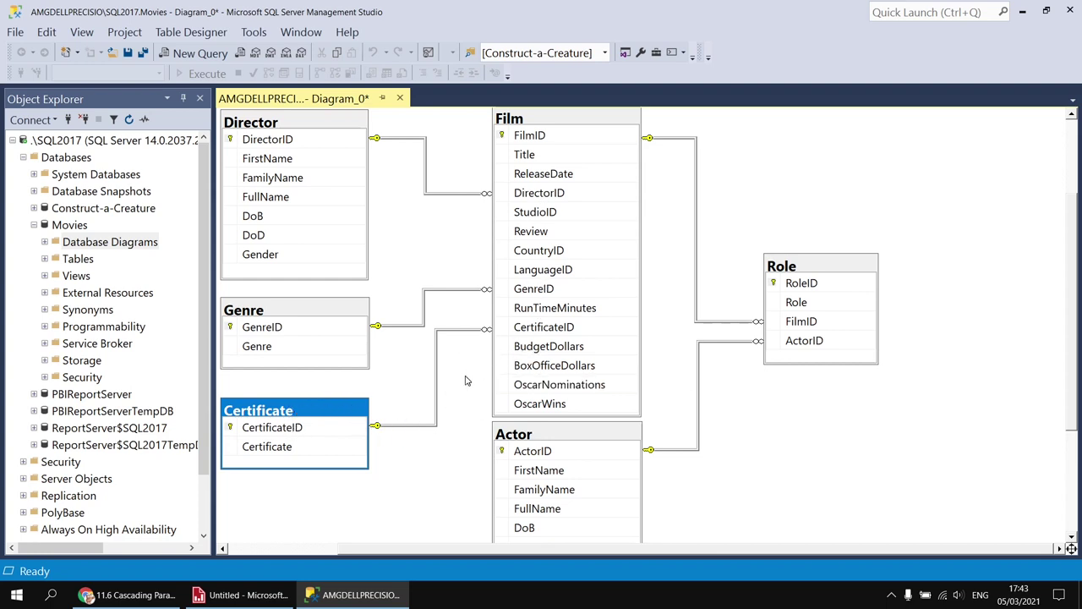
click(241, 595)
Step: Copy the whole WHERE clause from the CertificateList query and remove it from the query text
drag(513, 368, 412, 362)
key(ctrl+c)
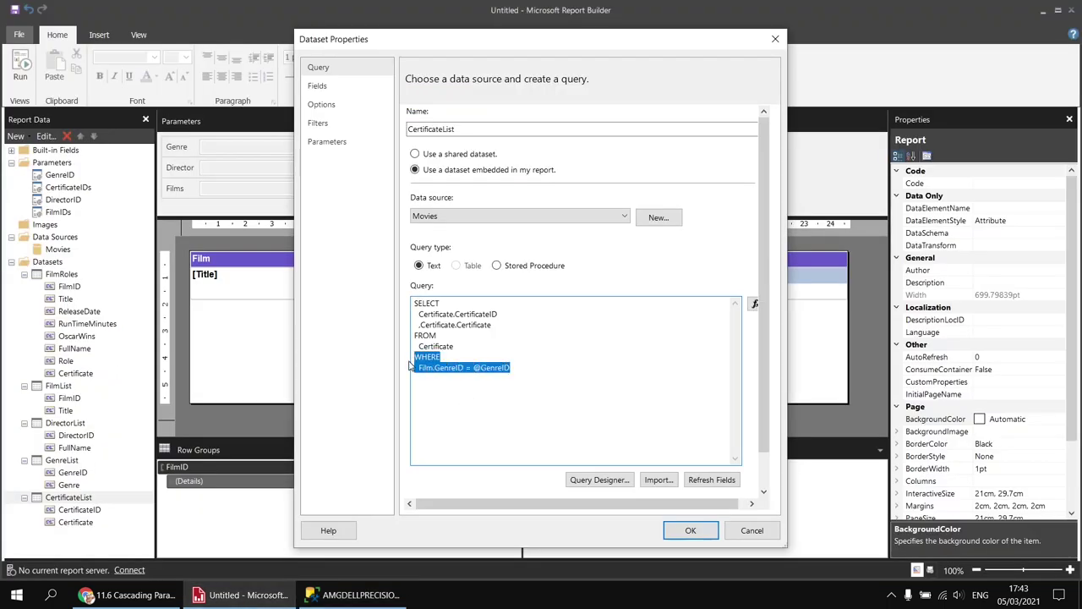
key(Delete)
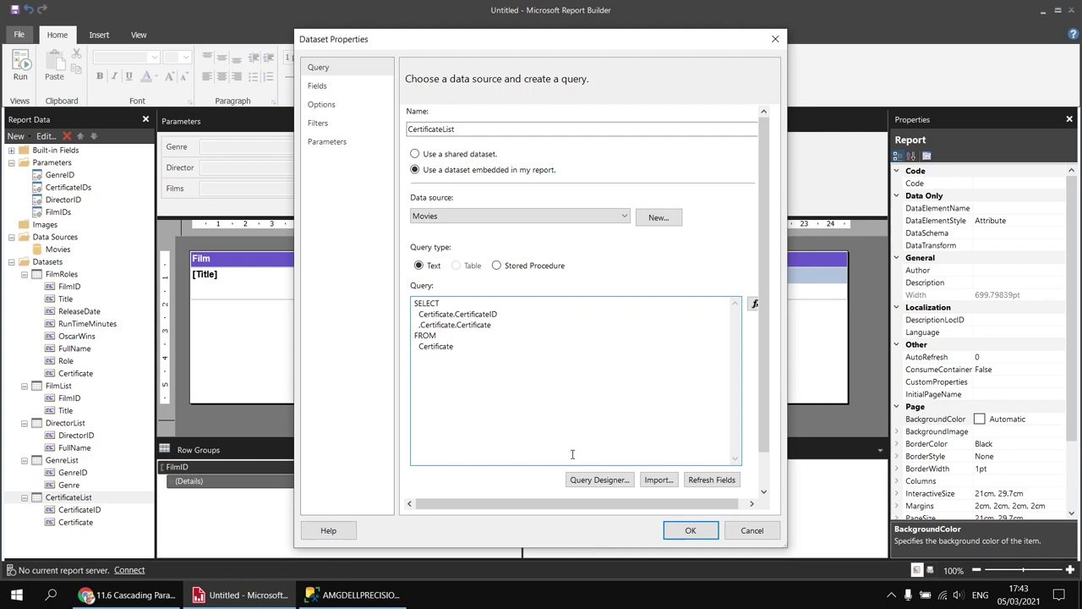
Step: Use the Query Designer to add the Film table's GenreID field to the CertificateList query
click(584, 479)
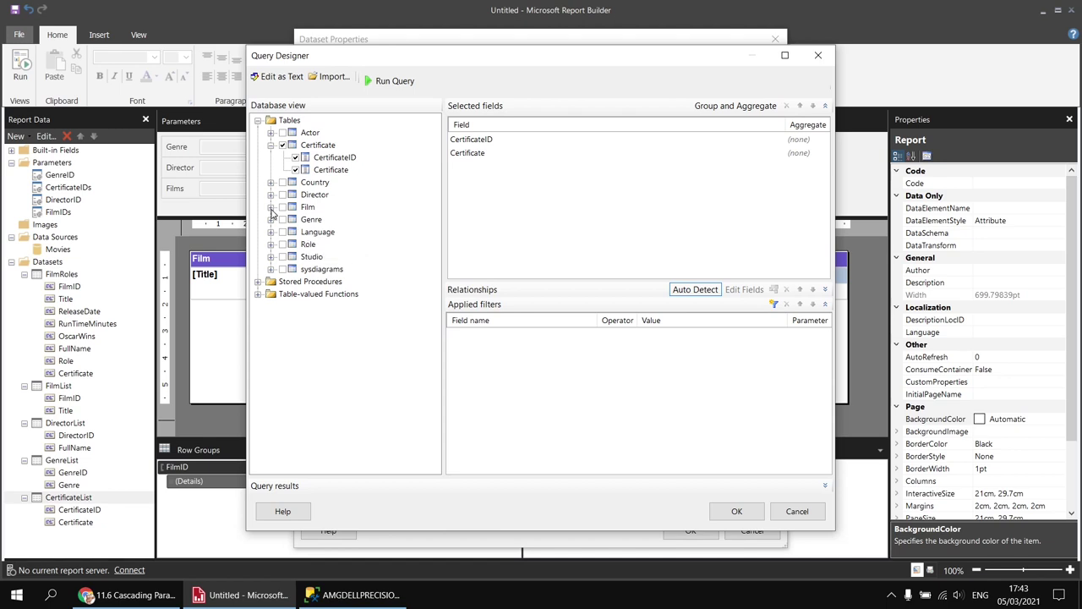
click(271, 207)
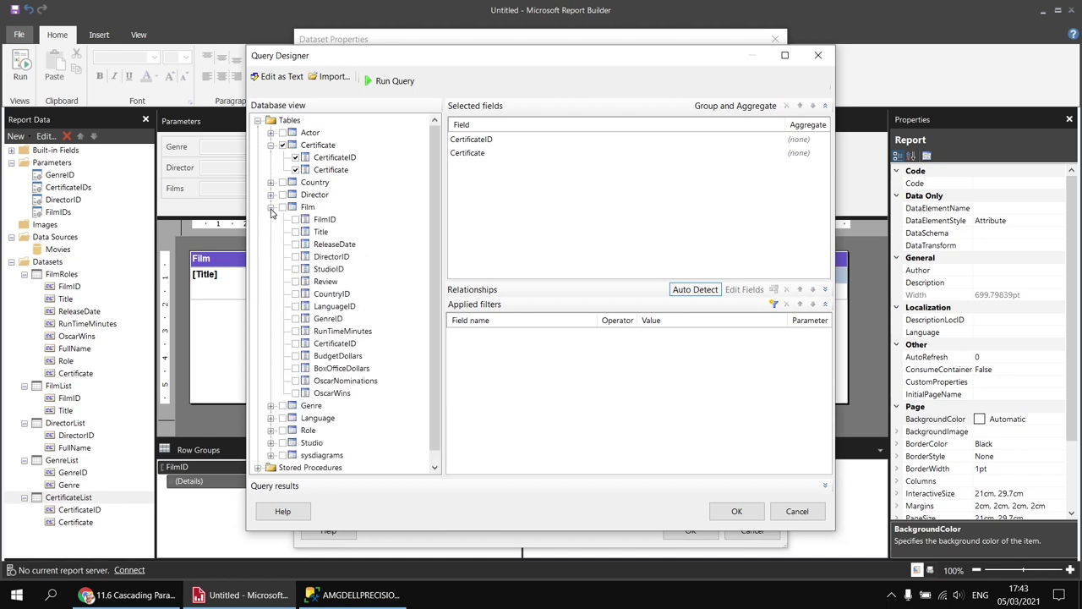
click(296, 319)
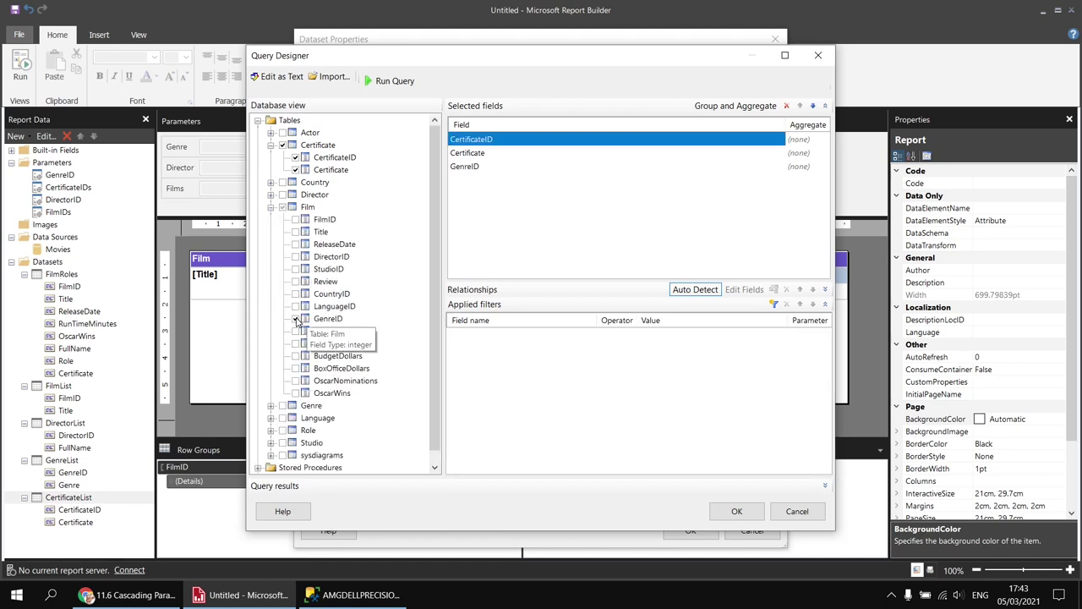
click(736, 511)
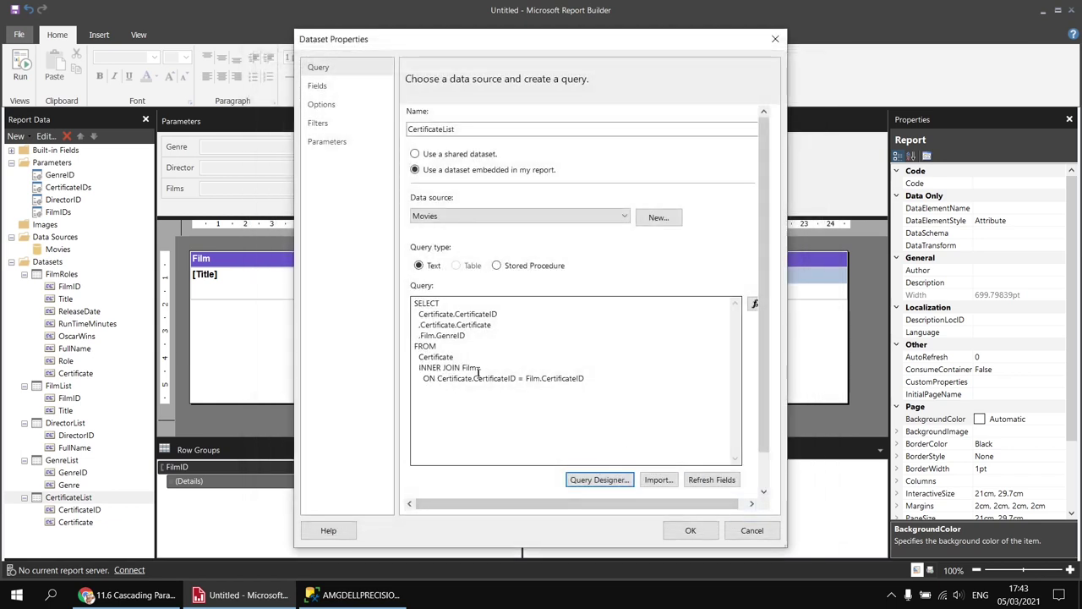
Step: Remove Film.GenreID from the CertificateList SELECT list, paste the WHERE clause after the Film join, and save the dataset
drag(467, 336, 413, 336)
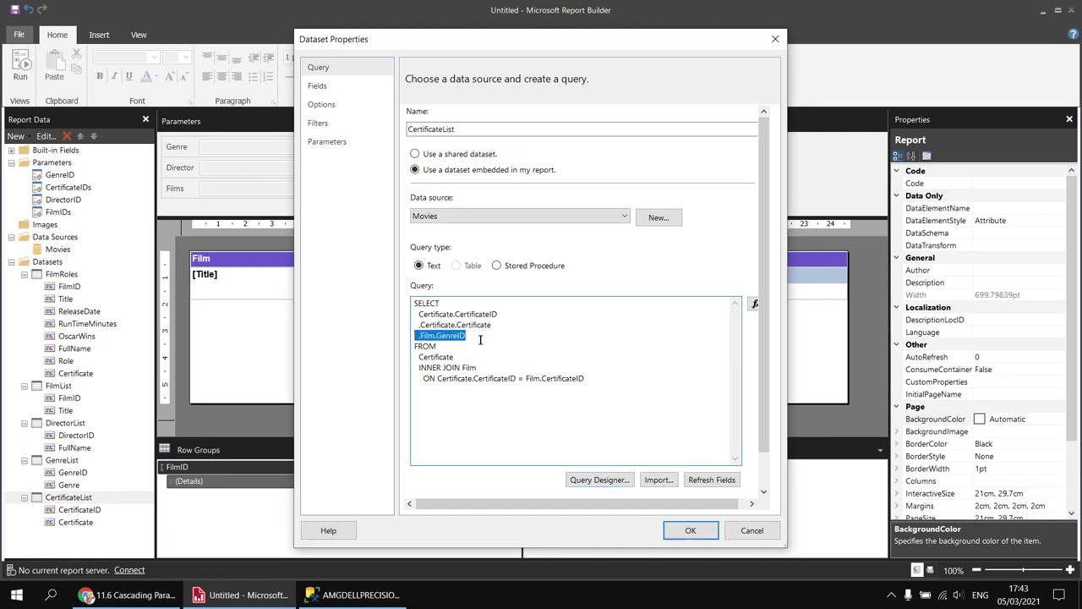
key(BackSpace)
key(BackSpace)
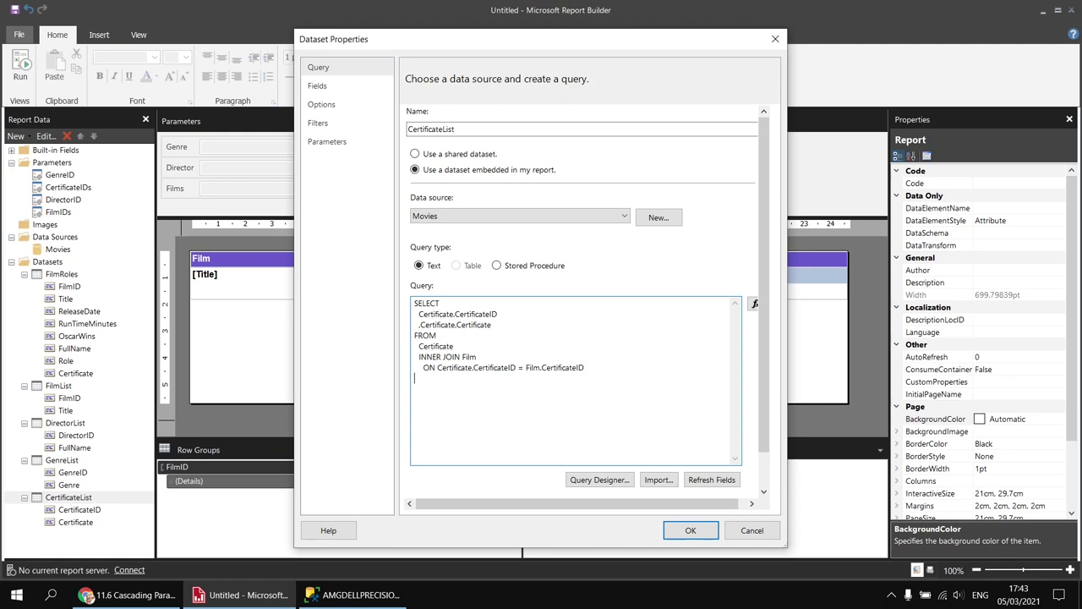
key(ctrl+v)
click(689, 531)
right_click(68, 461)
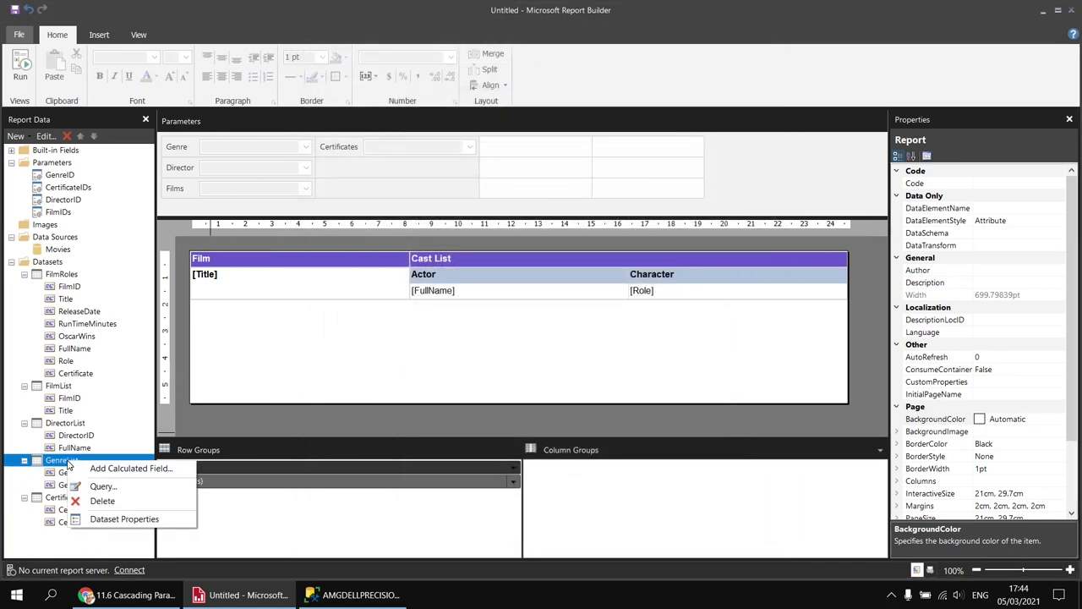
click(131, 526)
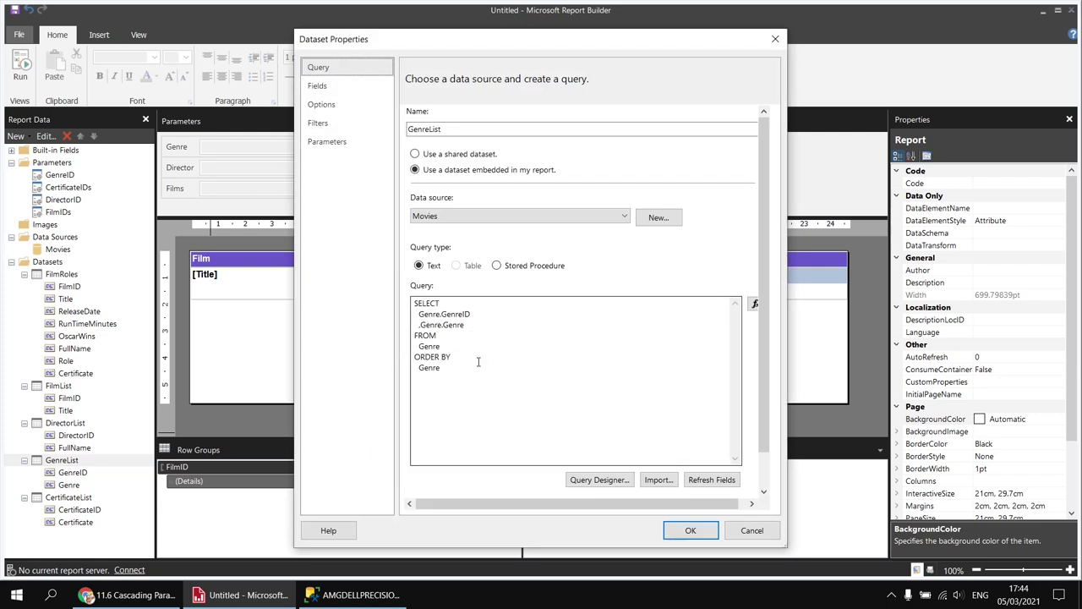
click(689, 530)
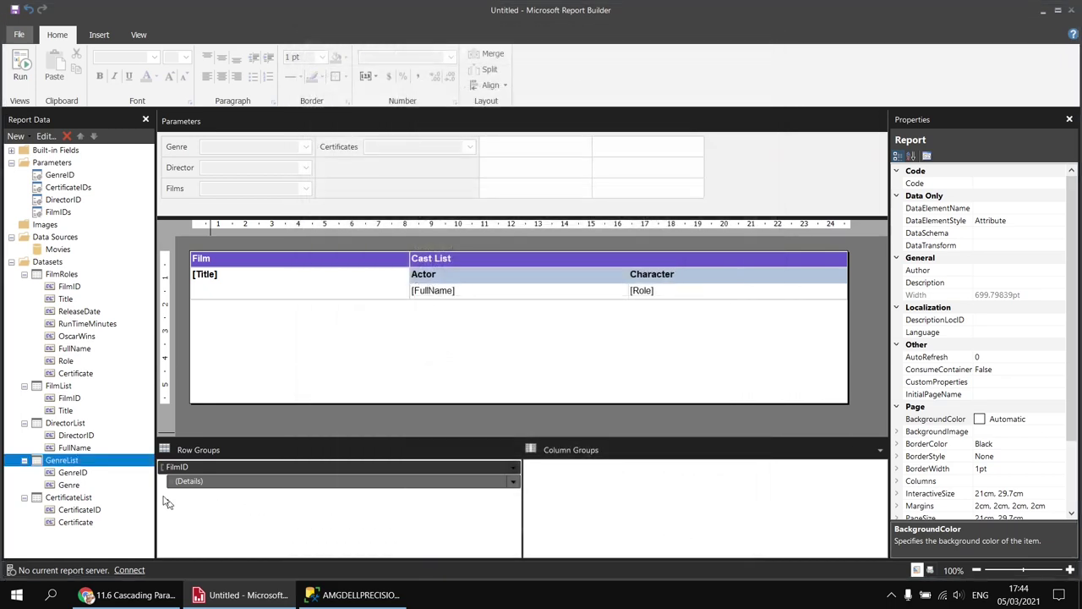
right_click(82, 498)
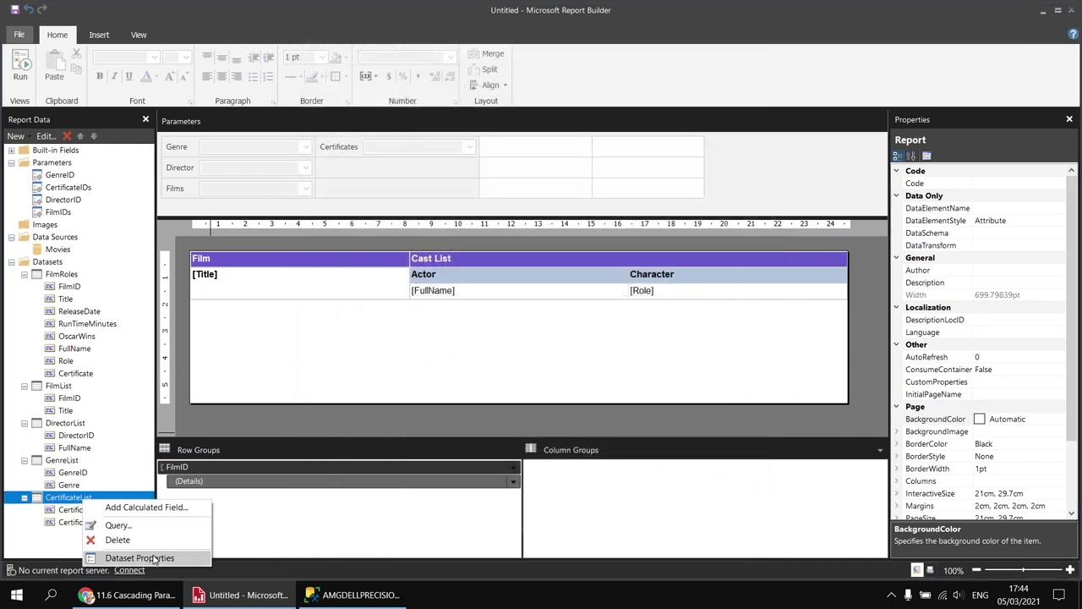
click(127, 557)
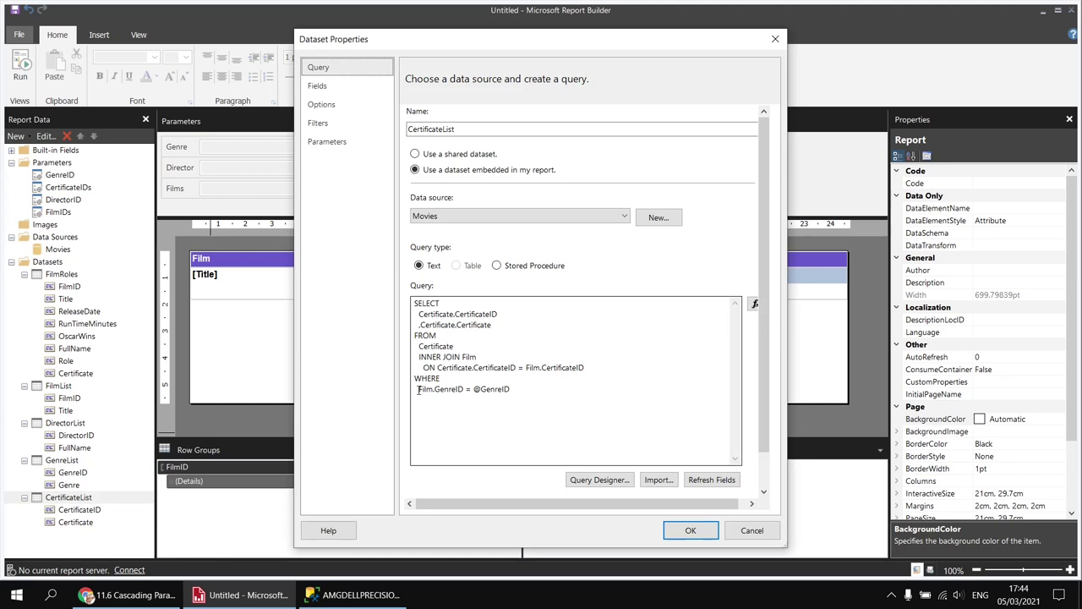
click(417, 390)
drag(416, 390, 515, 386)
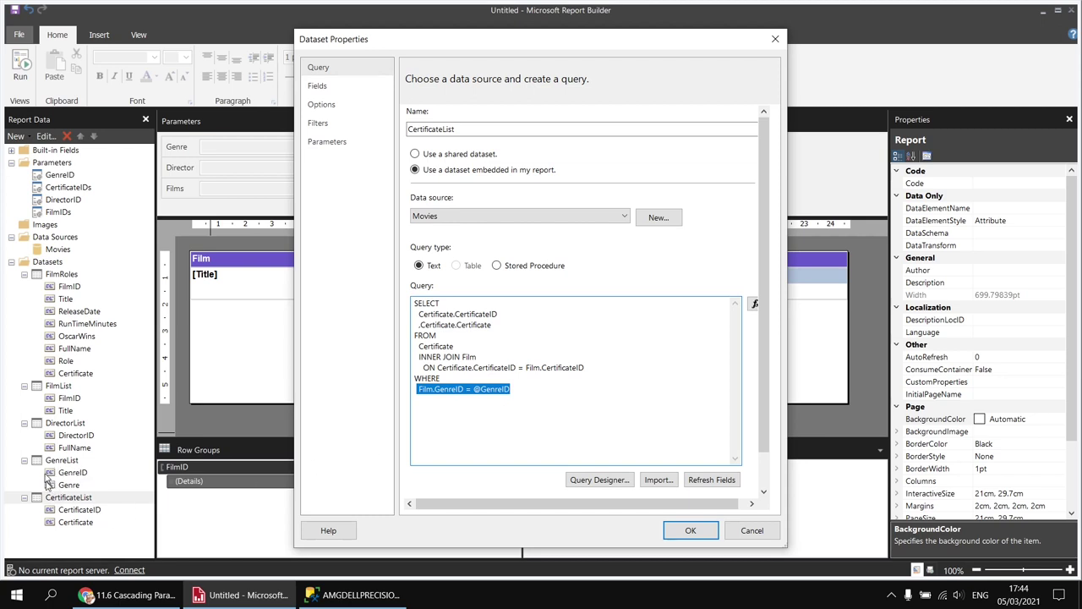
click(691, 530)
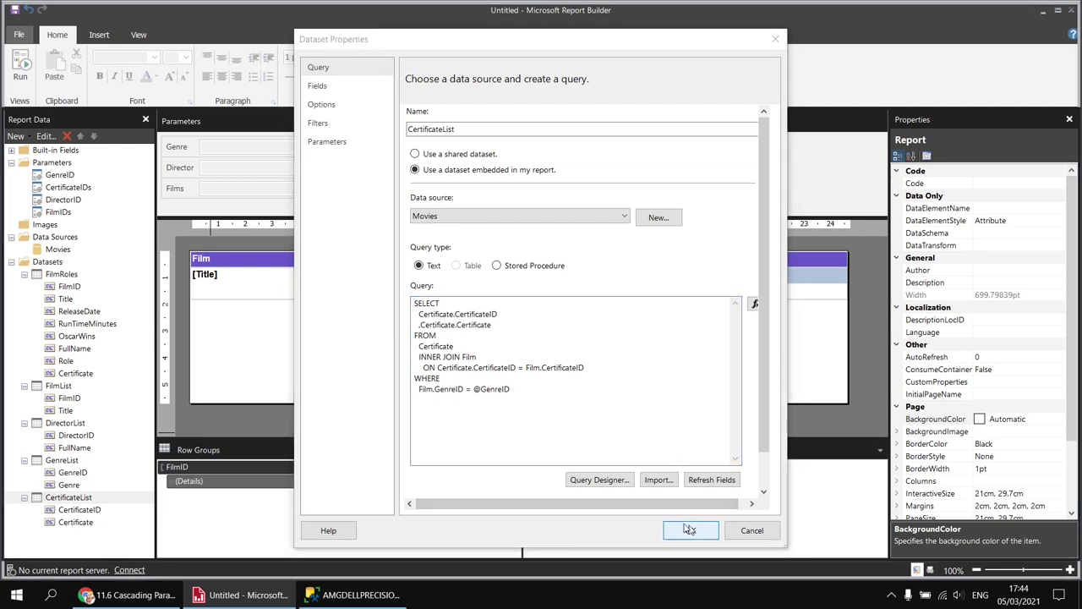
Step: Review the GenreID and CertificateID criteria in the DirectorList dataset's query and close its properties
right_click(61, 423)
click(116, 480)
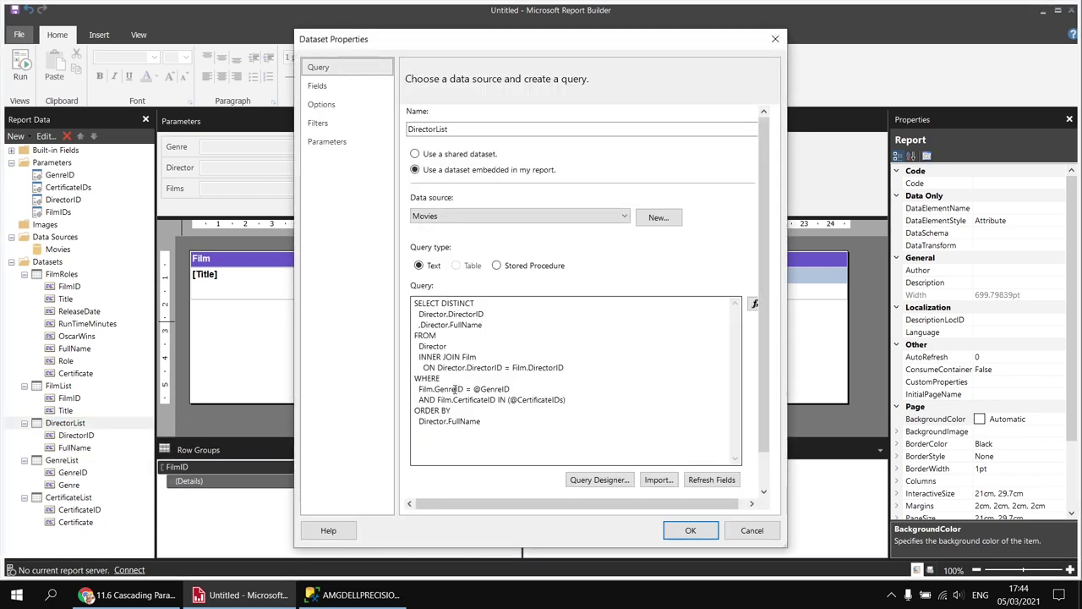
drag(421, 389, 505, 388)
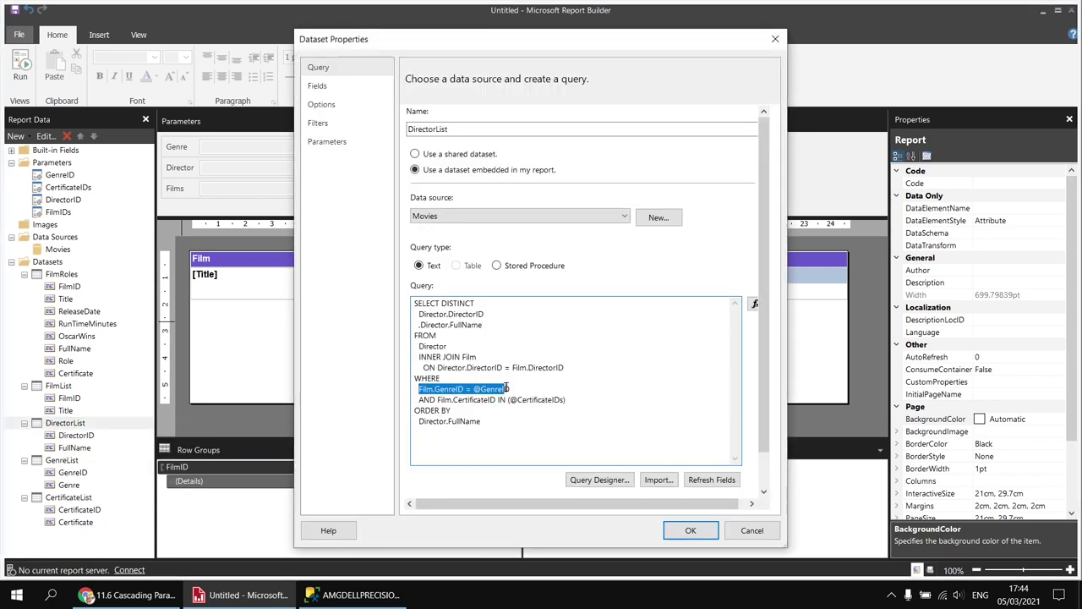
drag(420, 400, 566, 399)
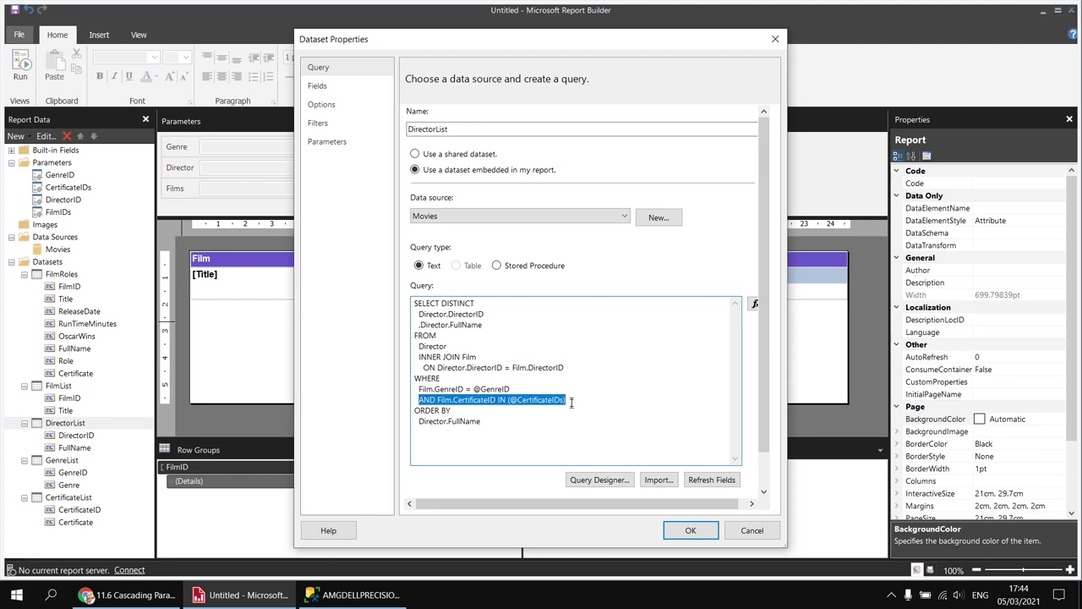
click(691, 531)
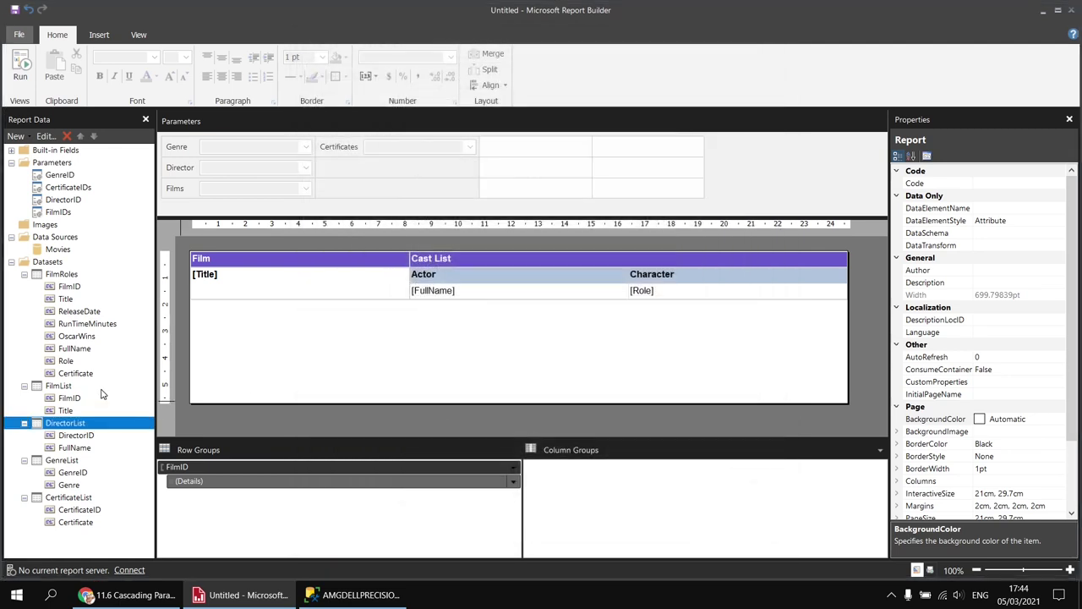
Step: Review the DirectorID, GenreID and CertificateID criteria in the FilmList dataset's query and close its properties
right_click(56, 389)
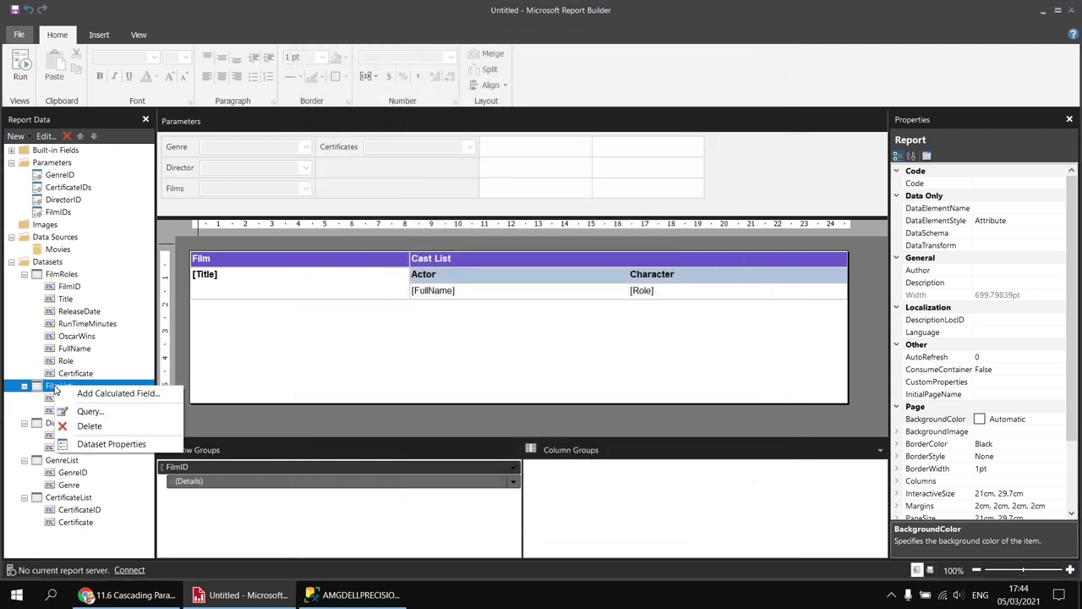
click(111, 444)
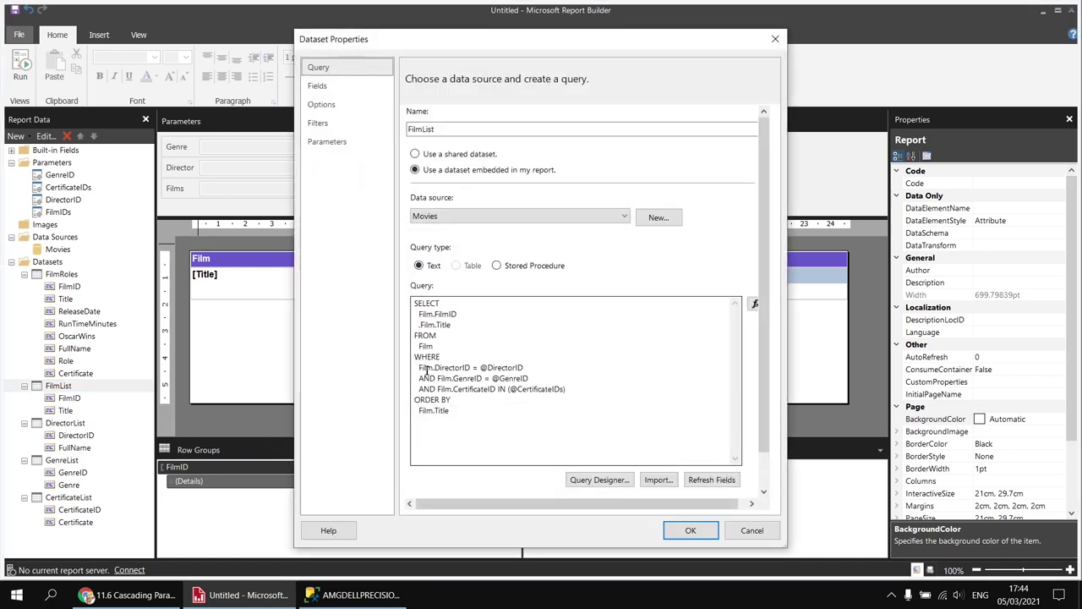
drag(418, 369, 530, 368)
drag(421, 379, 495, 382)
drag(415, 390, 565, 391)
click(689, 531)
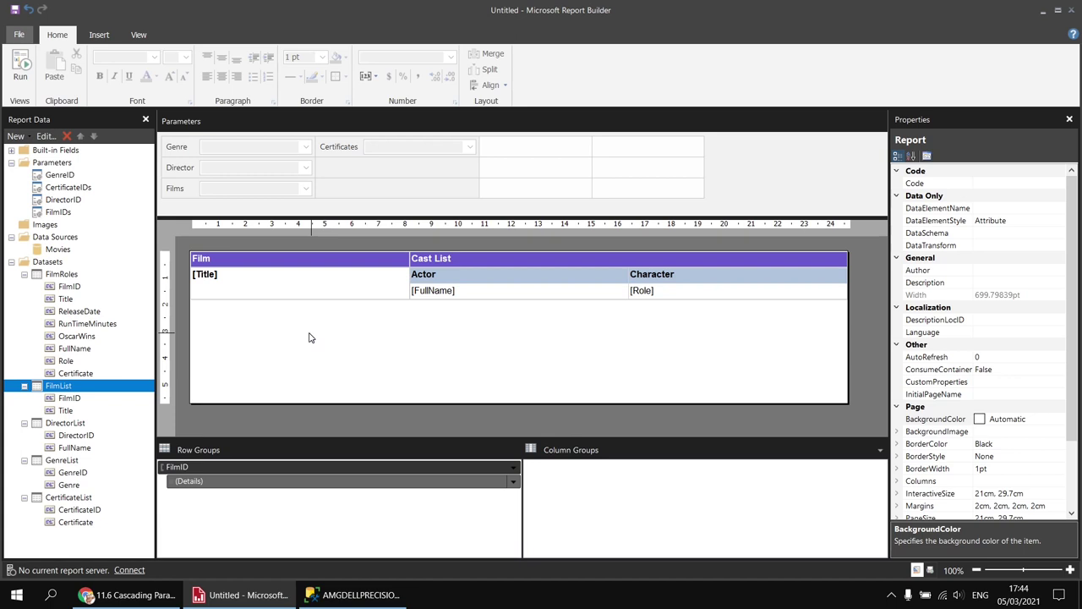
Step: Enlarge the parameters area, insert a row below Films, and arrange Genre, Certificates, Director and Films in a single column
drag(196, 217, 193, 237)
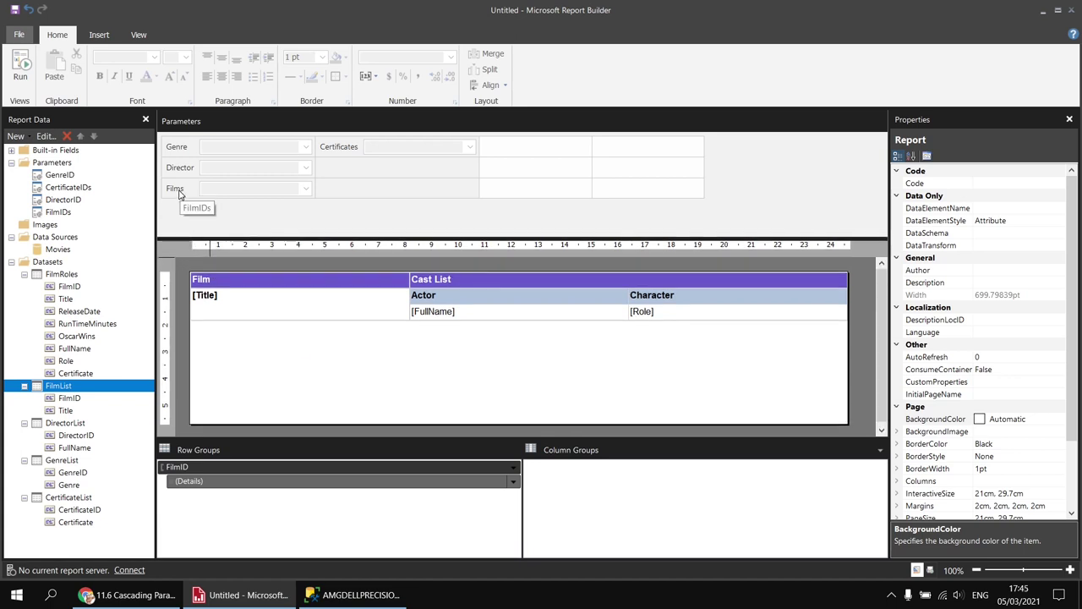
right_click(180, 194)
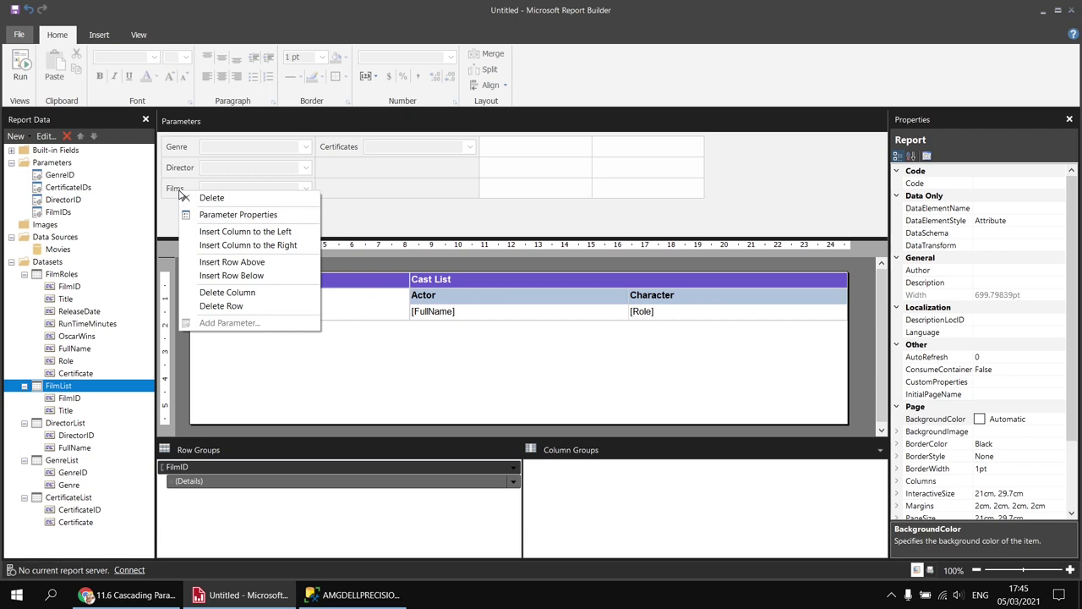
click(235, 280)
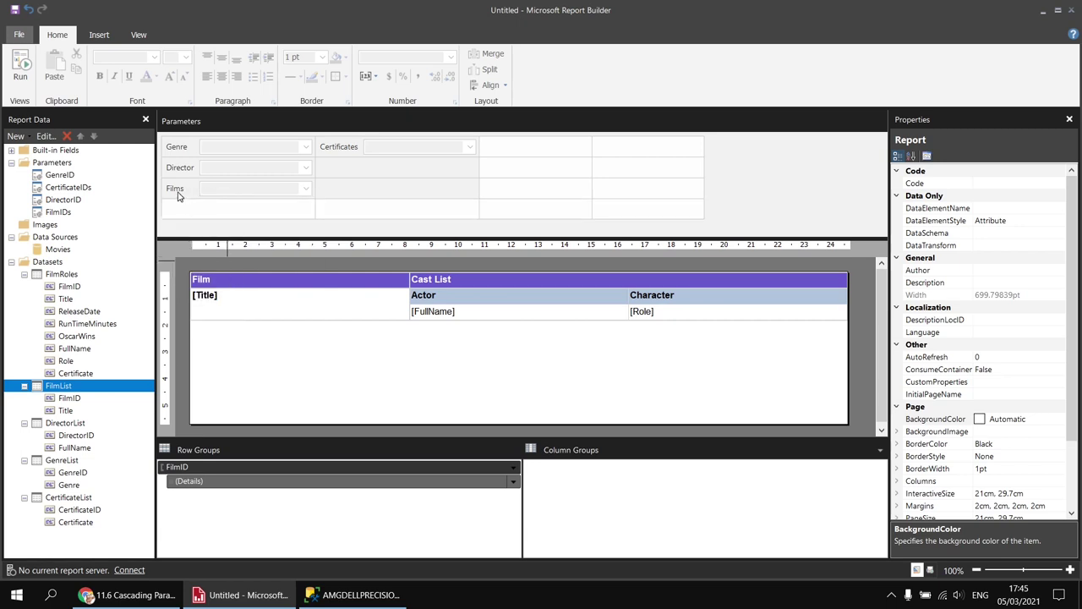
mouse_move(181, 172)
mouse_down()
mouse_move(181, 194)
mouse_move(340, 151)
mouse_move(276, 173)
mouse_move(184, 175)
mouse_up()
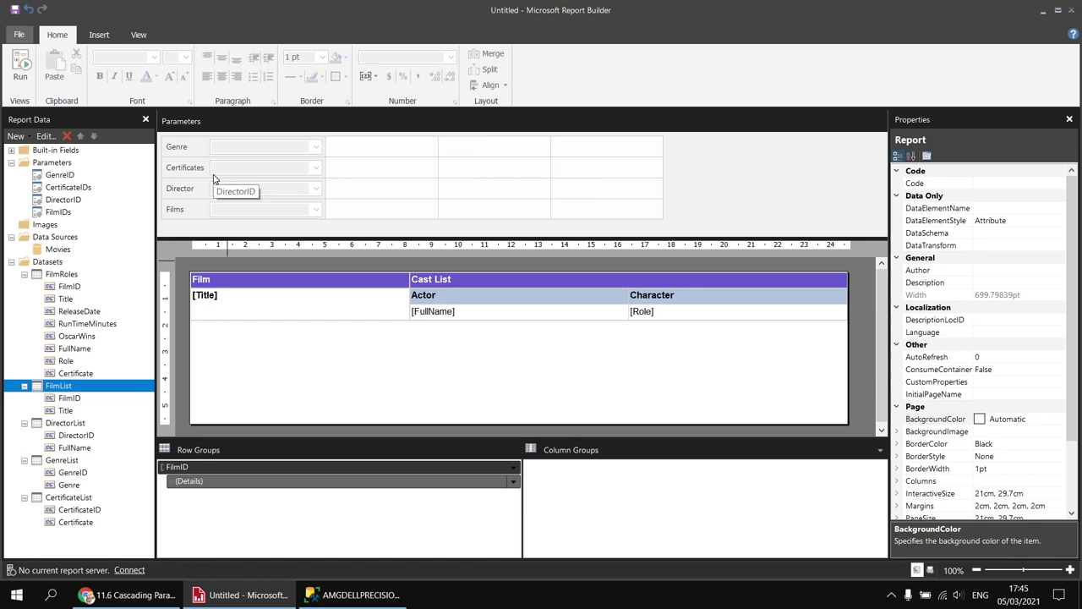
Step: Run the report, choose the Horror genre, and examine the certificates offered
click(24, 72)
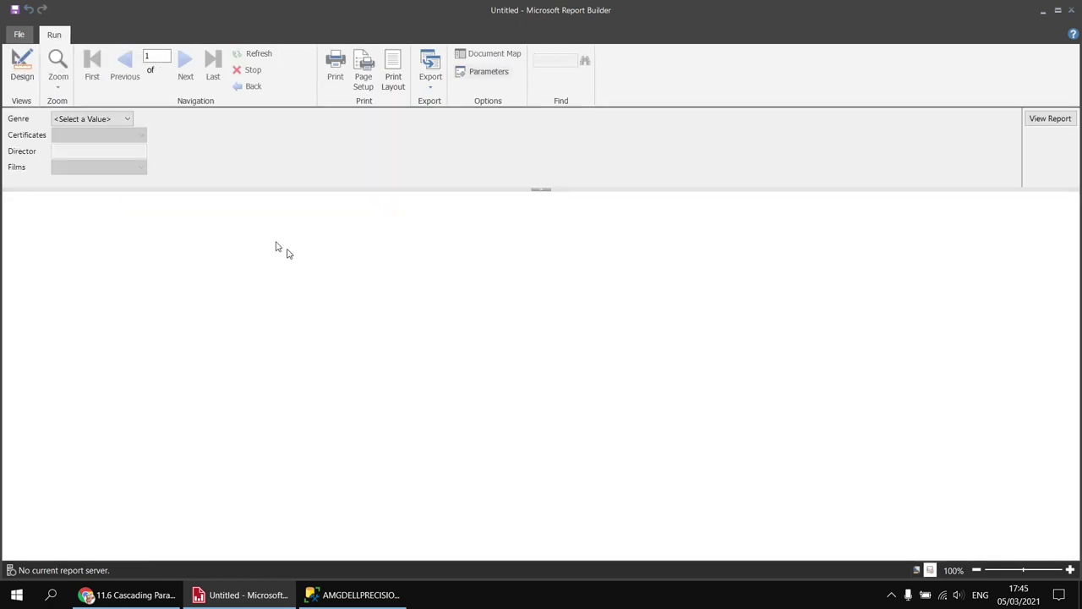
click(129, 120)
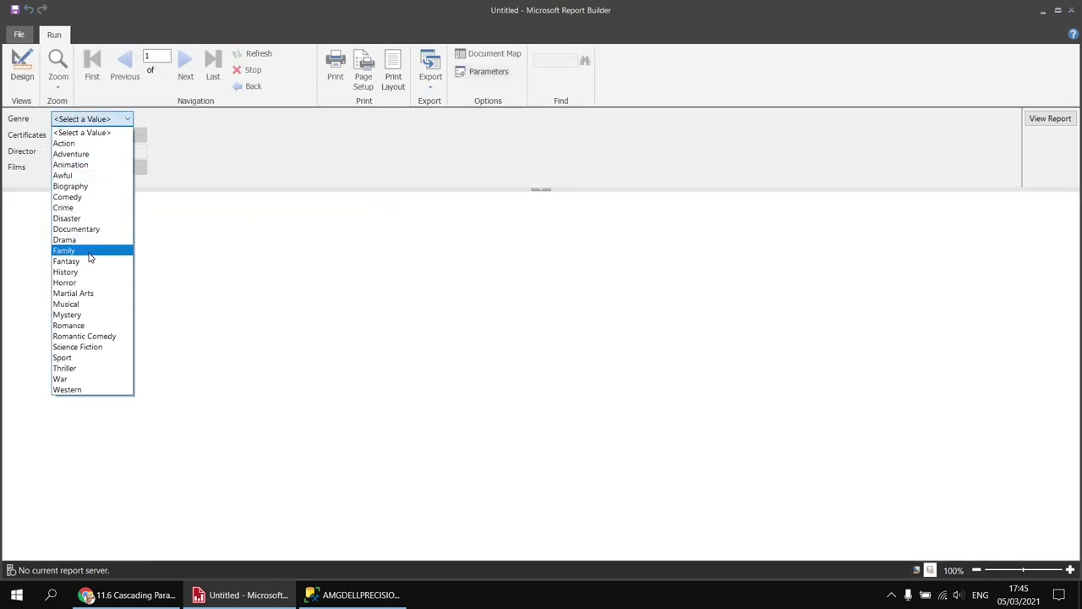
click(90, 280)
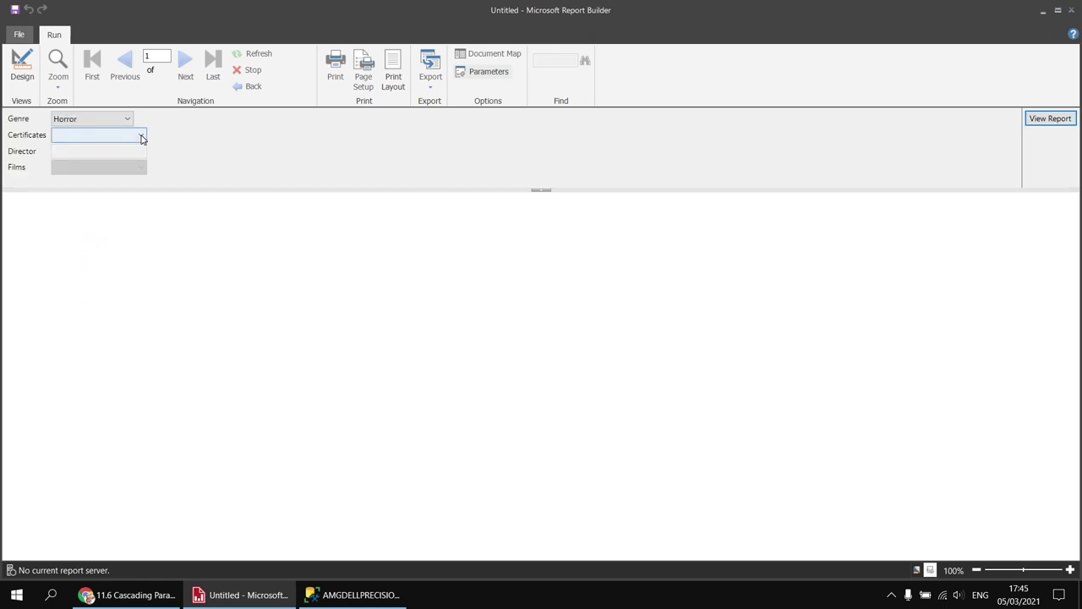
click(141, 136)
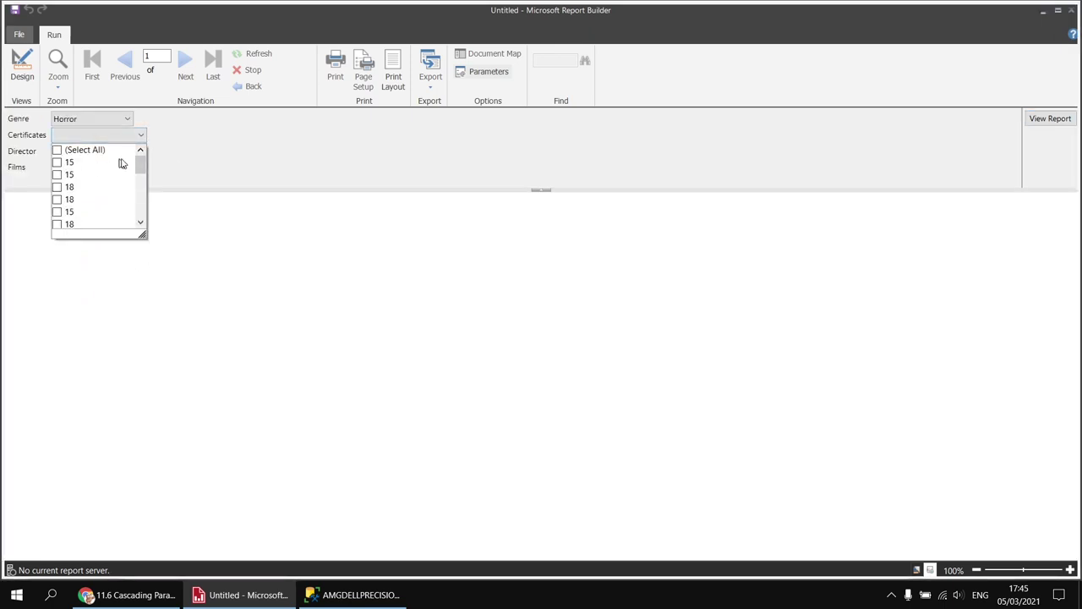
mouse_move(141, 164)
mouse_down()
mouse_move(141, 216)
mouse_move(141, 166)
mouse_up()
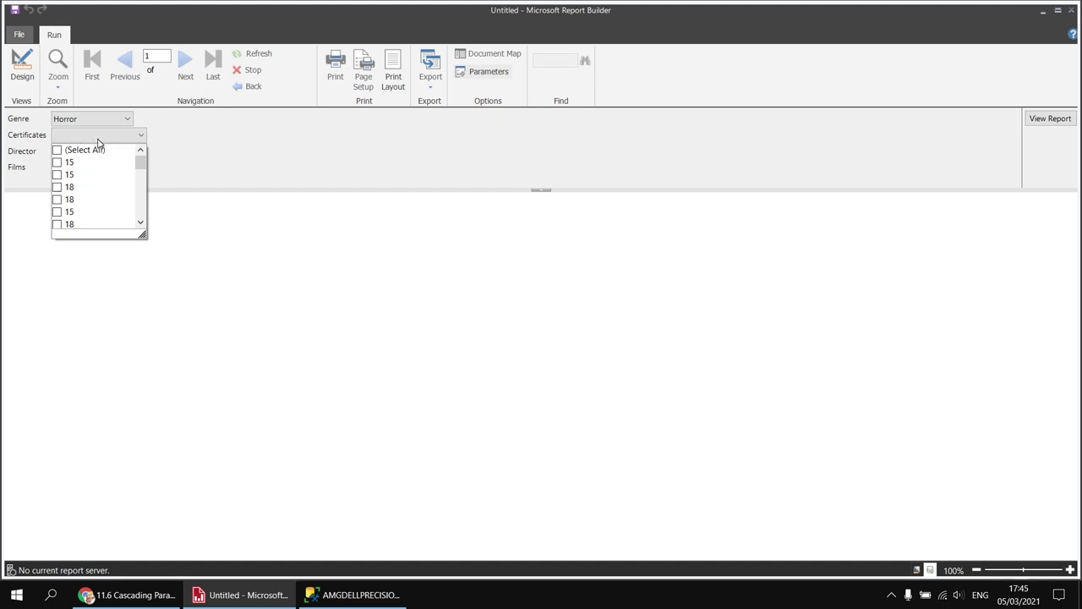
Step: Return to the report design and change the CertificateList query to SELECT DISTINCT, saving the dataset
click(25, 69)
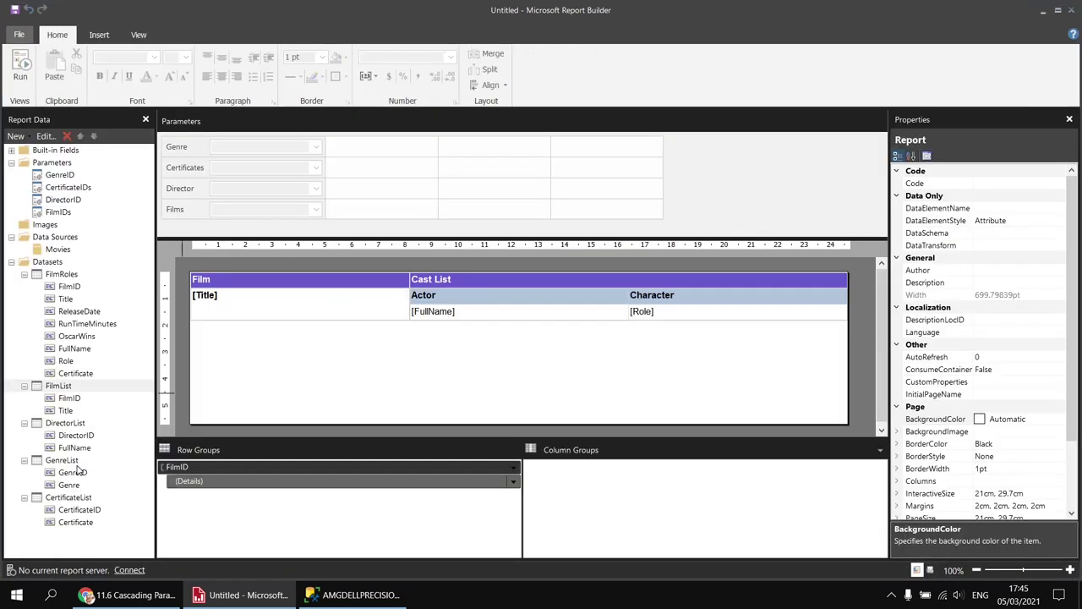
right_click(77, 499)
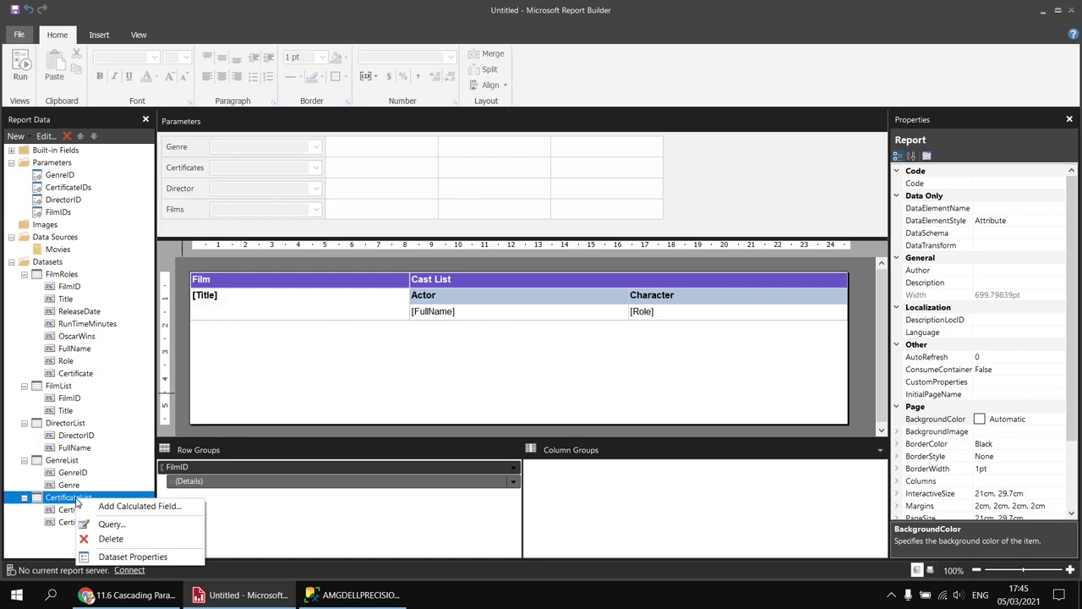
click(133, 556)
click(450, 303)
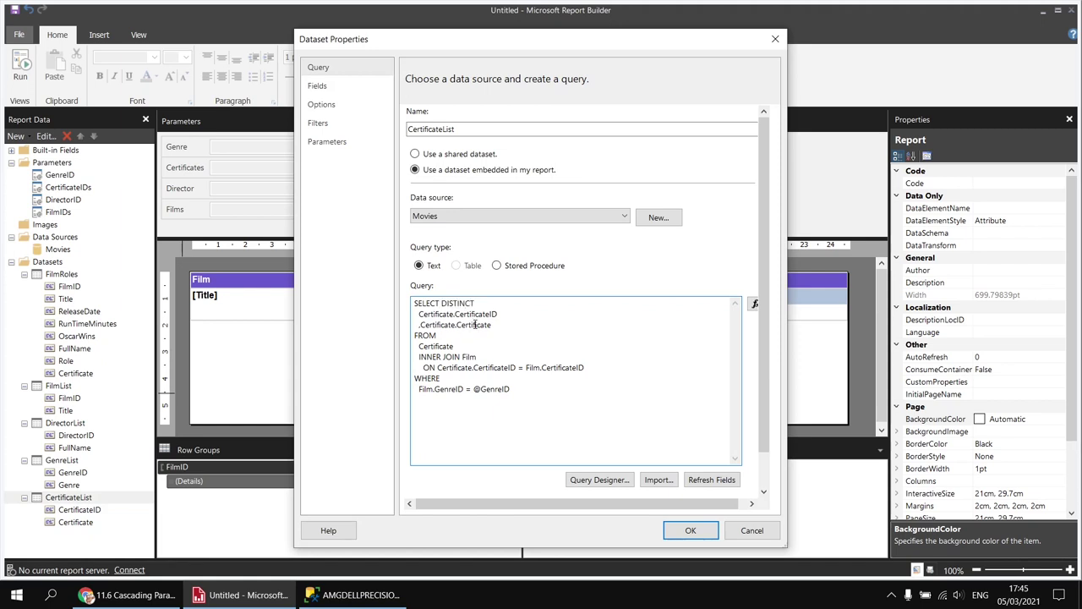
click(689, 530)
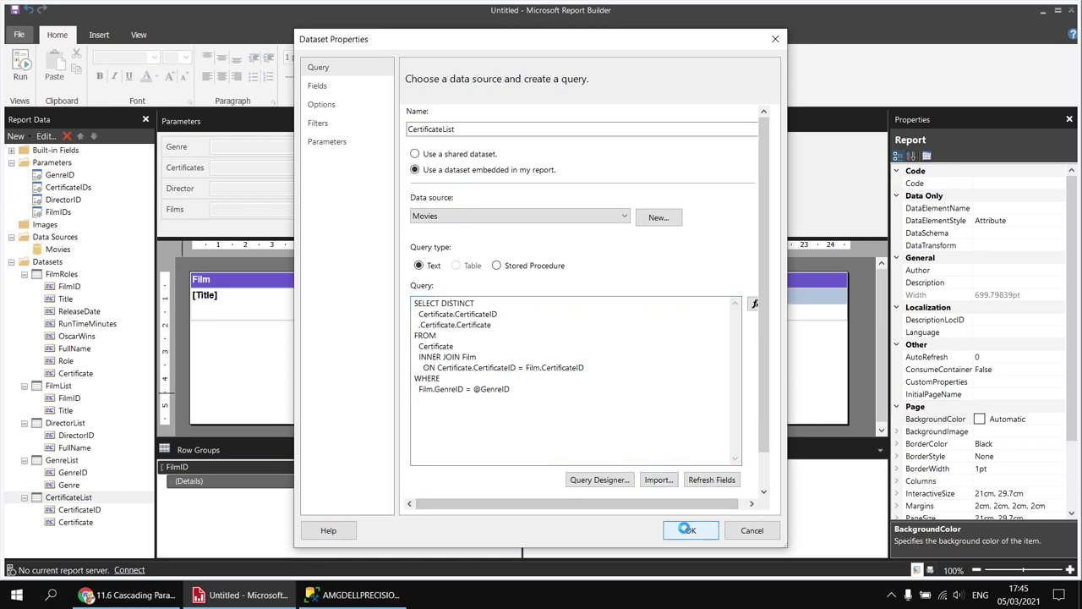
Step: Run the report again and choose the Horror genre with only the PG certificate
key(F5)
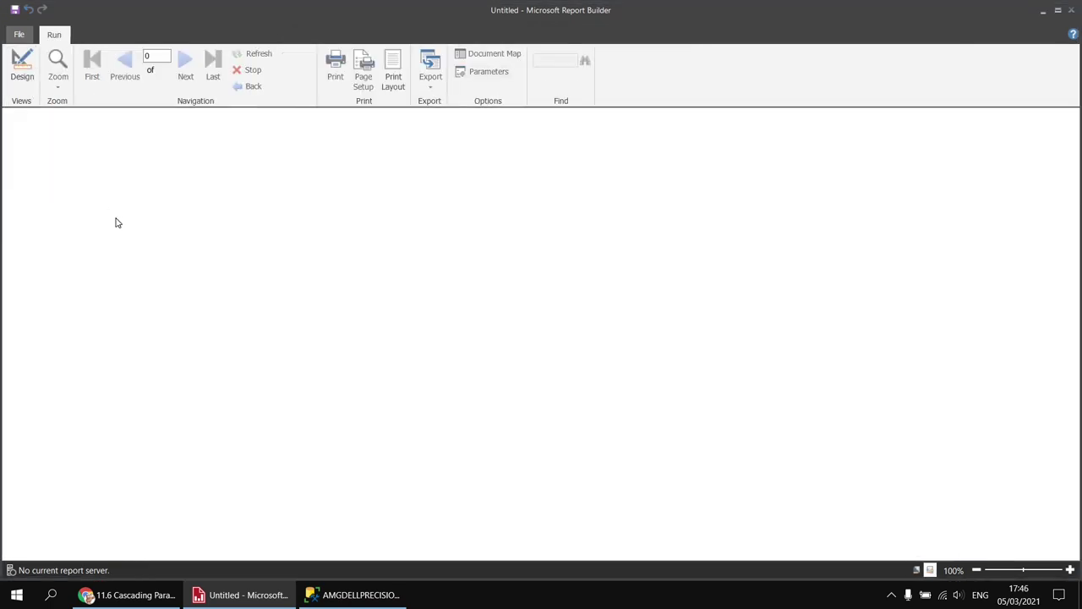
click(127, 118)
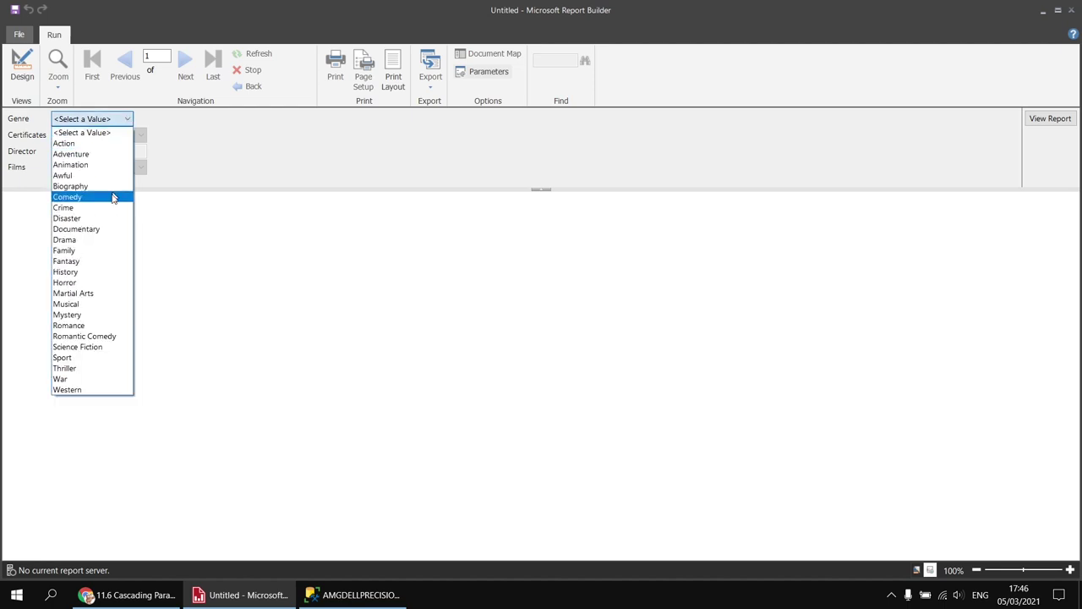
click(85, 283)
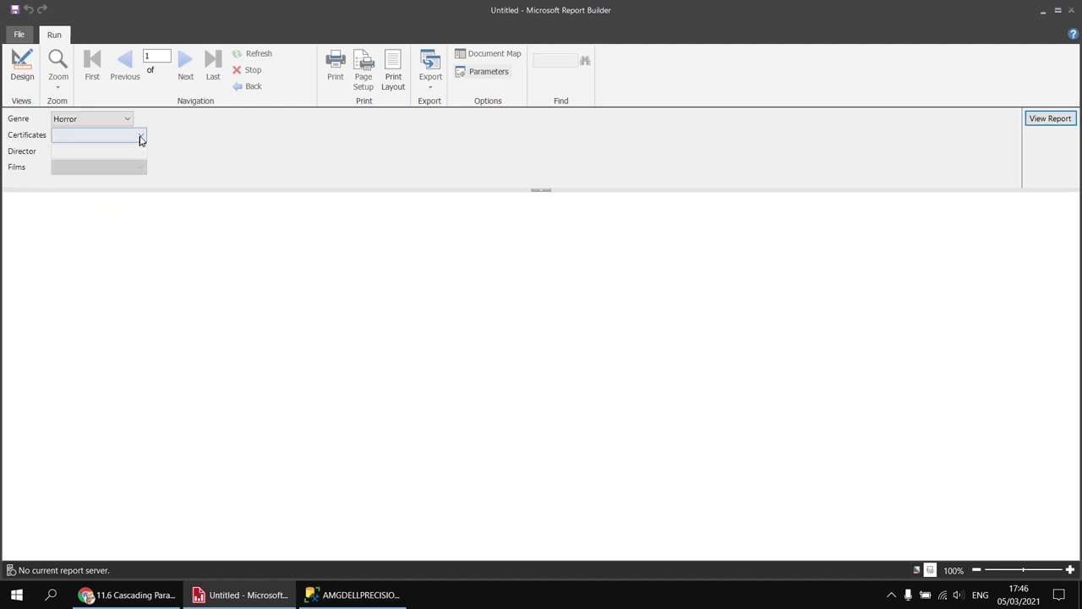
click(140, 136)
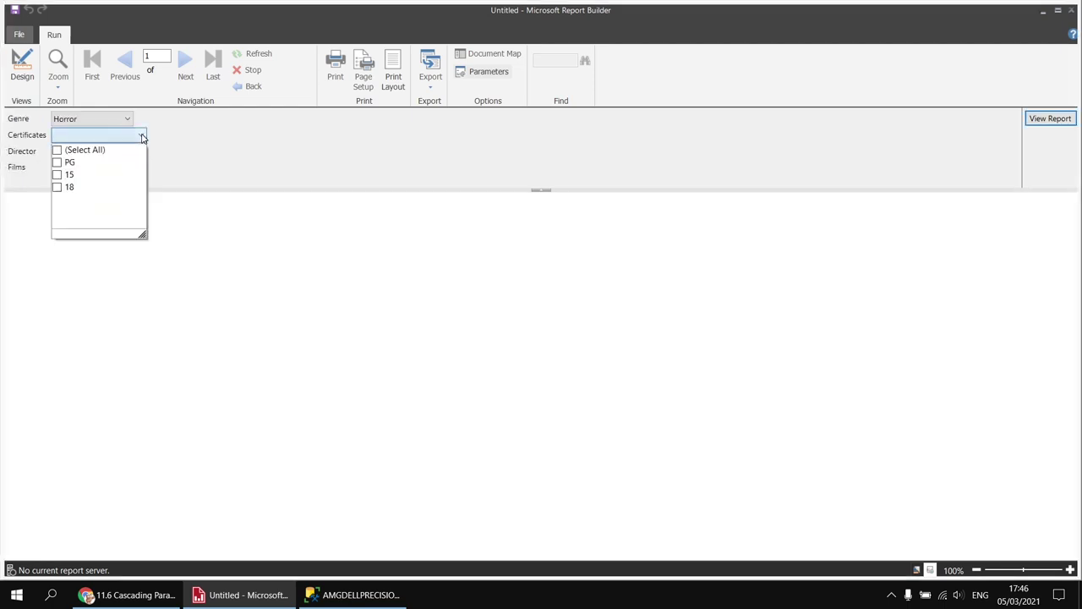
click(57, 163)
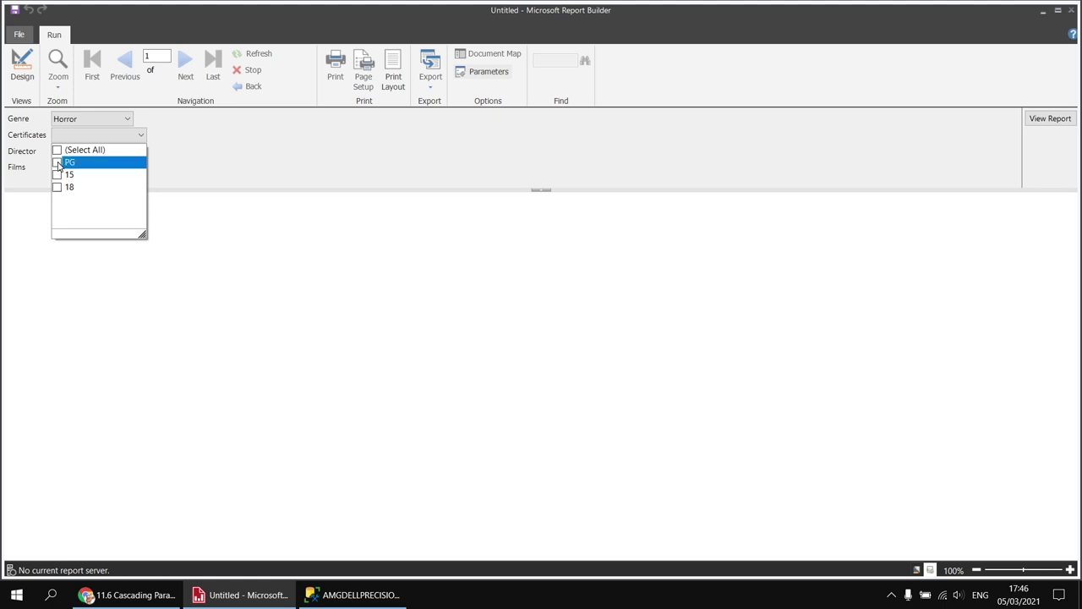
click(212, 171)
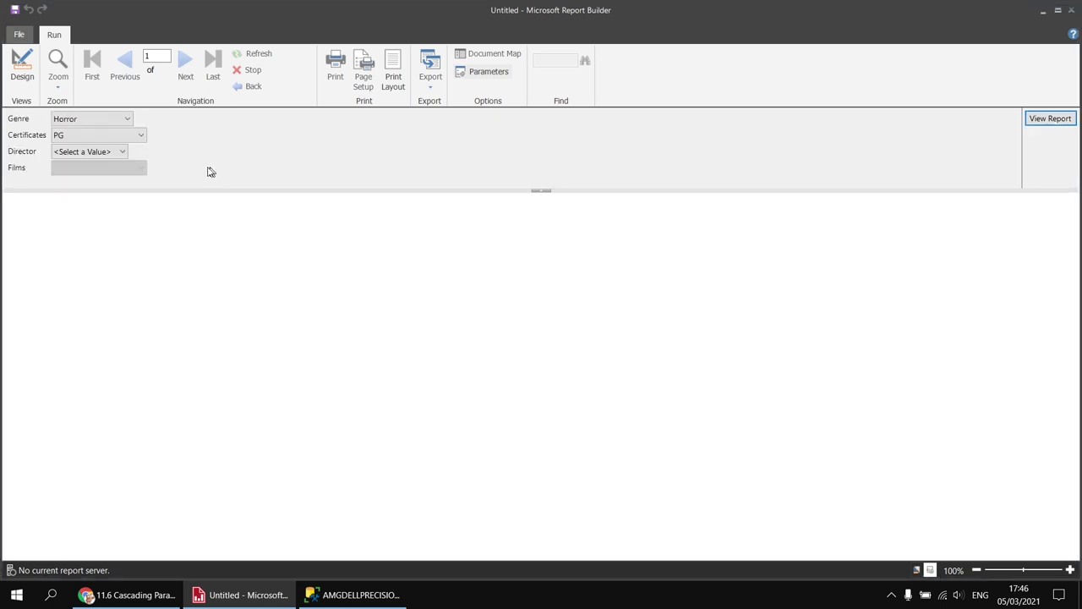
Step: Choose James Whale as director and Frankenstein as the film, and view the report
click(123, 151)
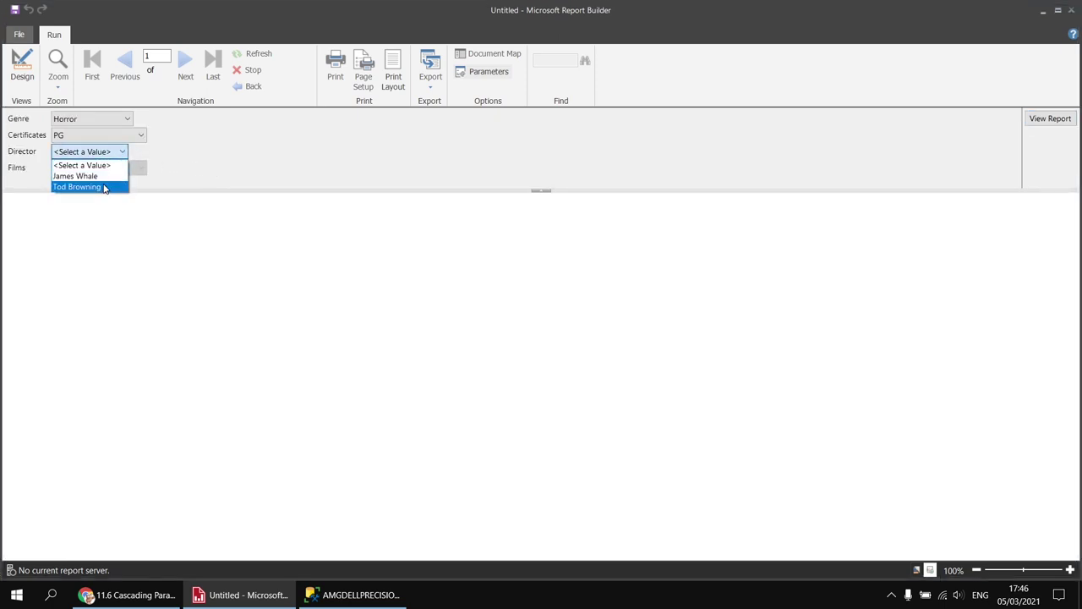
click(102, 177)
click(141, 168)
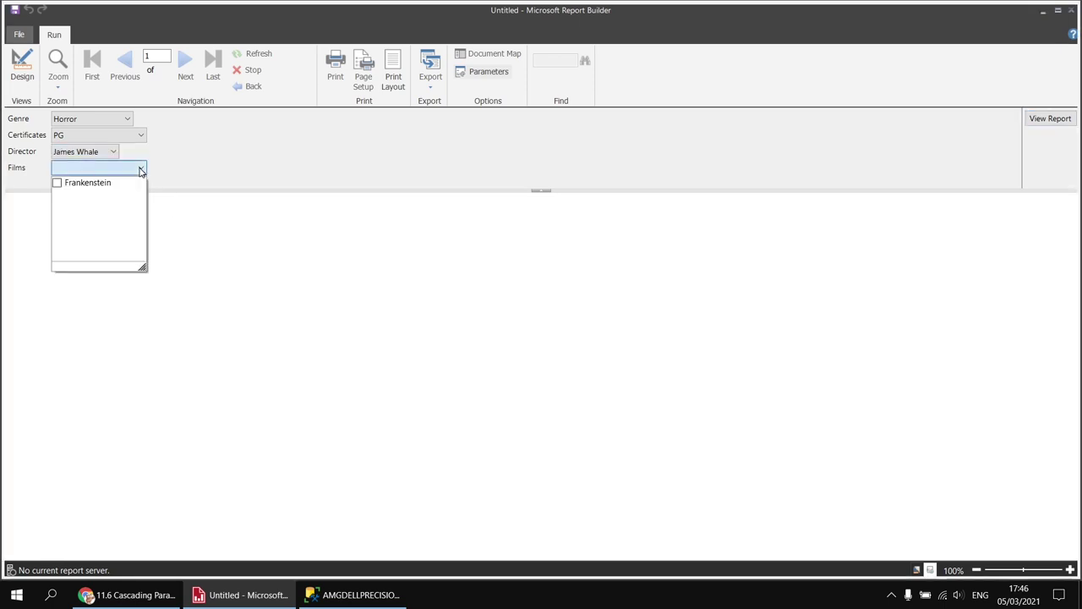
click(59, 184)
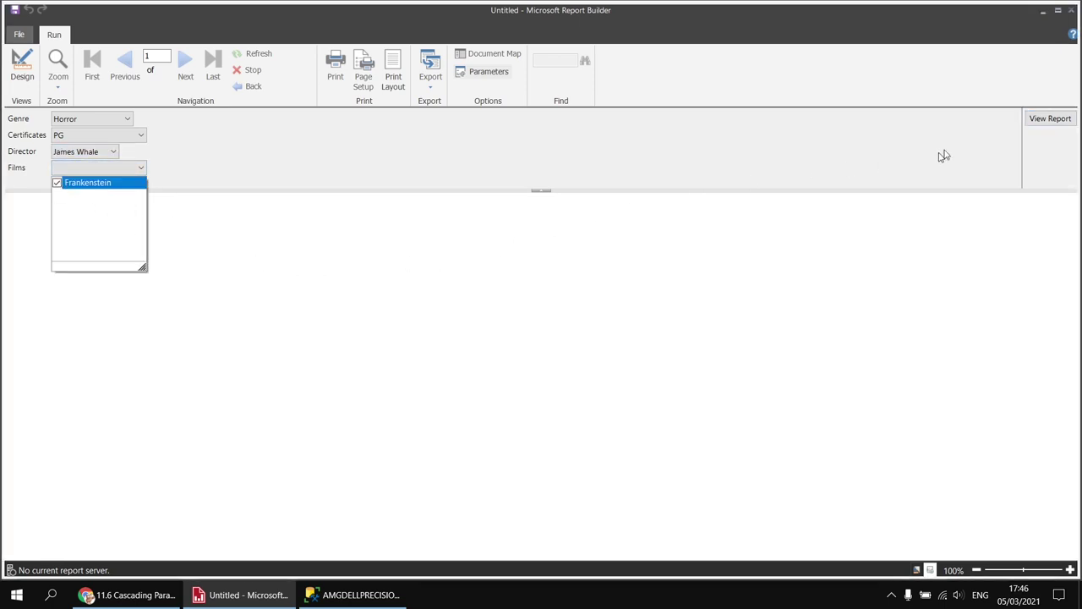
click(1054, 120)
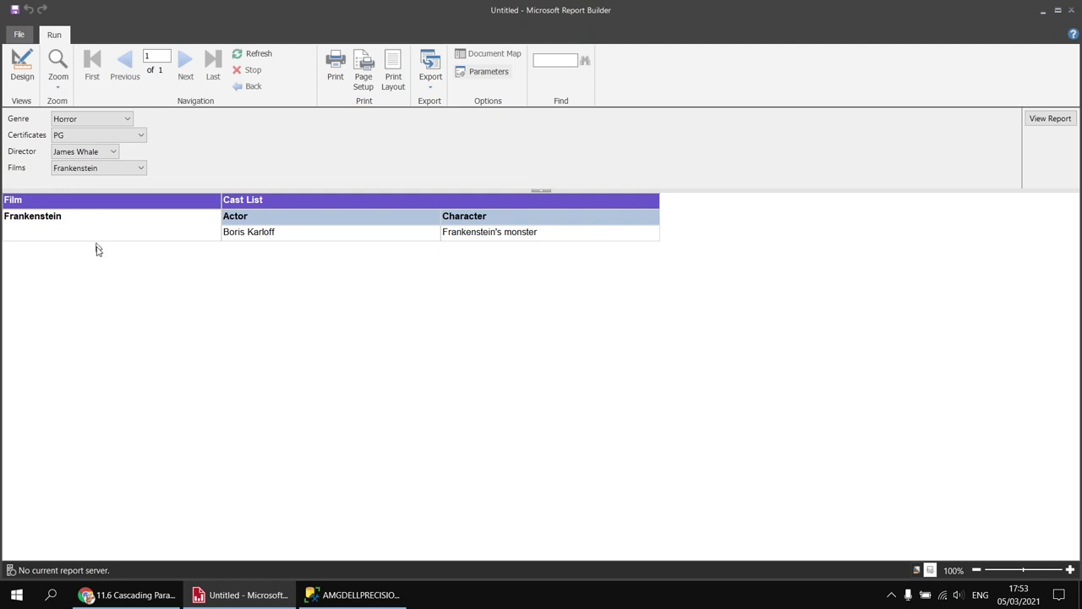
Step: Switch to the browser to review the published 11.6 Cascading Parameters report's film details, and return to Report Builder
click(125, 596)
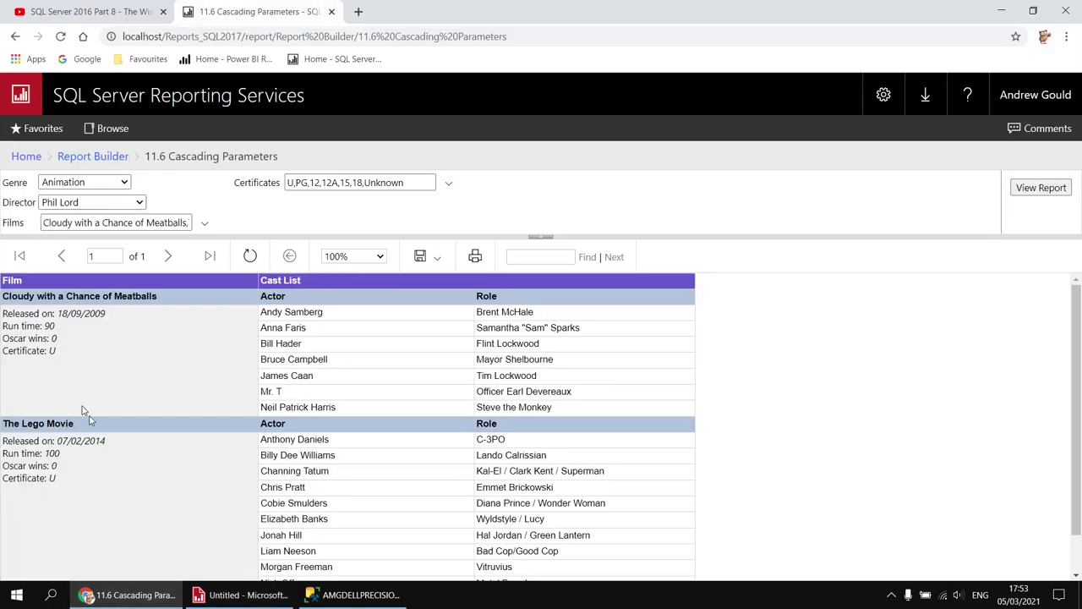
click(243, 596)
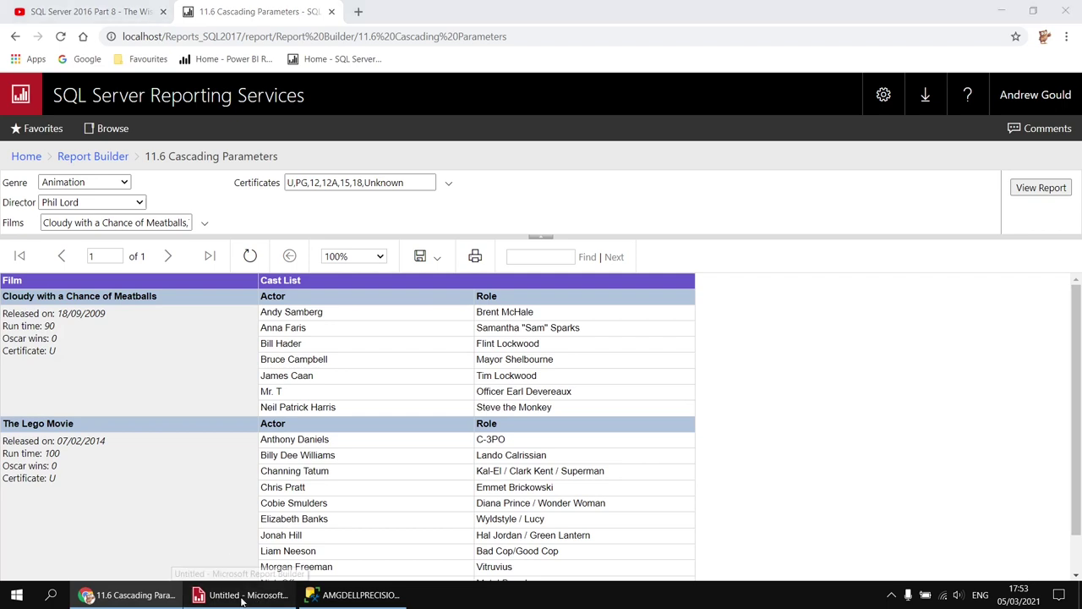
click(243, 596)
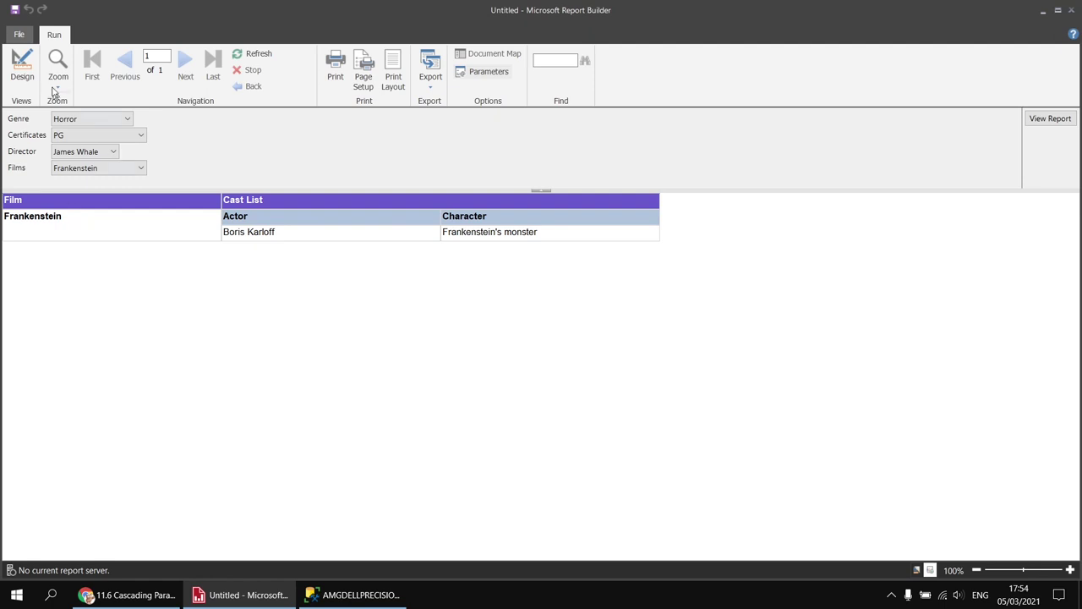
Step: Return to the report design, split the merged Title cell, and fill the upper Title cell with LightSteelBlue
click(22, 64)
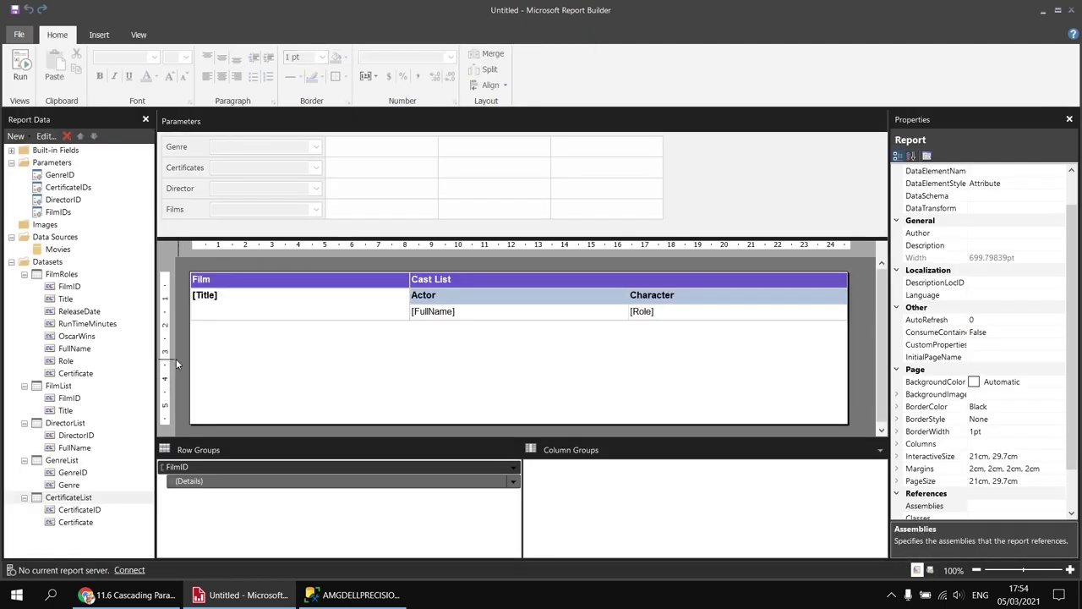
click(298, 306)
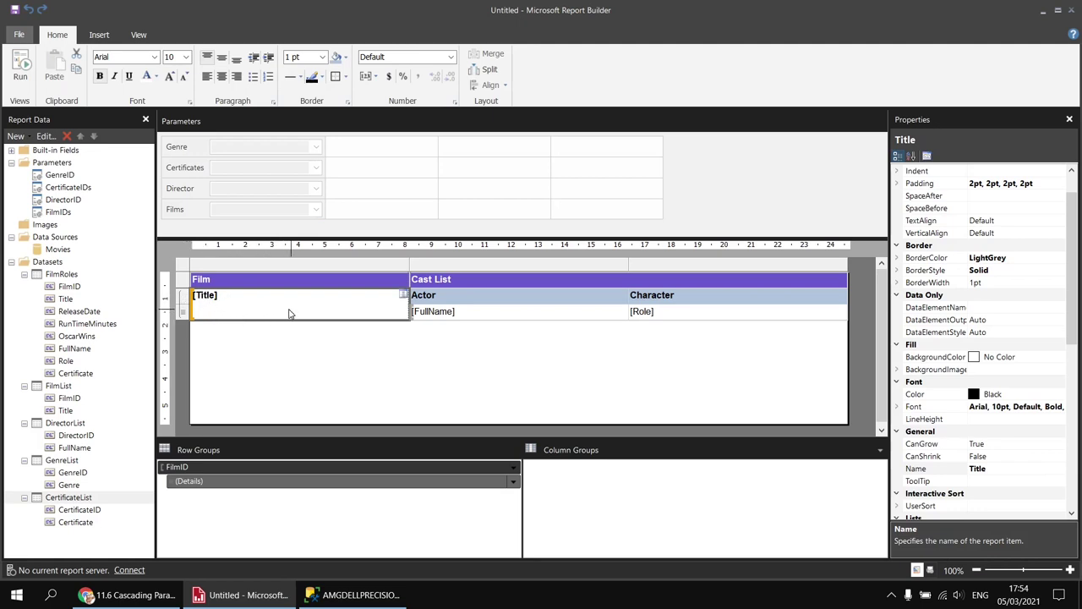
click(489, 70)
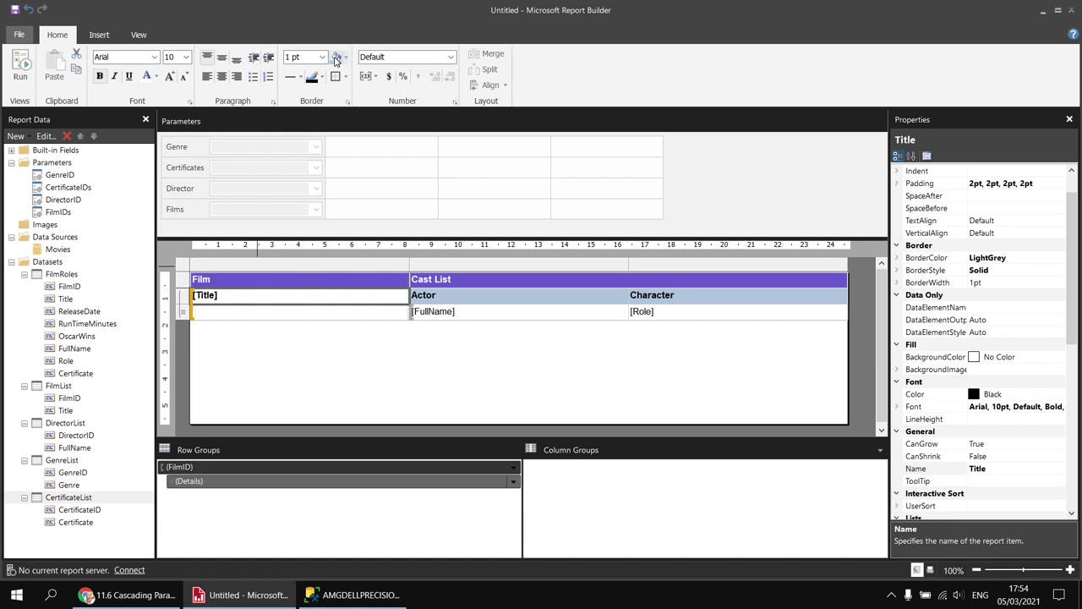
click(335, 58)
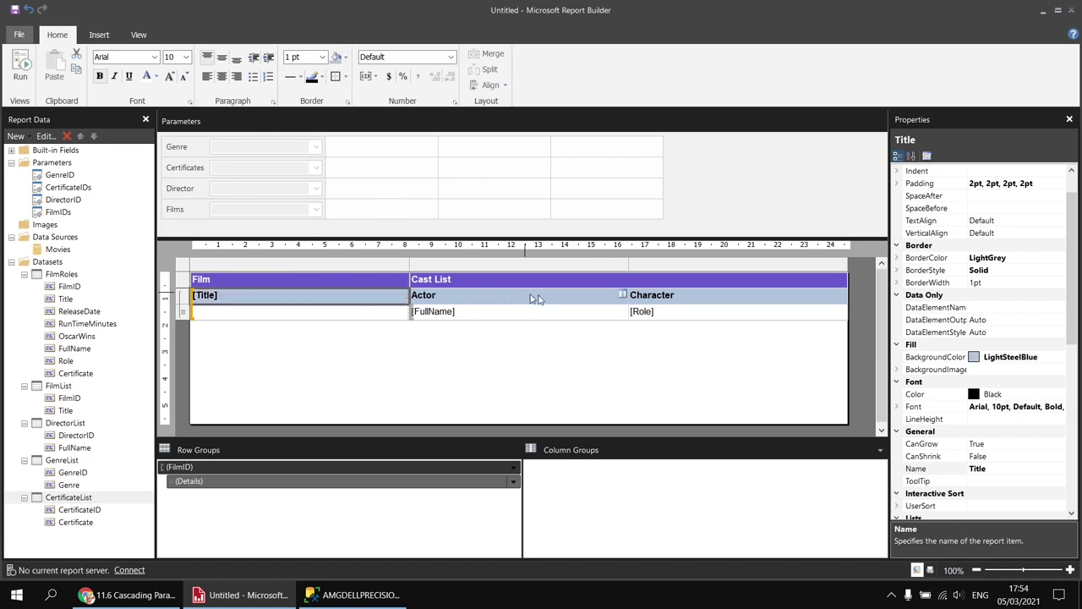
Step: Insert the ReleaseDate field in the empty cell below Title and remove its bold formatting
click(260, 318)
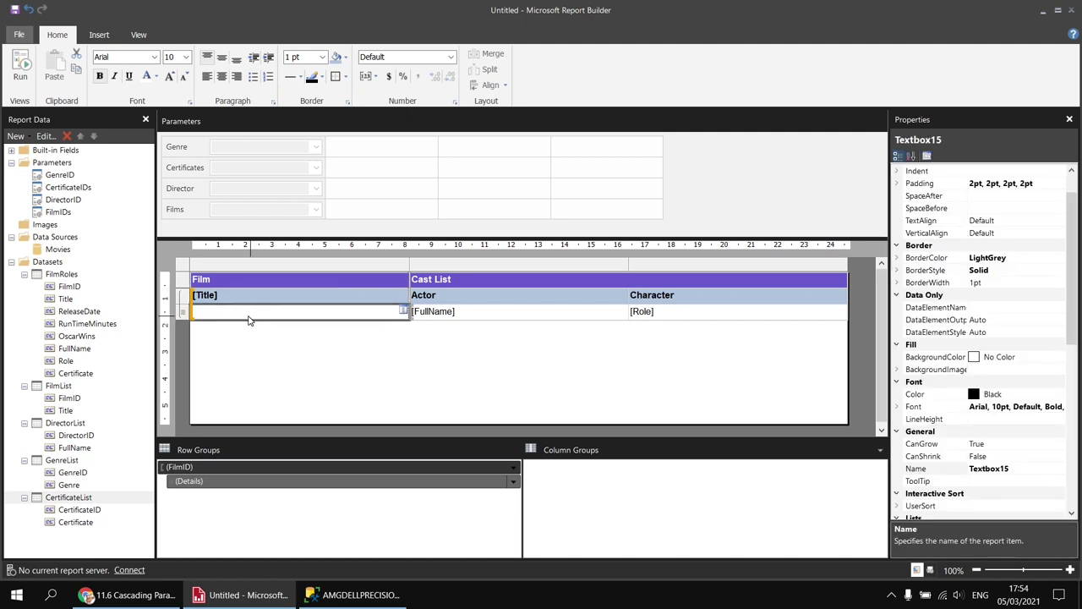
click(404, 312)
click(432, 350)
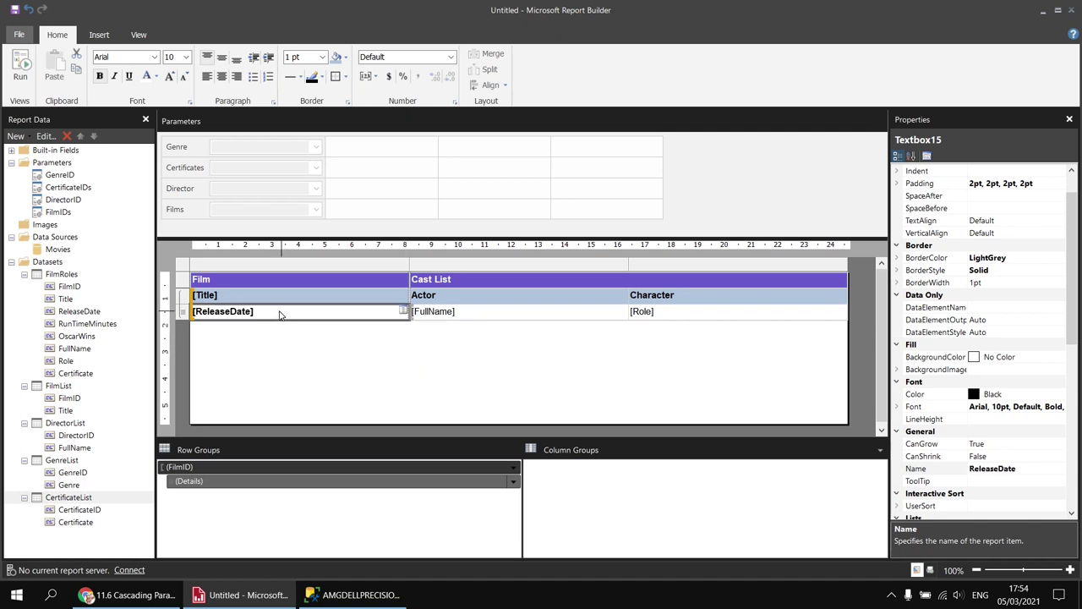
click(100, 76)
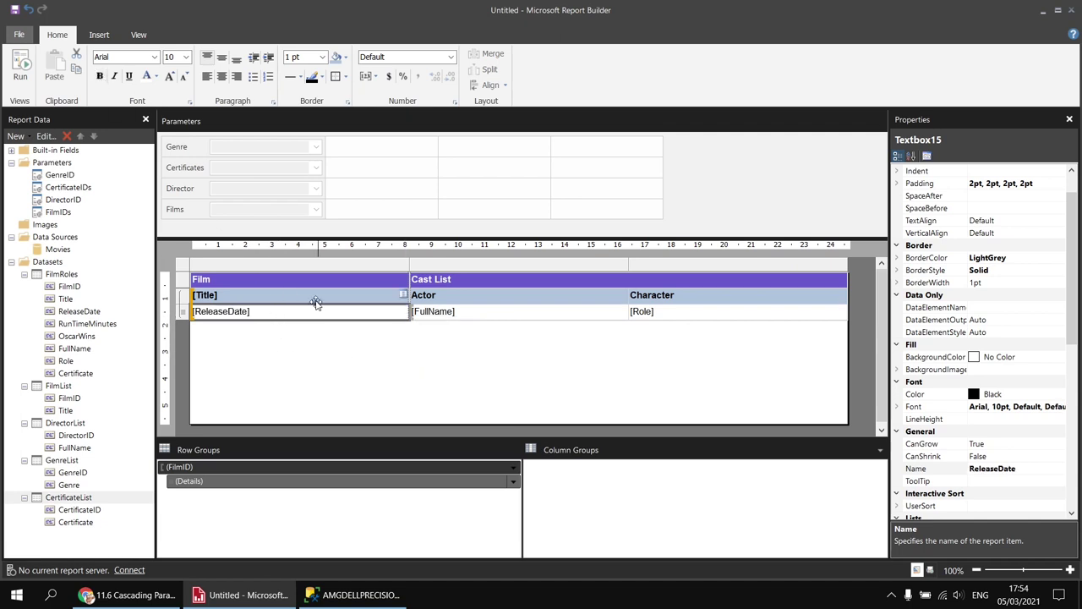
Step: Add the label "Release date: " in front of the ReleaseDate field
click(255, 312)
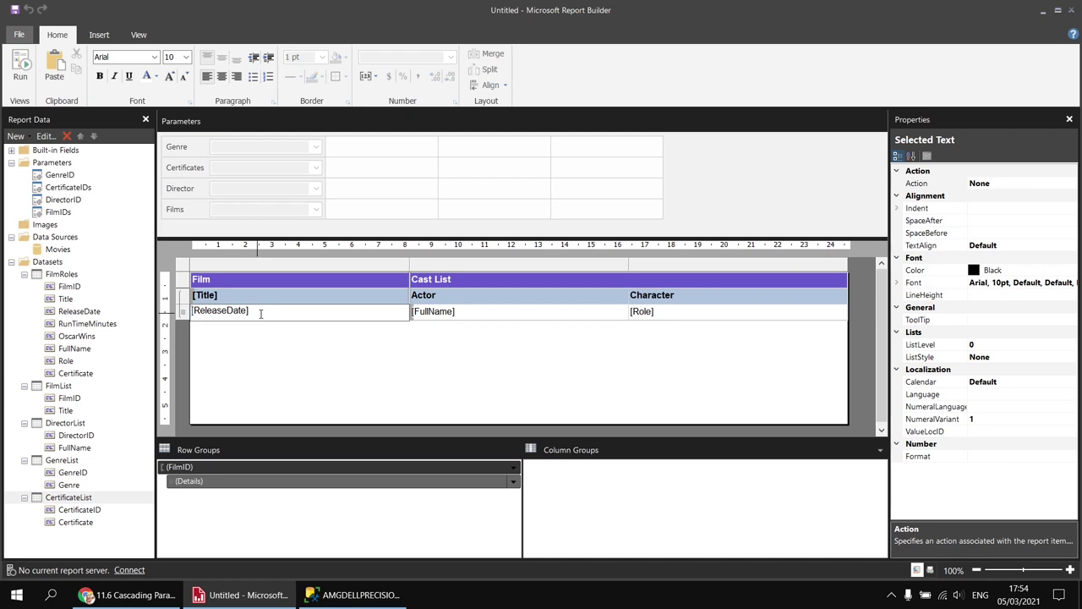
text(Reles)
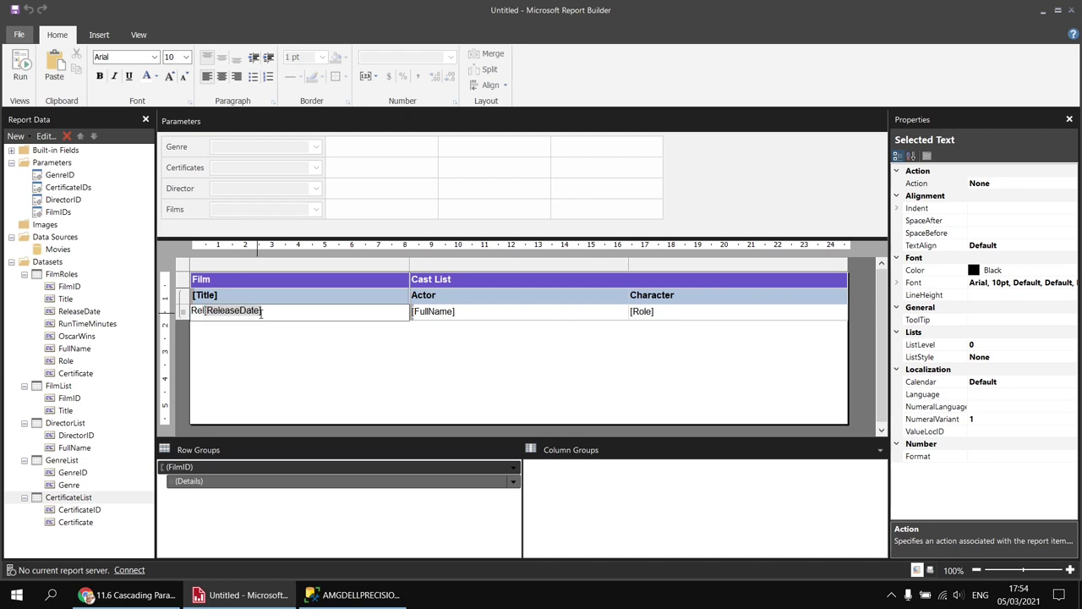
key(BackSpace)
text(ase date)
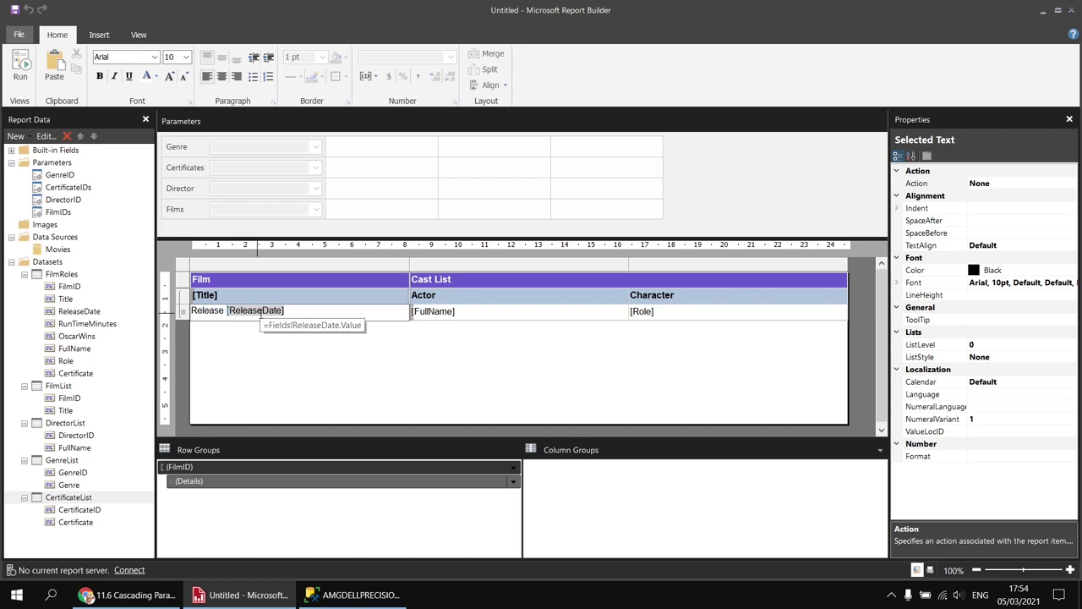
text(:)
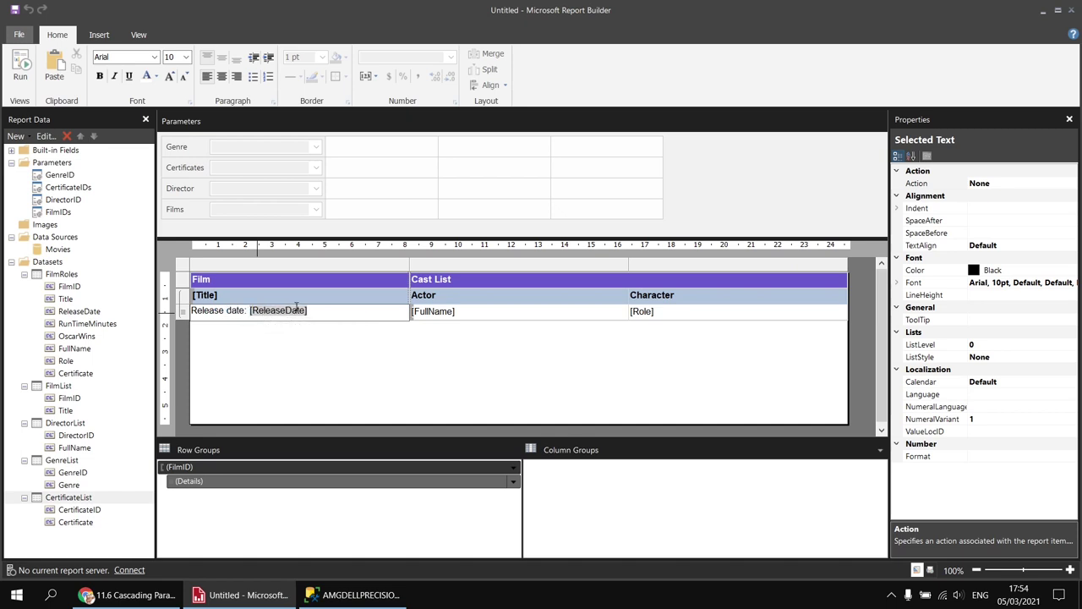
Step: Format only the ReleaseDate placeholder as Date and make it italic
click(275, 310)
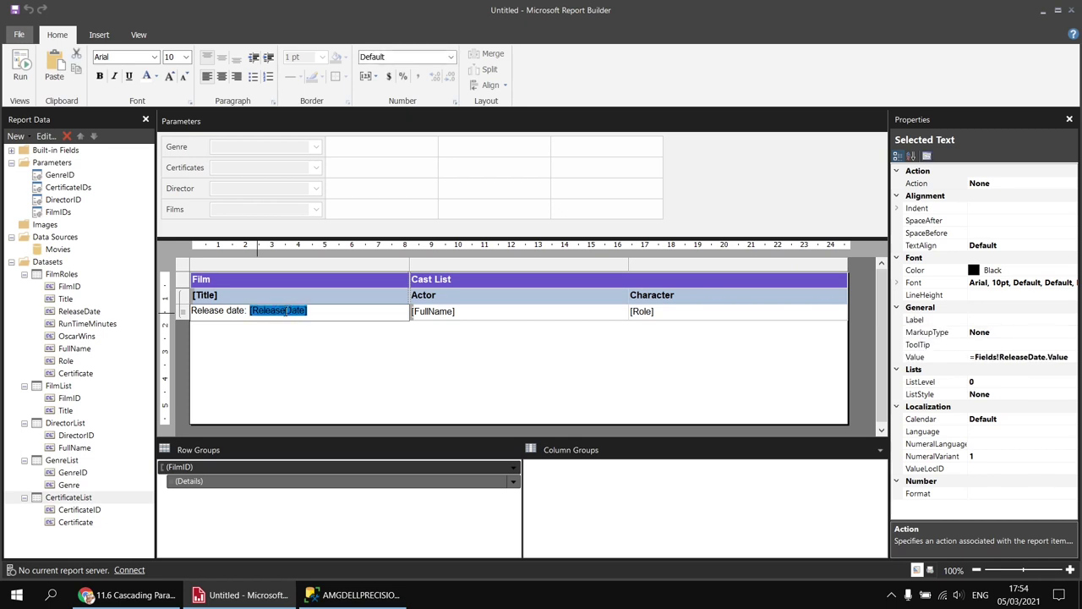
click(451, 57)
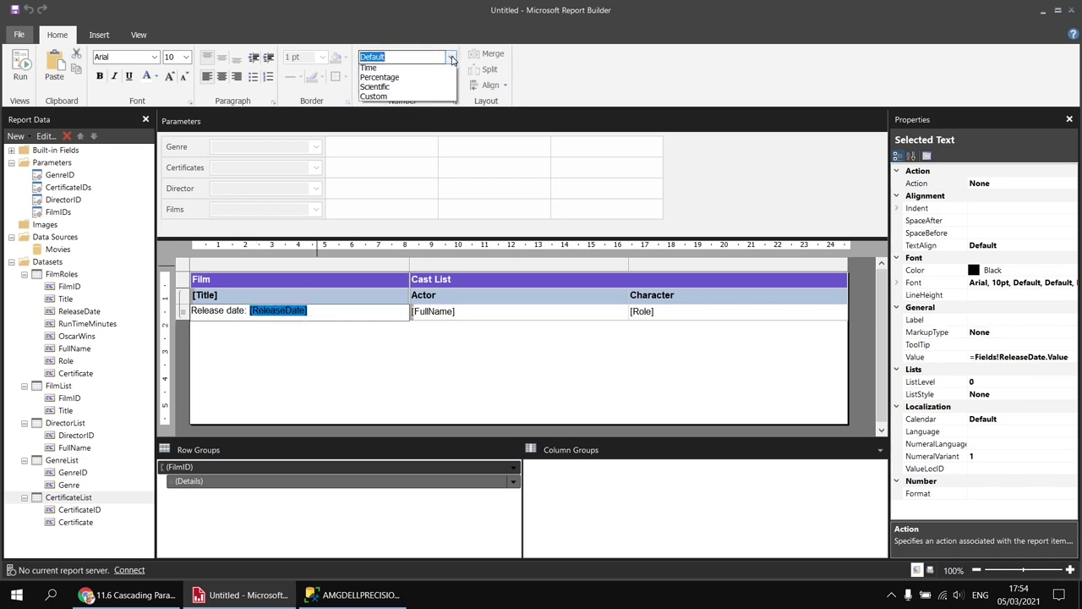
click(377, 100)
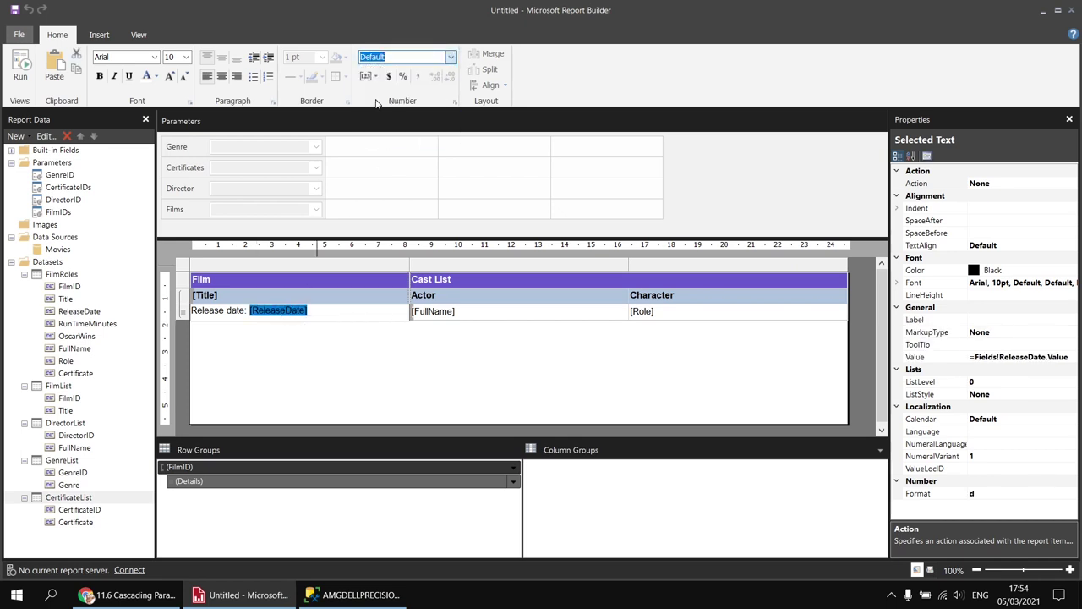
click(115, 77)
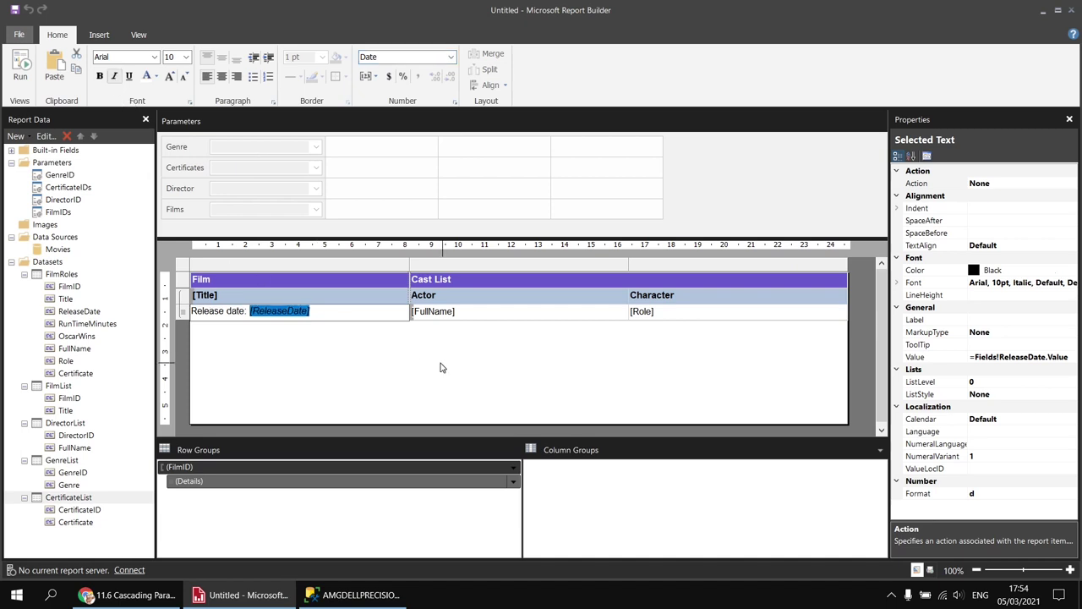
Step: Run the report and choose the Action genre with all available certificates
click(20, 73)
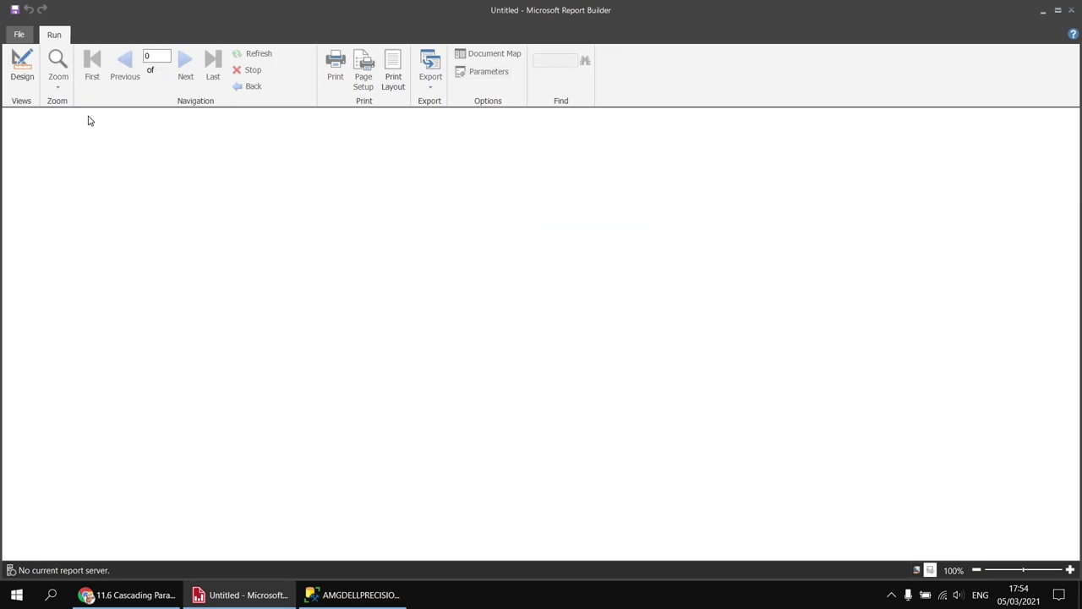
click(100, 119)
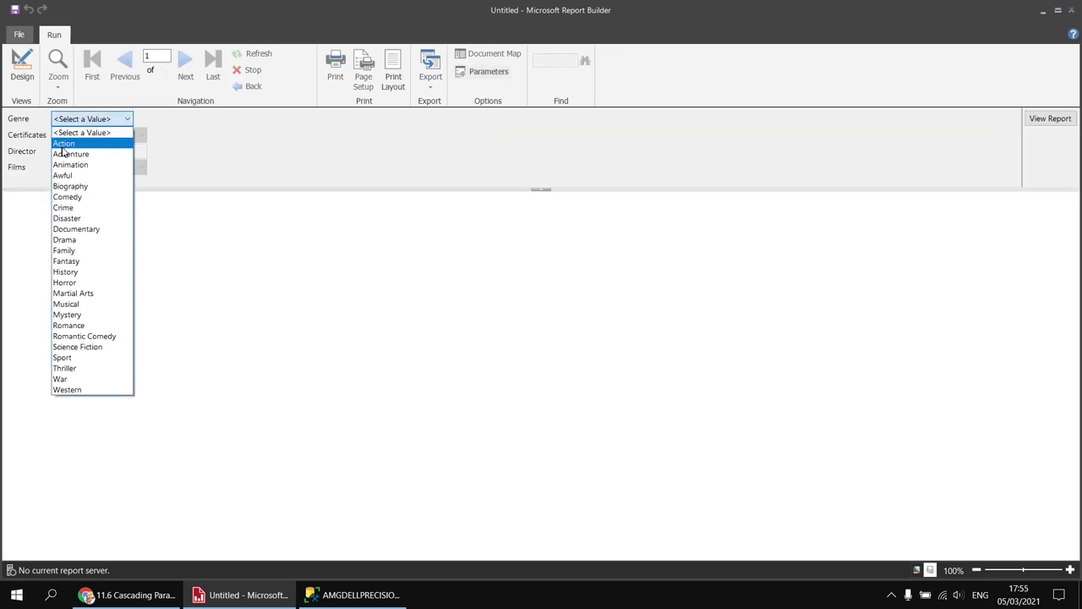
click(81, 144)
click(125, 141)
click(56, 150)
click(187, 157)
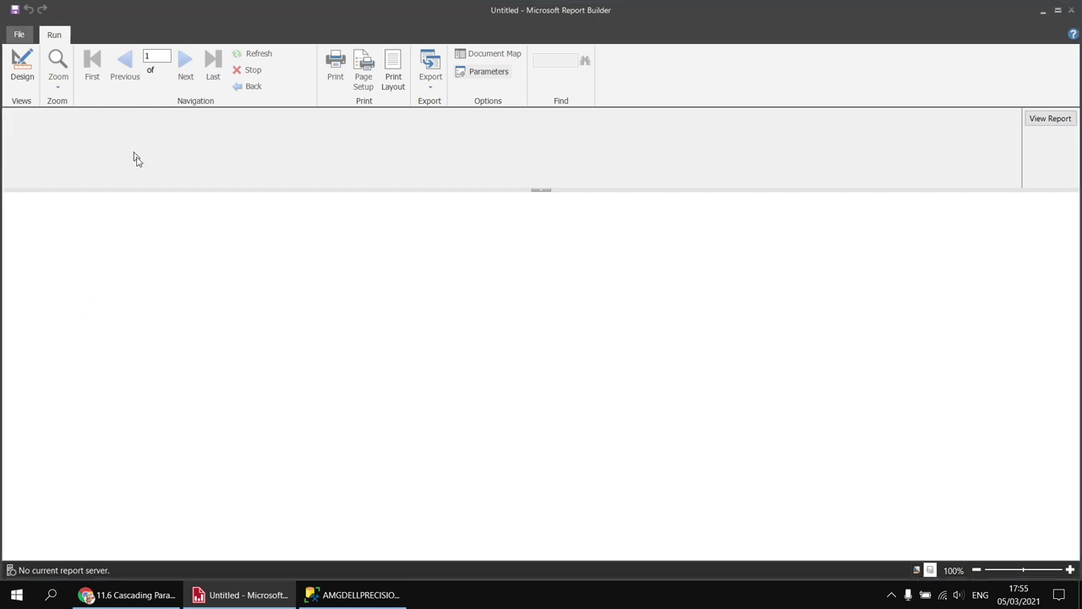
Step: Choose Akira Kurosawa as director, select all of the offered films, and view the report
click(143, 159)
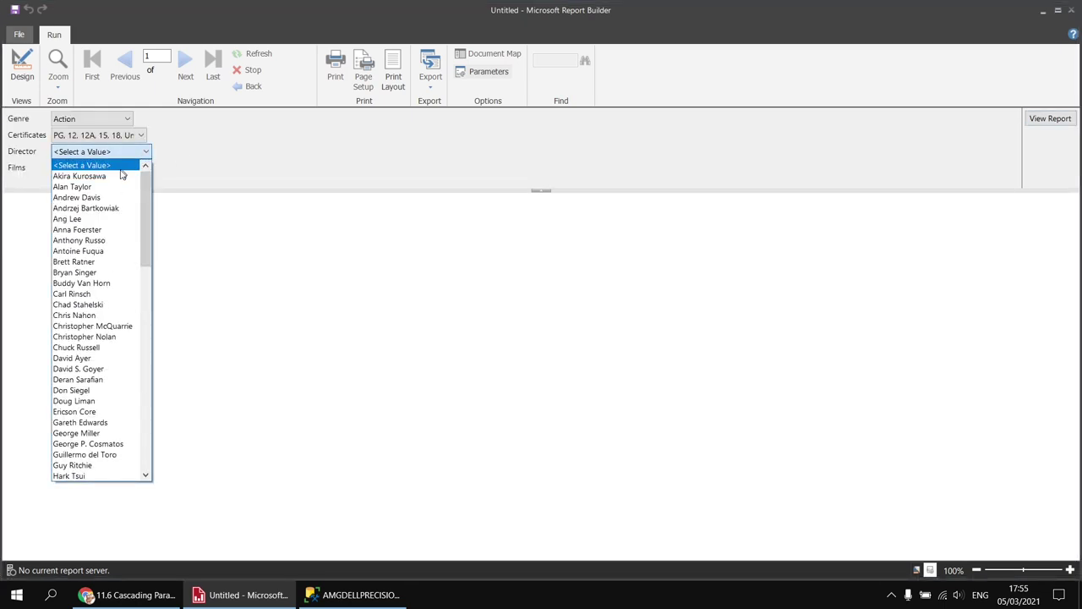
click(142, 173)
click(140, 167)
click(57, 182)
click(1025, 141)
click(1050, 119)
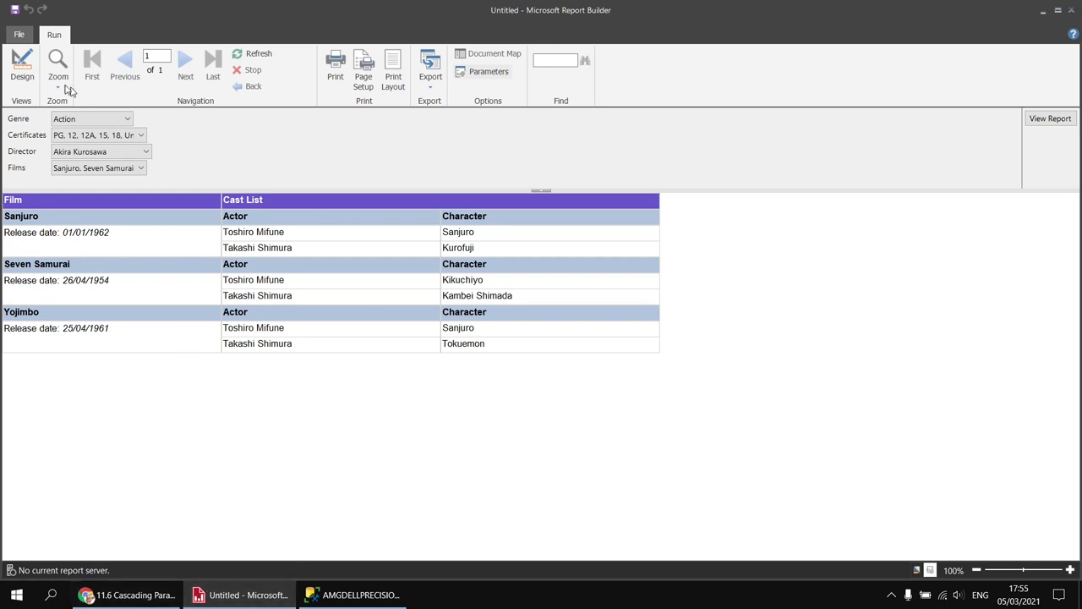
Step: Return to the report design and add a non-italic line reading "Run time:" below the release date
click(22, 67)
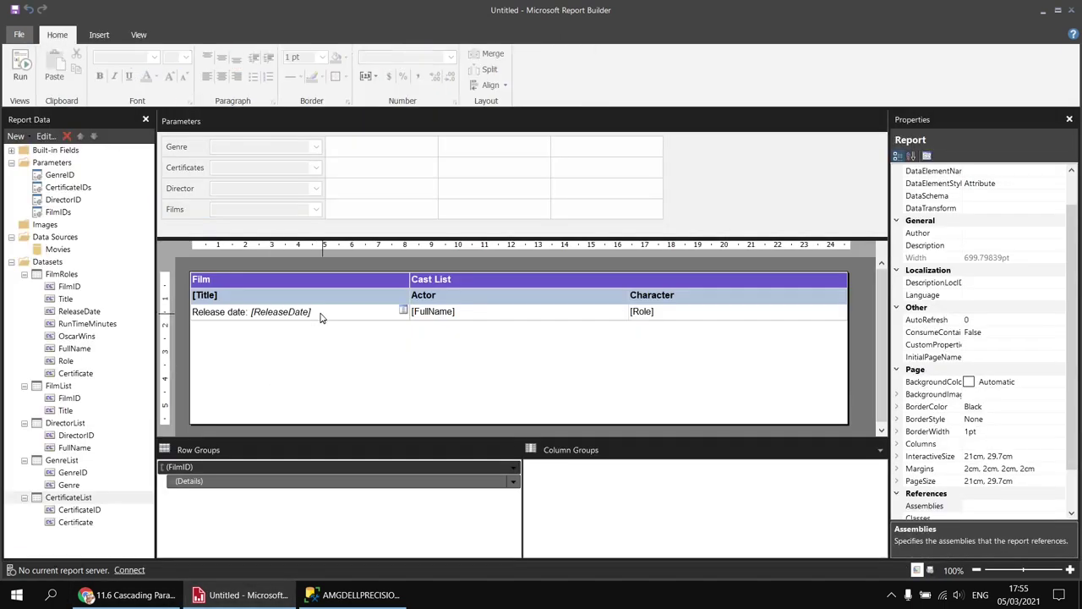
click(320, 315)
click(320, 313)
triple_click(318, 313)
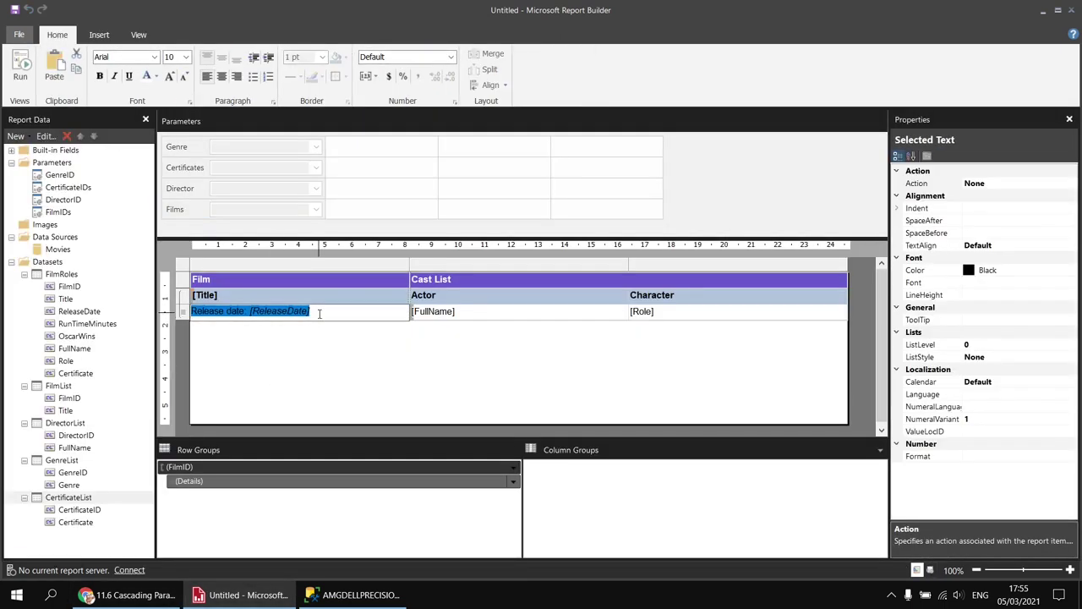
click(320, 313)
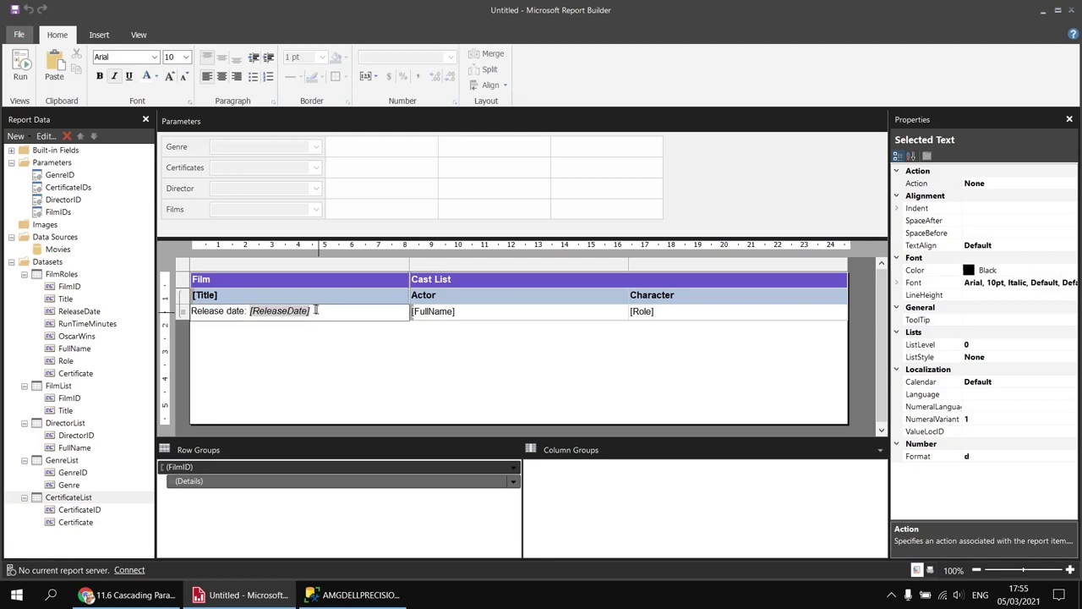
click(115, 78)
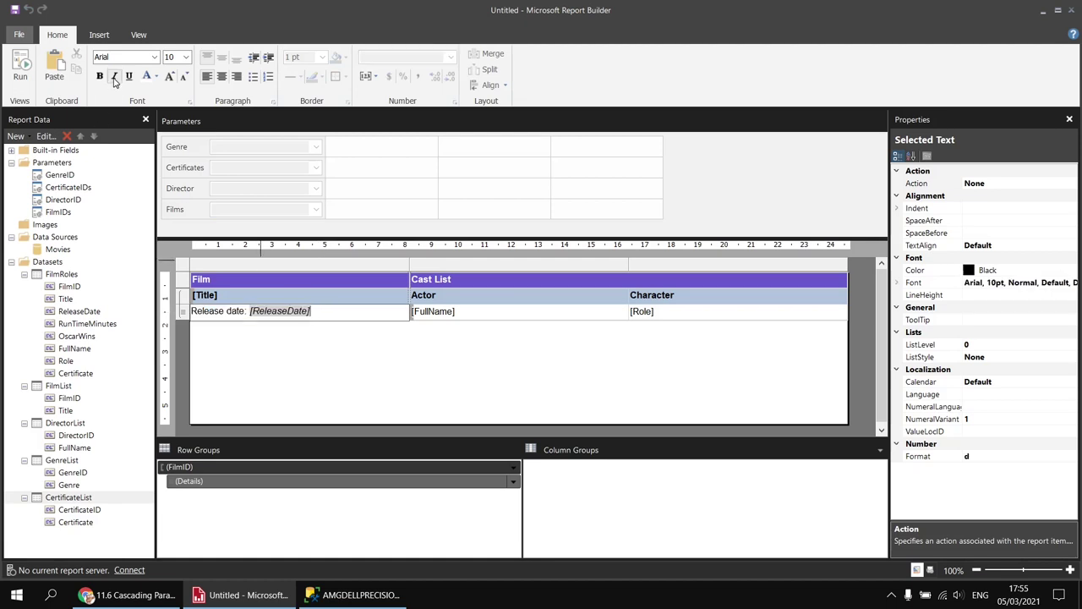
click(325, 313)
key(Return)
click(115, 78)
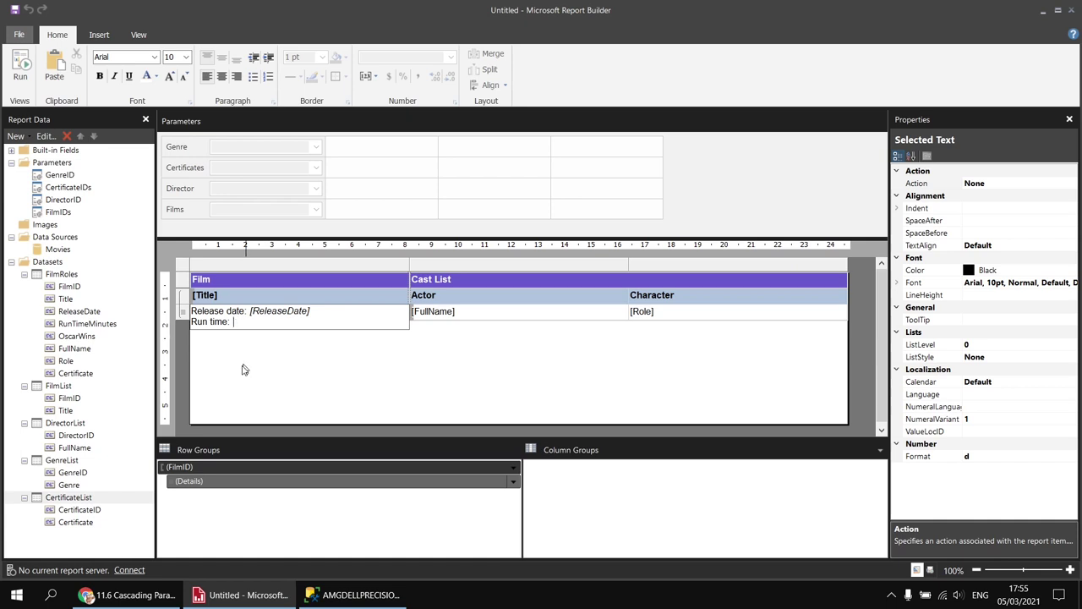
Step: Insert the FilmRoles dataset's RunTimeMinutes field after the "Run time:" label
click(64, 313)
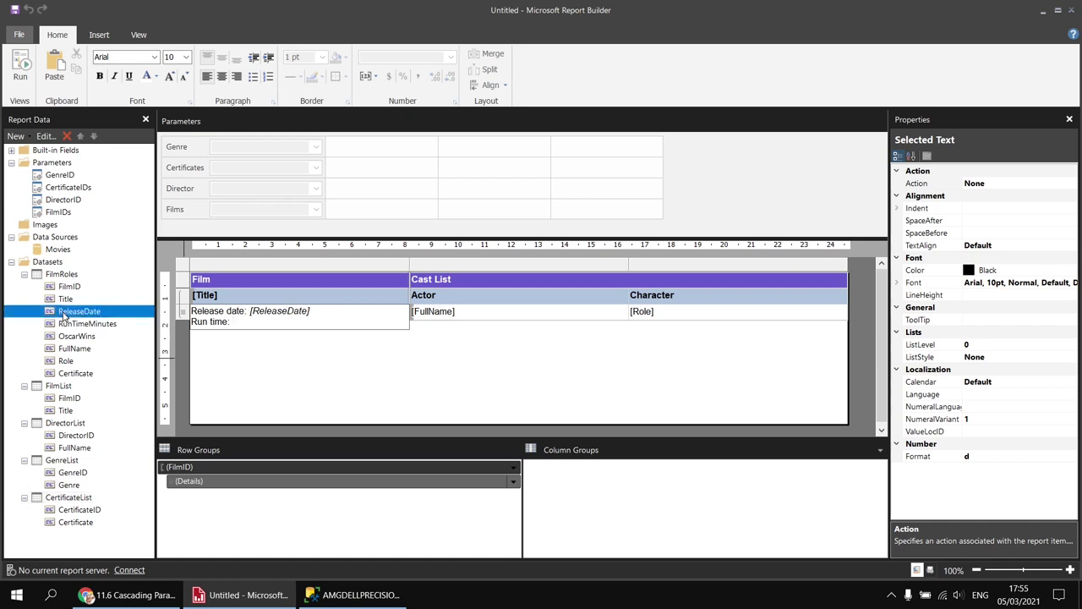
click(65, 325)
drag(65, 325, 237, 324)
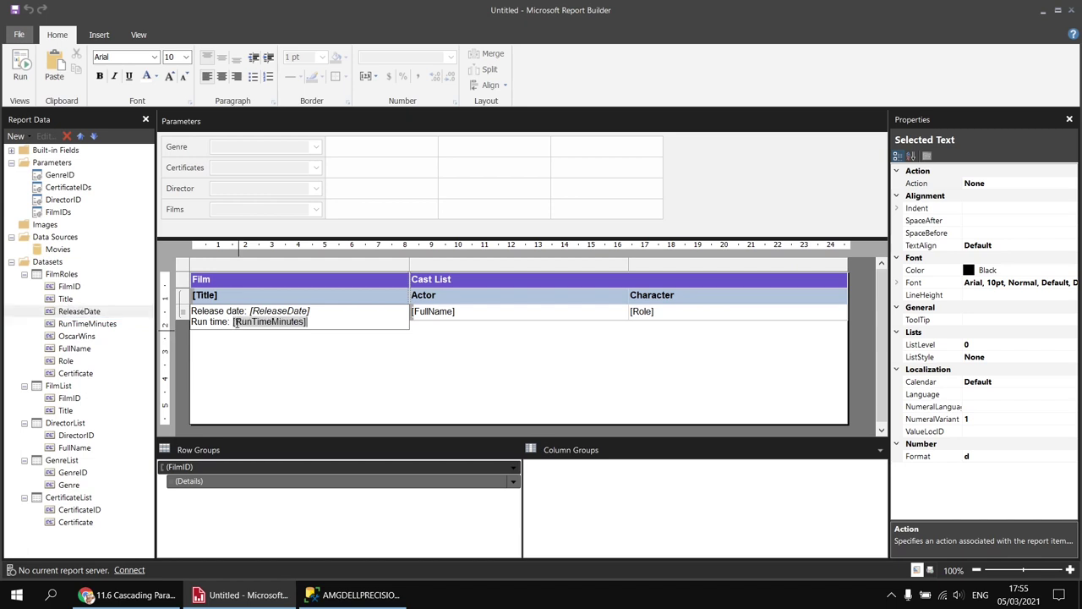
Step: Below the run time, add "Oscars:" and "Certificate:" lines followed by the FilmRoles dataset's OscarWins and Certificate fields
click(323, 323)
key(Return)
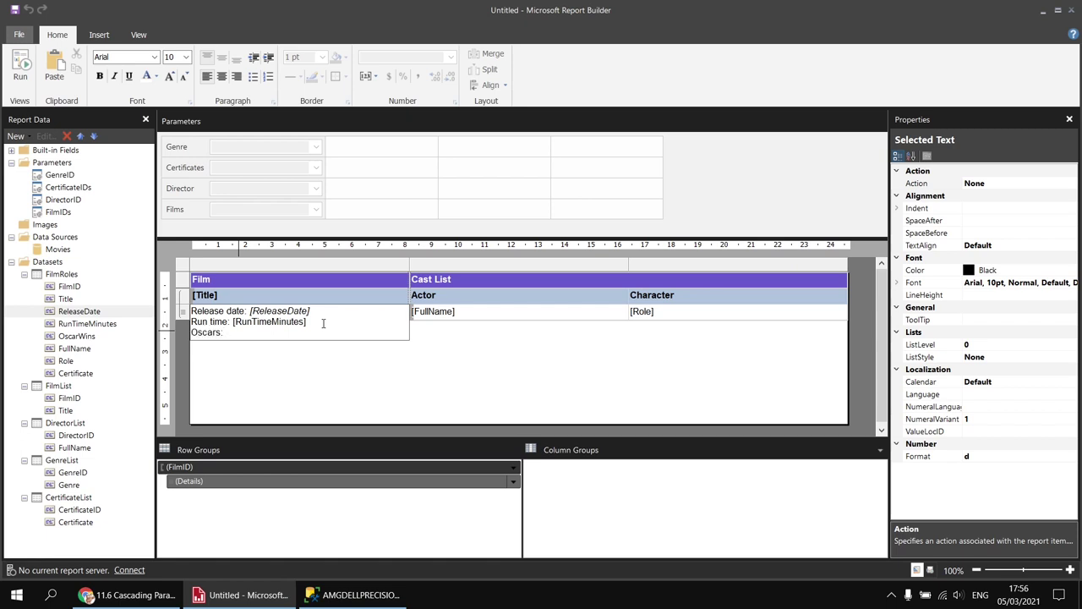
drag(79, 311, 242, 334)
key(Return)
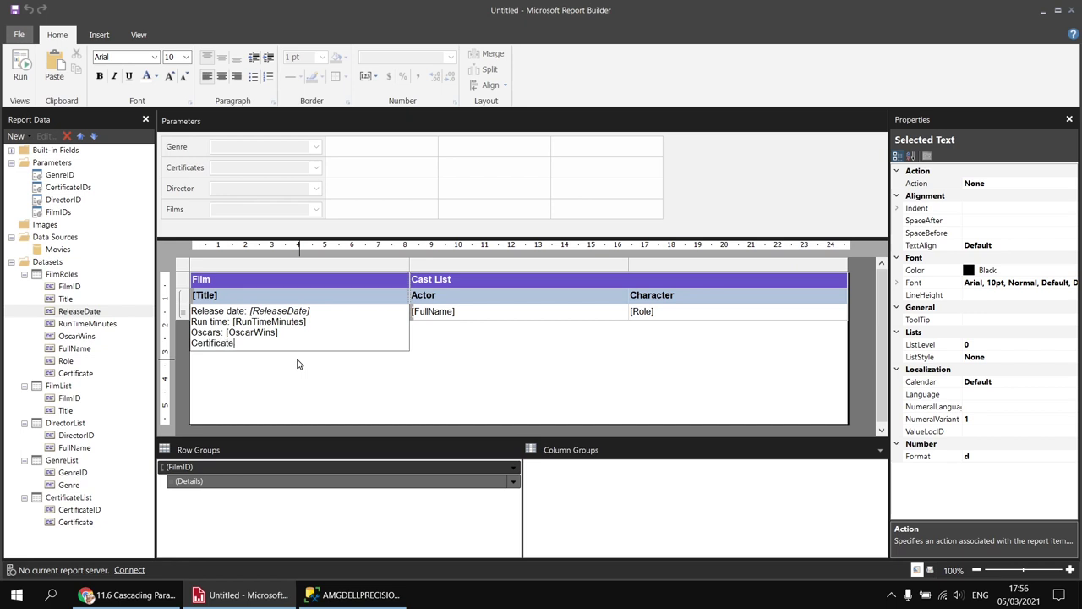
drag(72, 373, 243, 342)
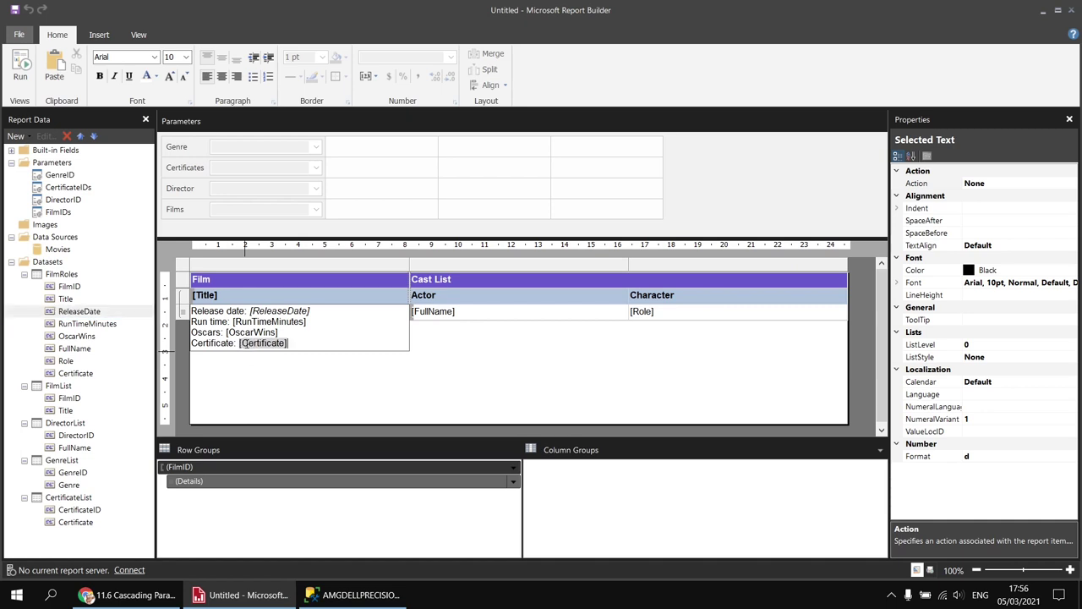
Step: Italicize the RunTimeMinutes, OscarWins and Certificate field placeholders in the film details cell
click(257, 322)
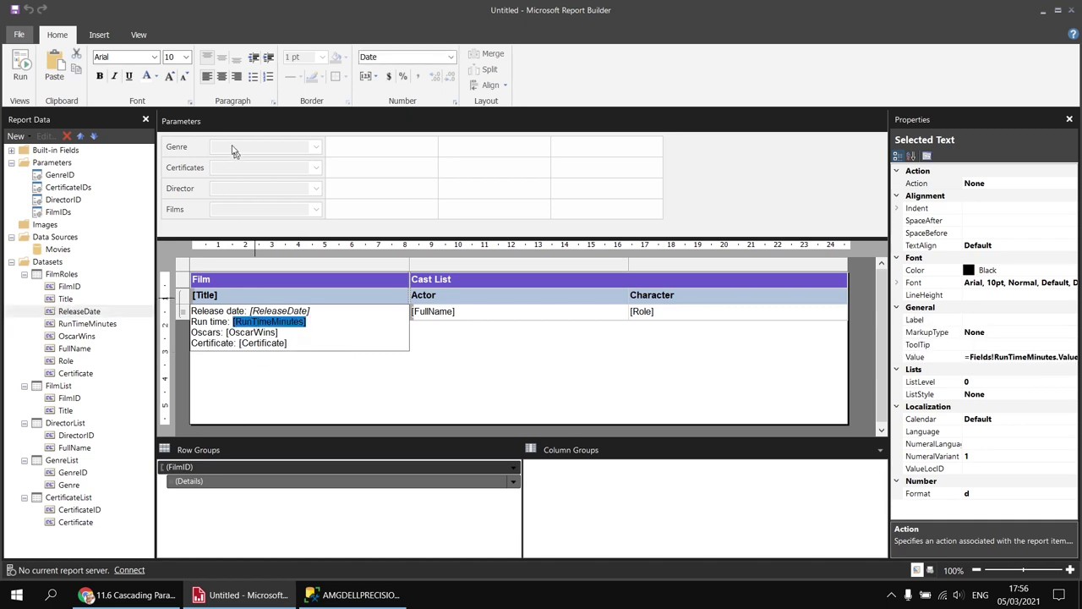
click(114, 76)
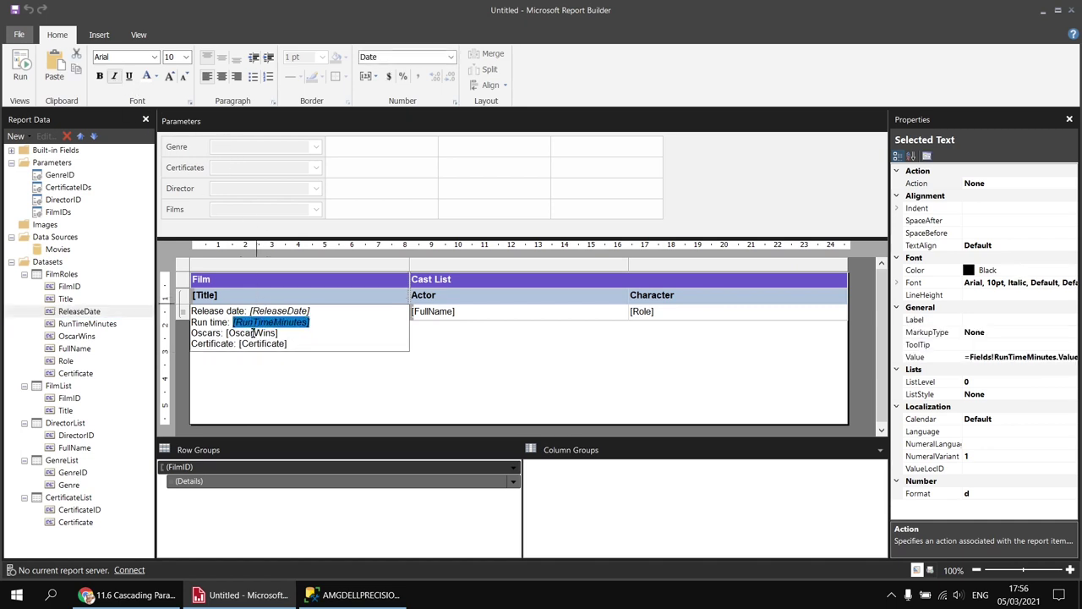
click(253, 333)
click(114, 76)
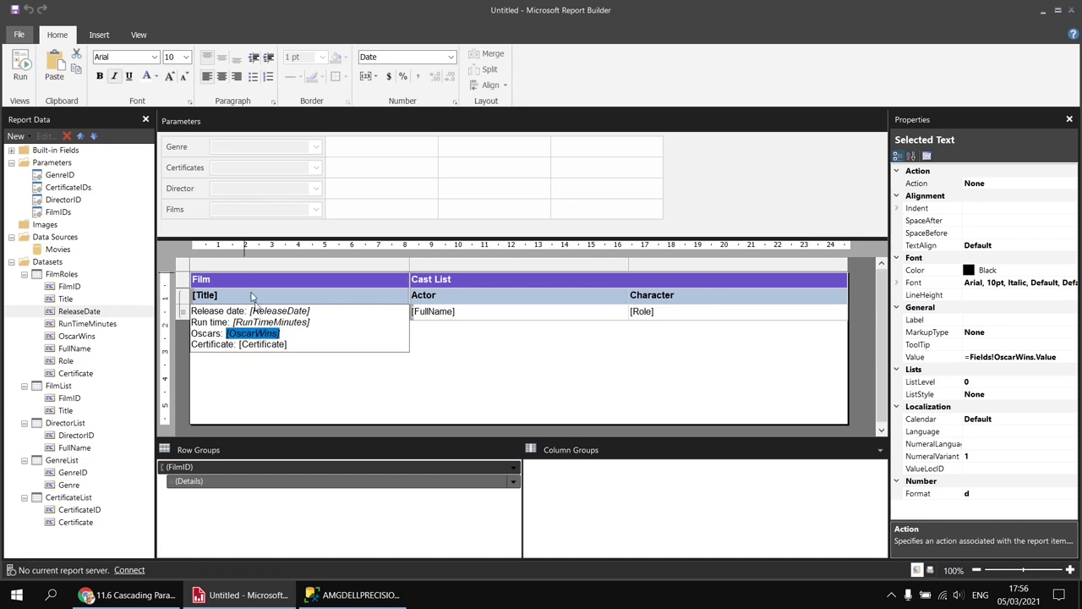
click(262, 344)
click(114, 76)
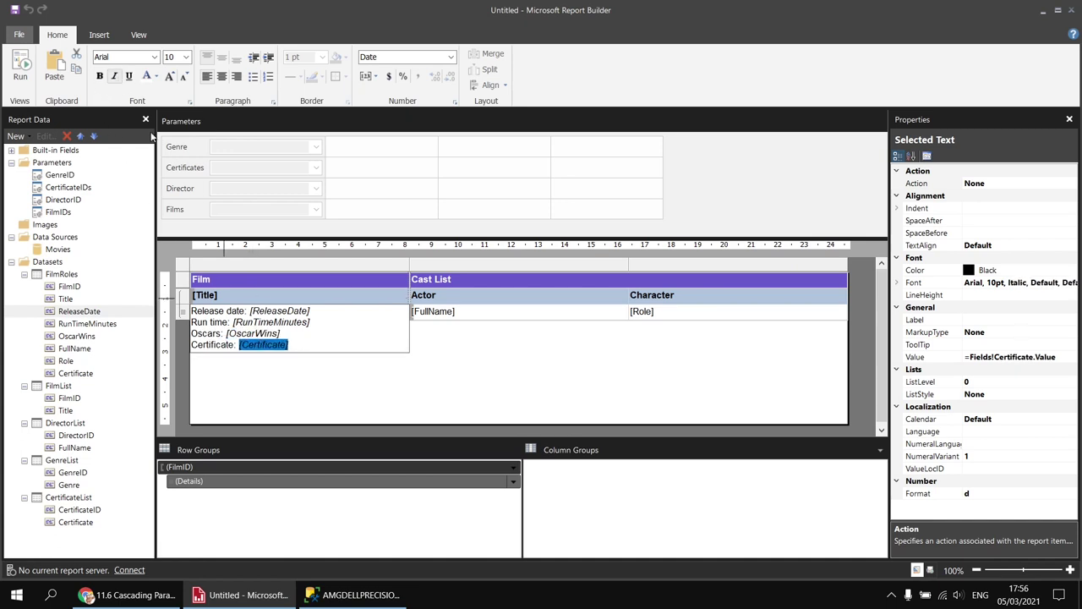
click(341, 385)
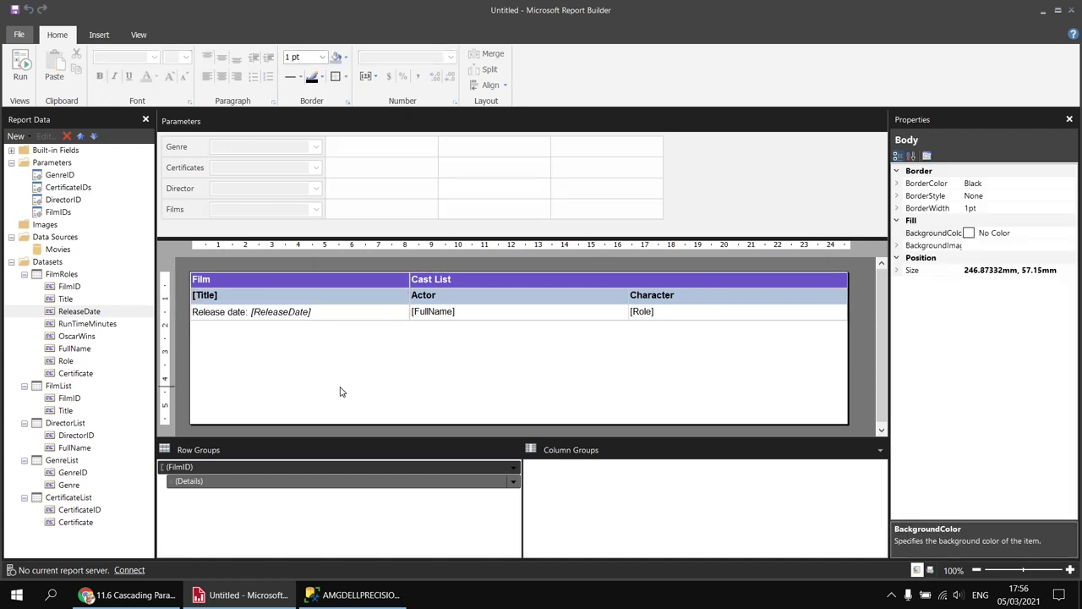
Step: Run the report and choose the Science Fiction genre with all available certificates
click(20, 66)
click(114, 119)
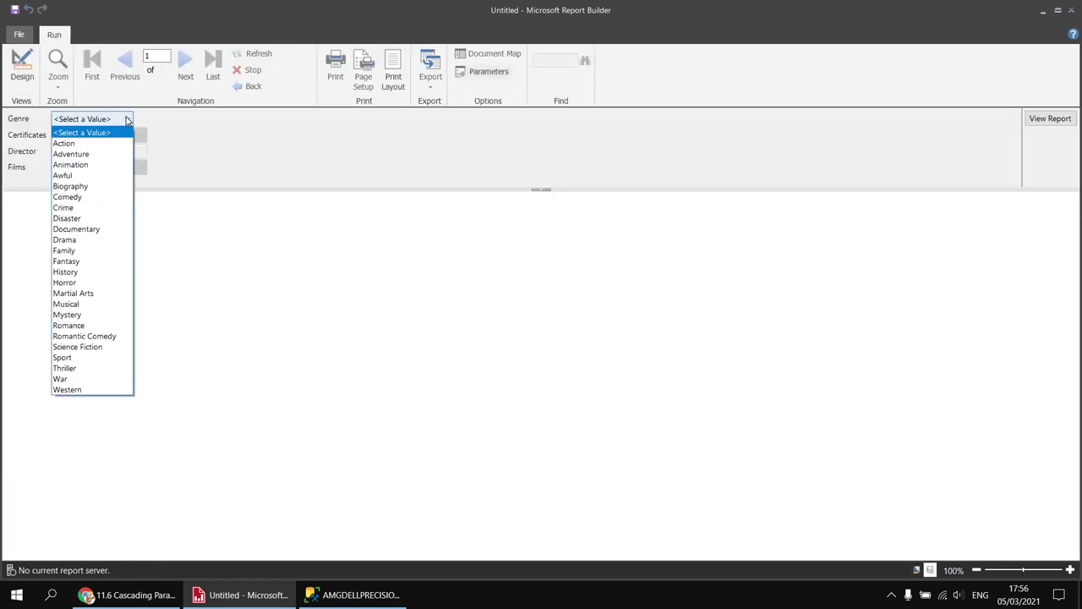
click(84, 345)
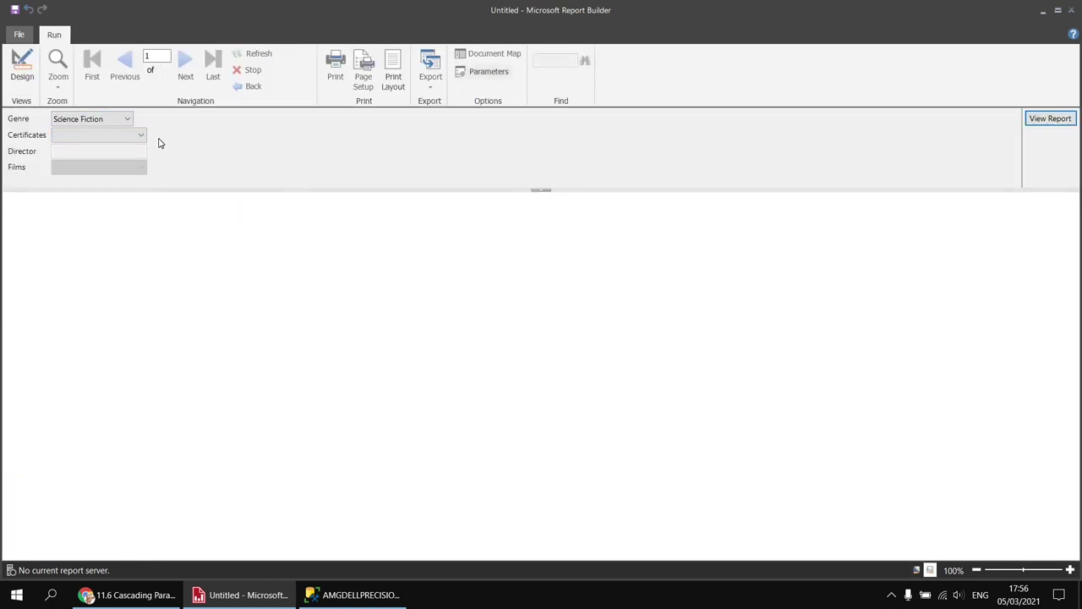
click(140, 136)
click(56, 150)
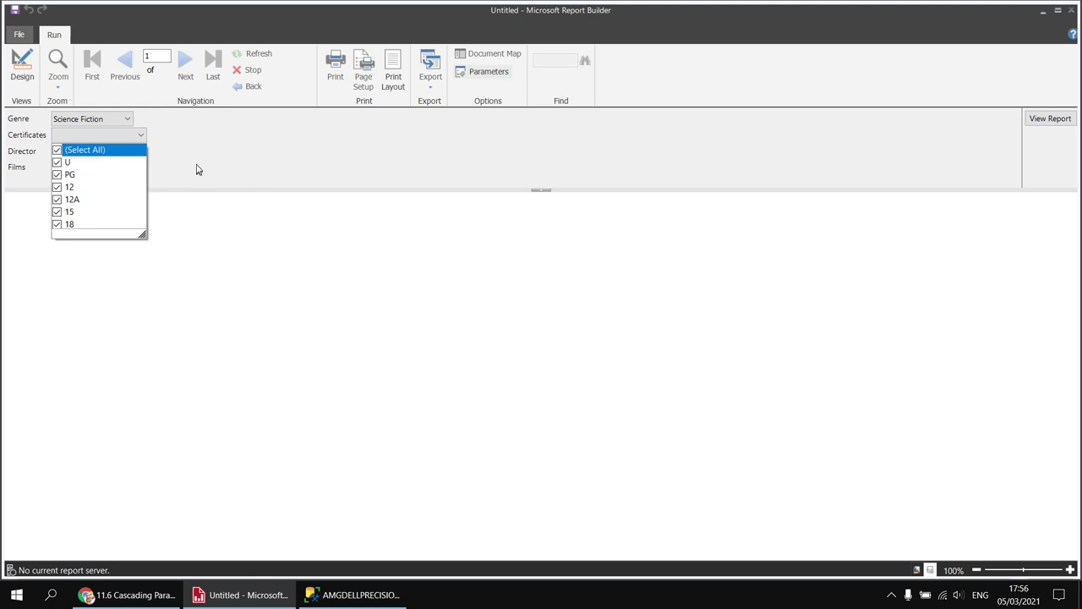
click(190, 170)
Step: Choose Ridley Scott as director, select all of the offered films, and view the report
click(143, 153)
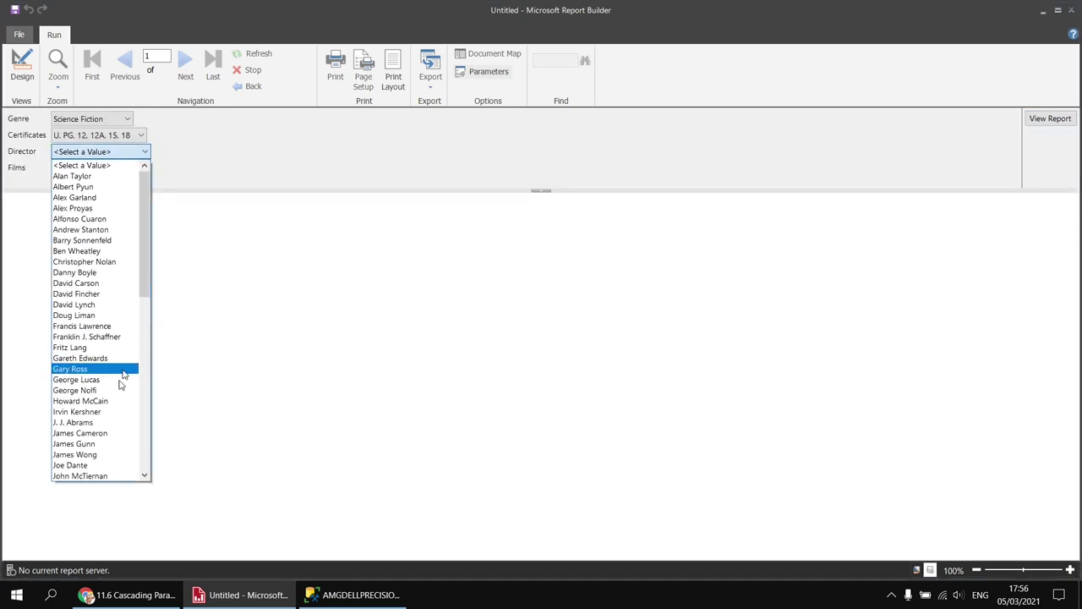
scroll(108, 448, down, 4)
scroll(107, 454, down, 8)
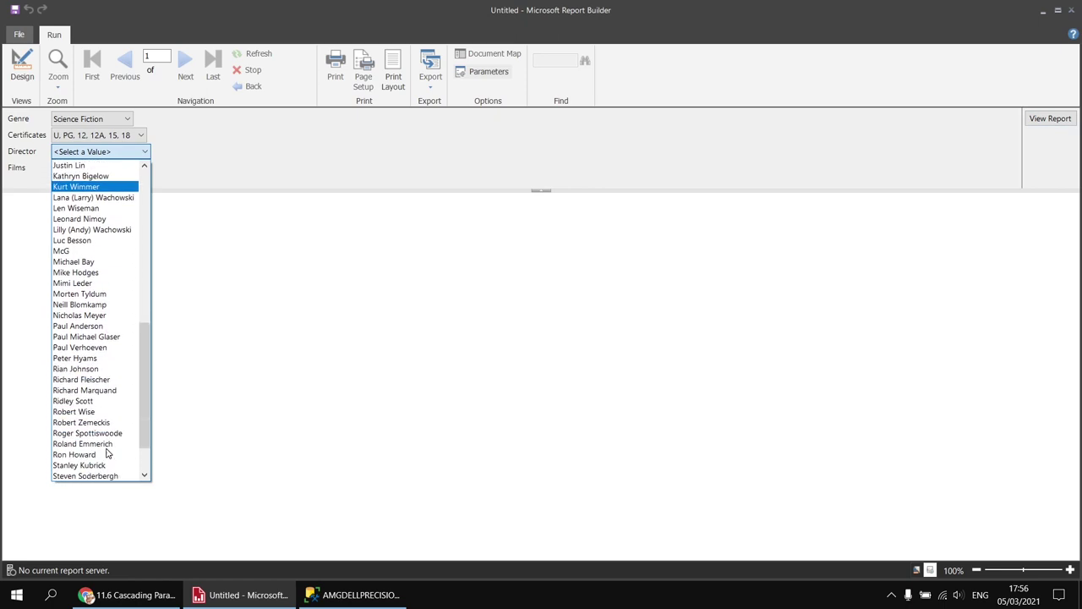
click(85, 400)
click(140, 167)
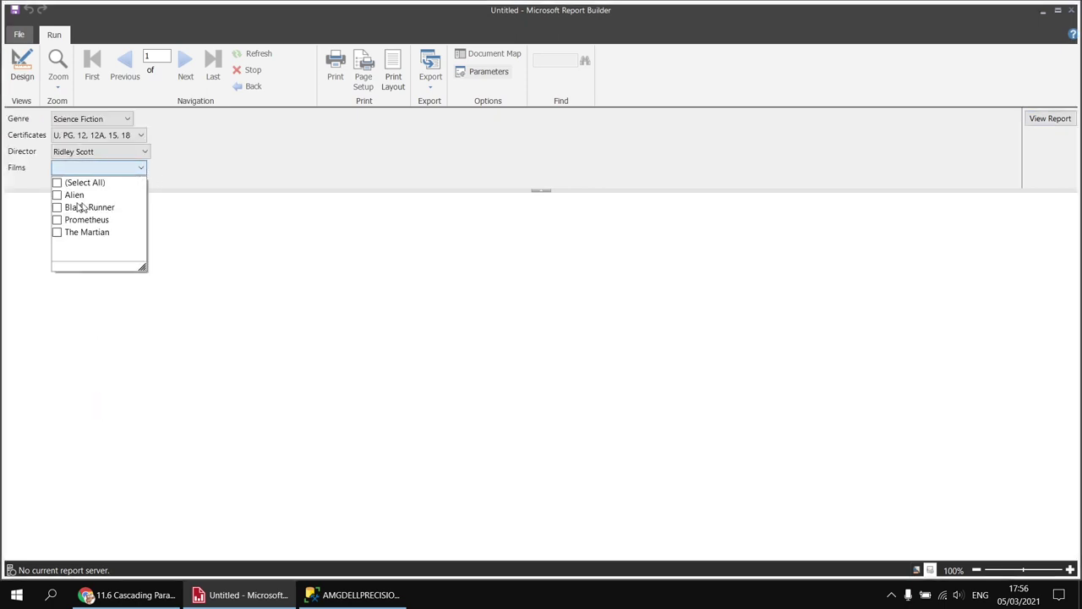
click(57, 183)
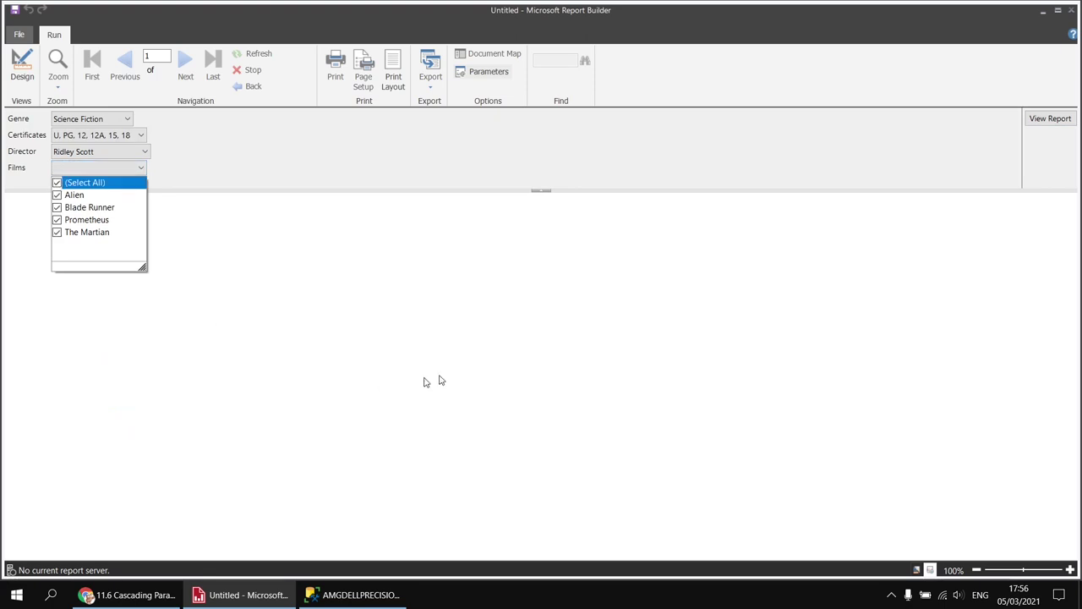
click(1038, 120)
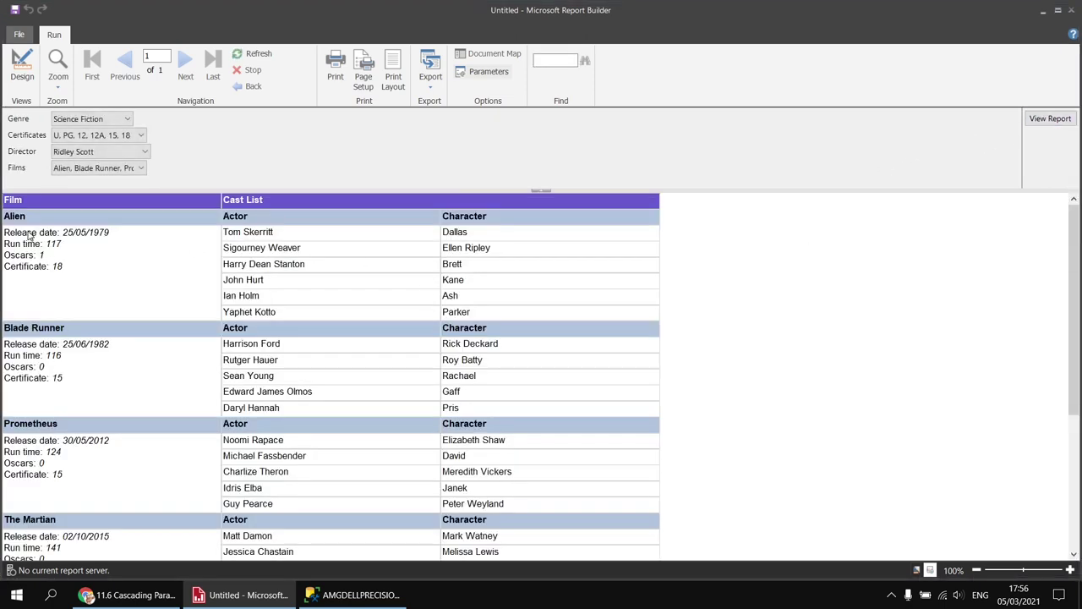